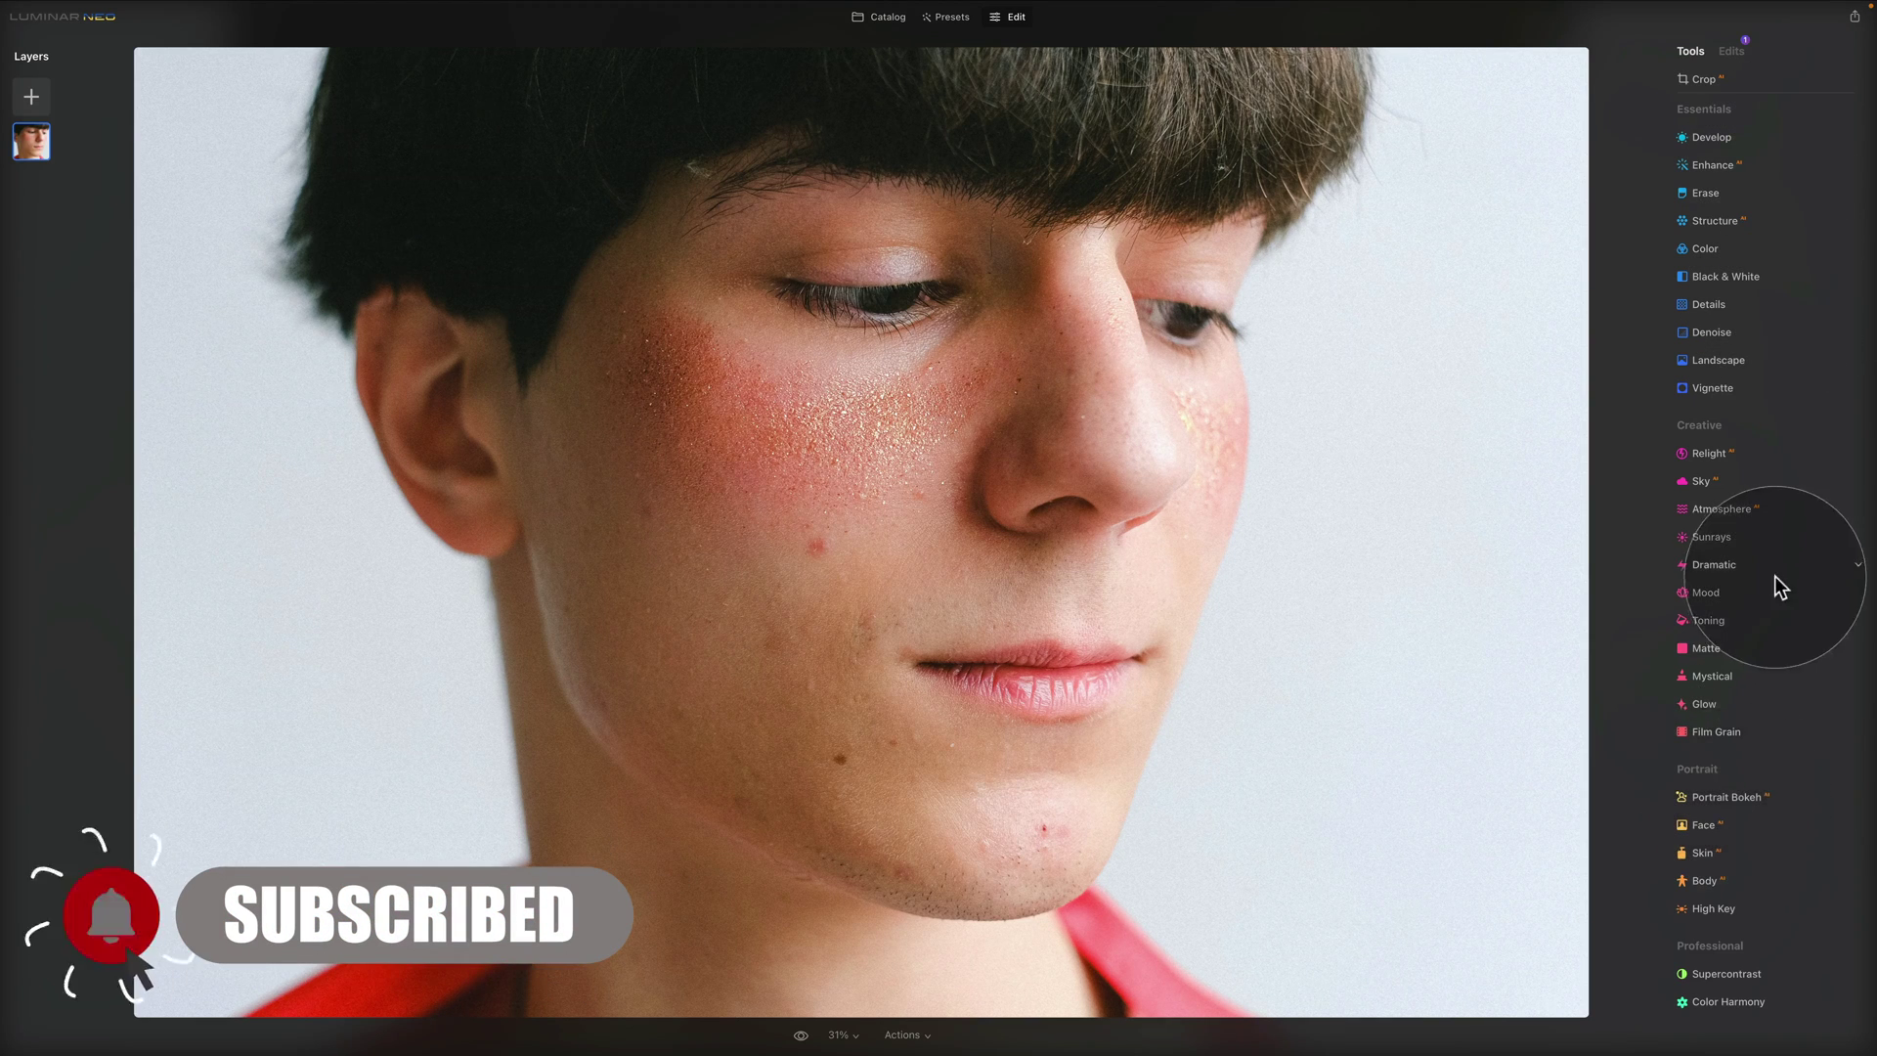
Apply Skin AI to the boy's portrait with an Amount of 48
left_click(1733, 857)
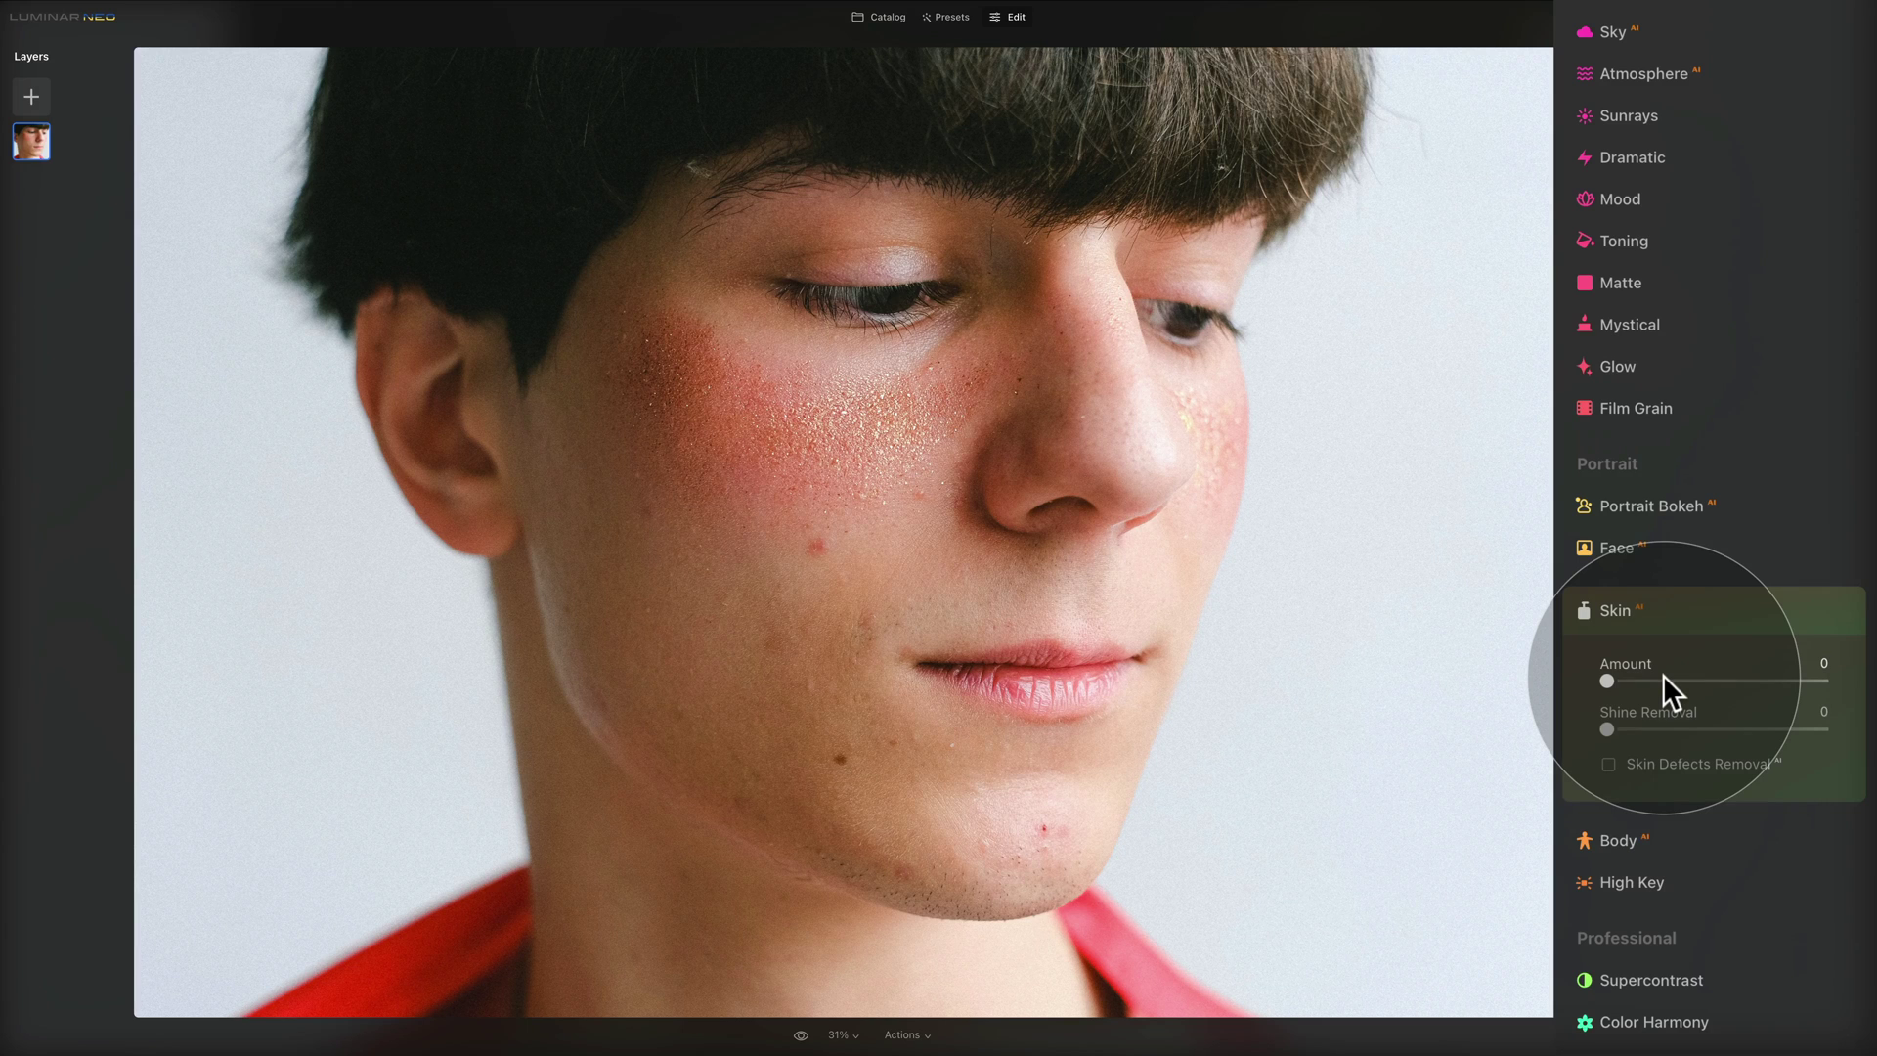
left_click_drag(1612, 680, 1780, 679)
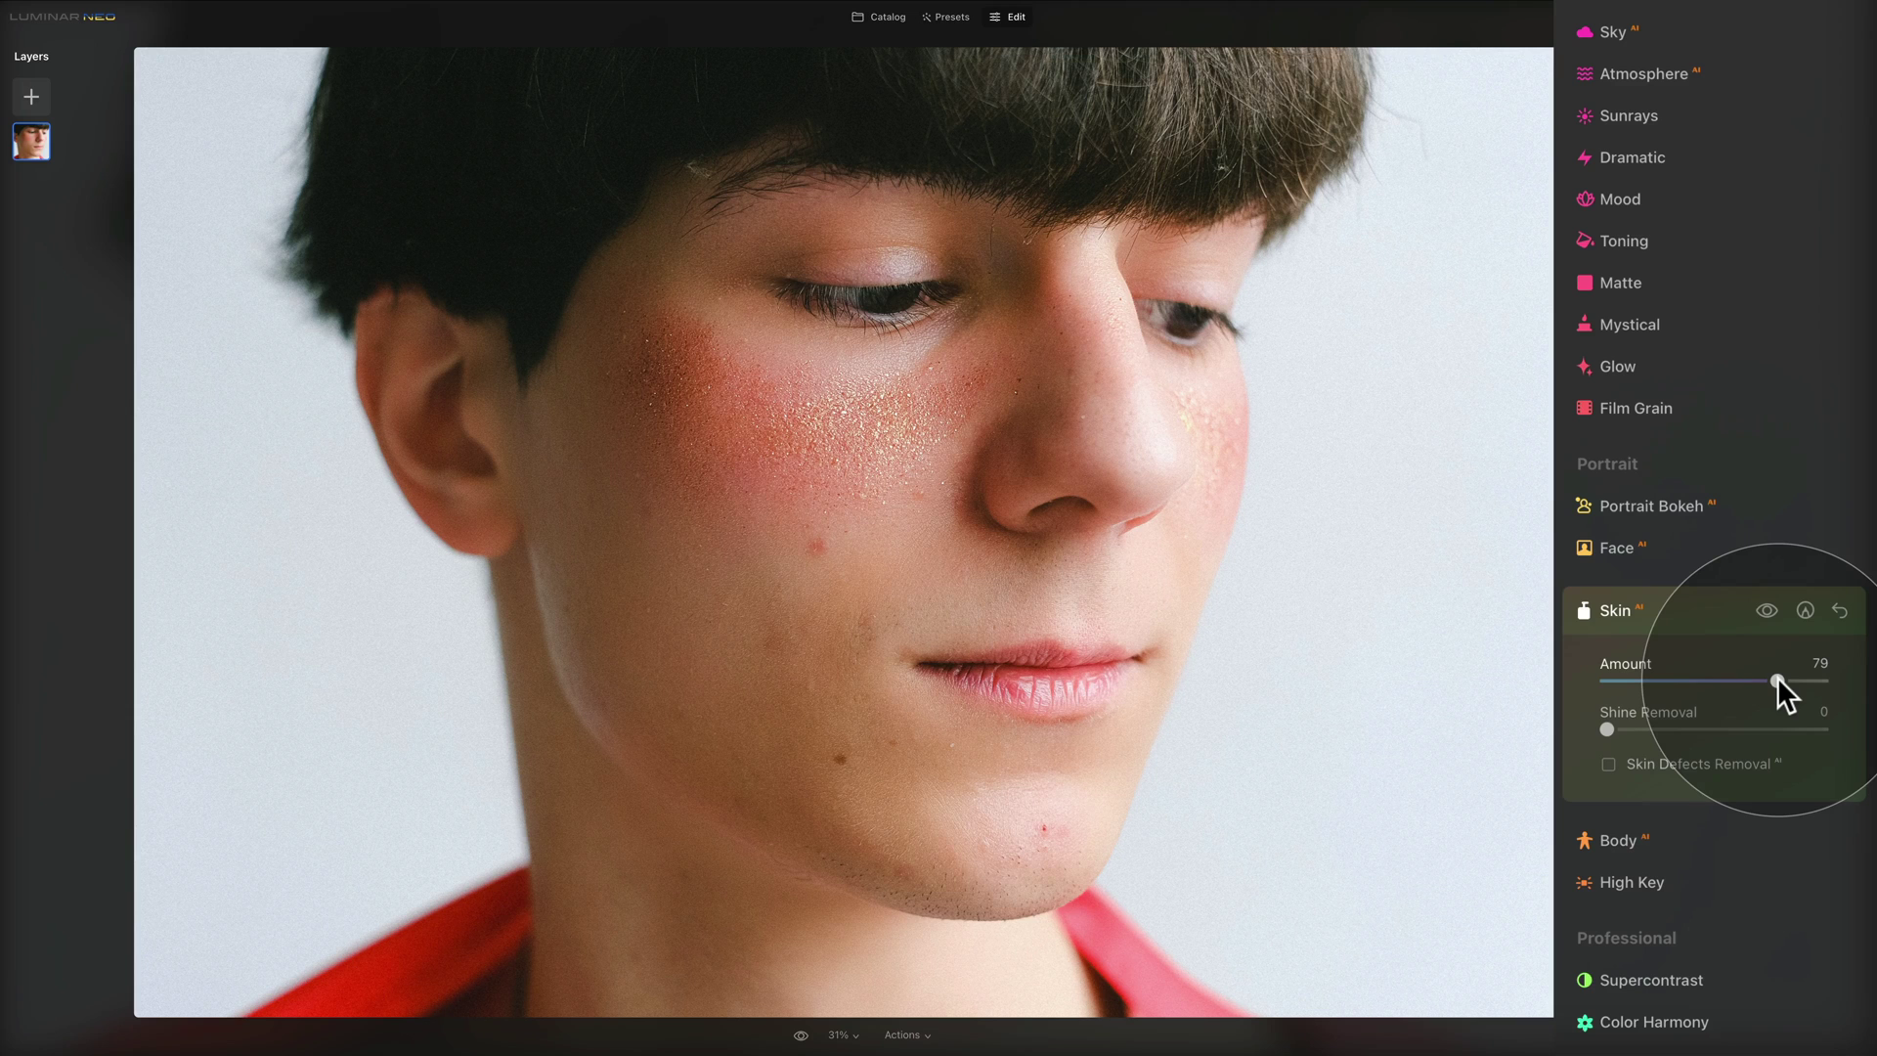
left_click_drag(1777, 676, 1795, 683)
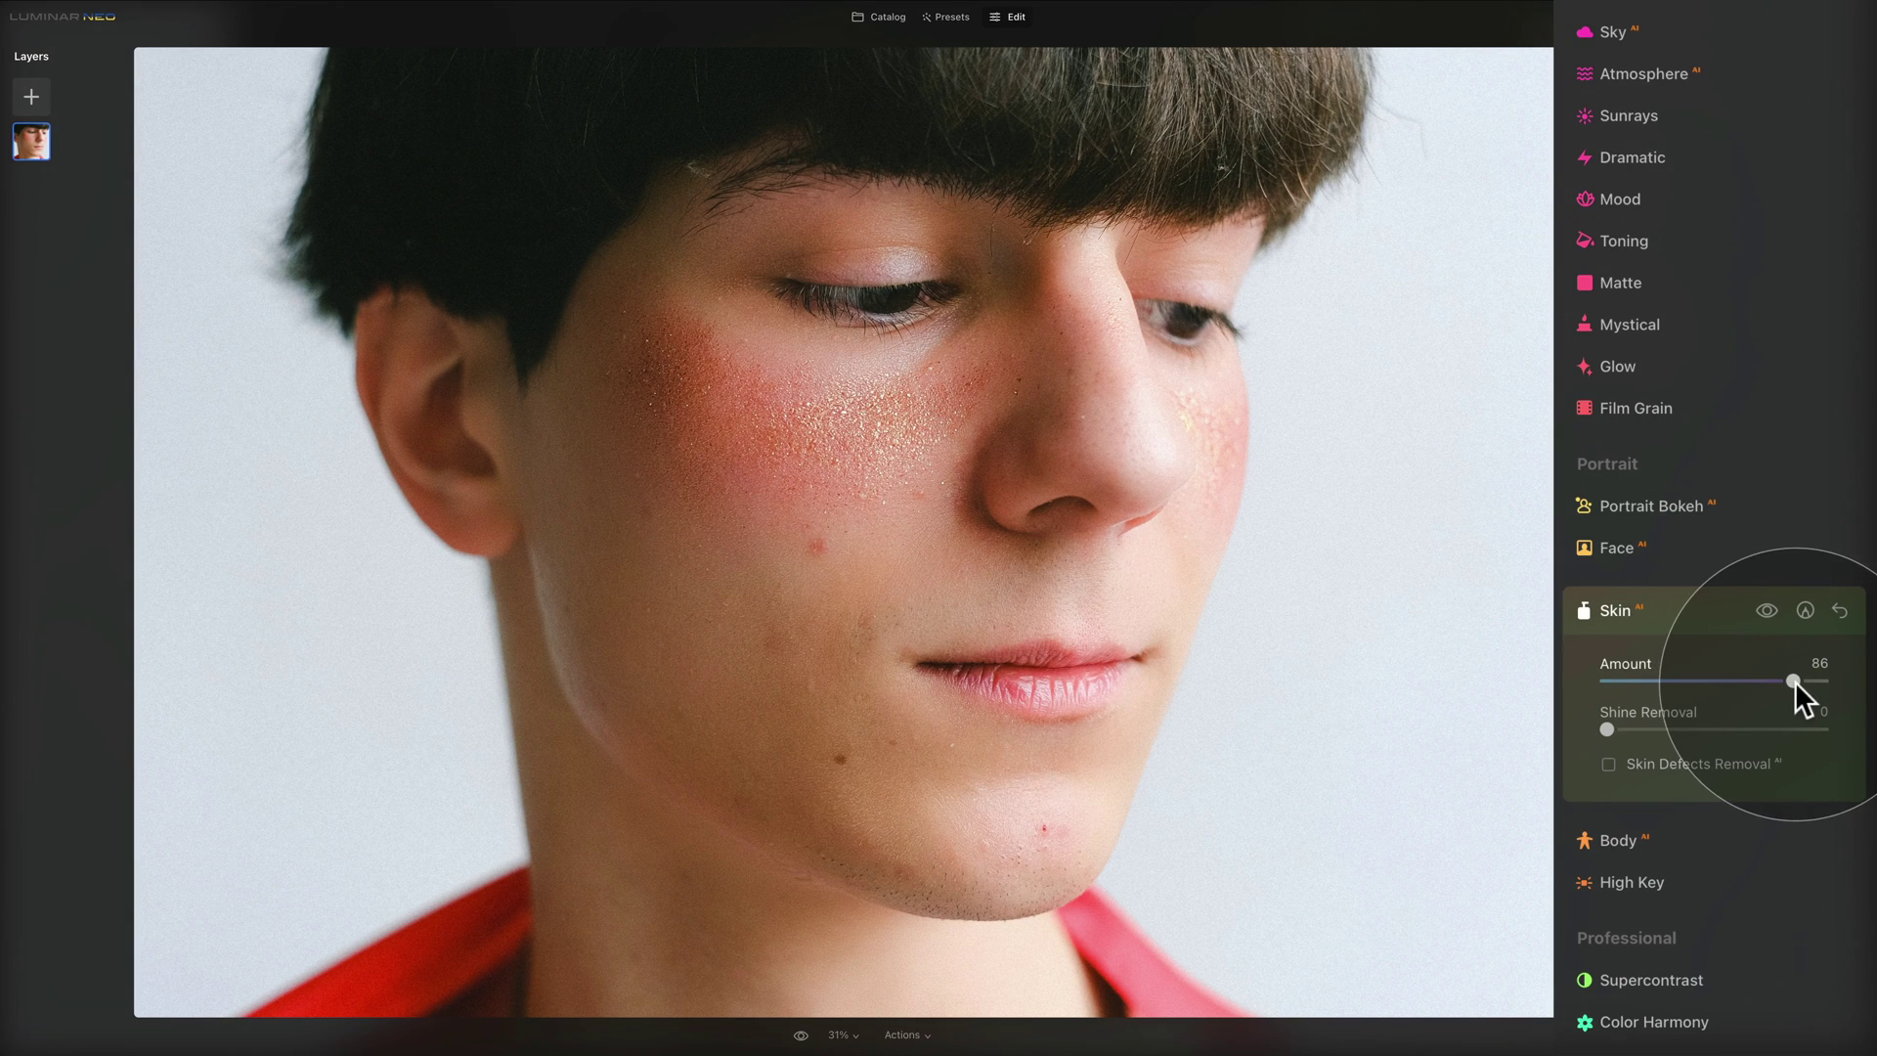
double_click(1629, 661)
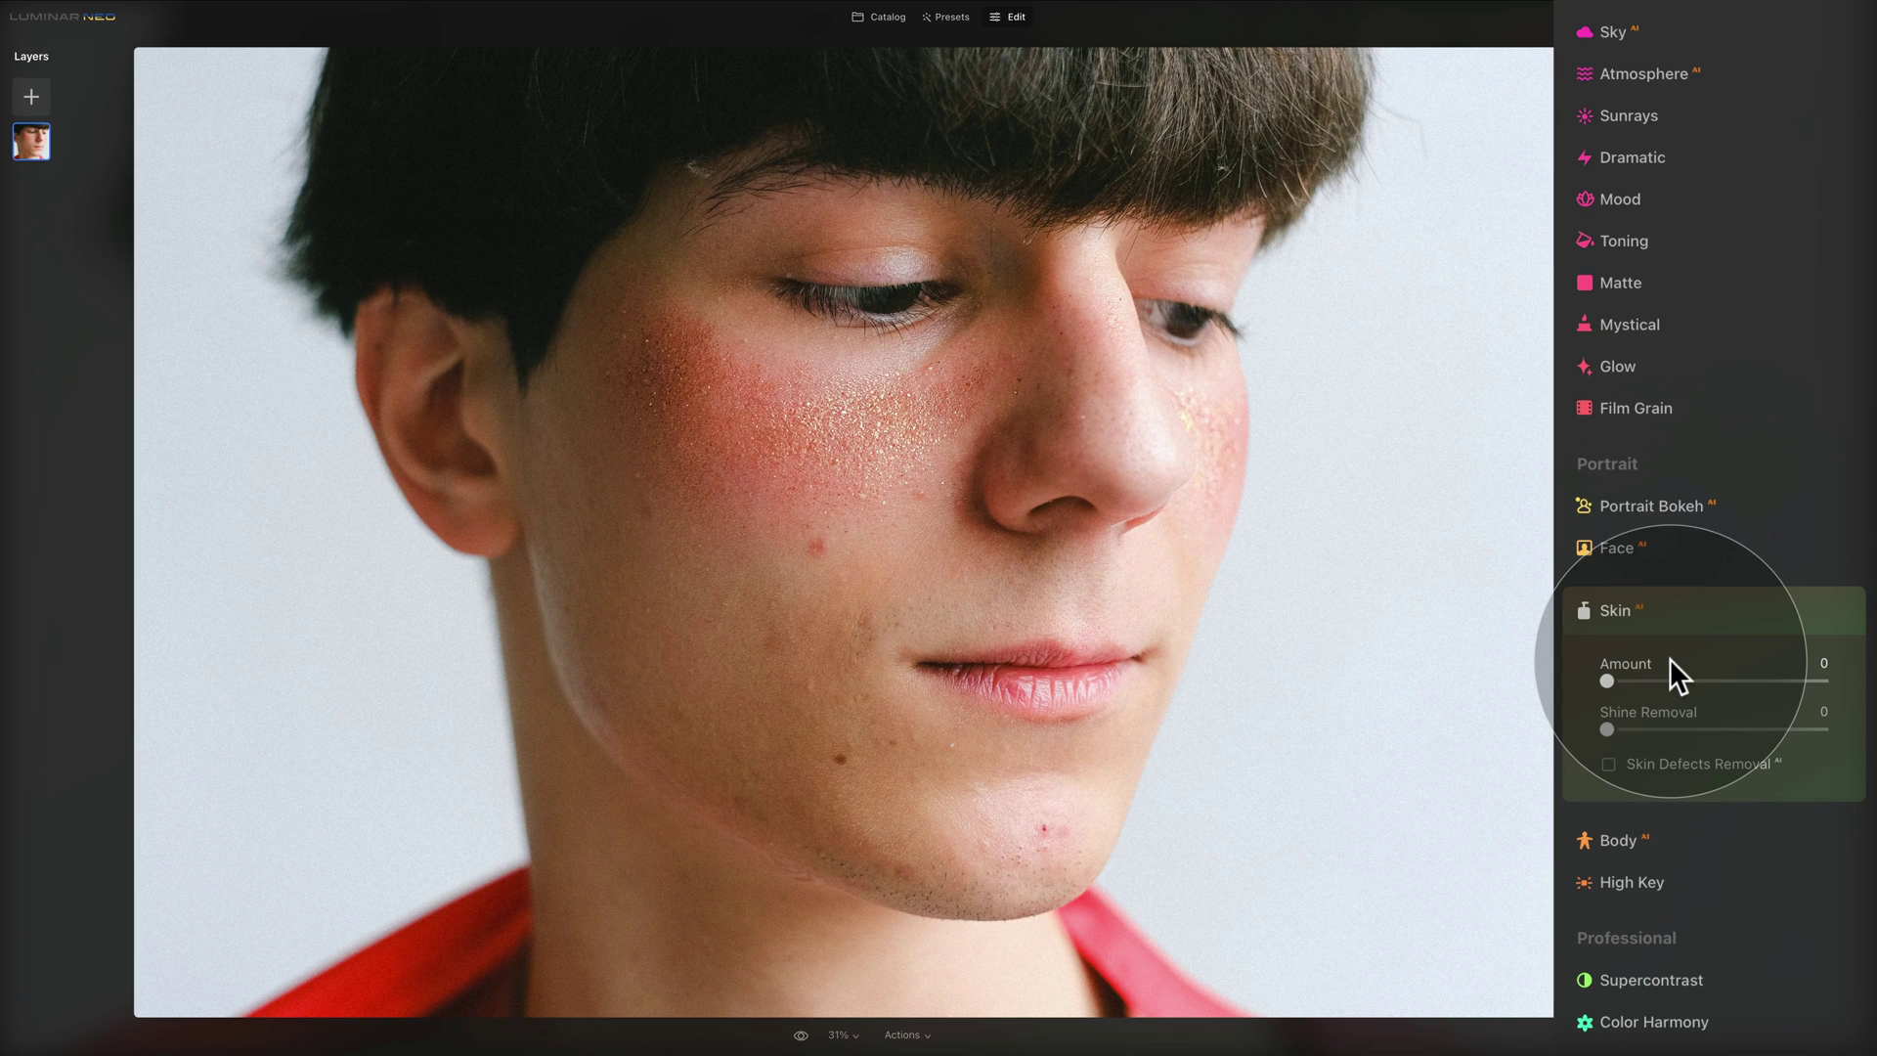
left_click_drag(1607, 681, 1760, 679)
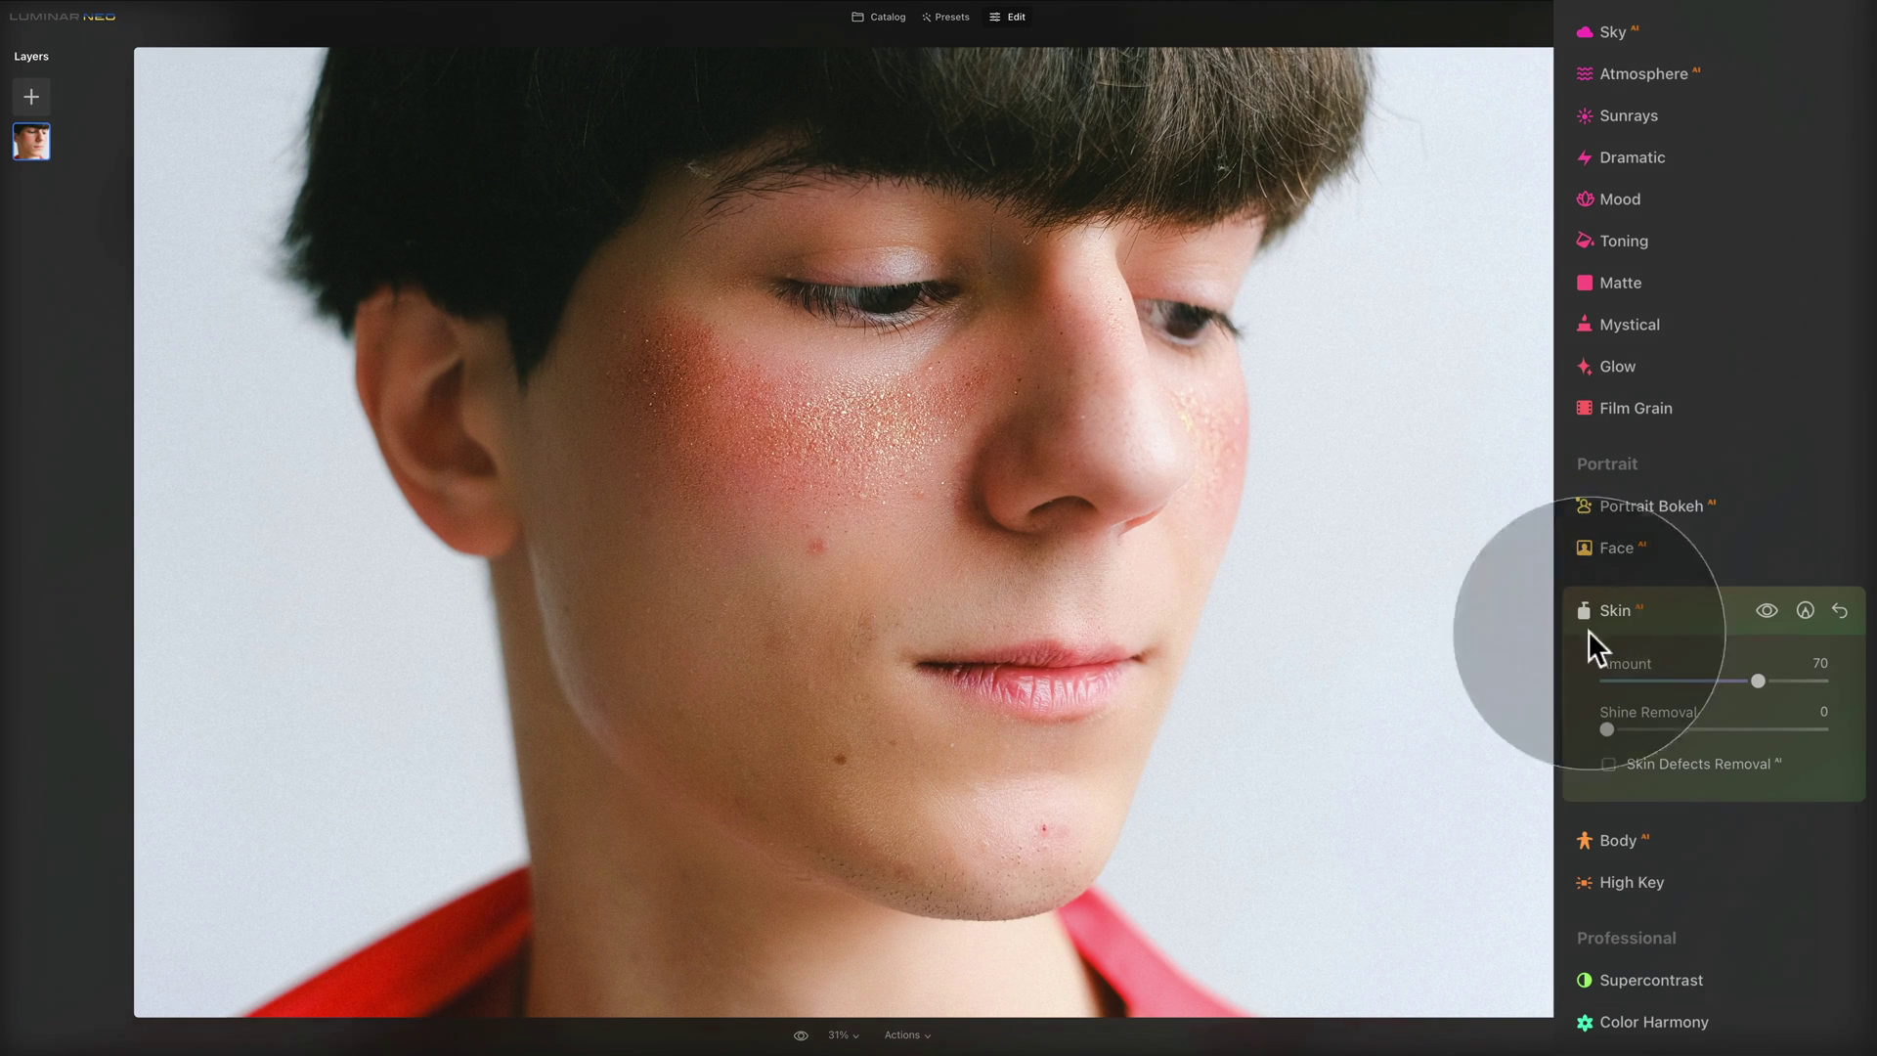
left_click_drag(1758, 679, 1712, 689)
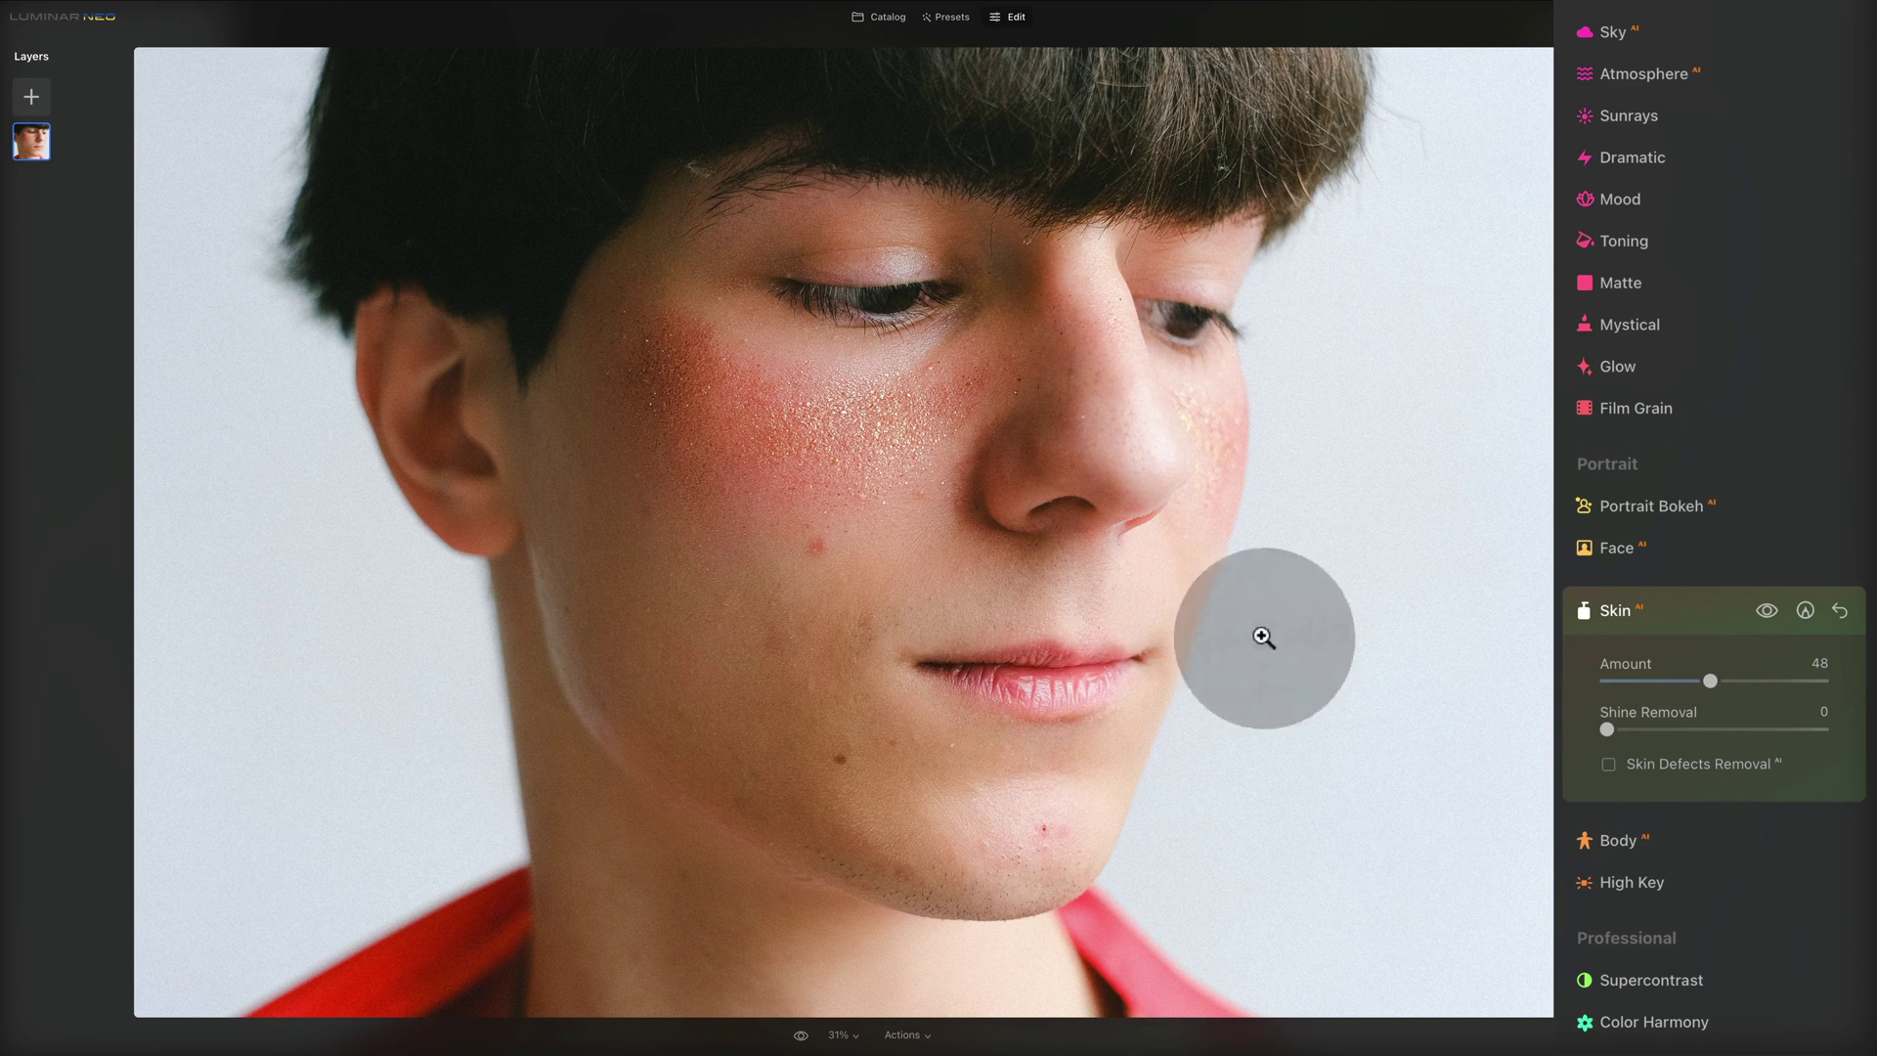
Set the Skin AI Shine Removal to 88 on the boy's portrait
left_click_drag(1610, 730, 1800, 730)
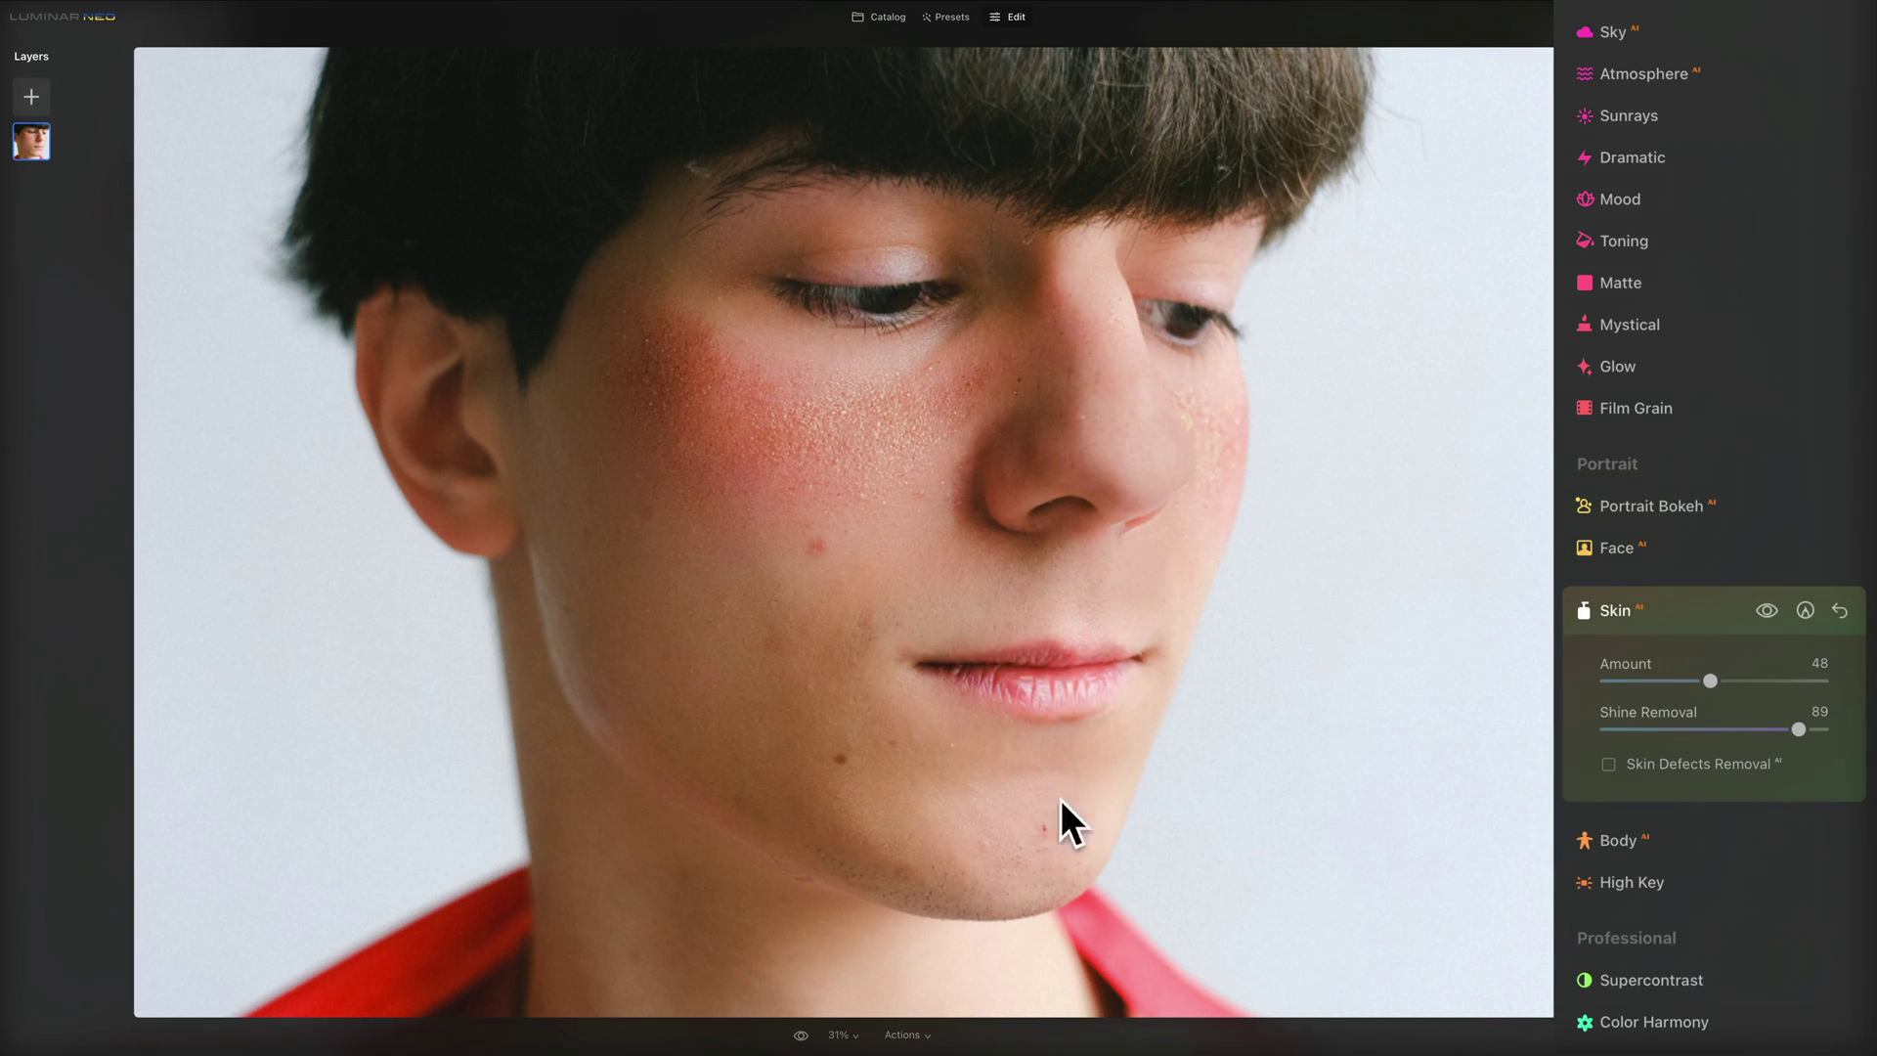
left_click_drag(1800, 729, 1829, 731)
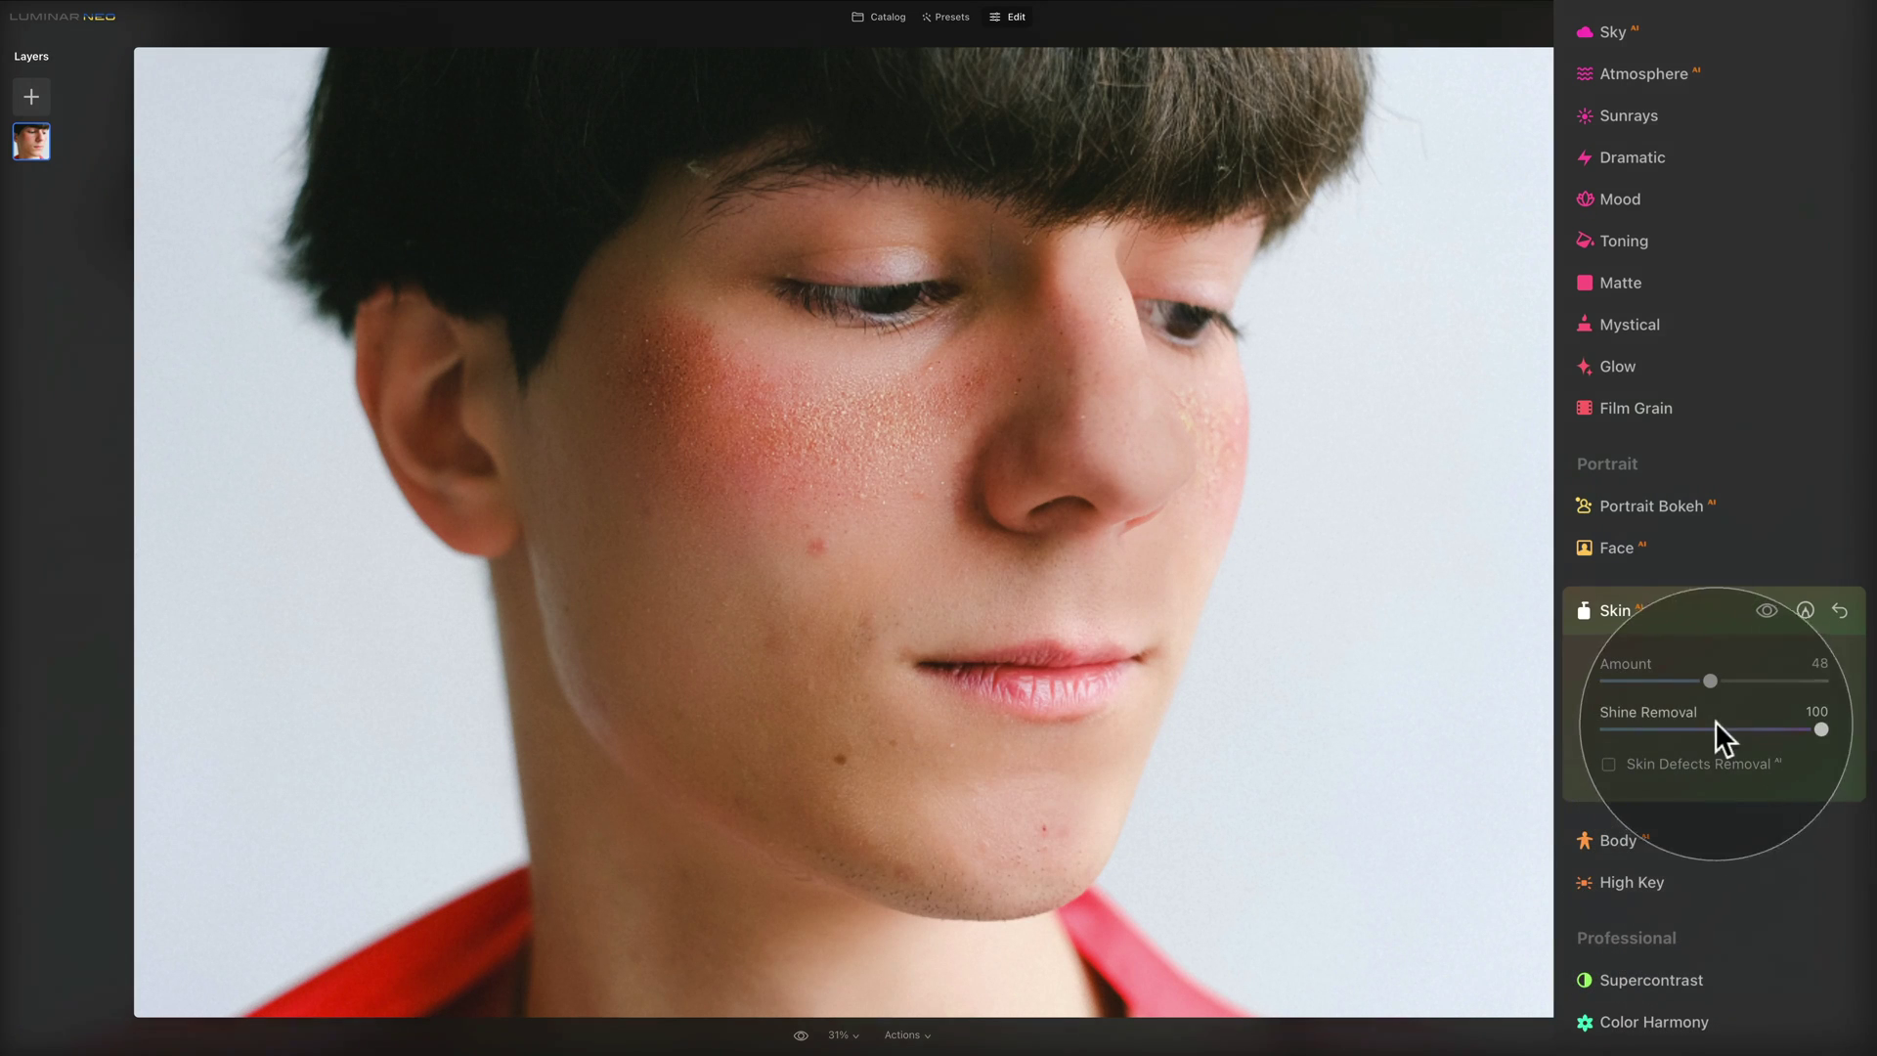
left_click_drag(1750, 730, 1798, 729)
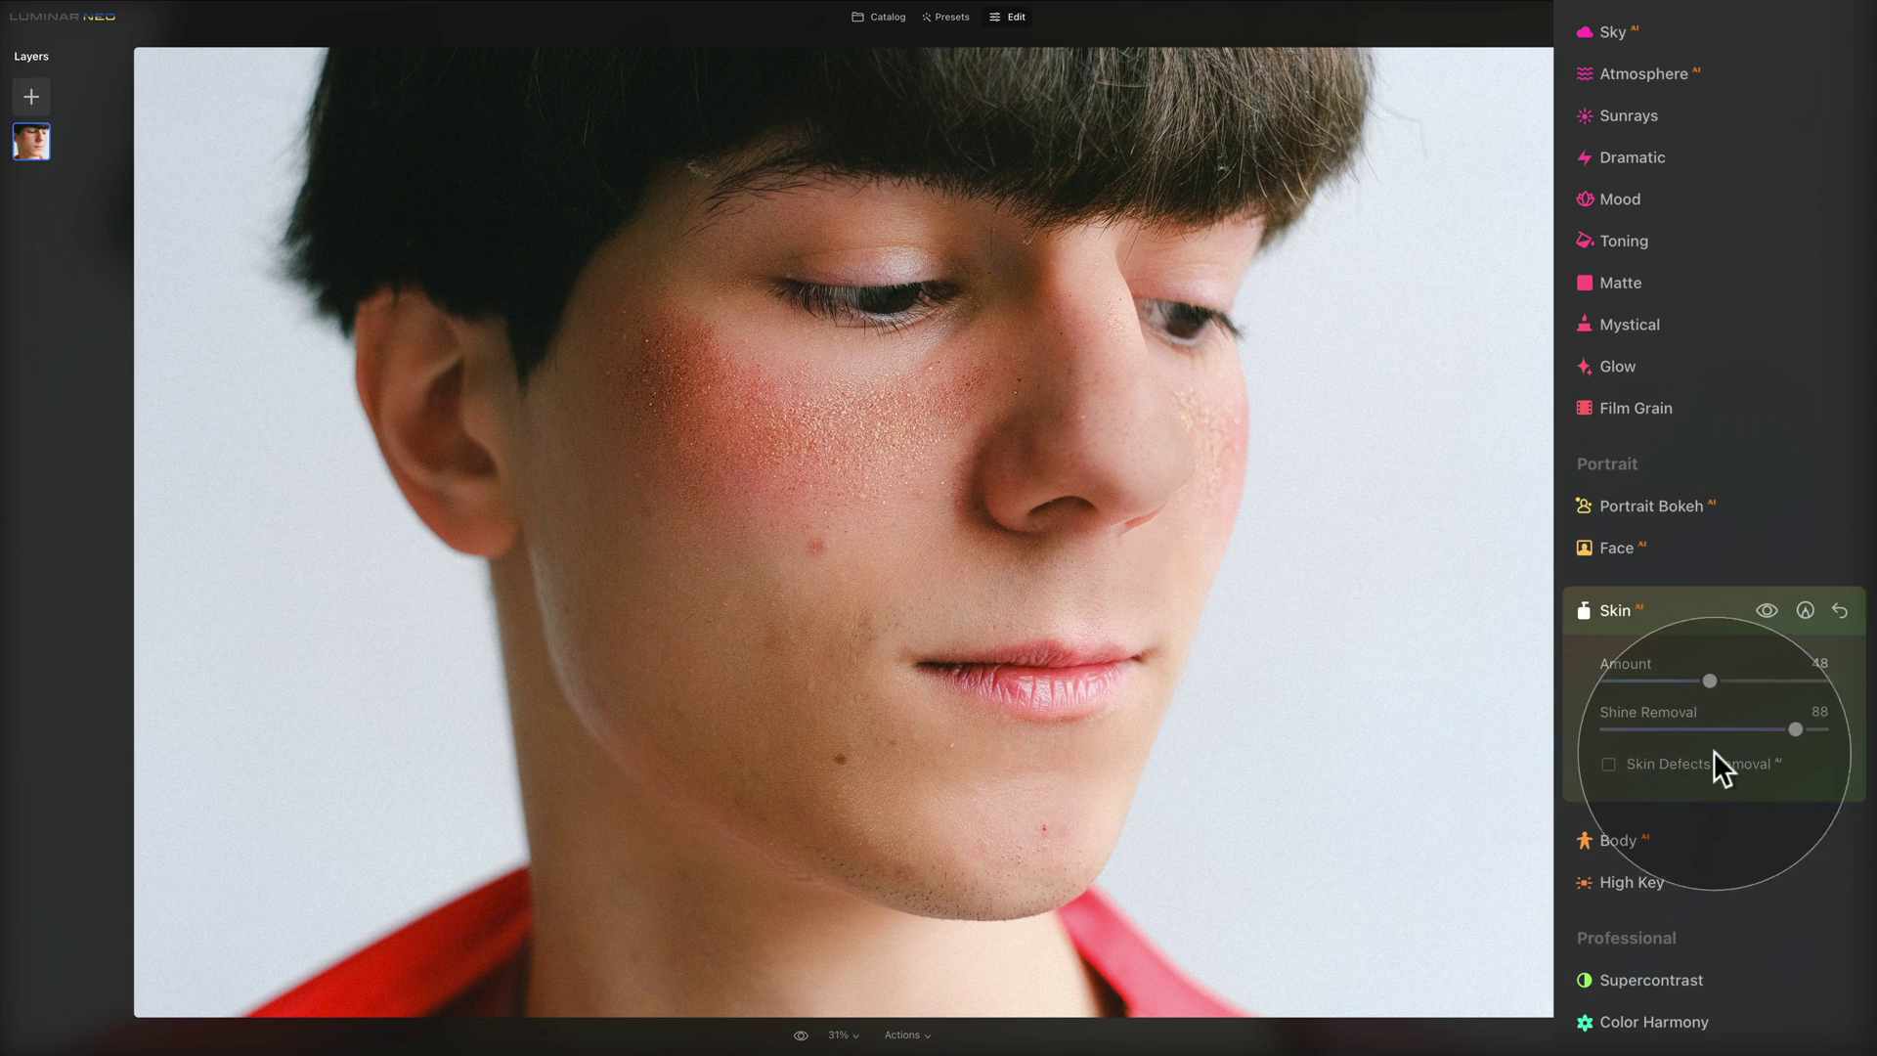
Enable Skin Defects Removal for the boy's portrait, switching it off and on once to compare the blemishes
left_click(1610, 764)
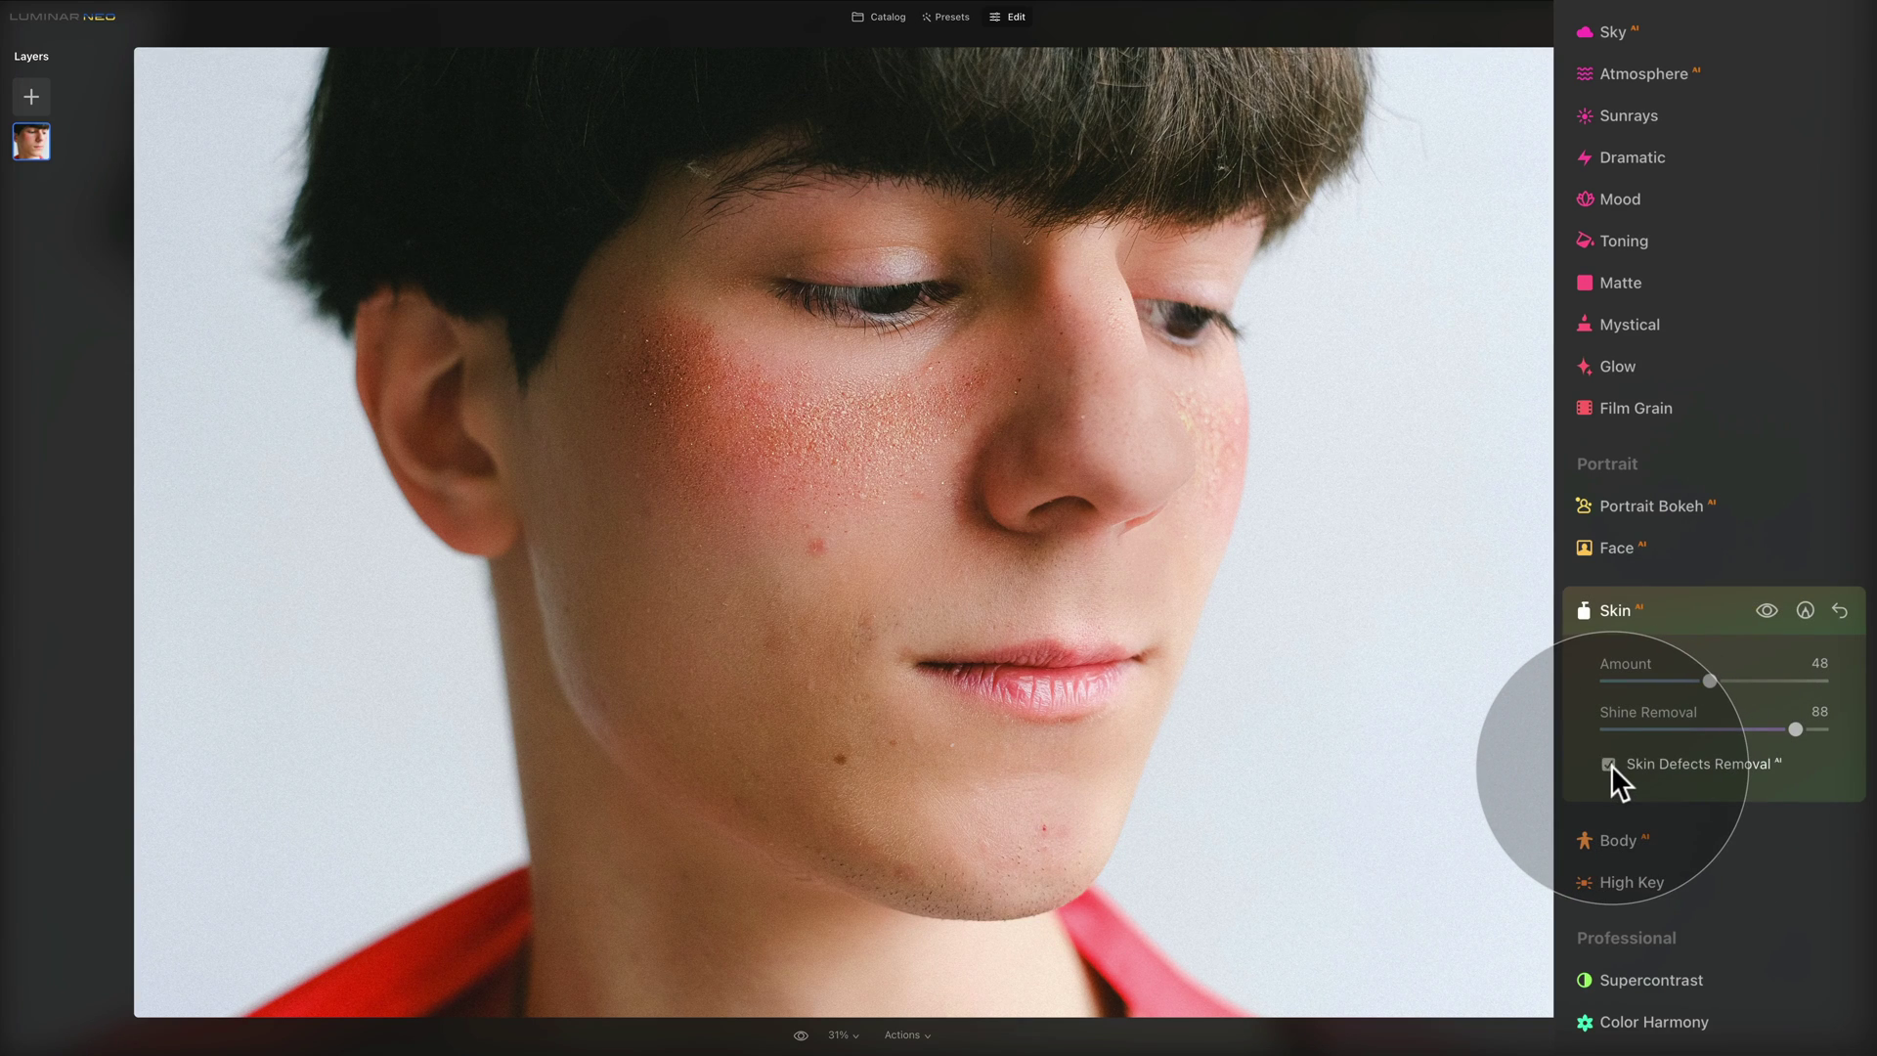
left_click(1608, 763)
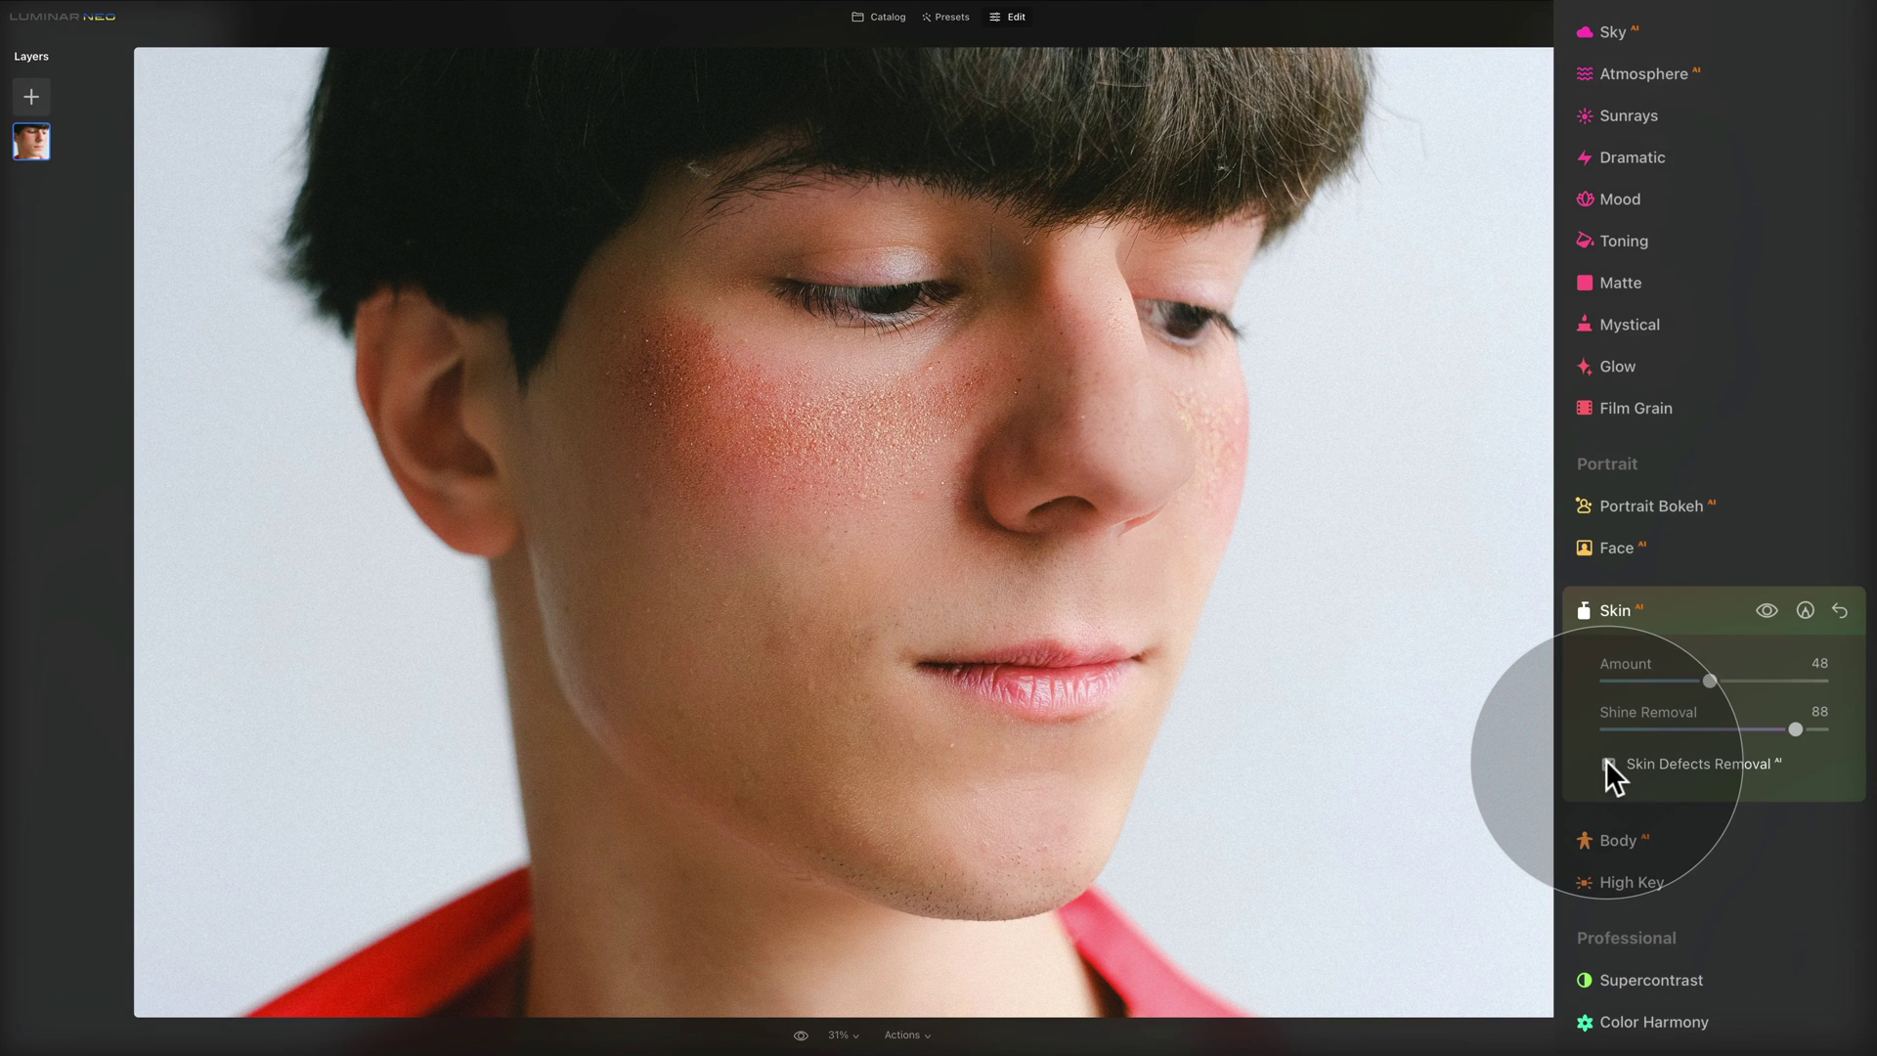
left_click(1608, 763)
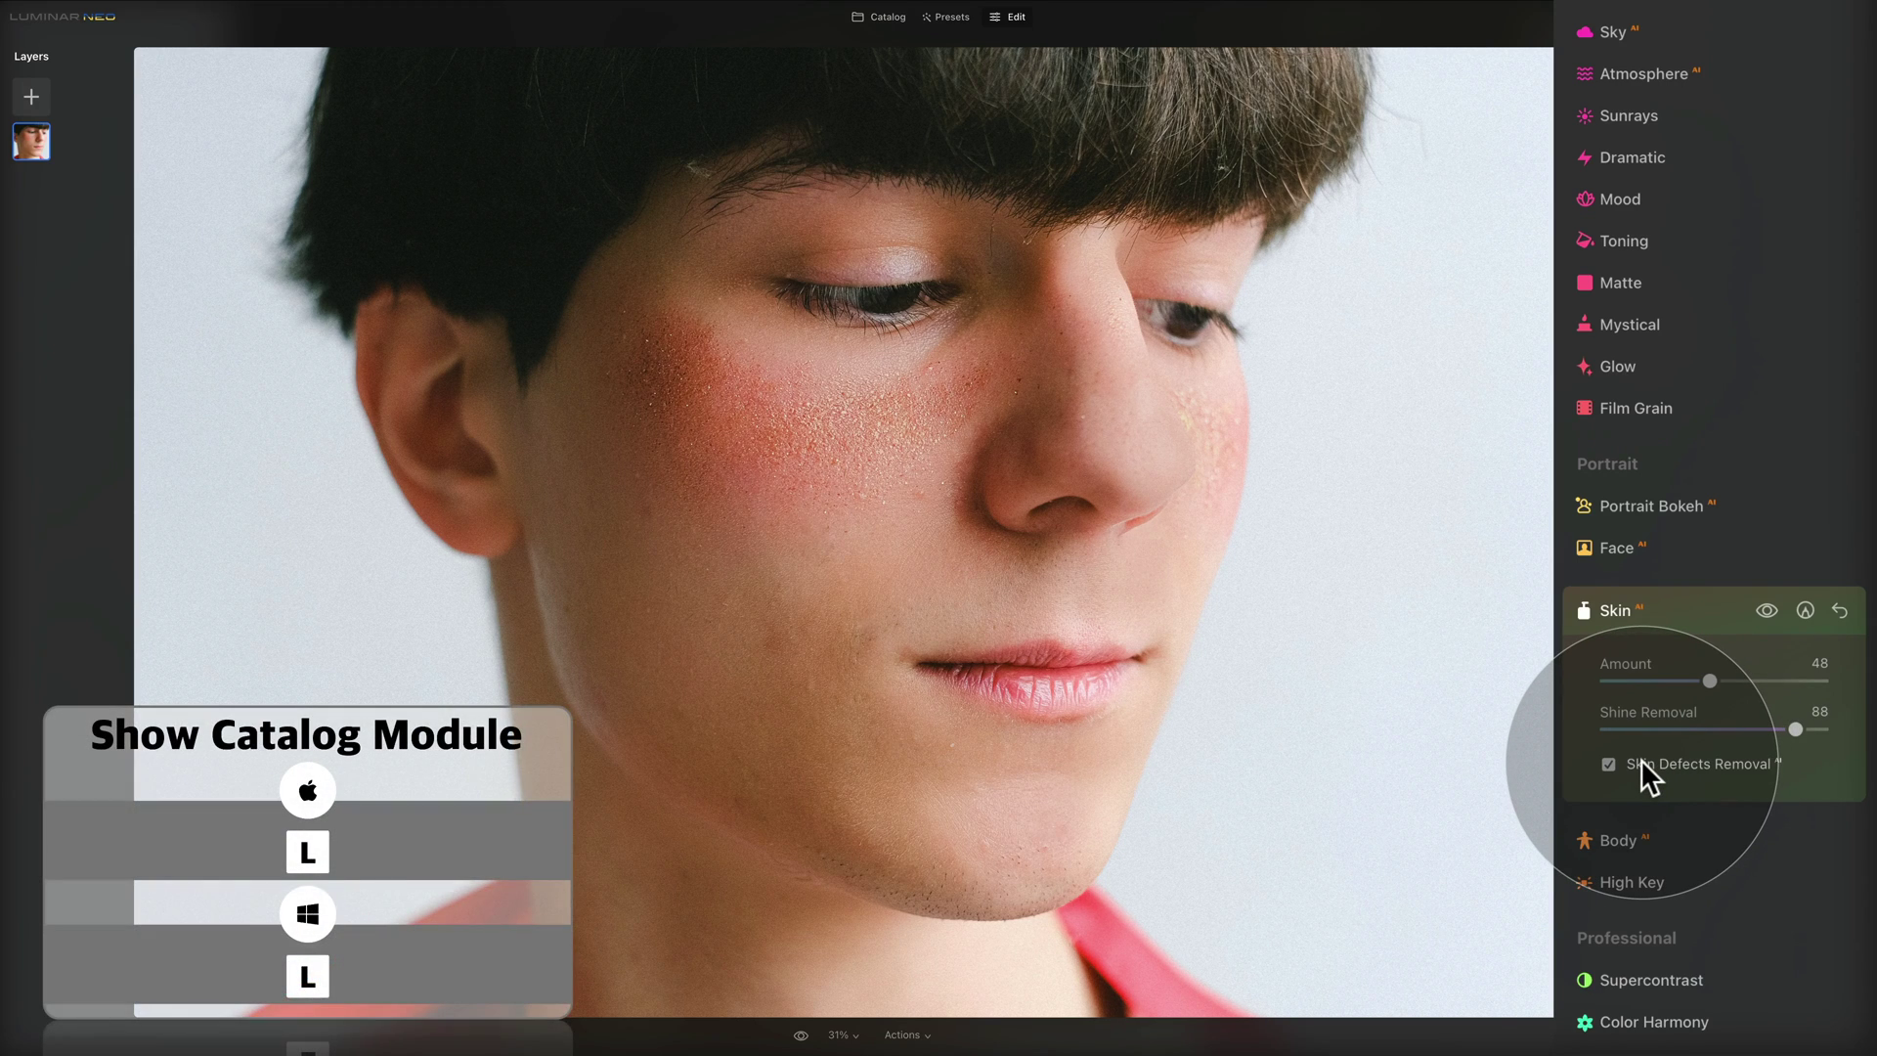
Go back to the catalog and open the portrait of the girl with long brown hair for editing
key("l")
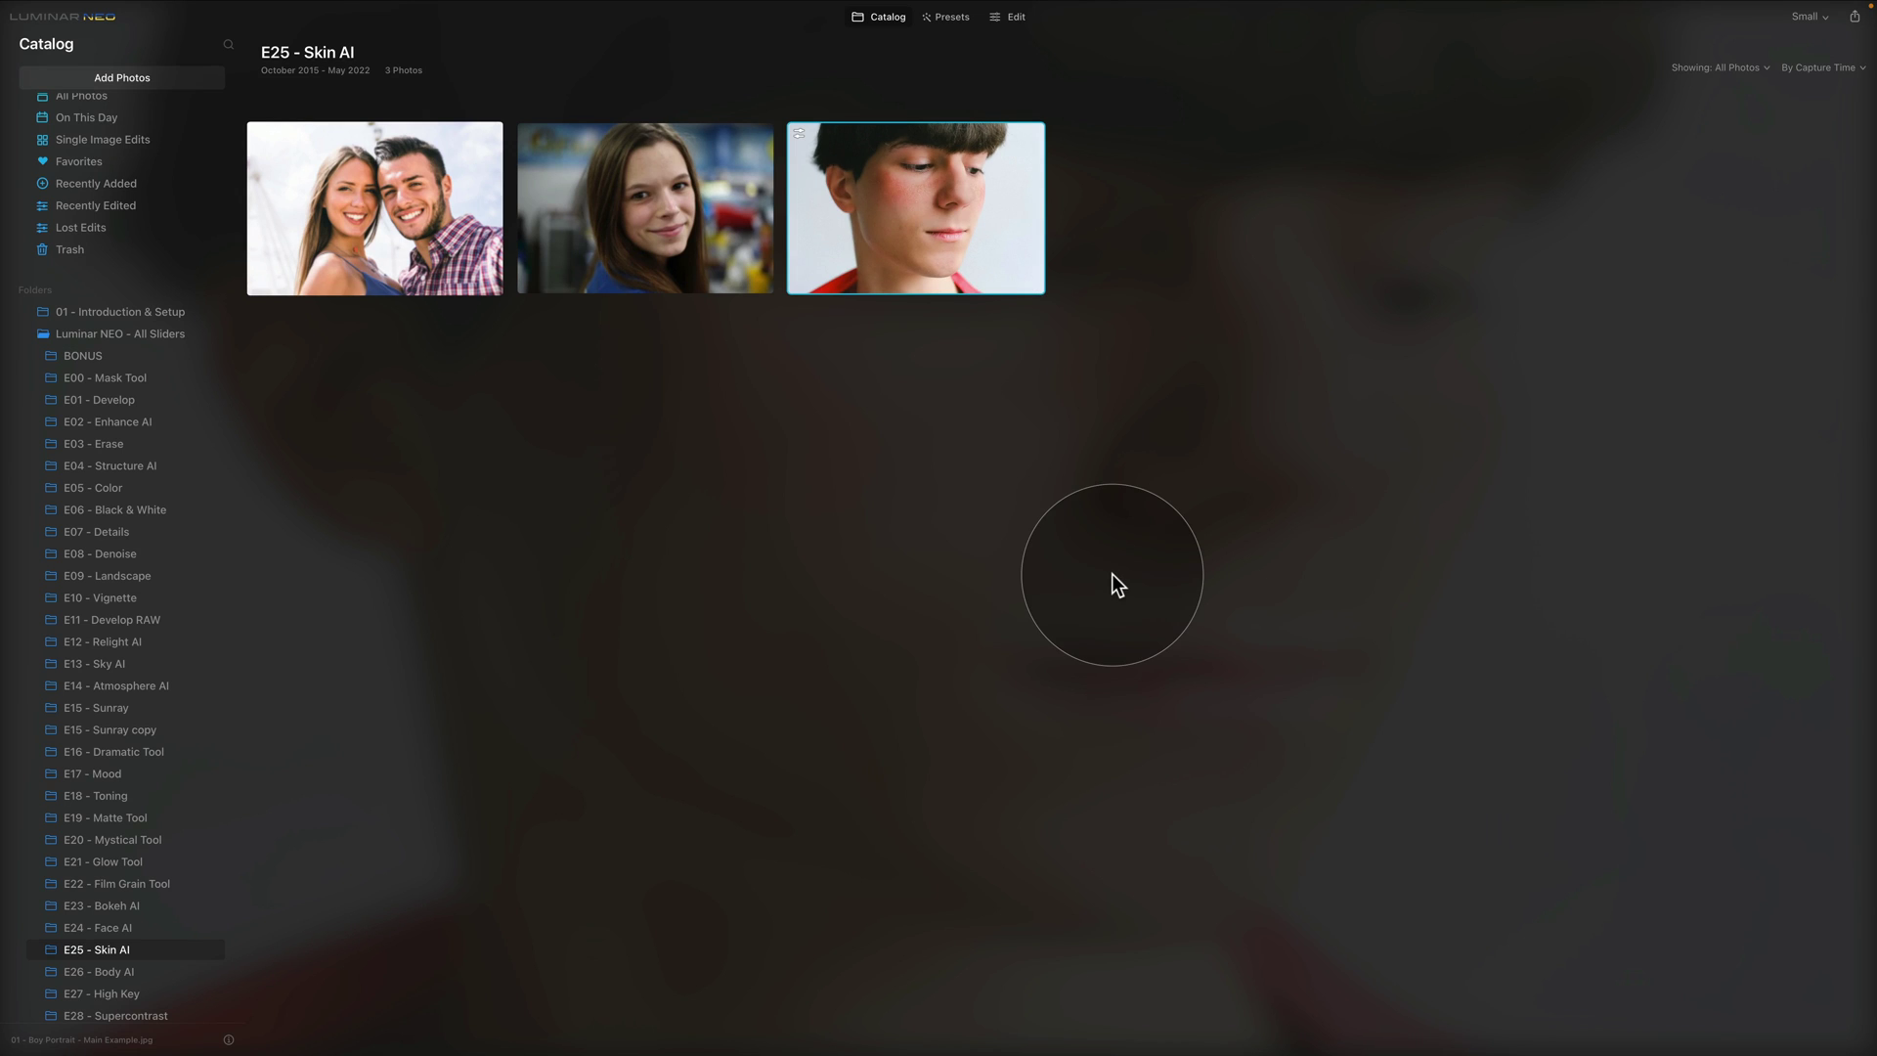
left_click(674, 175)
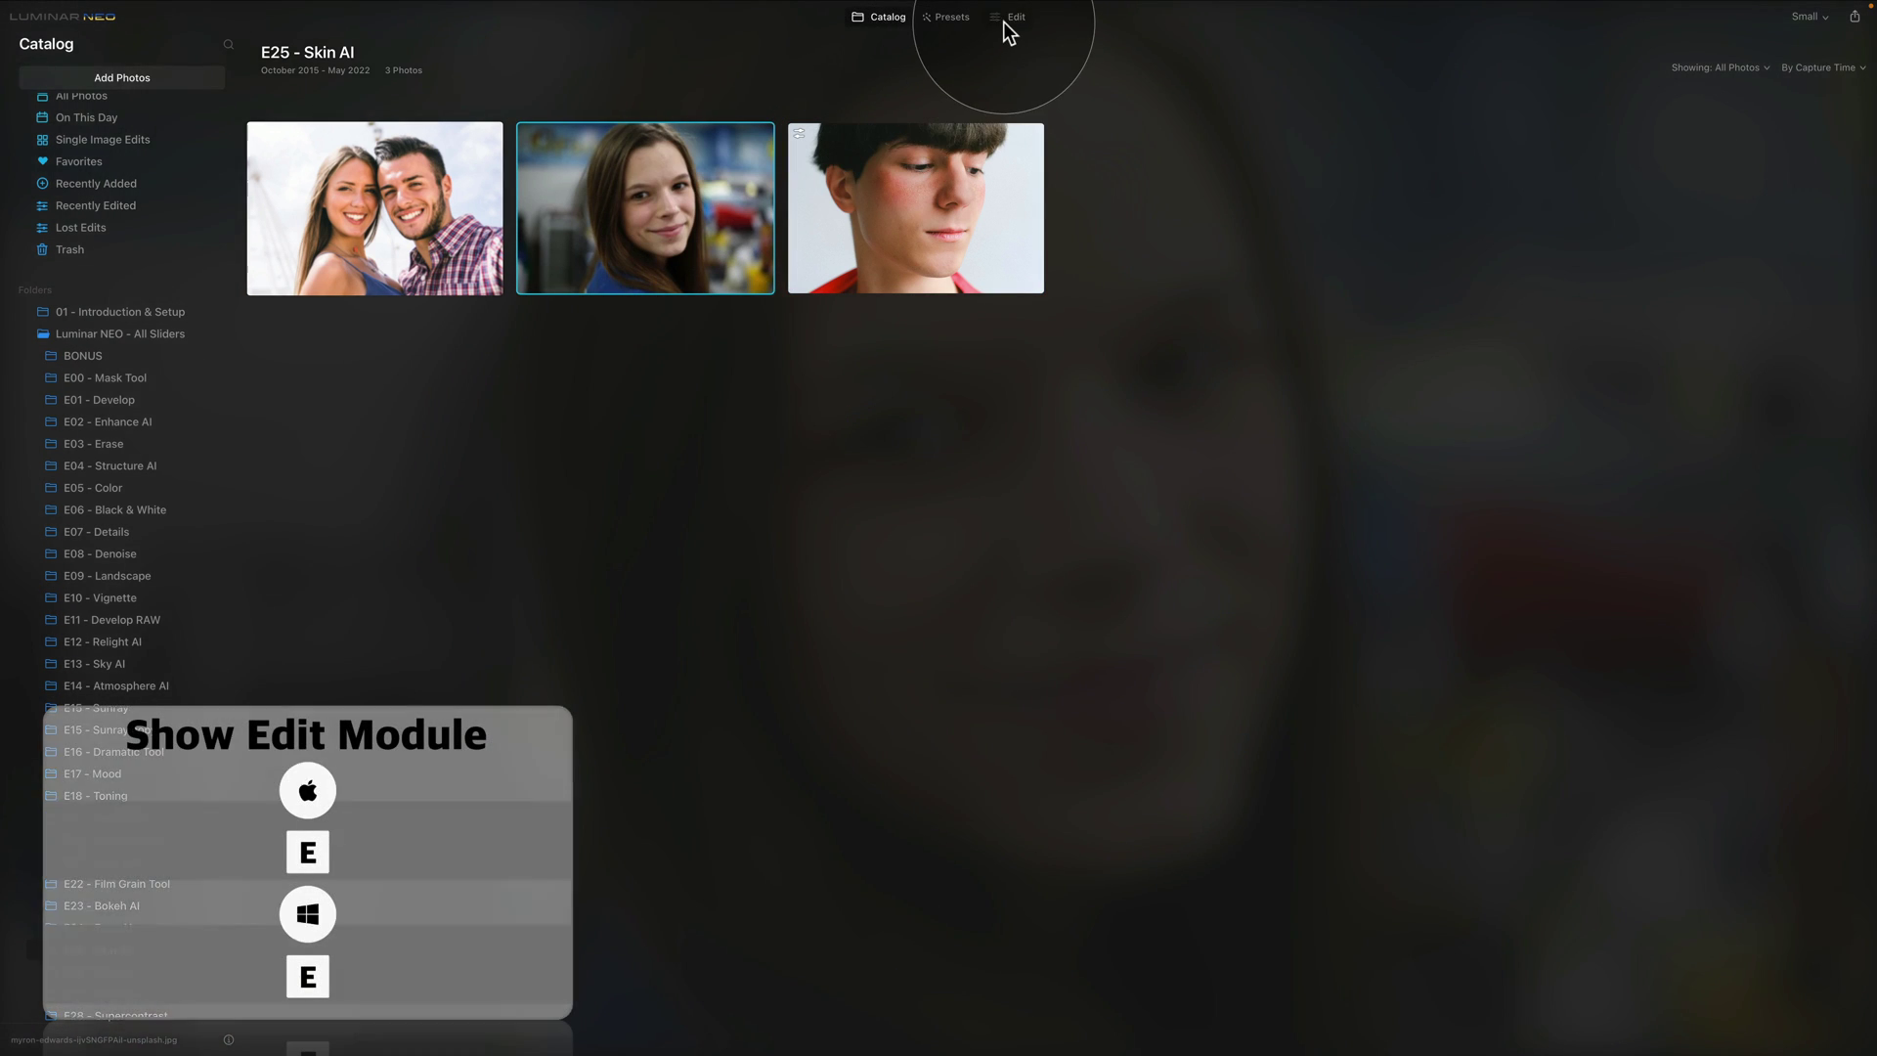
left_click(1007, 20)
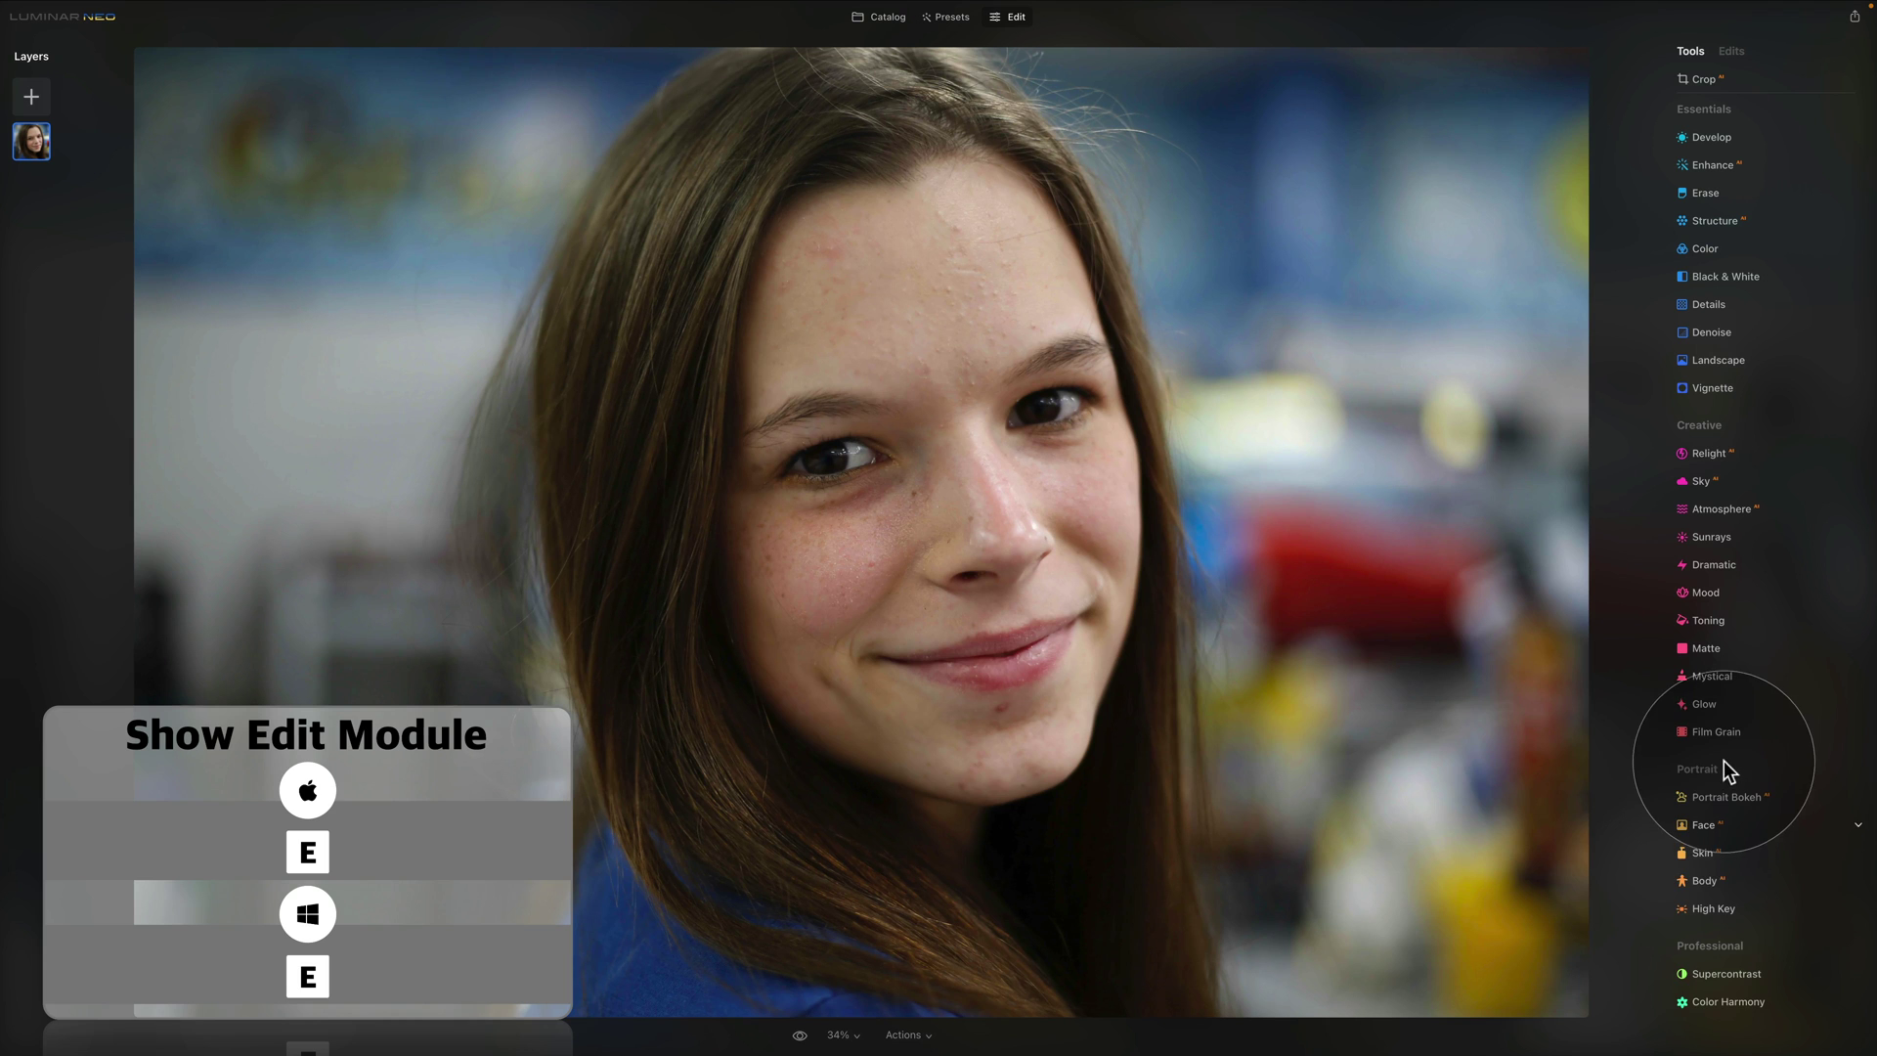
Apply Skin AI to the girl's portrait with Amount 20 and Shine Removal 82
left_click(1706, 850)
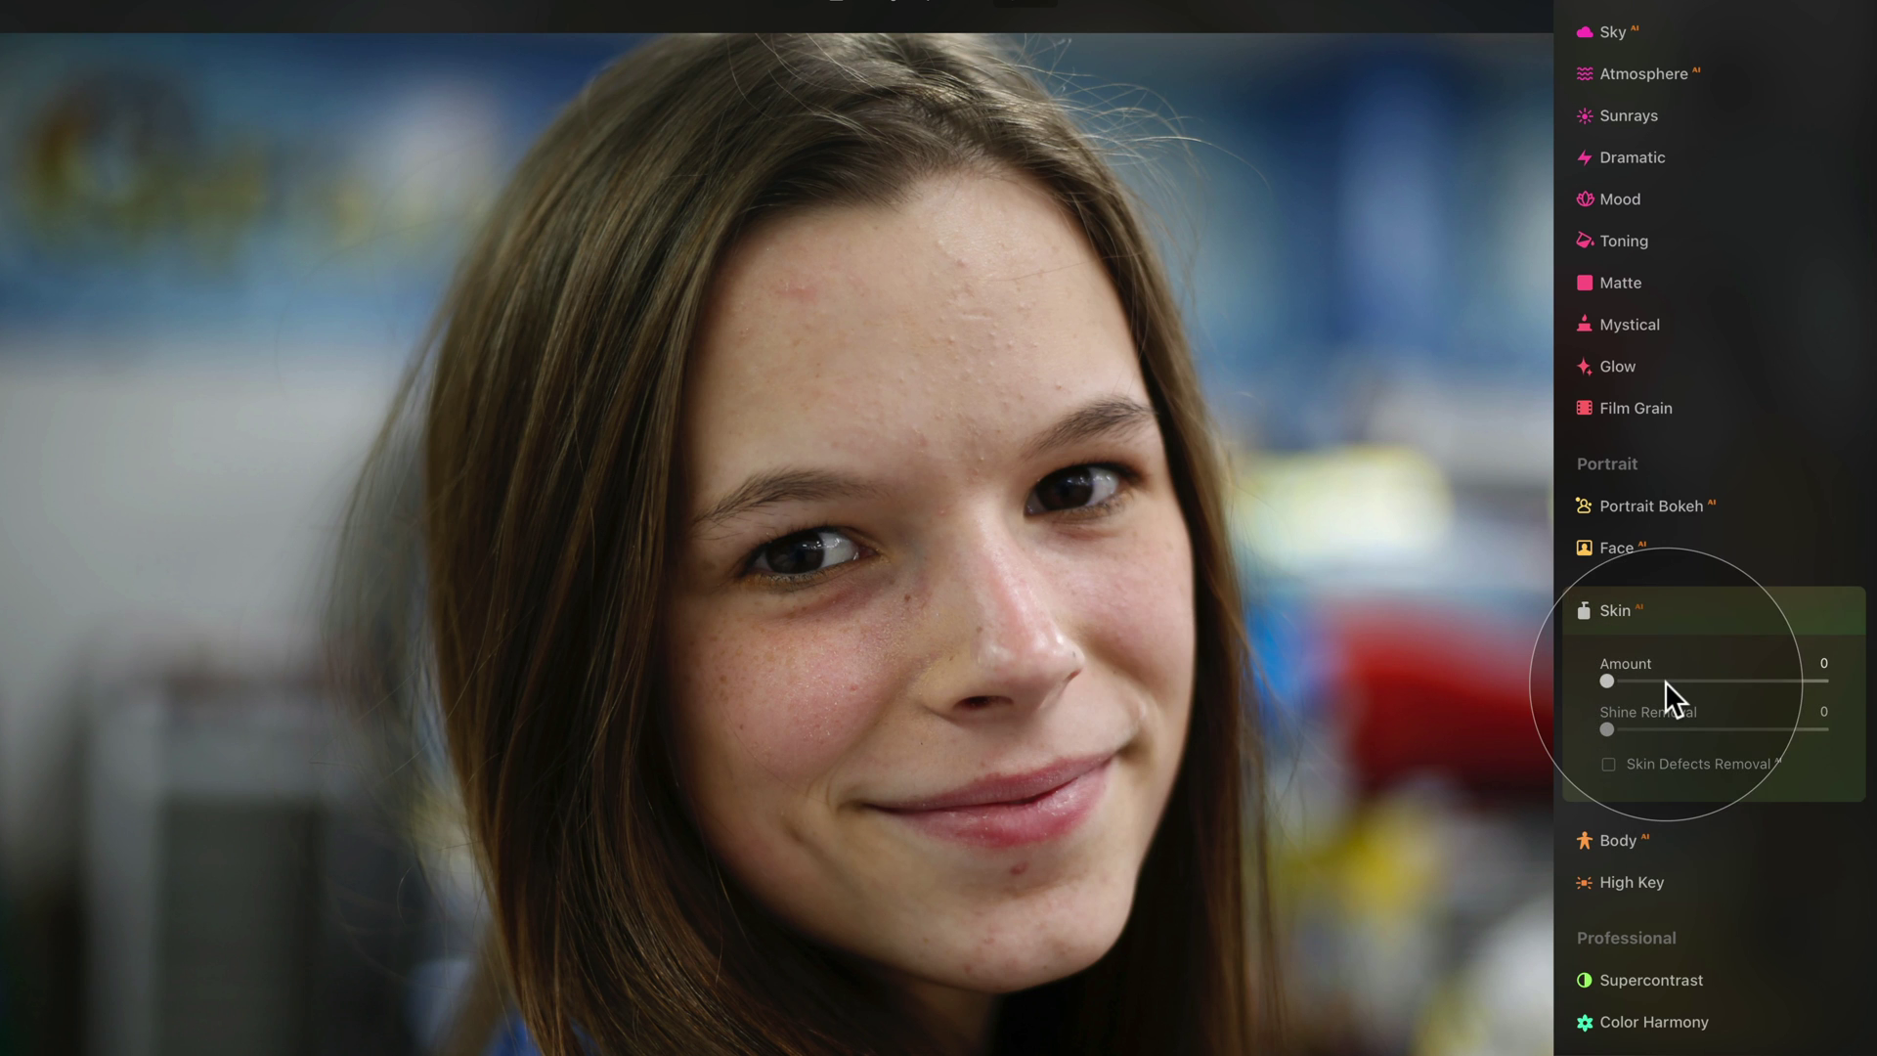
left_click_drag(1606, 680, 1652, 678)
left_click(1643, 673)
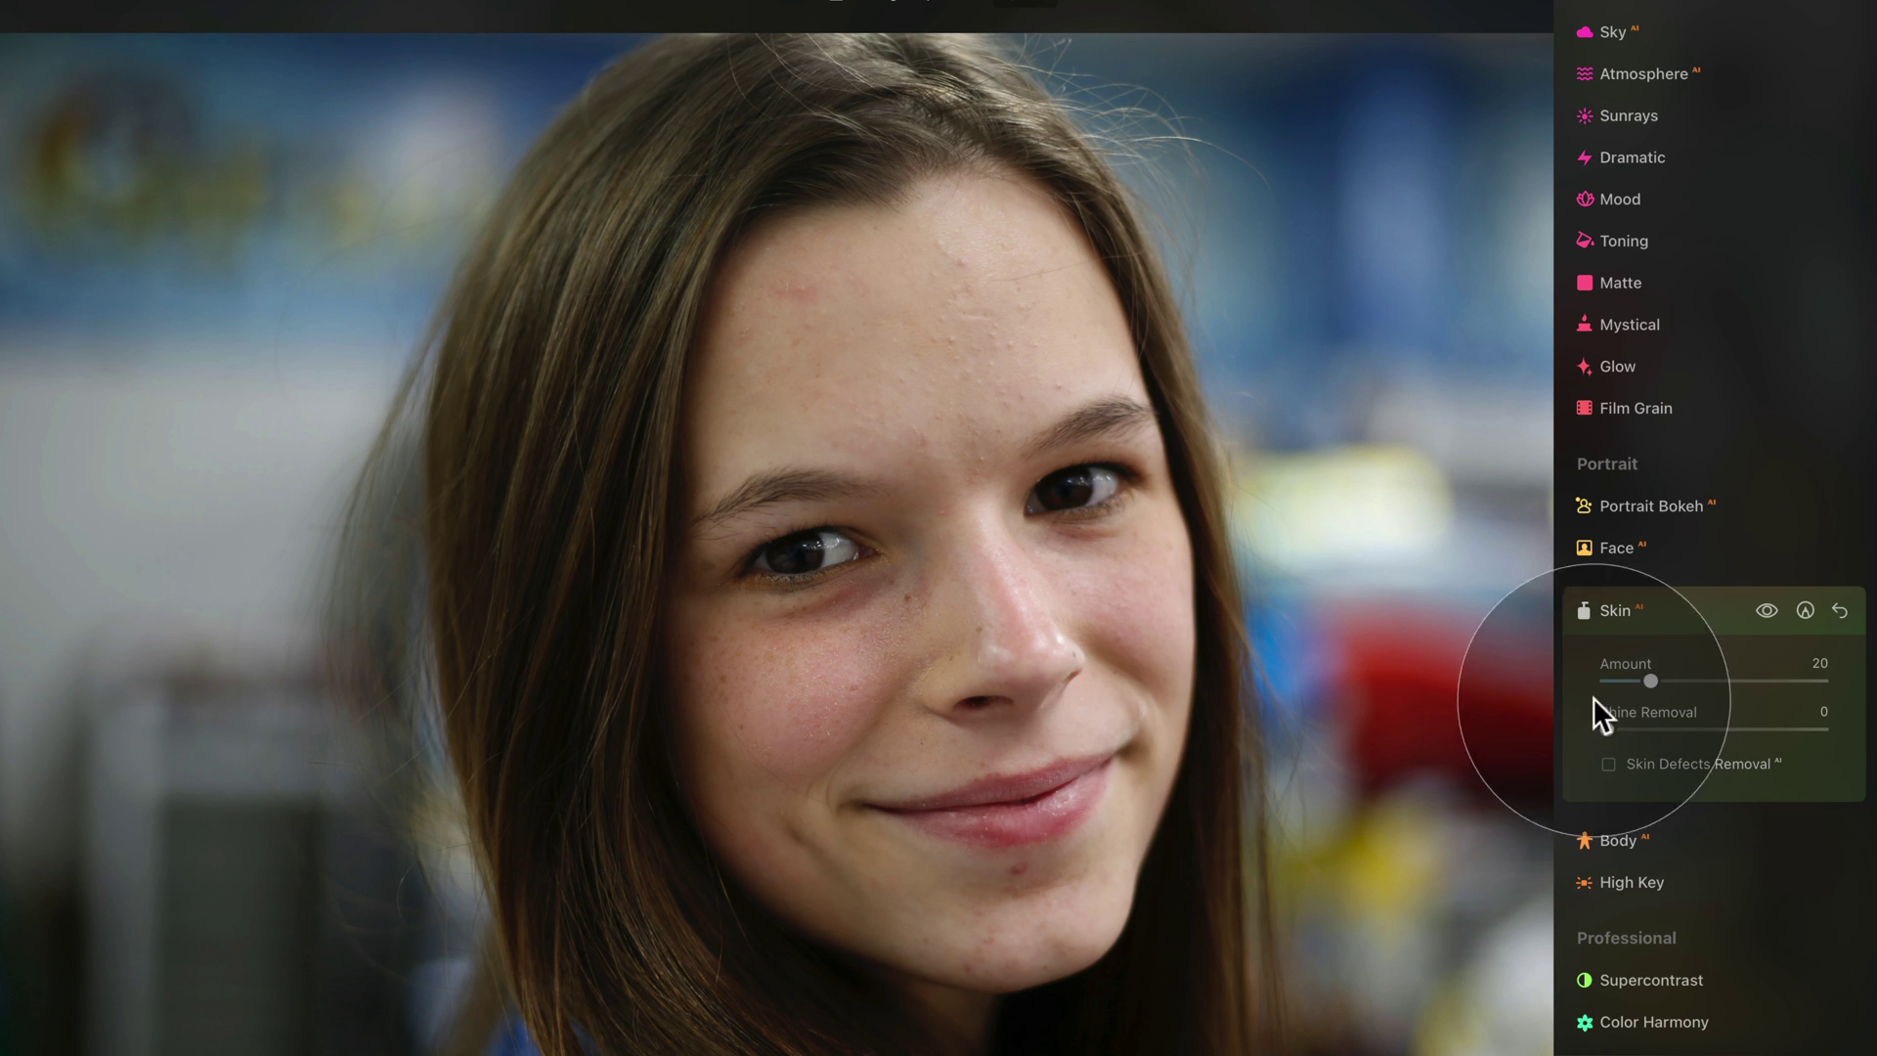
left_click_drag(1607, 729, 1786, 729)
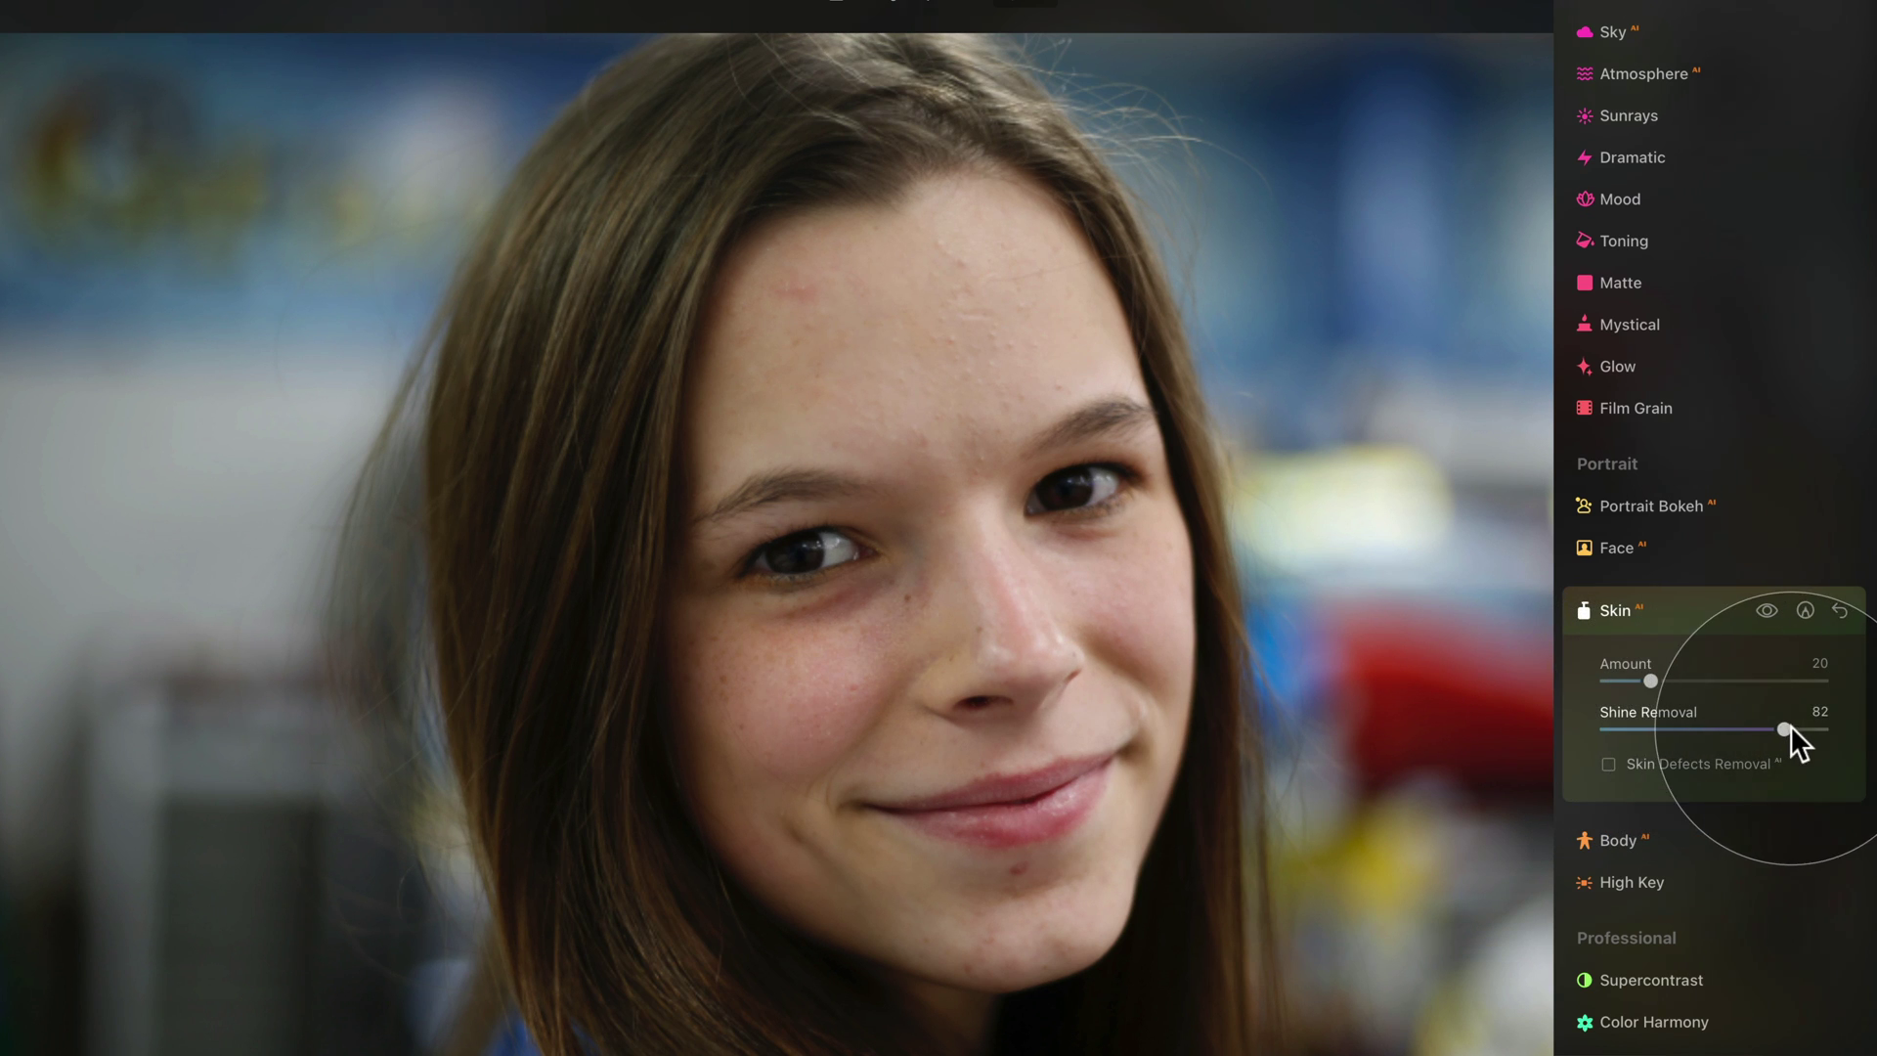
Compare the girl's portrait before and after the Skin AI smoothing and shine removal
left_click(1766, 611)
left_click(1766, 611)
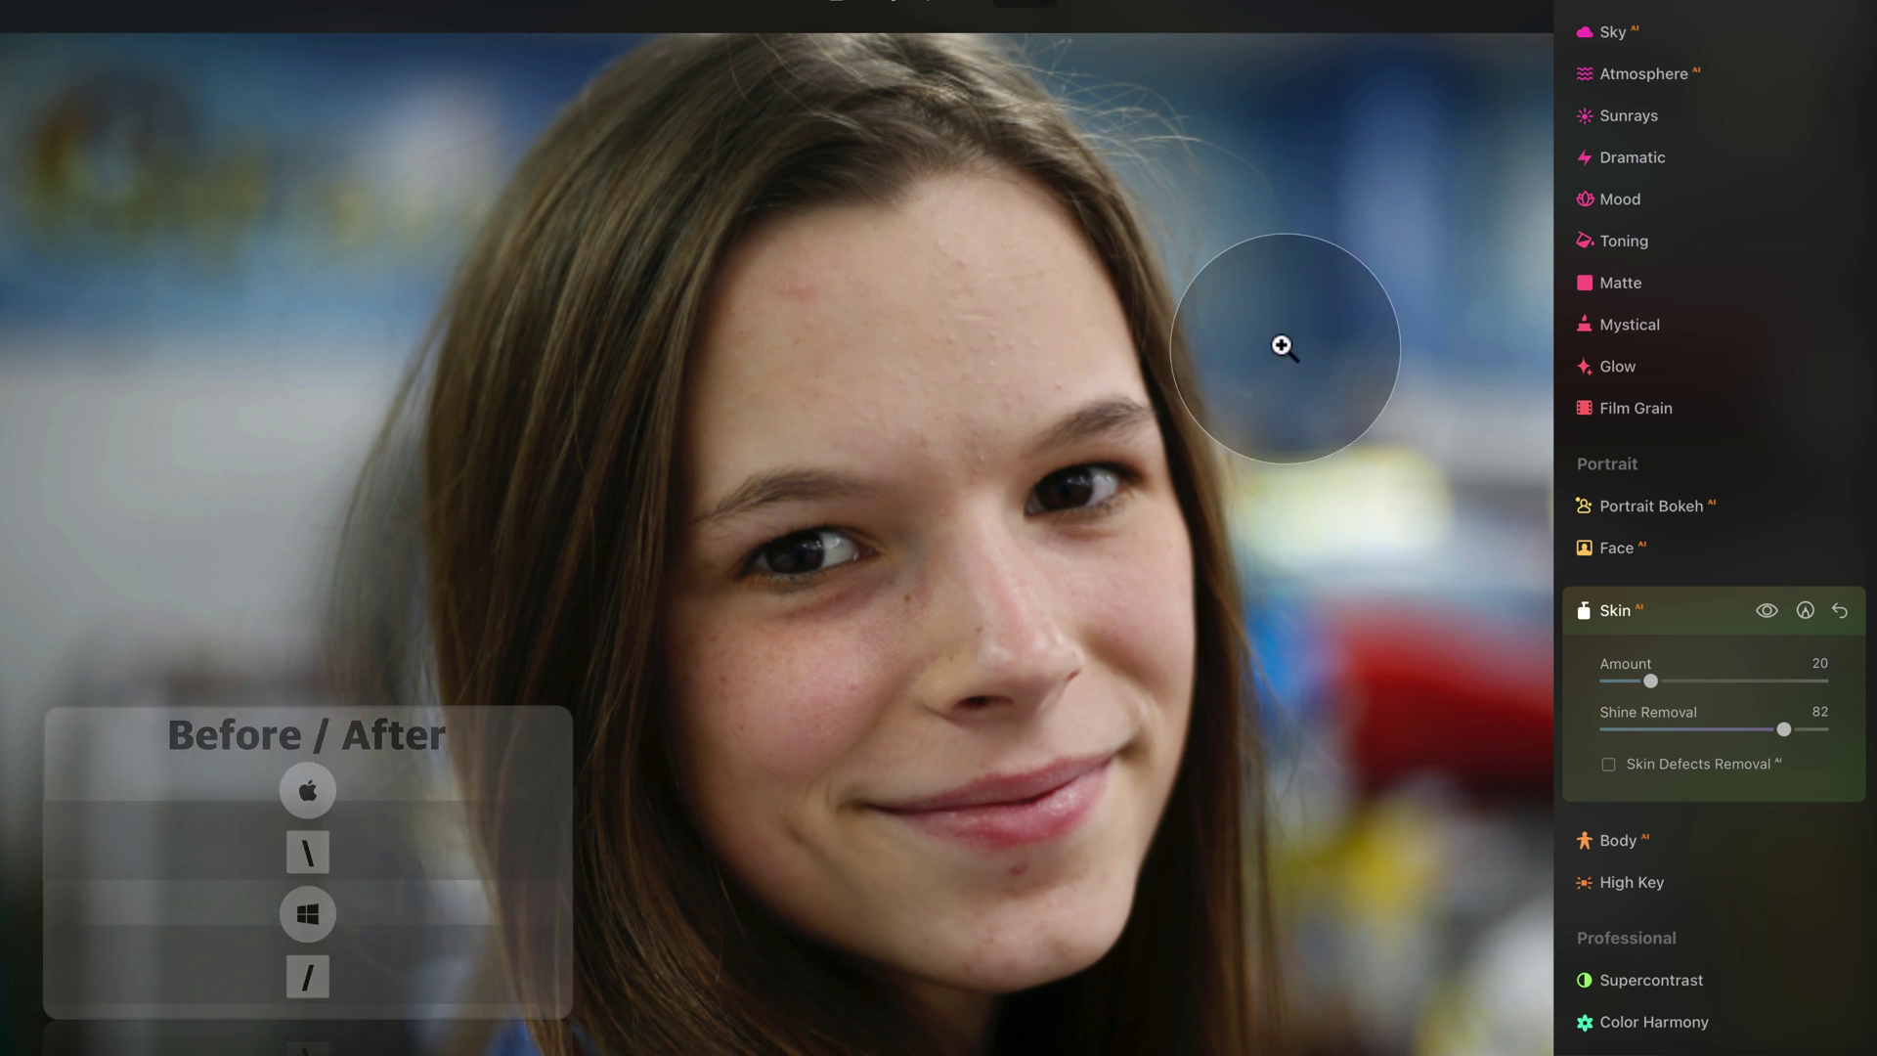
left_click(1768, 610)
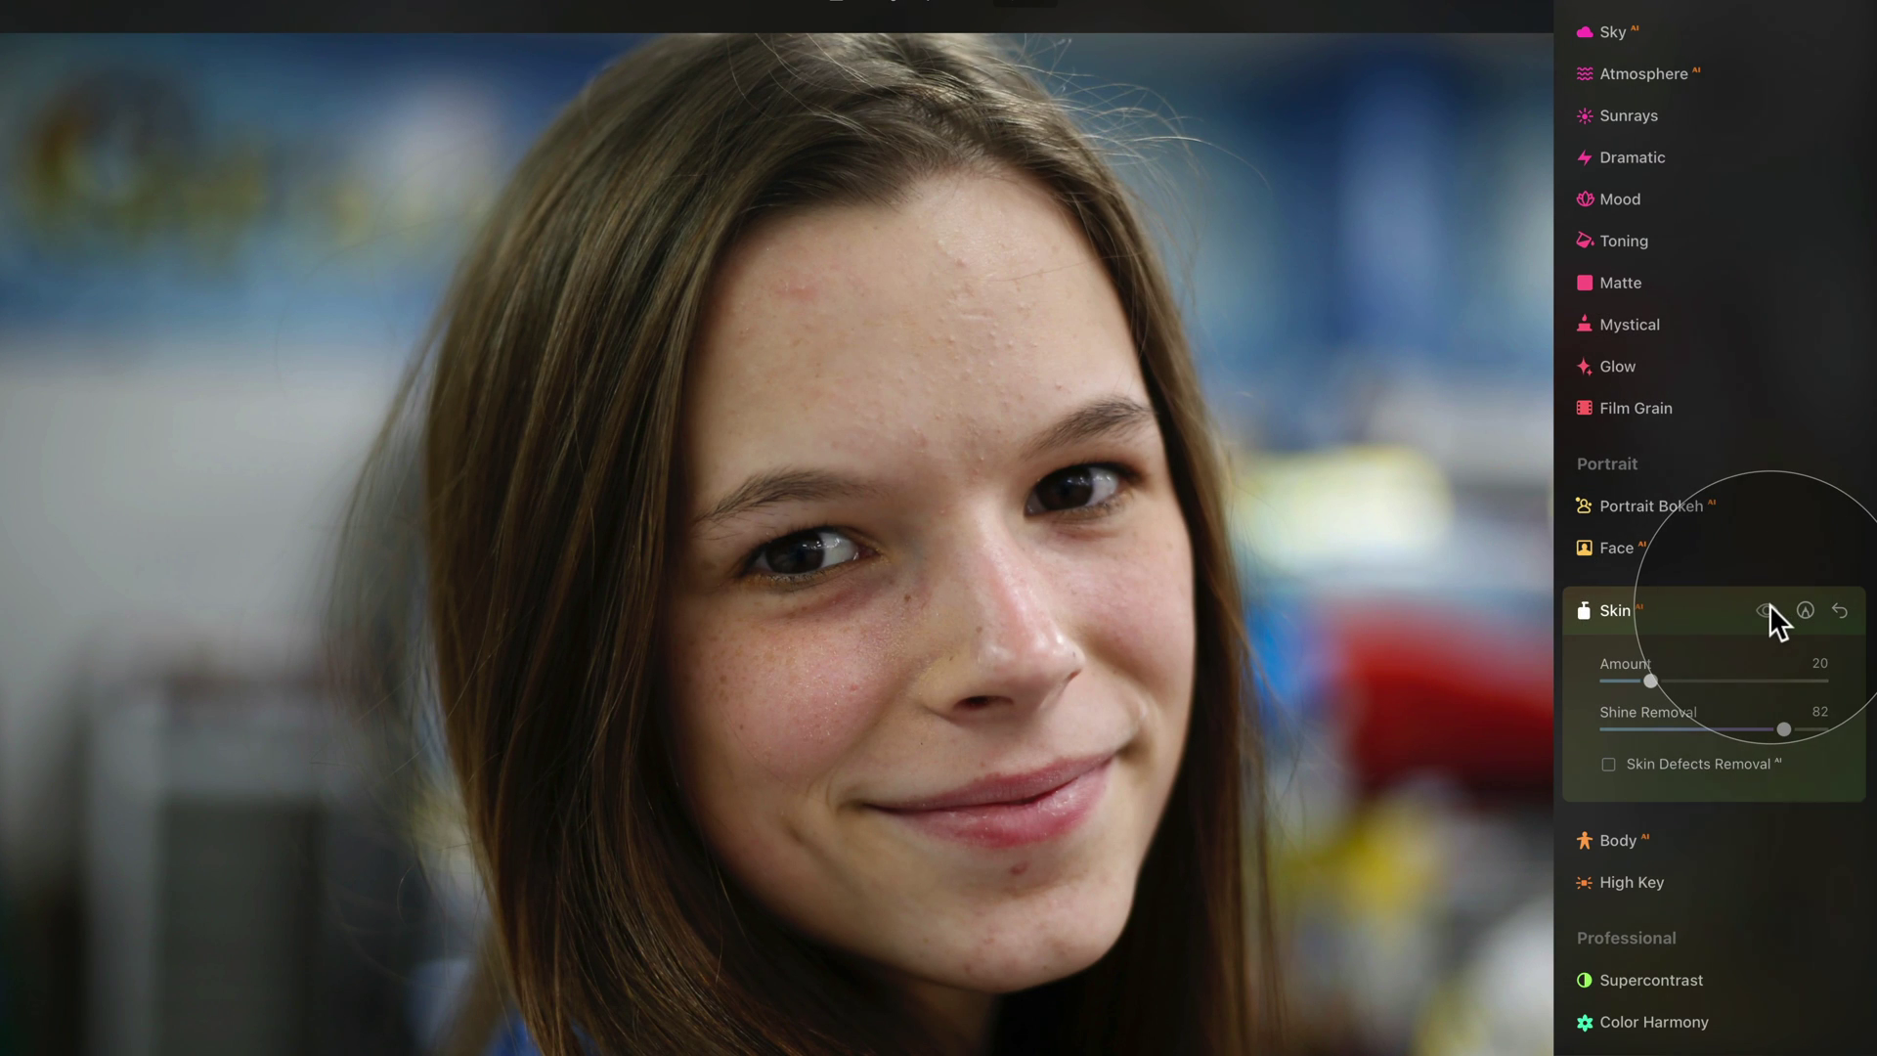
left_click(1768, 610)
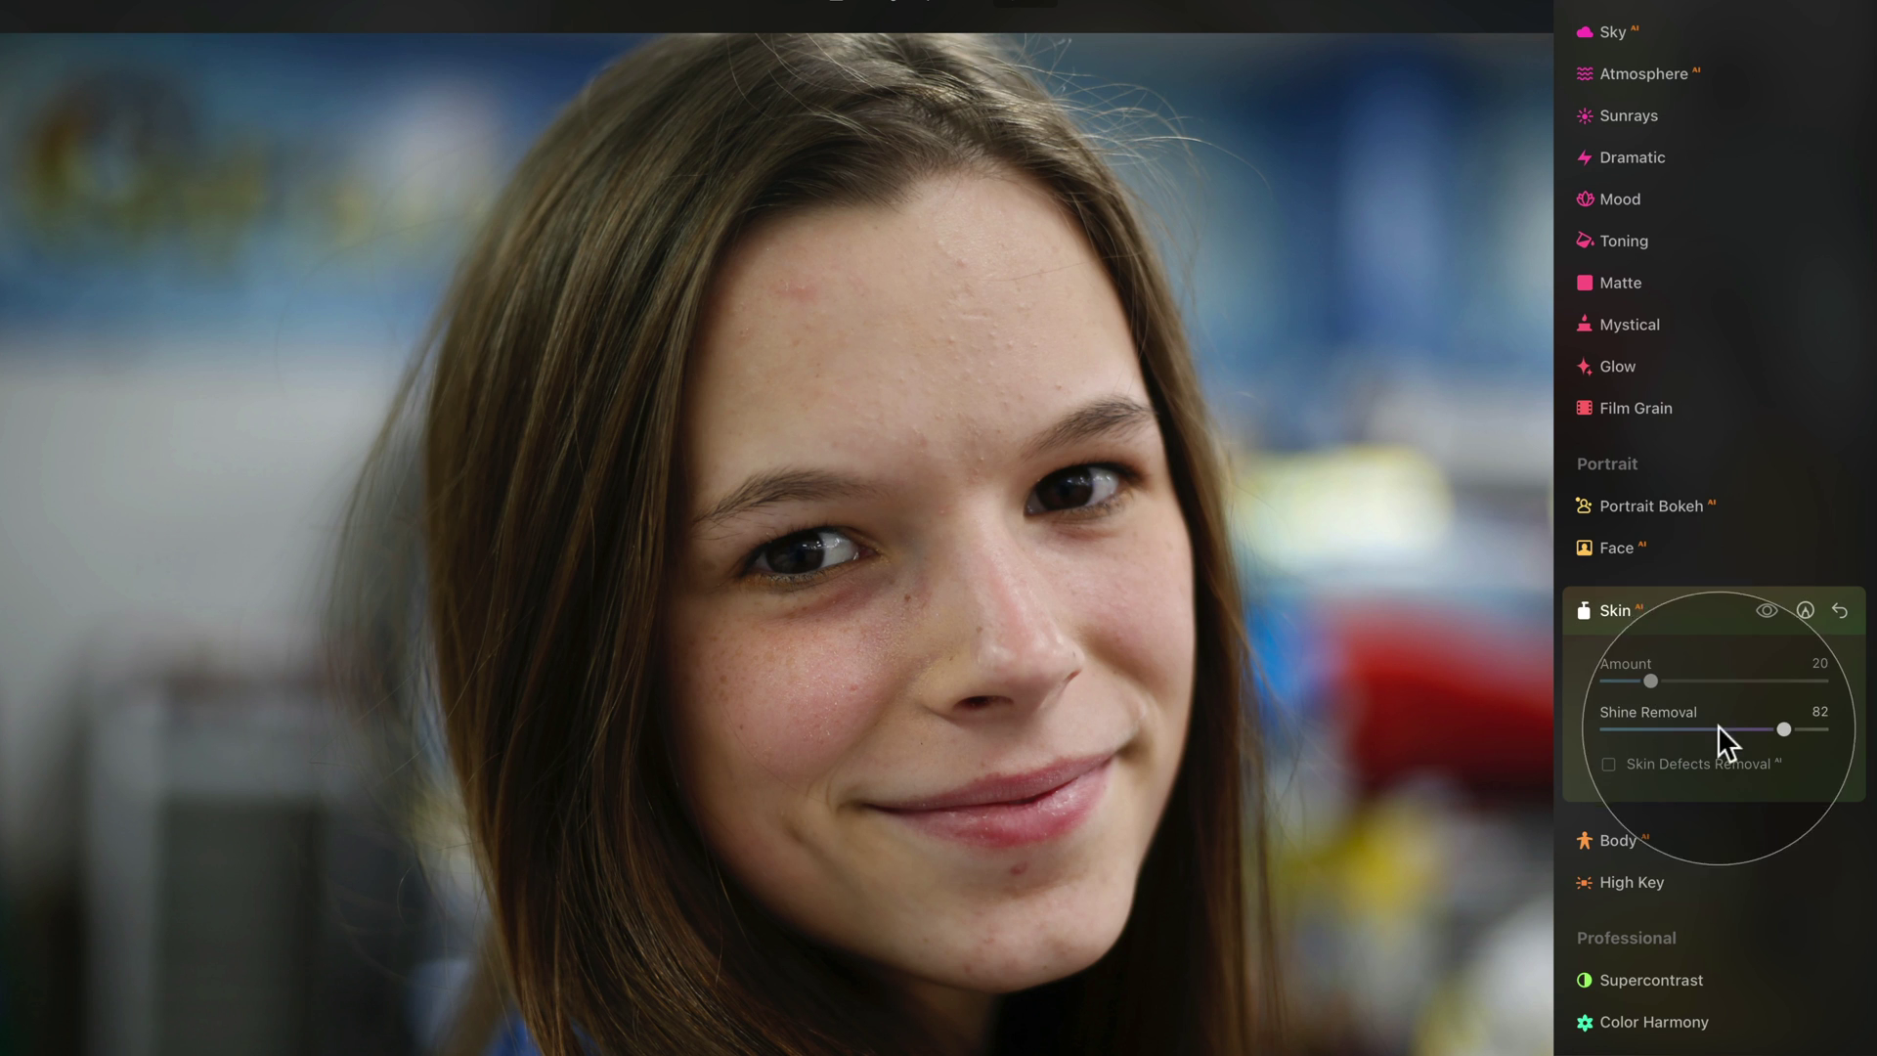
Enable Skin Defects Removal on the girl's portrait and compare the skin before and after
left_click(1609, 765)
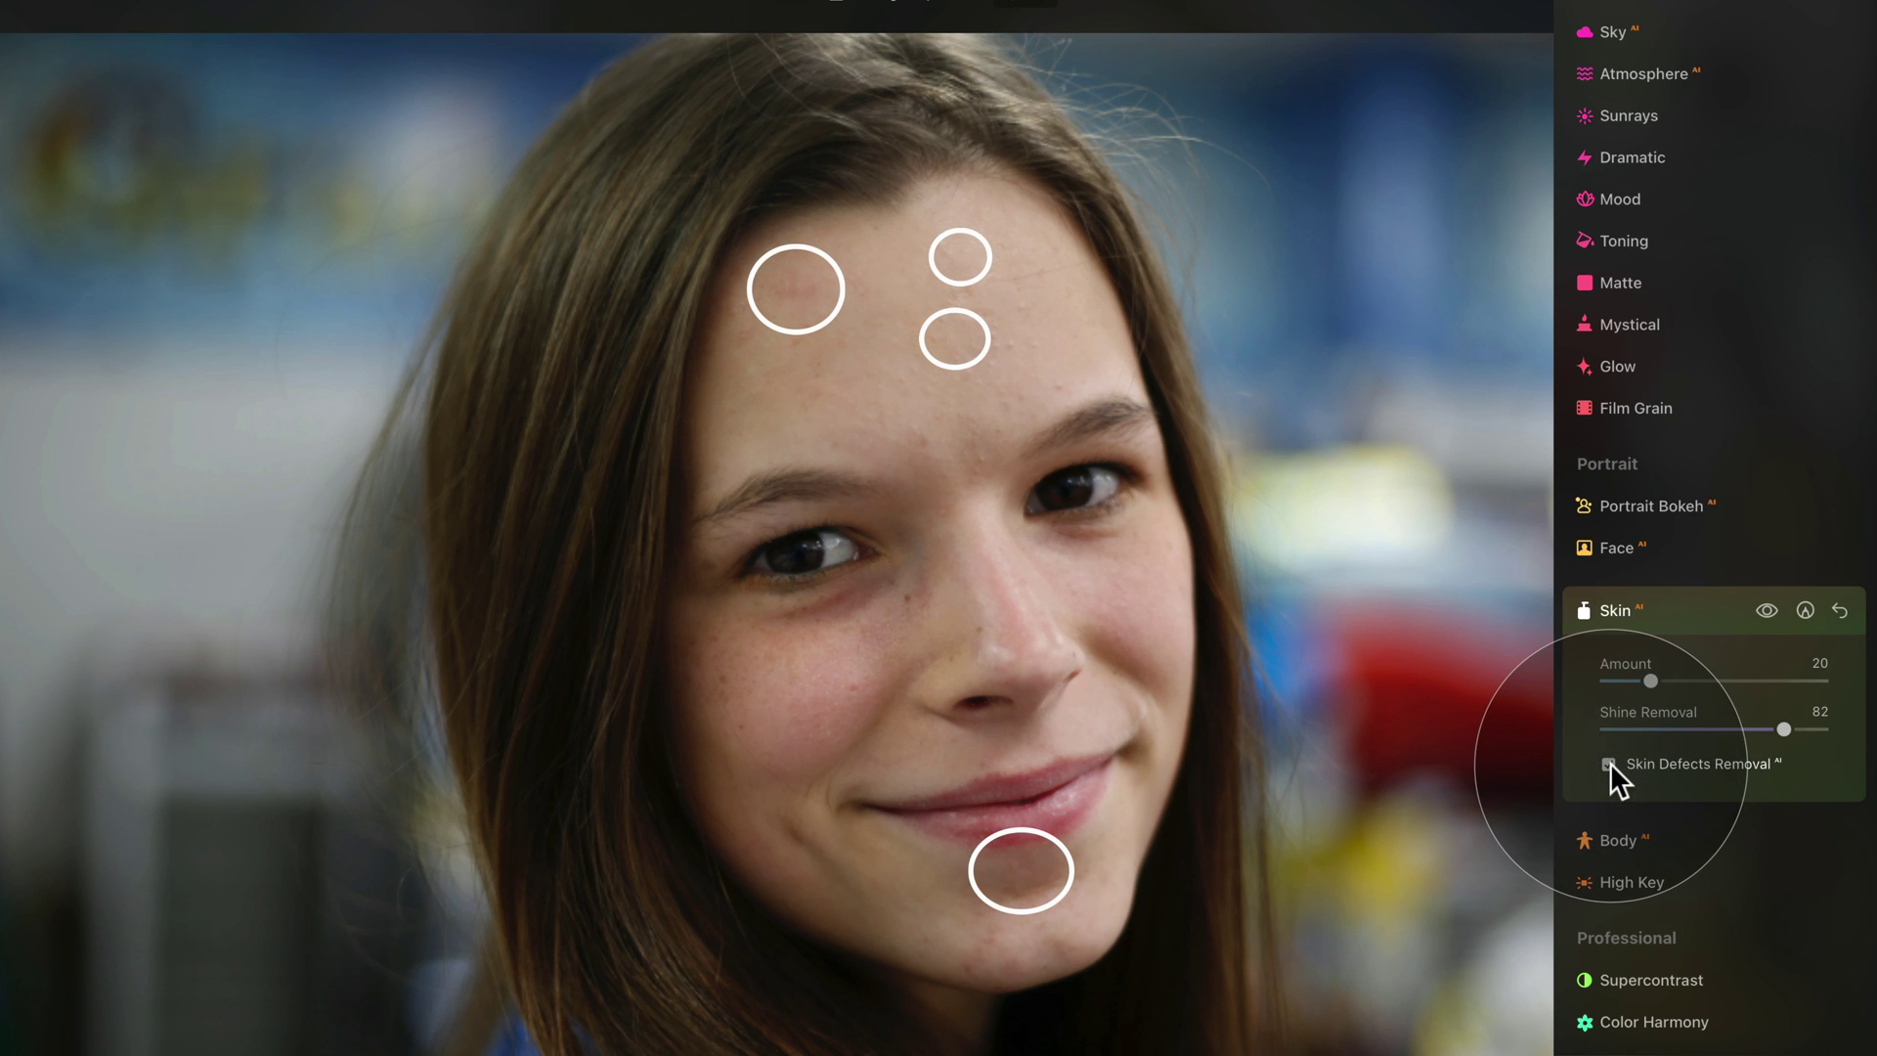
left_click(1770, 610)
left_click(1768, 611)
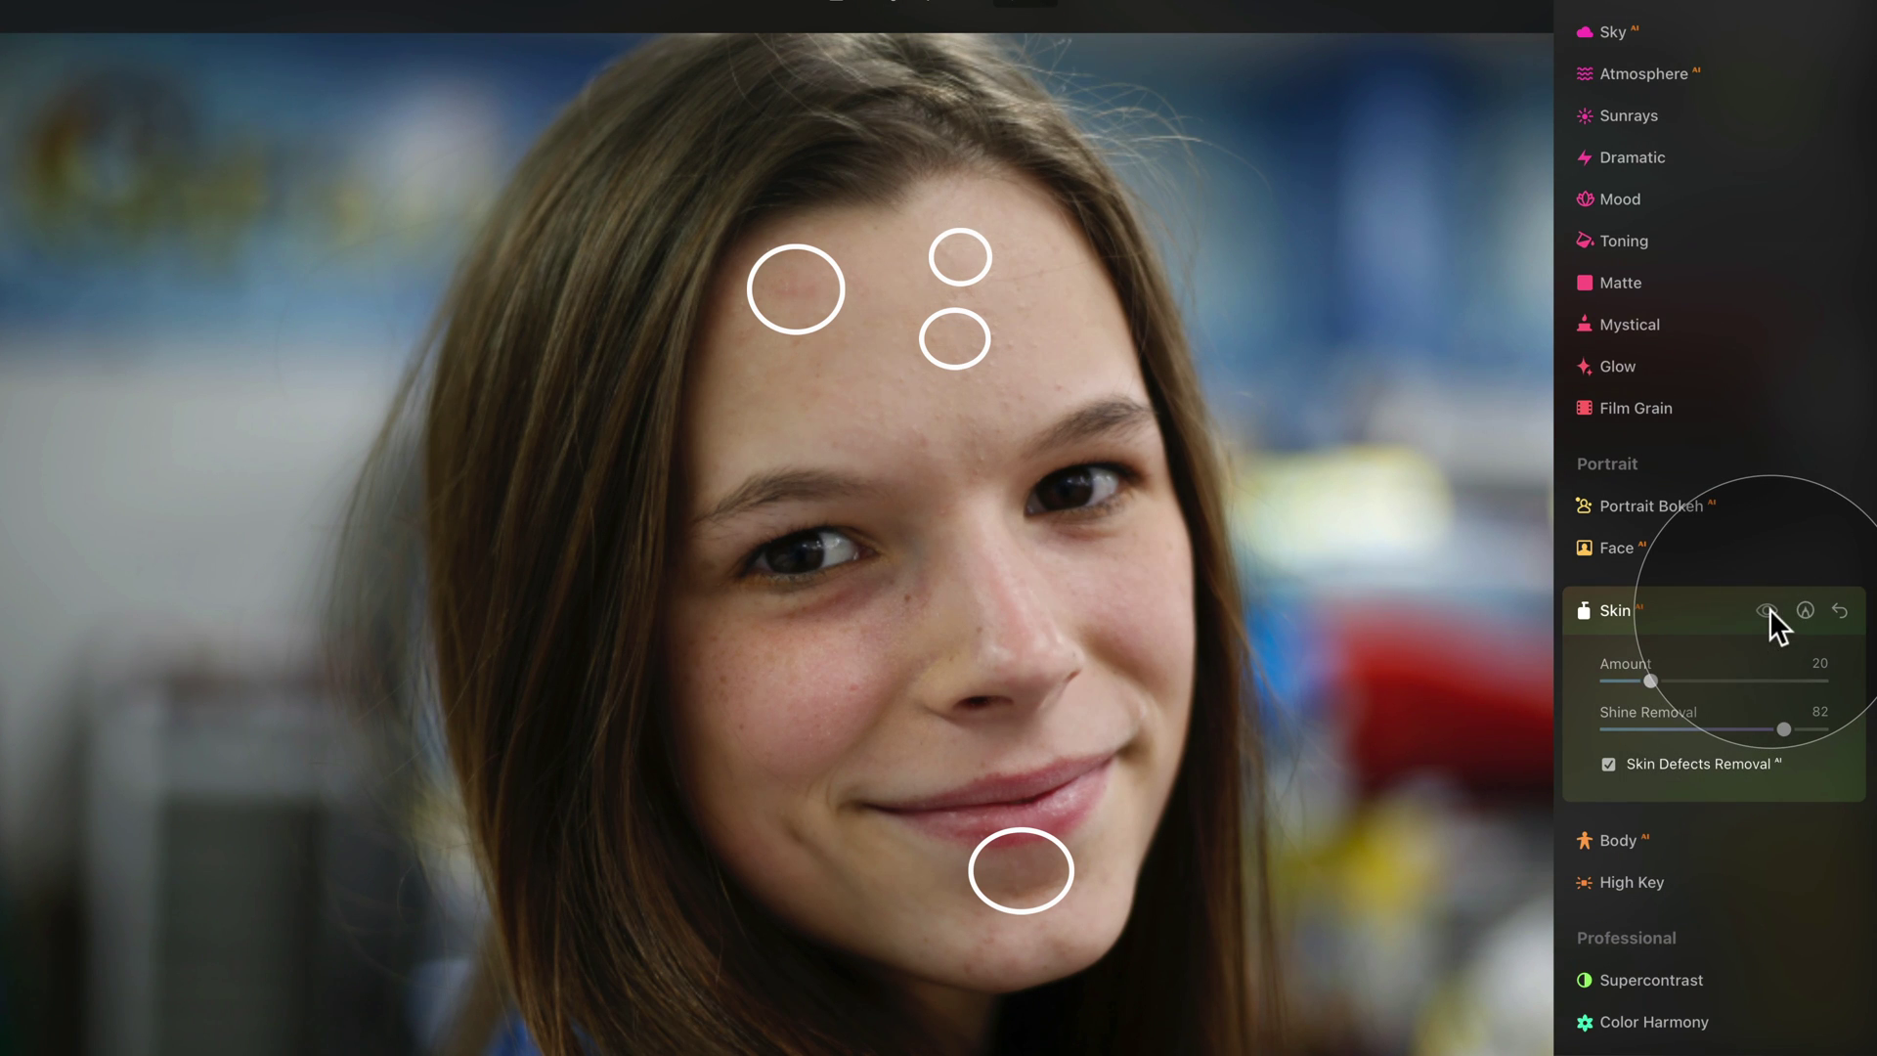
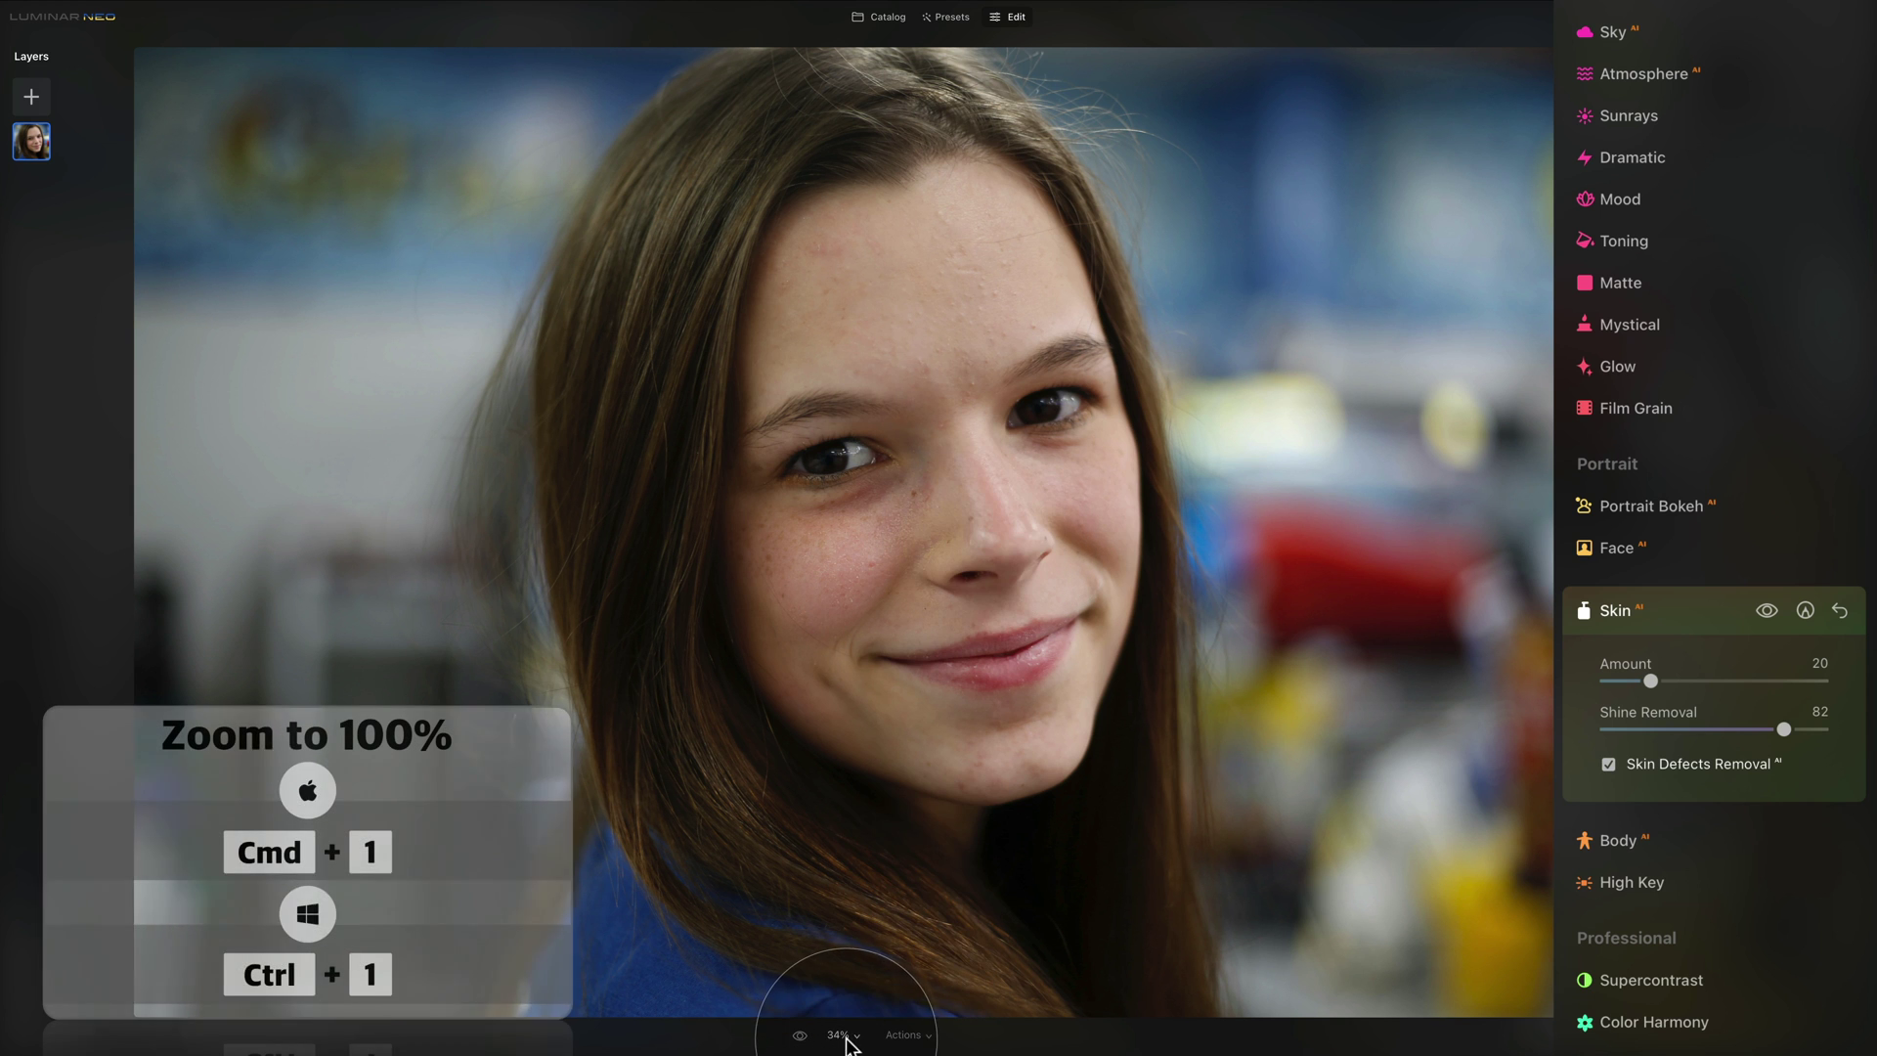
Start the Erase tool on the girl's lower face at 100% magnification with a brush size of 16
left_click(966, 454)
left_click_drag(964, 456, 1035, 545)
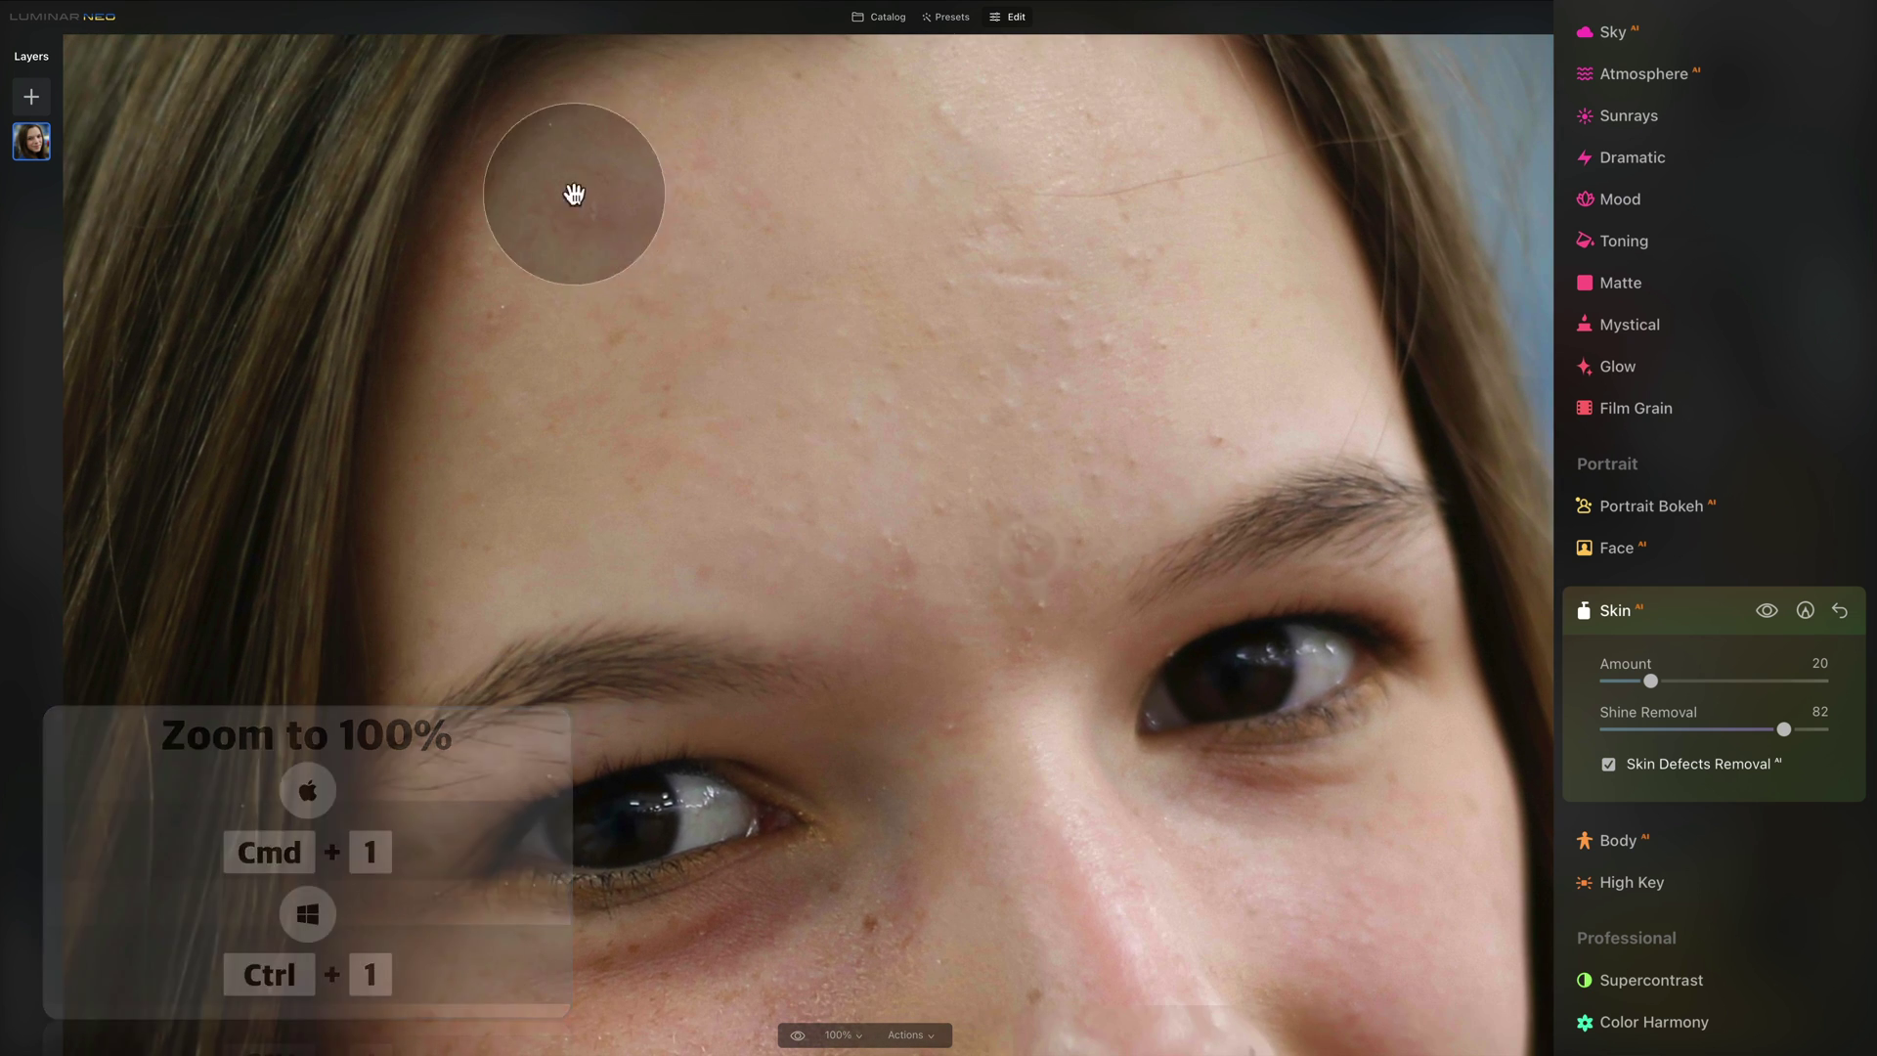
left_click_drag(1027, 788, 901, 294)
left_click(1697, 607)
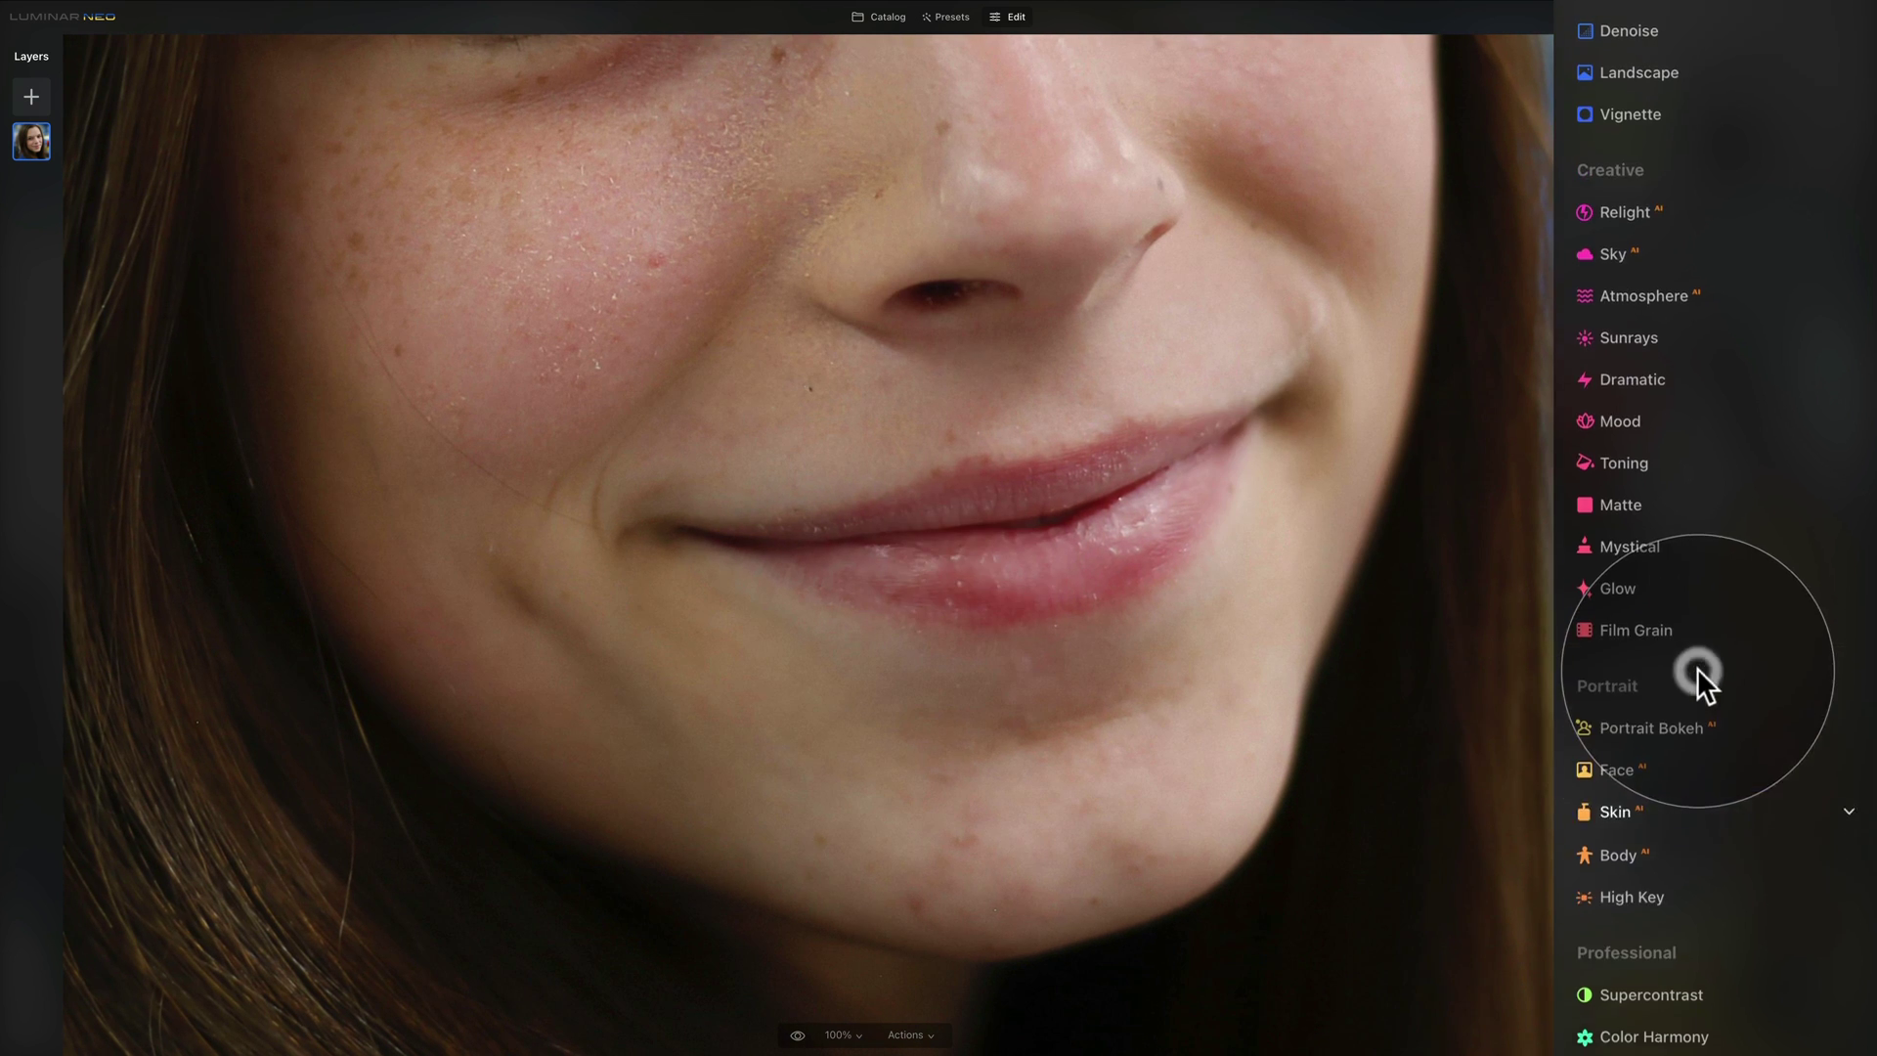
scroll(1698, 666, "up", 5)
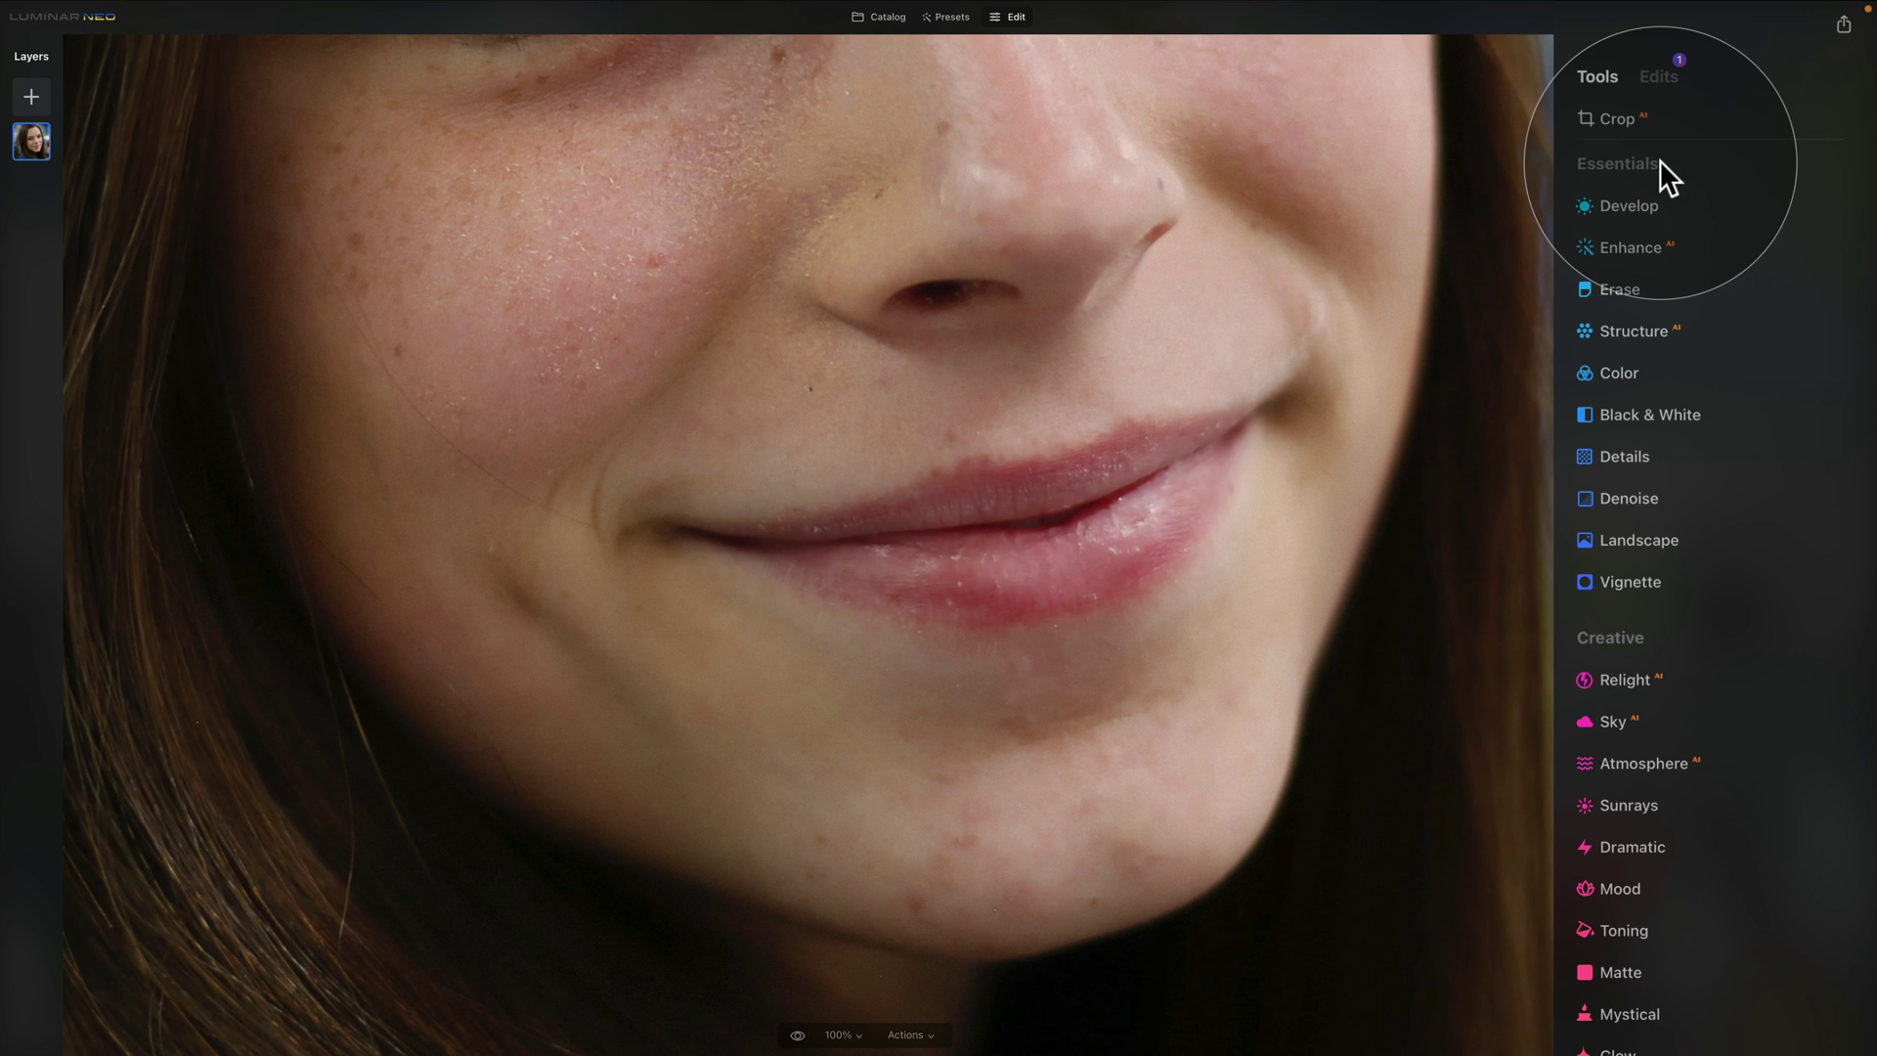
left_click(1633, 289)
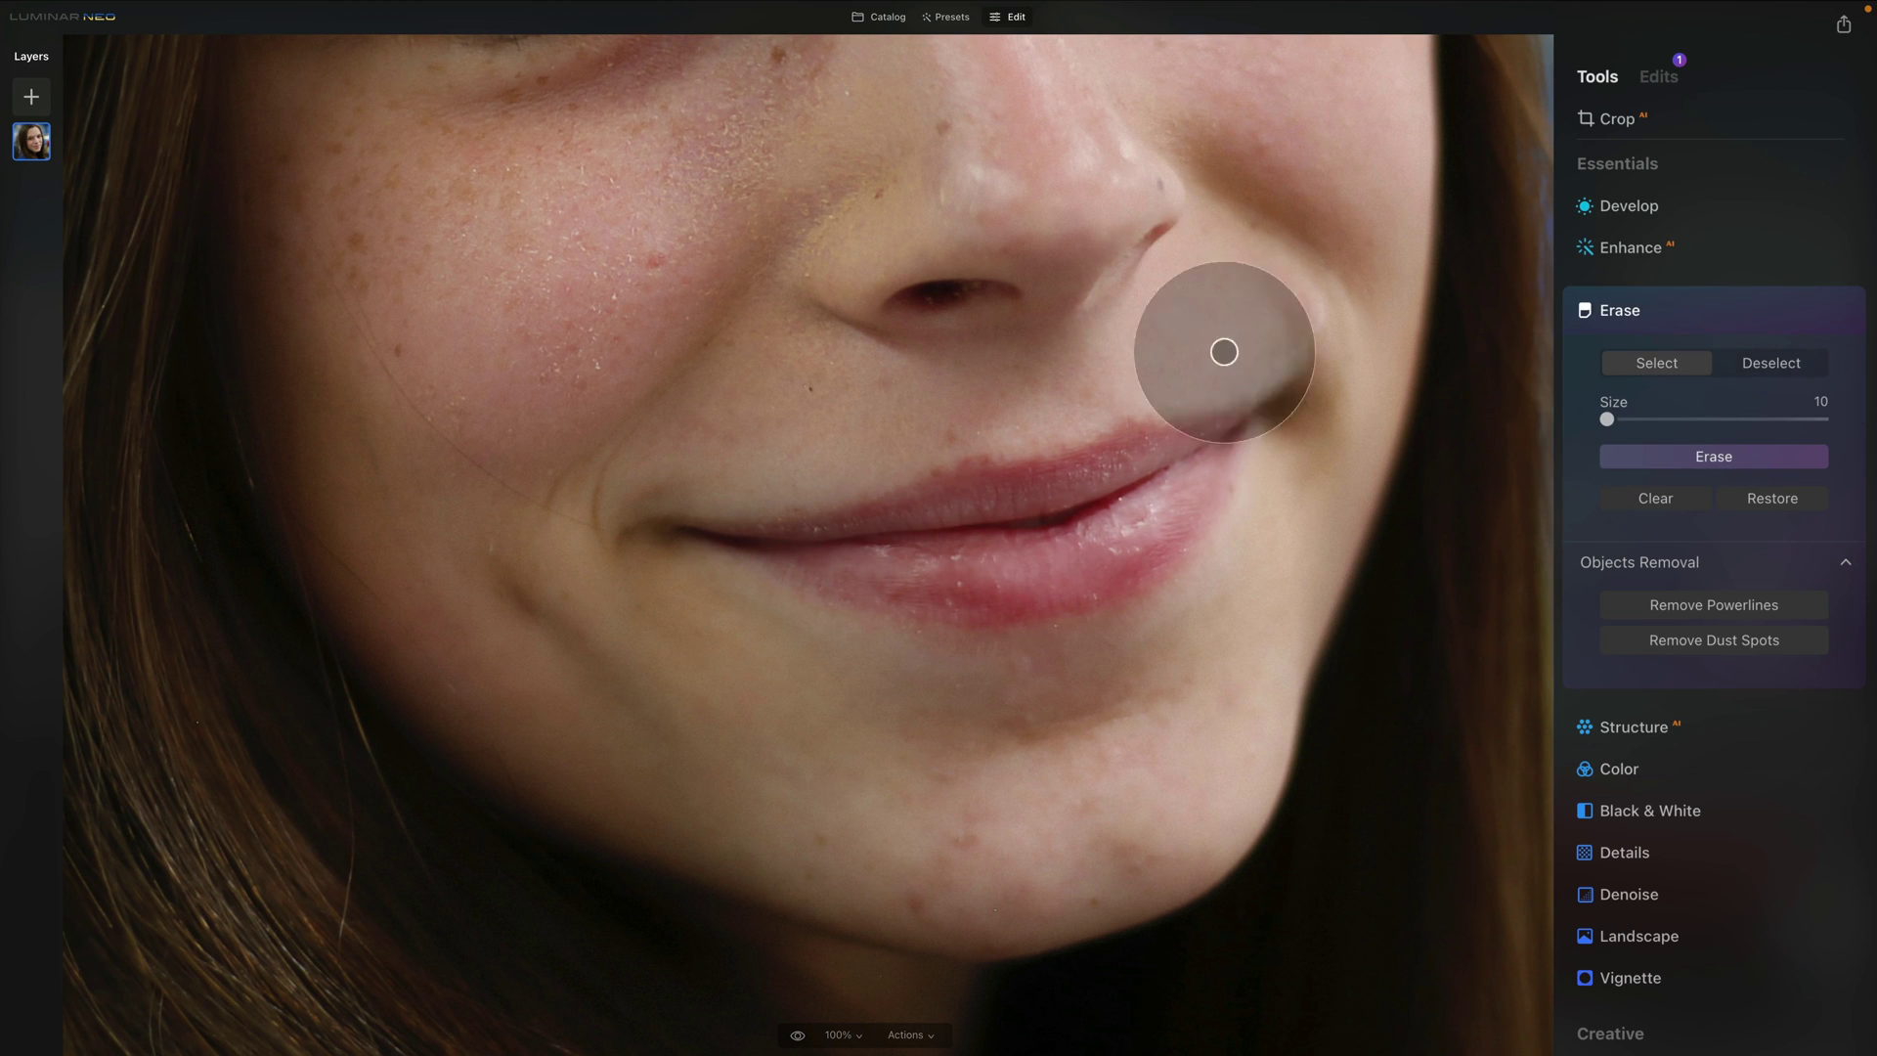
left_click_drag(1607, 419, 1615, 419)
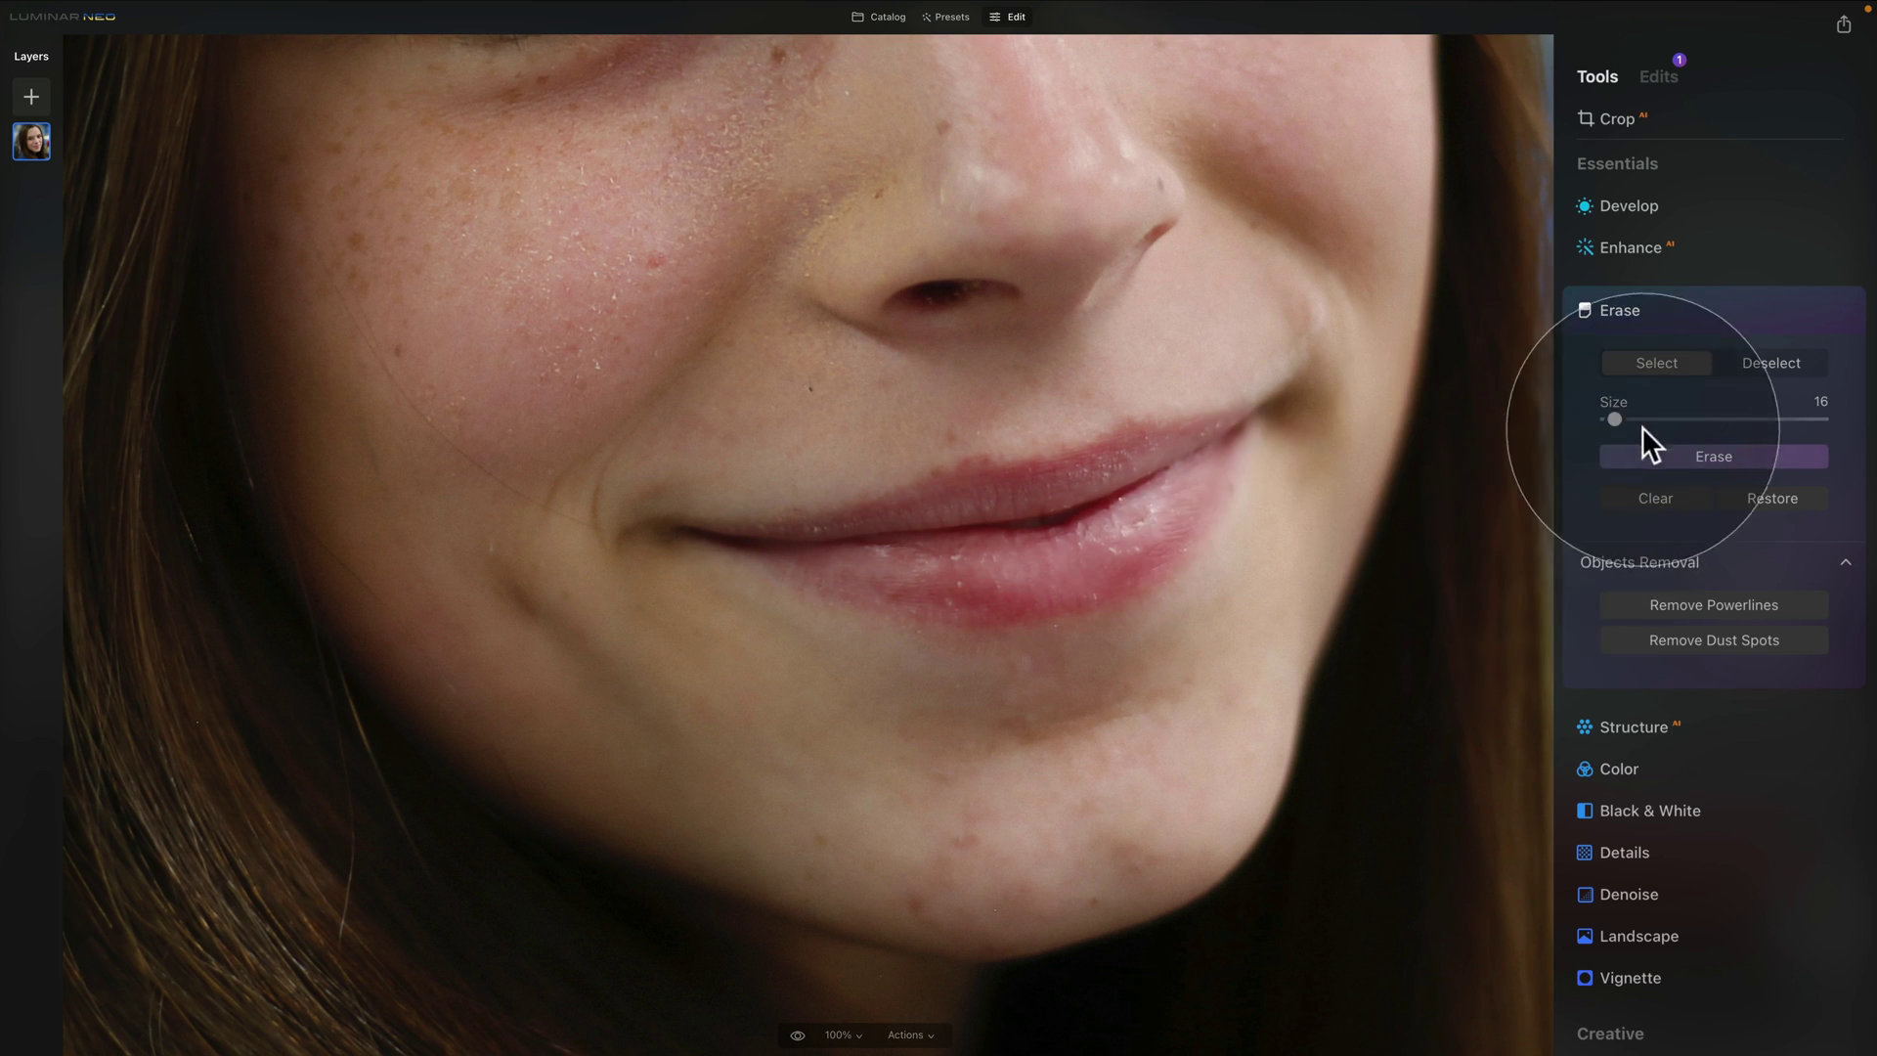
left_click_drag(1615, 419, 1622, 419)
key("bracketleft")
key("bracketleft")
key("bracketleft")
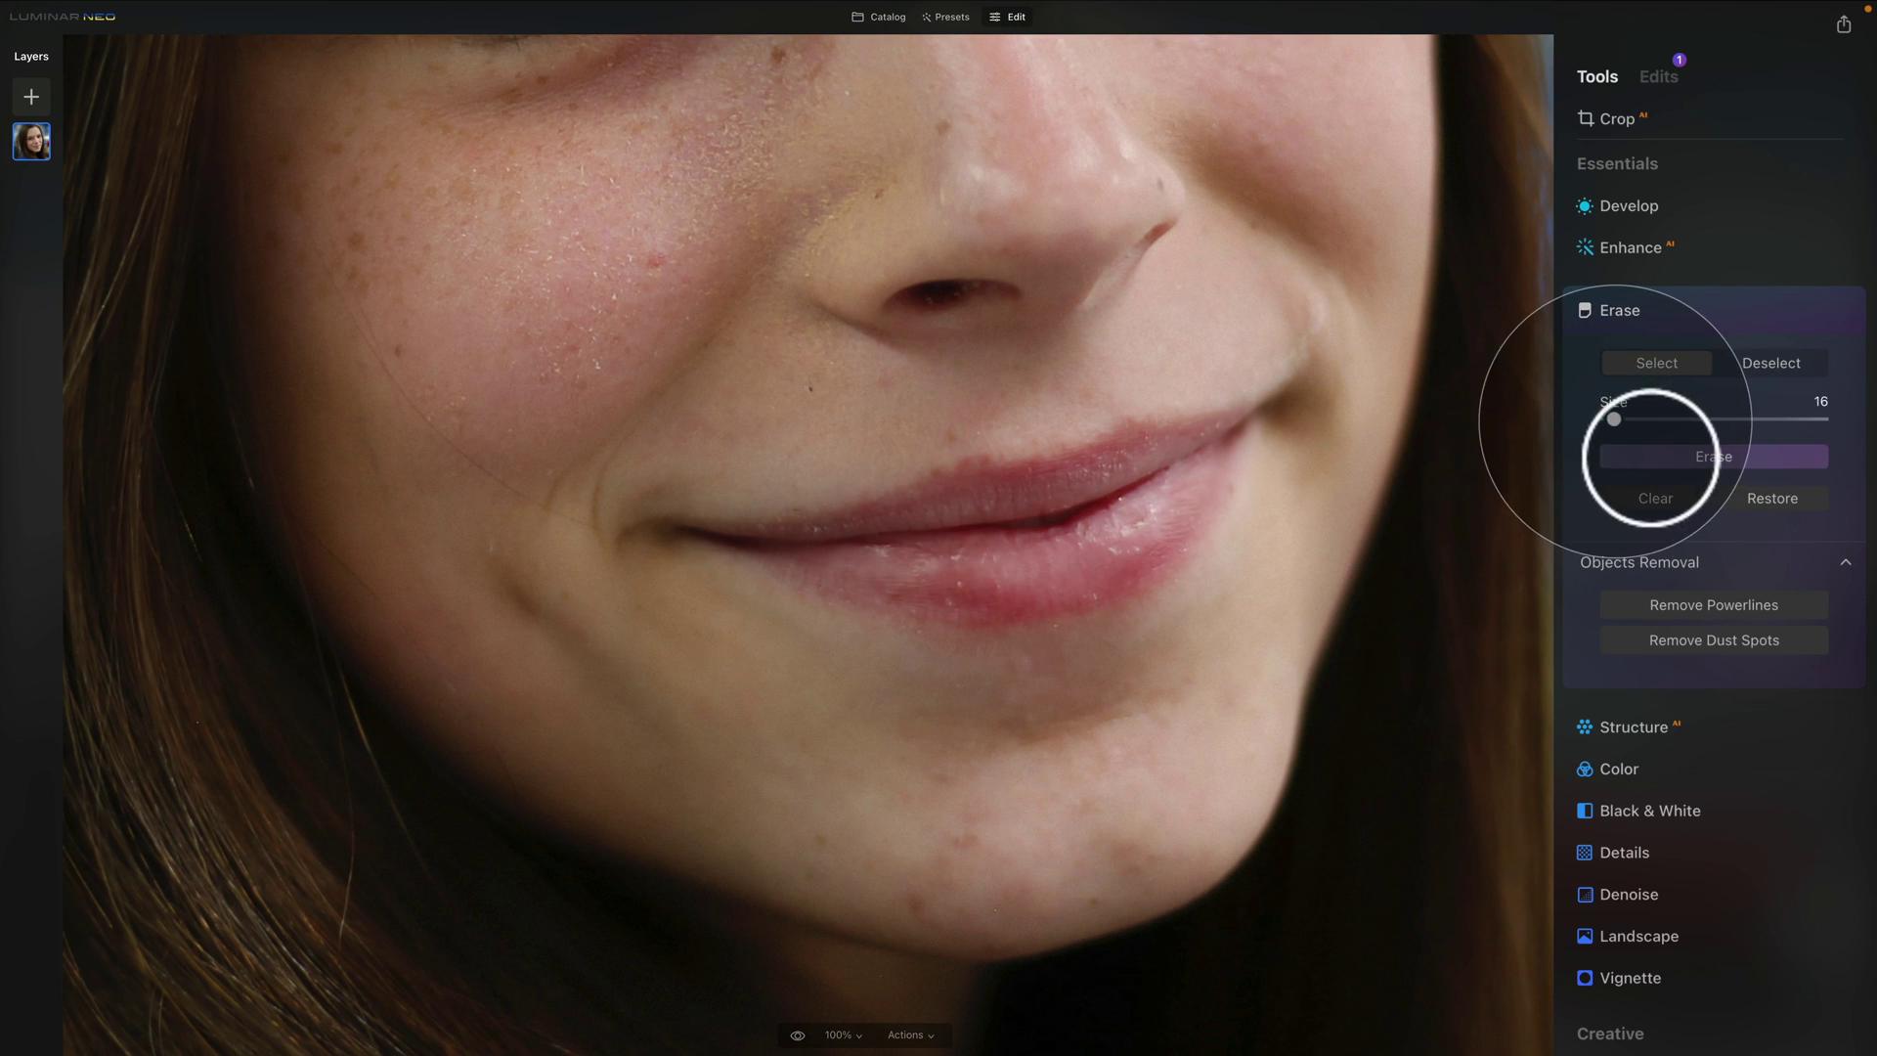
Mark the blemishes above the girl's upper lip and on her chin for erasing with the size 16 brush
left_click(814, 389)
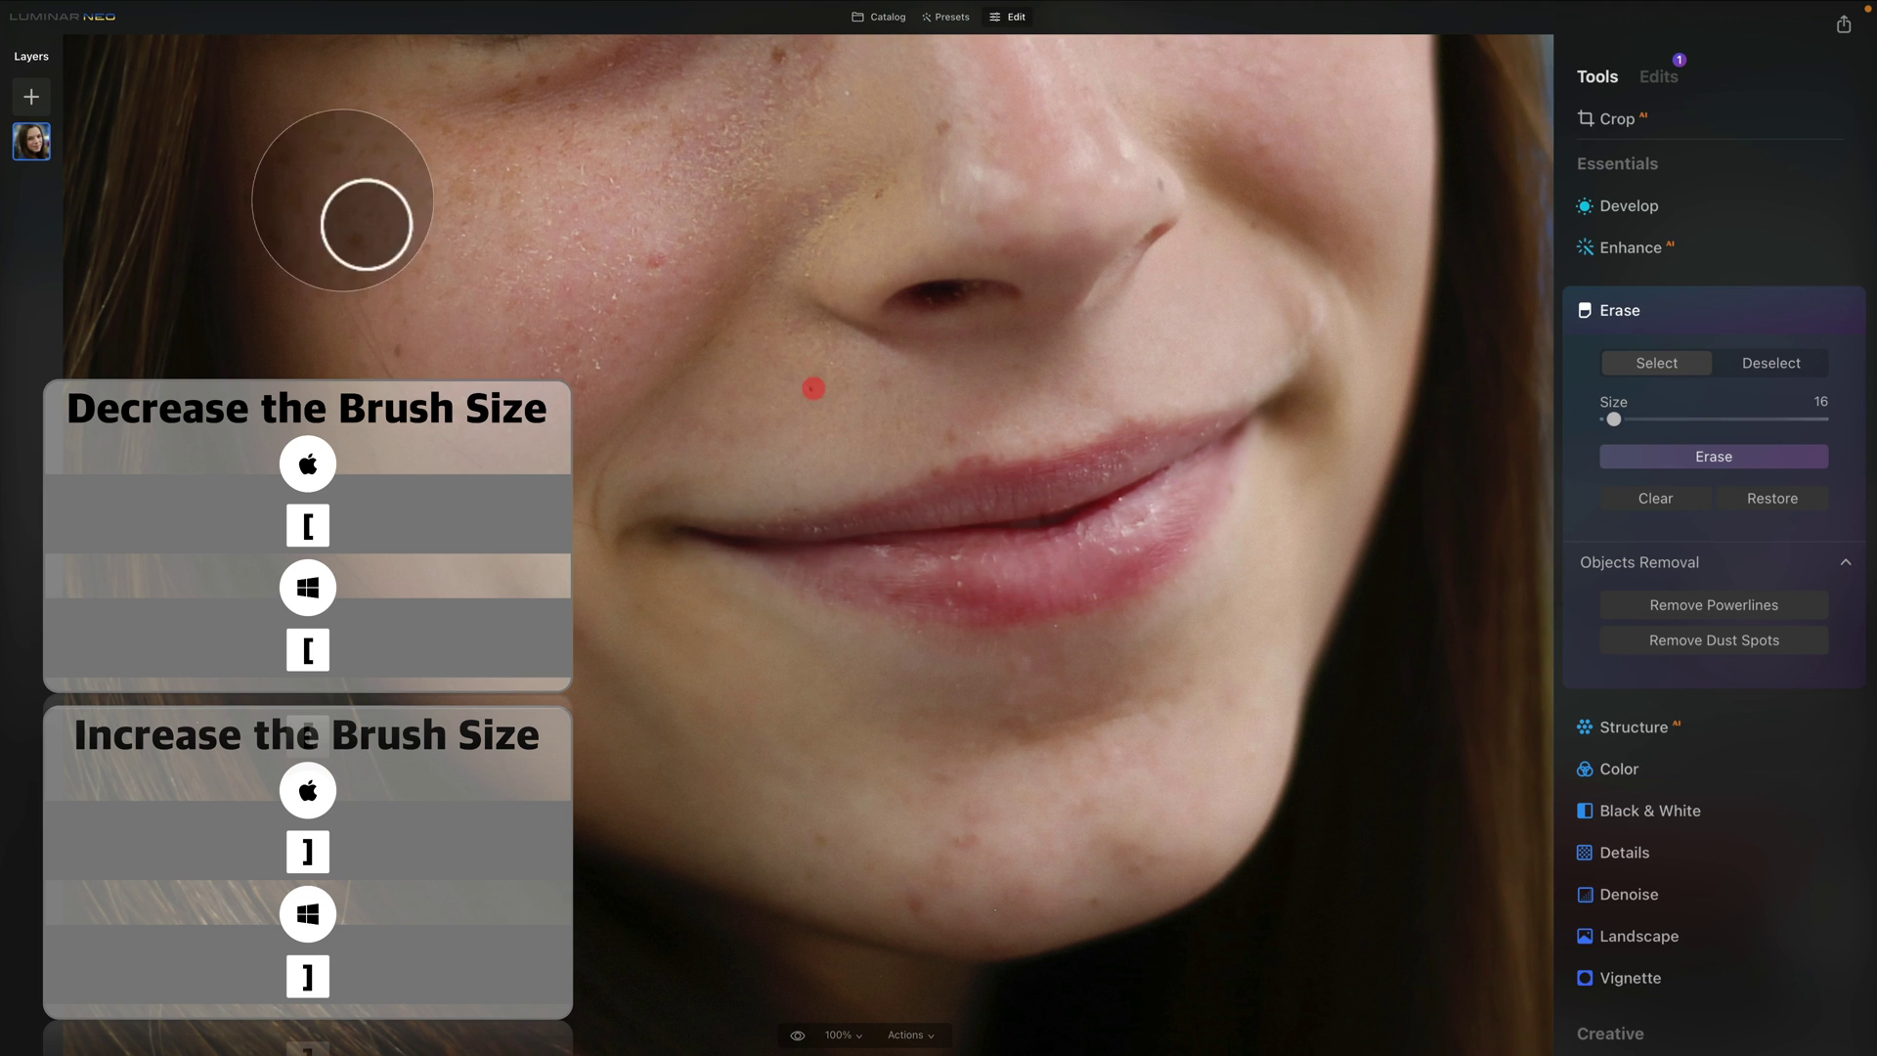
left_click(950, 432)
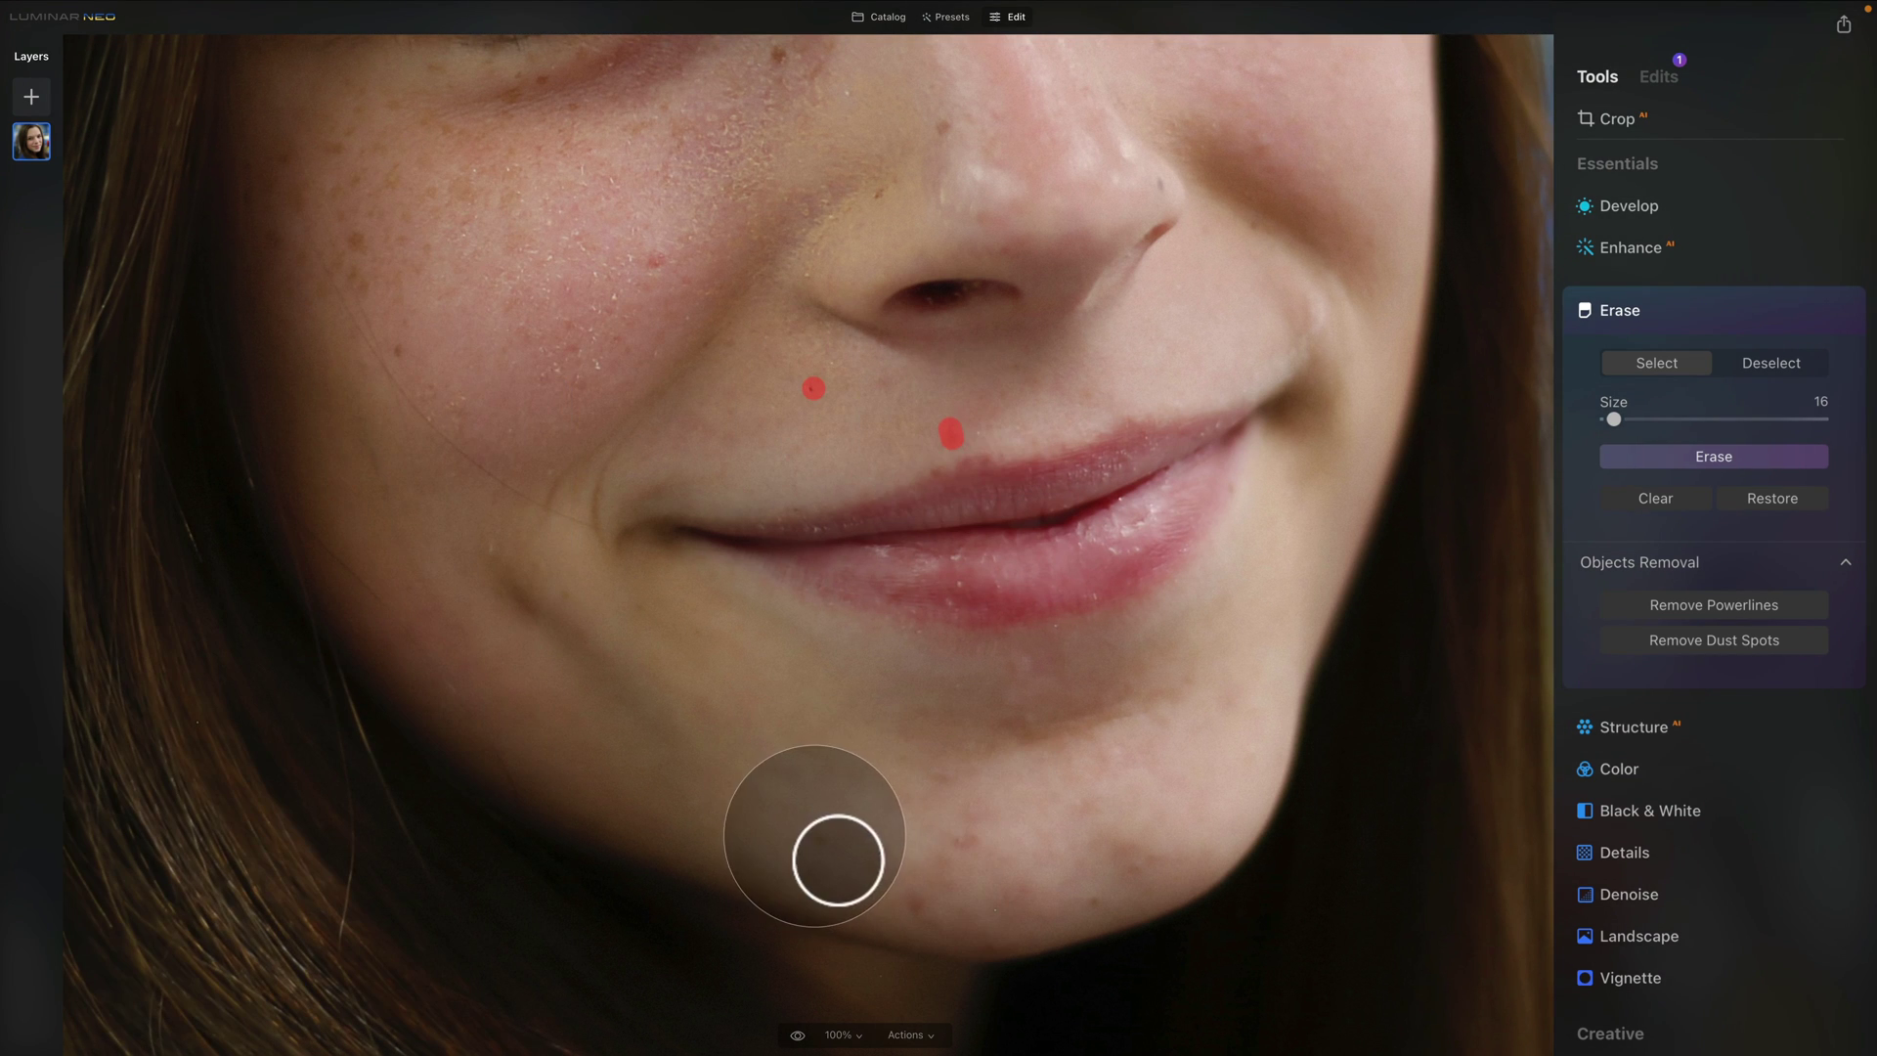
left_click(824, 839)
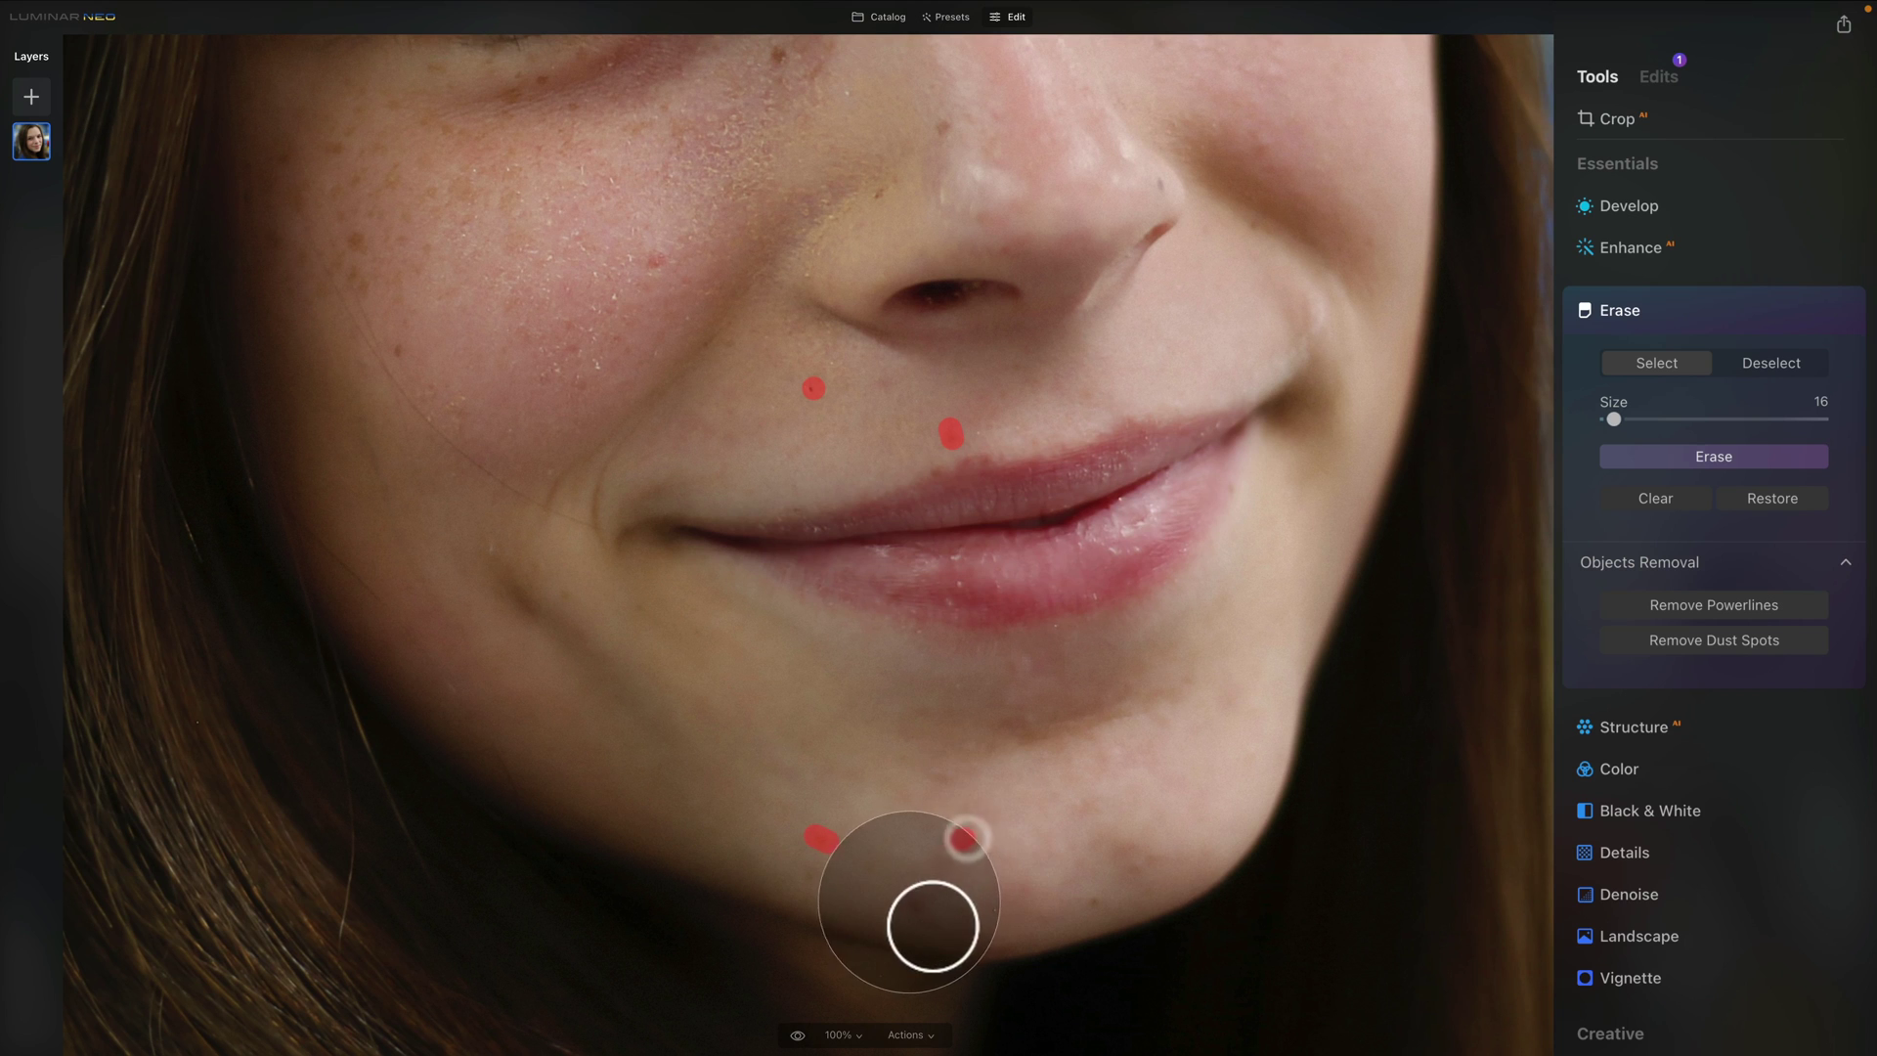
left_click(919, 905)
left_click(1094, 900)
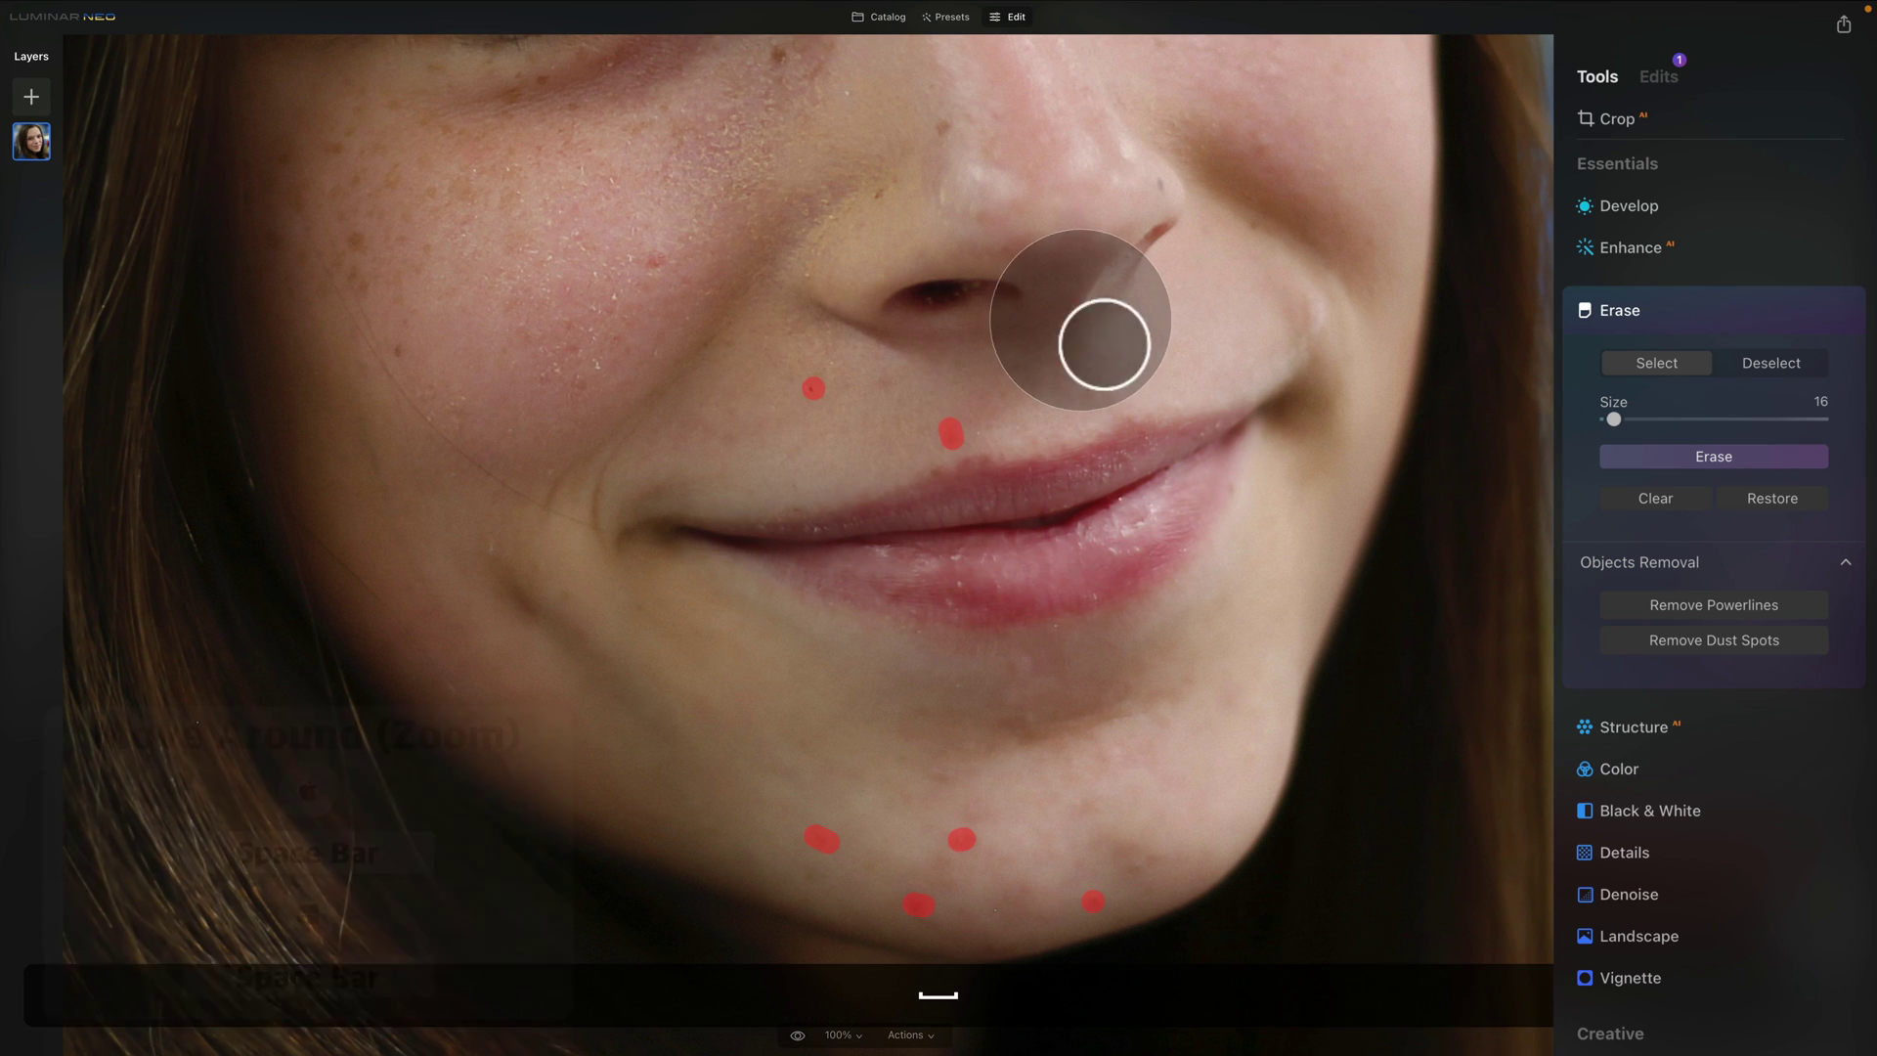
Mark the spots on the girl's nose, beside her nostril, under the inner eye corner and between her eyebrows for erasing
key("space")
left_click_drag(1082, 294, 1103, 672)
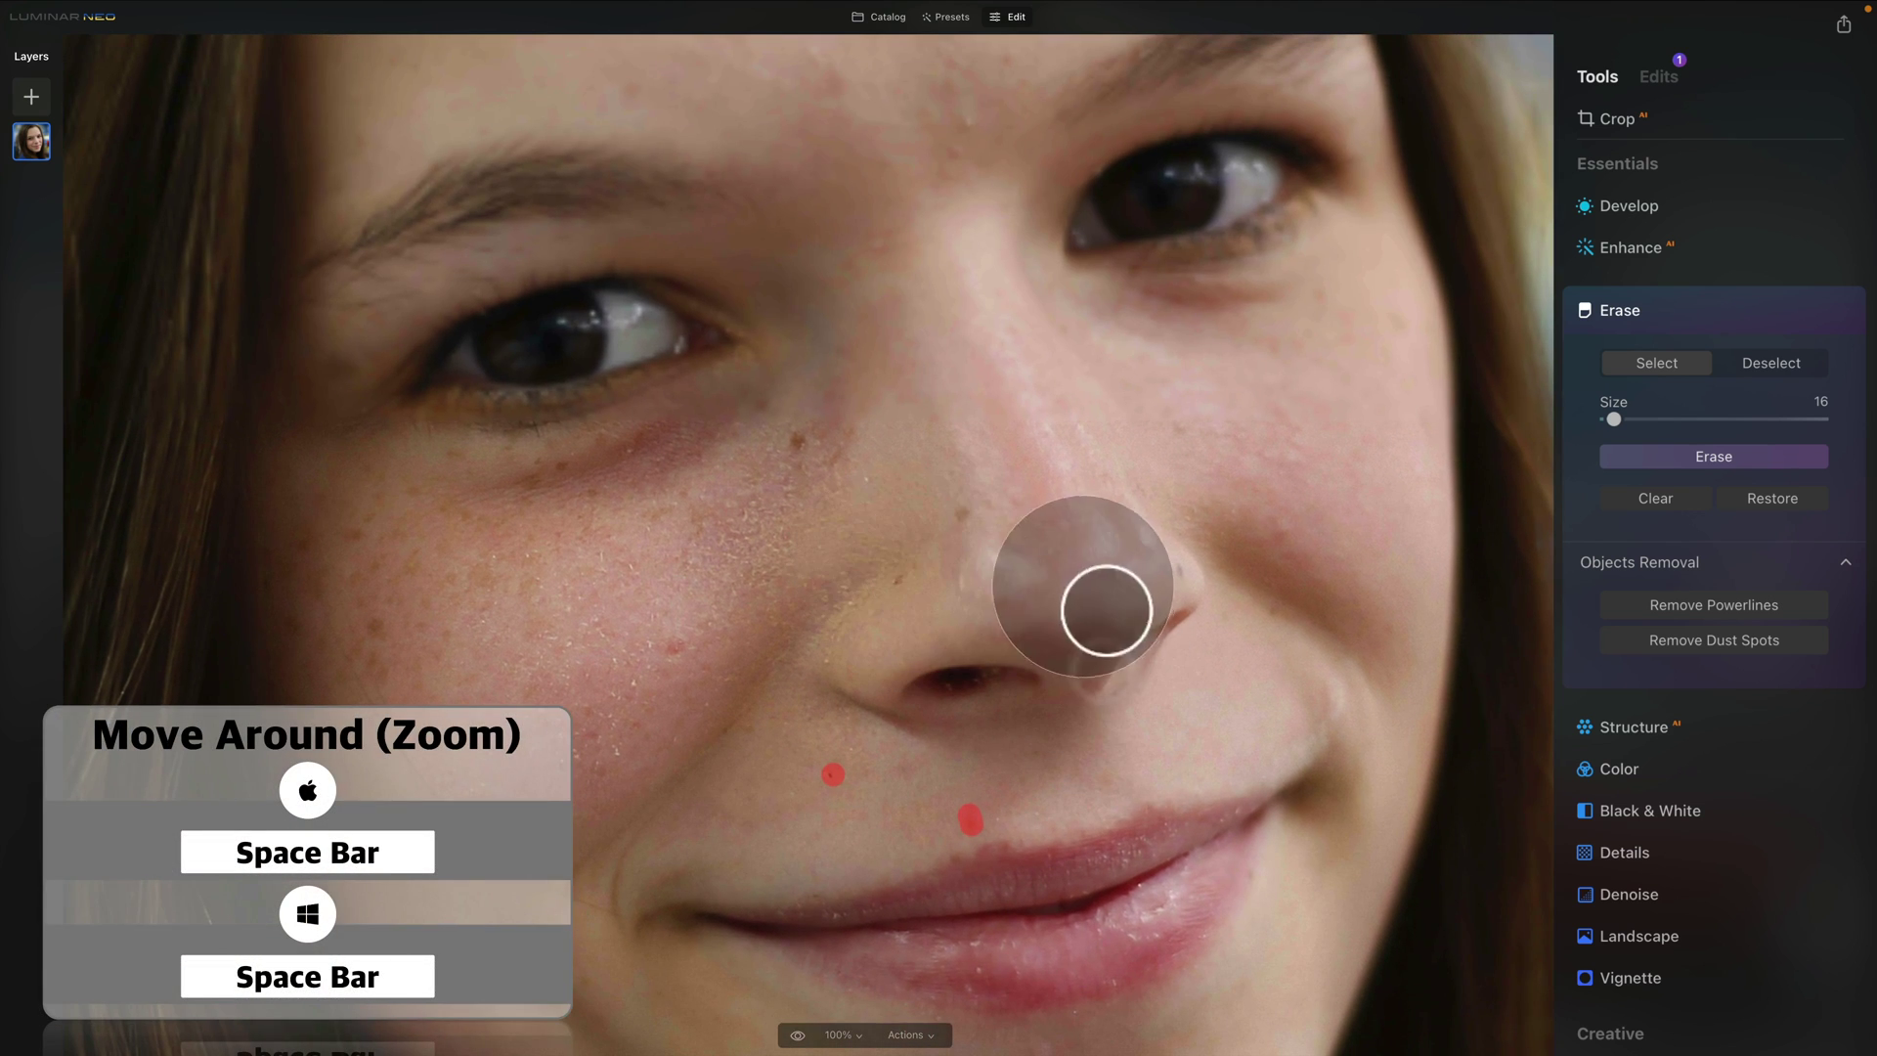
left_click(1178, 576)
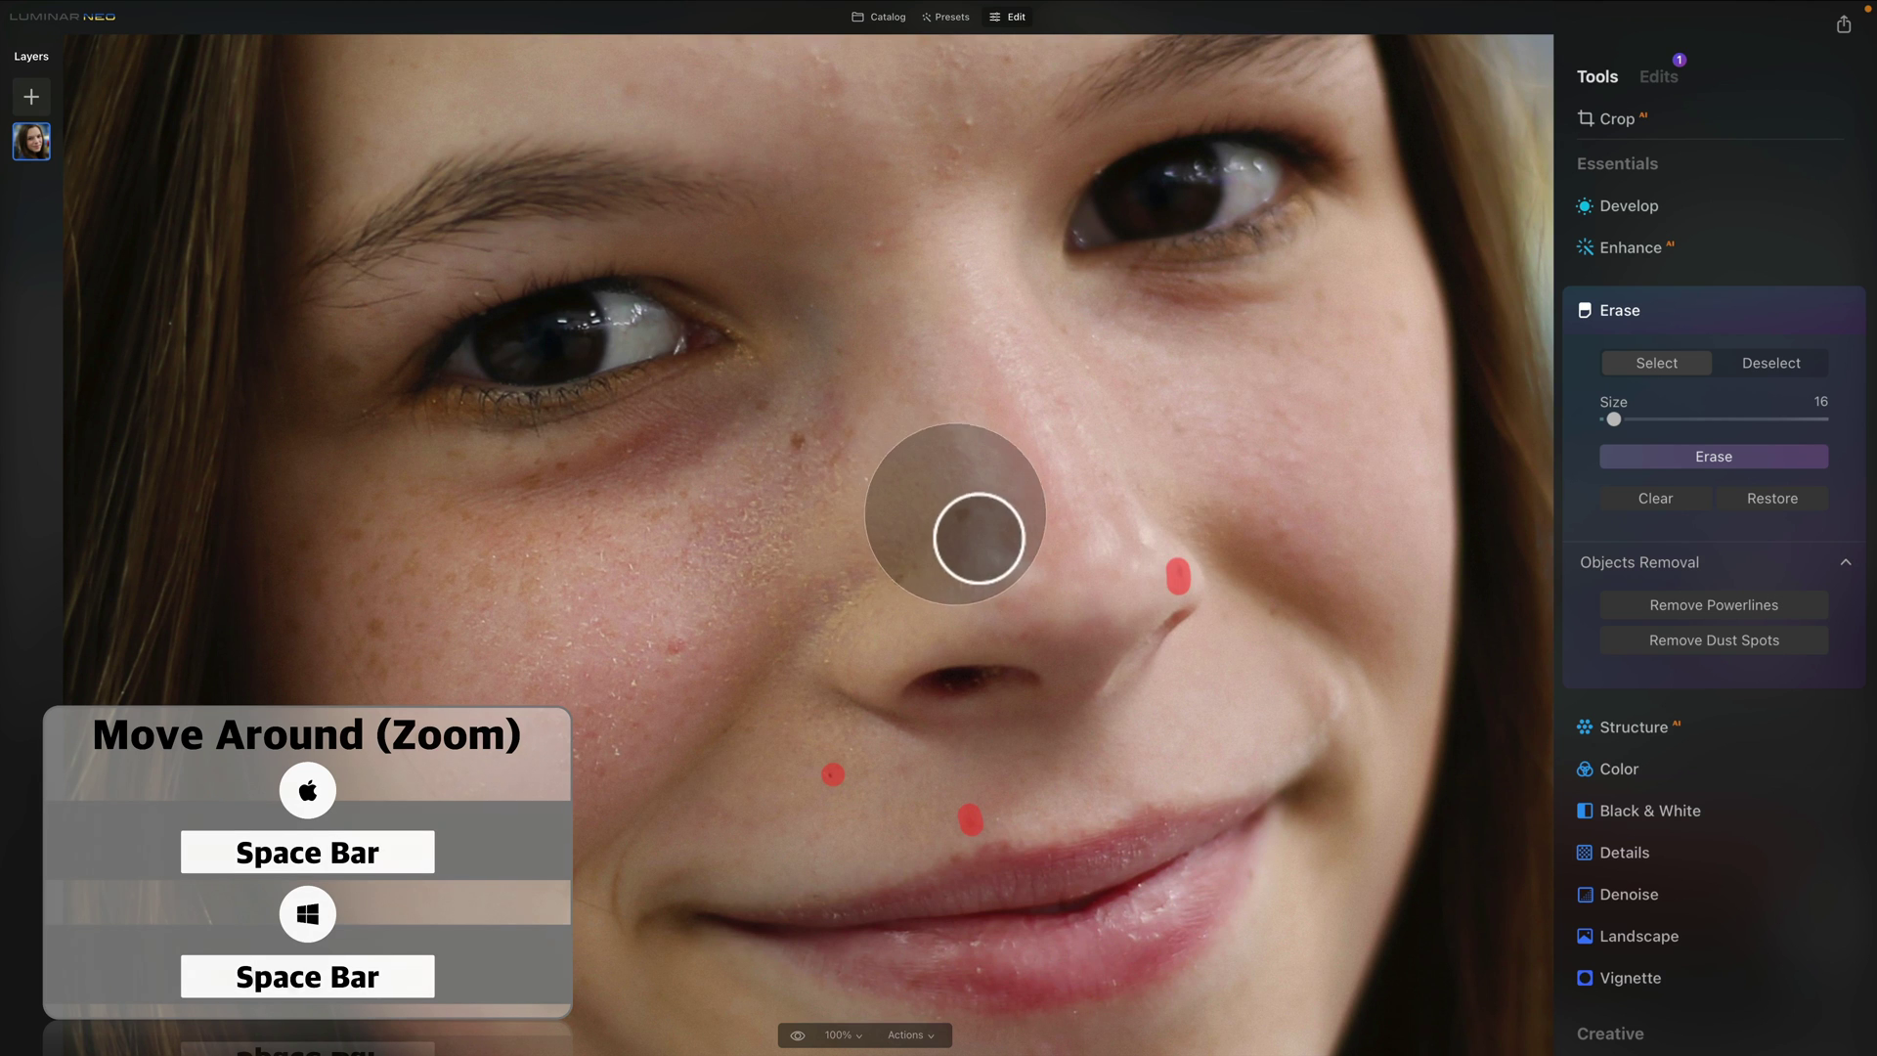
left_click(962, 513)
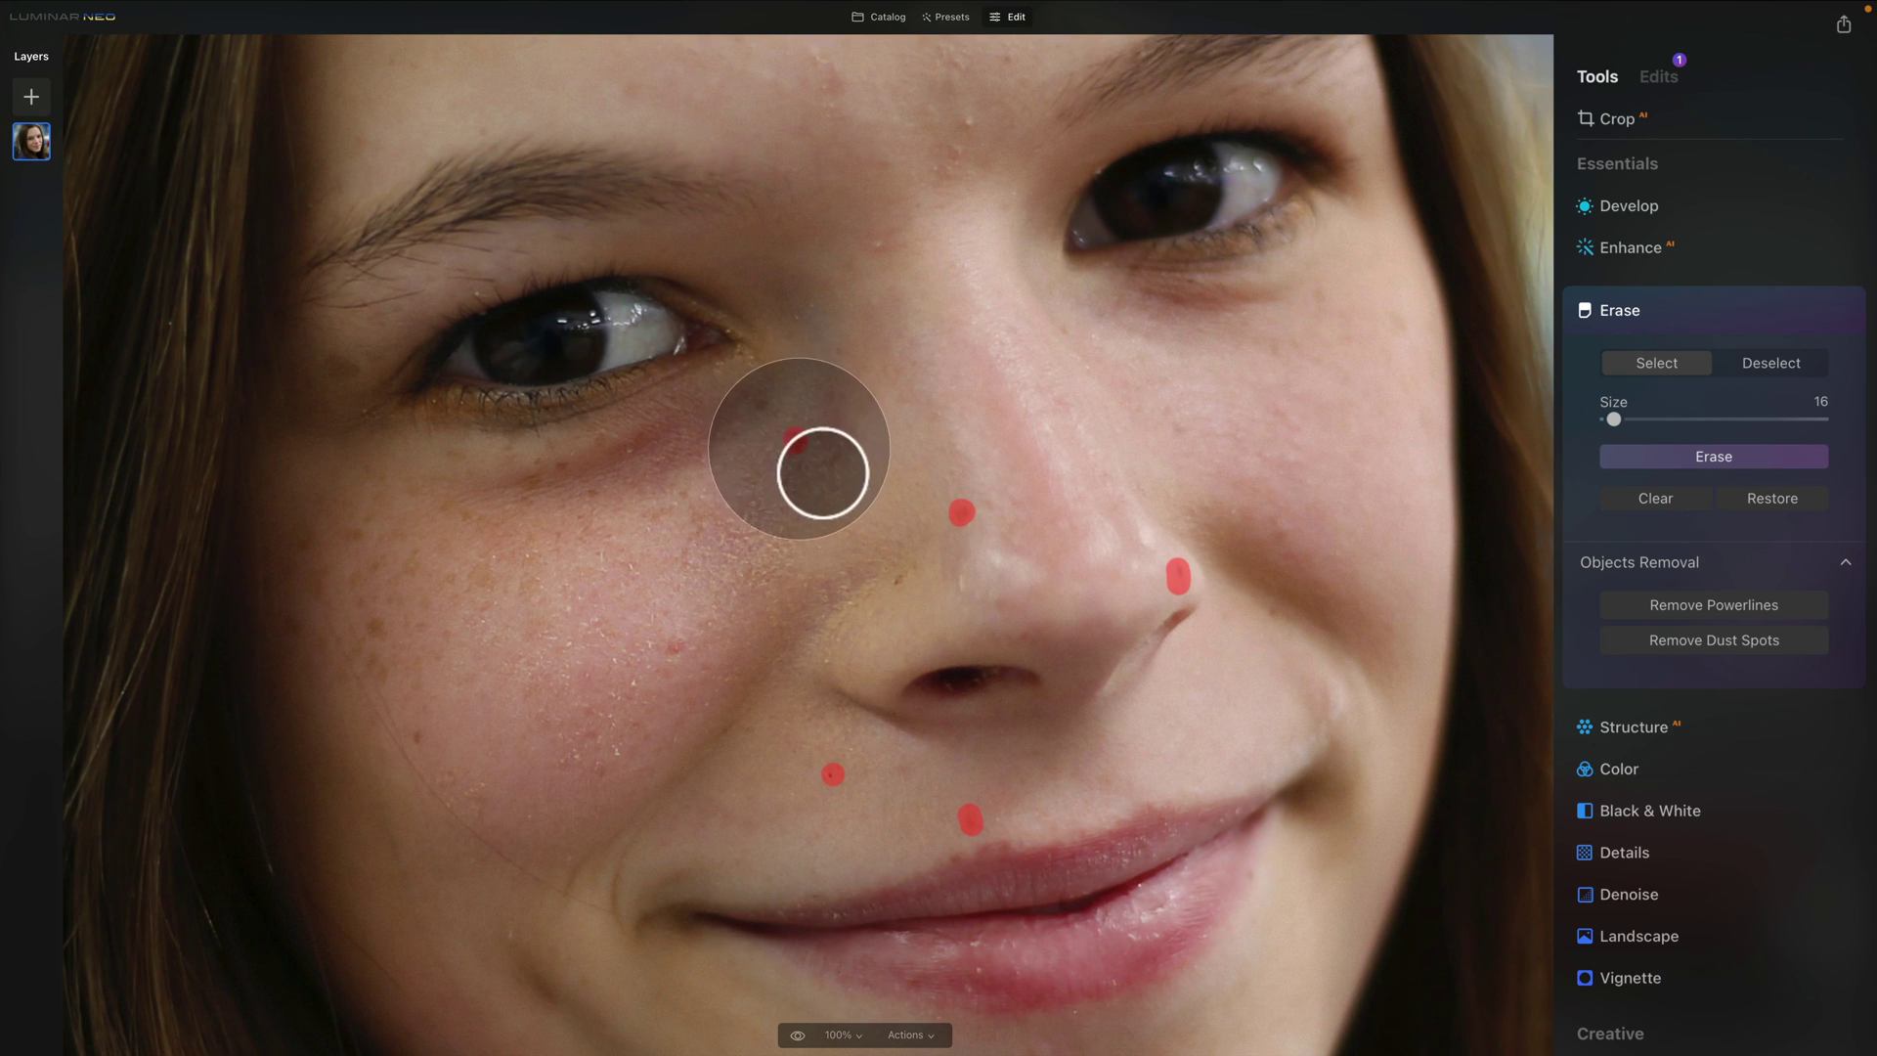
key("space")
left_click_drag(943, 249, 986, 483)
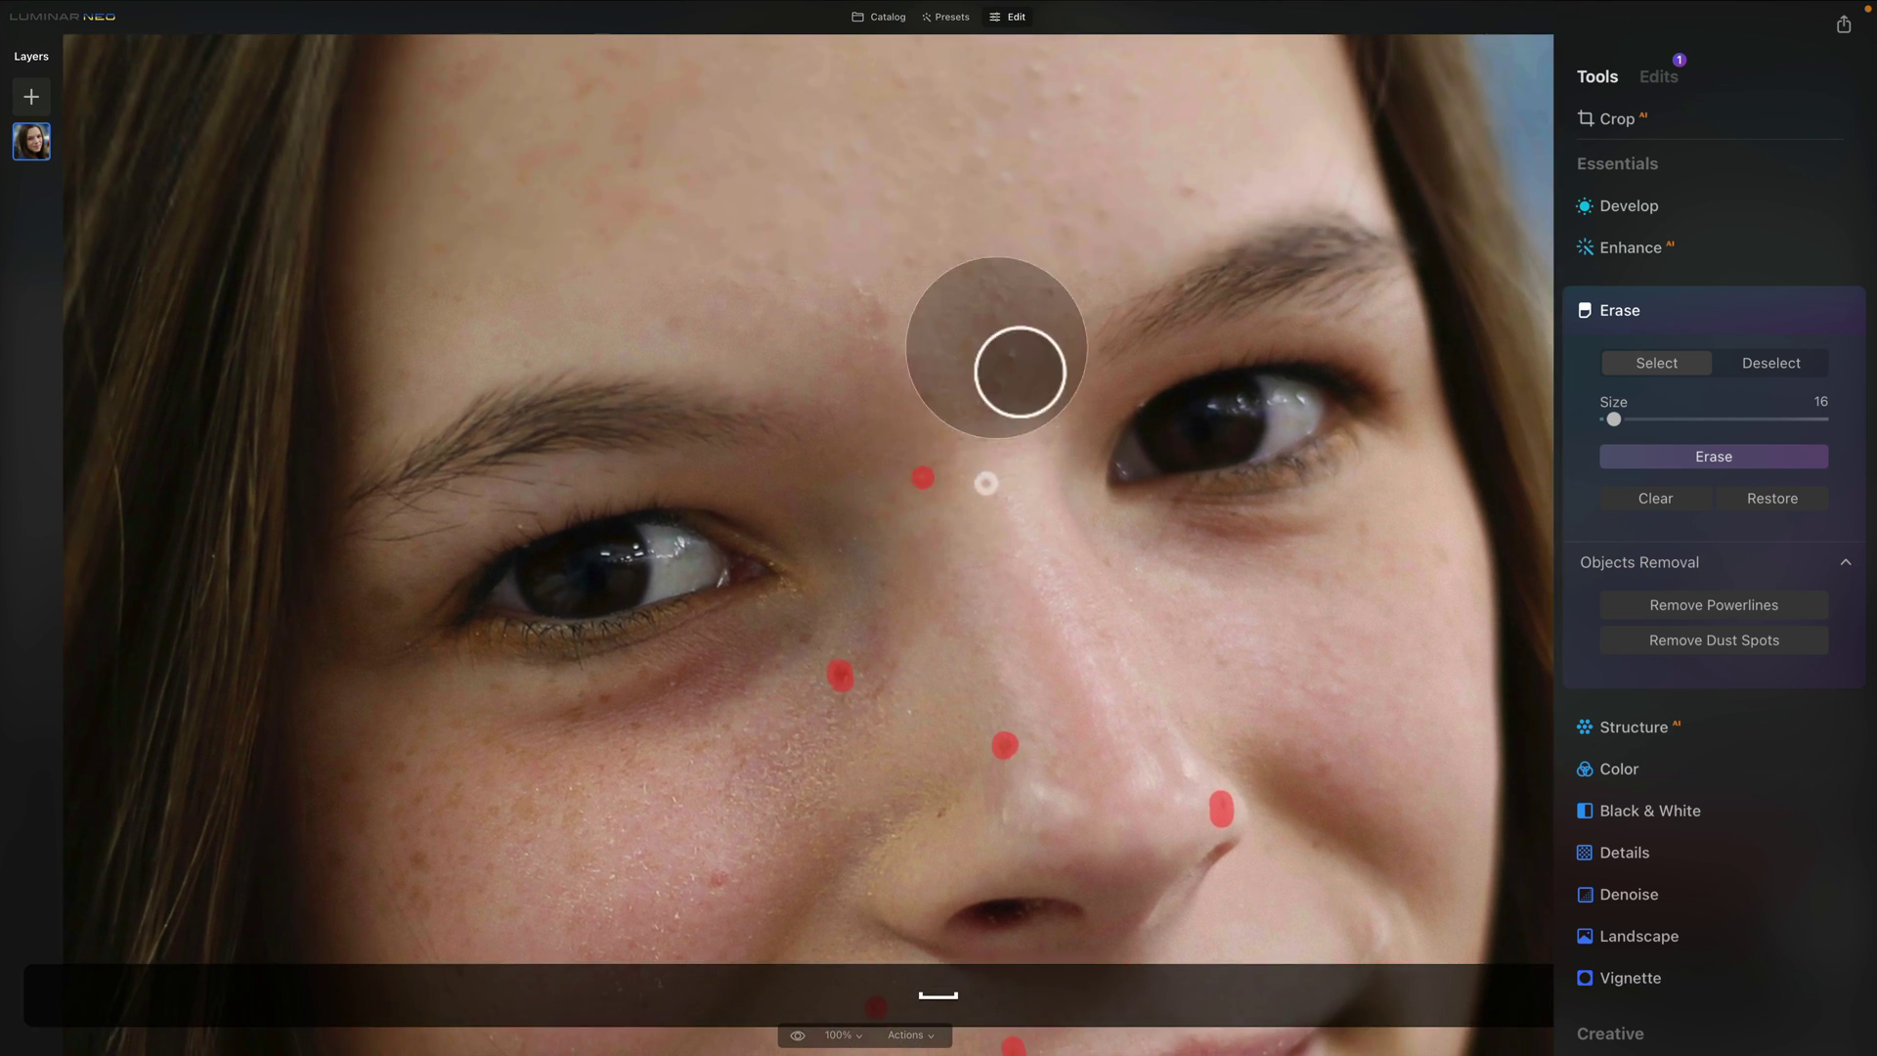
scroll(1012, 355, "up", 5)
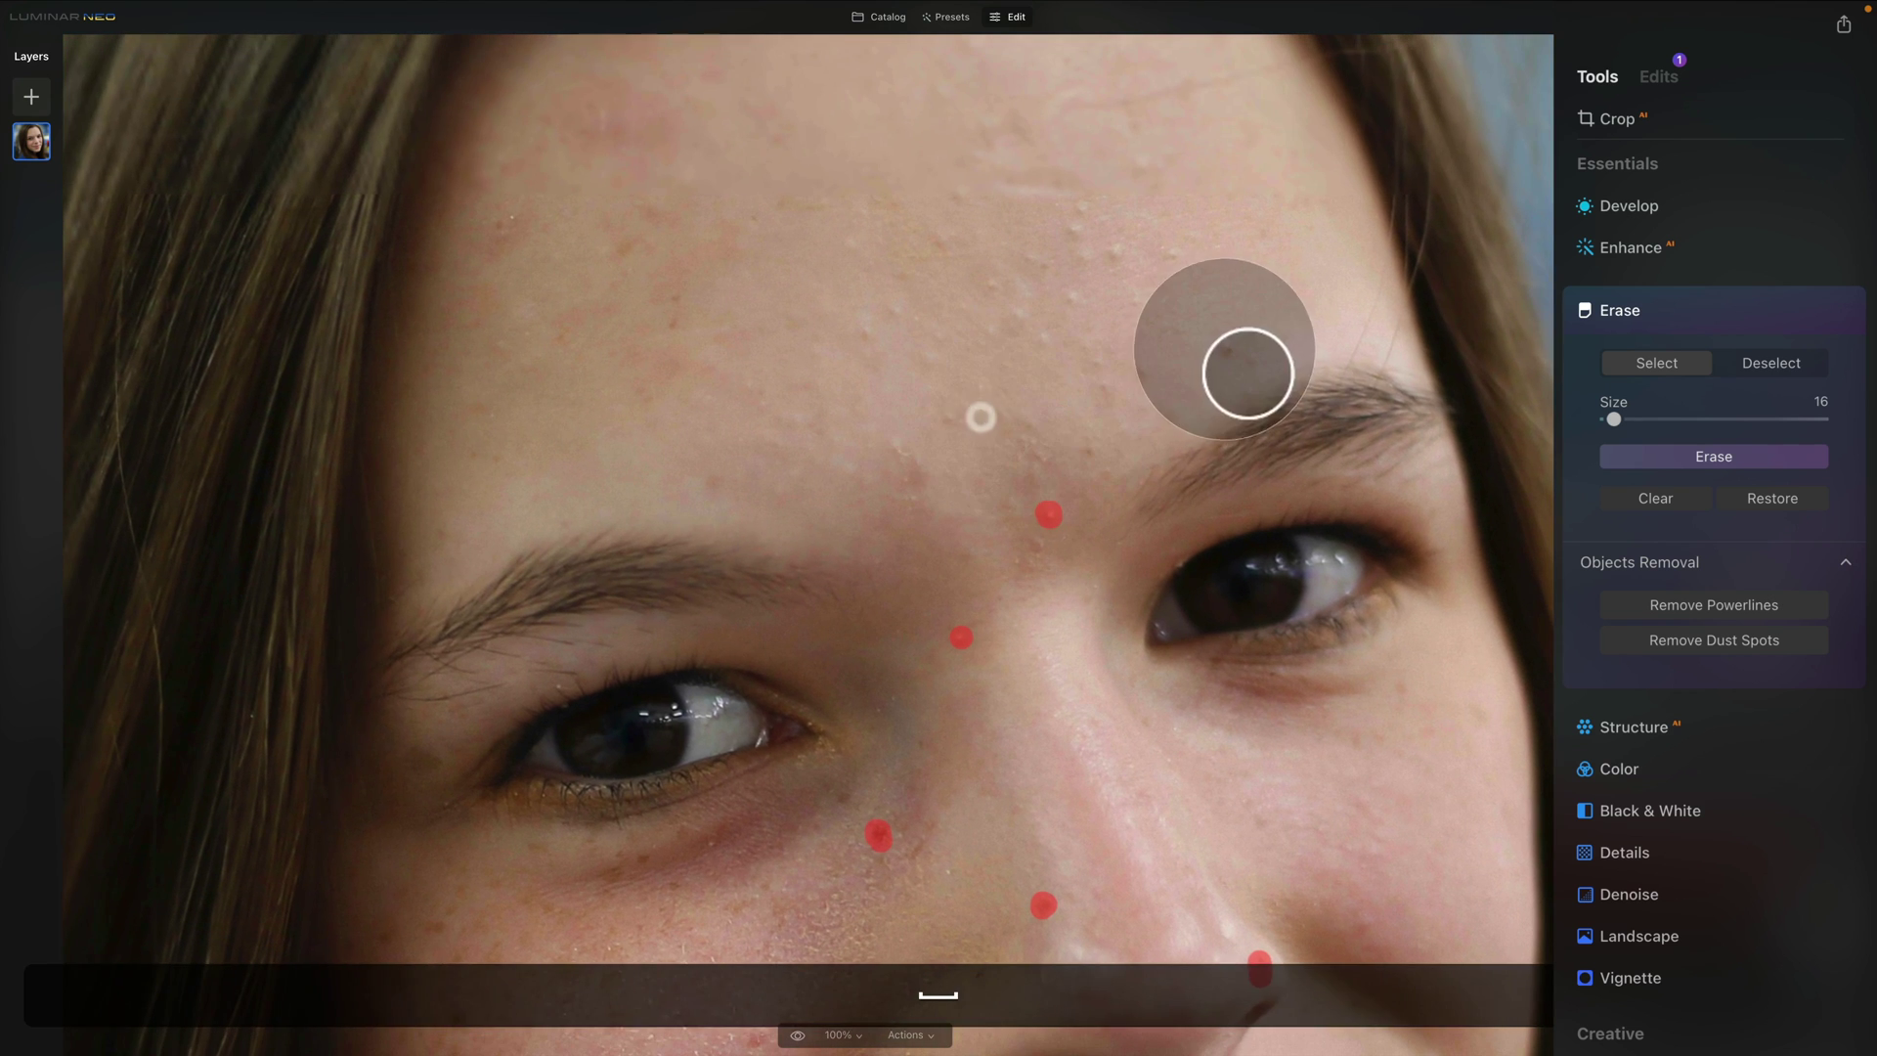
Mark the spot on the forehead above the girl's eyebrow and trim the selection around it with Deselect
left_click(1229, 348)
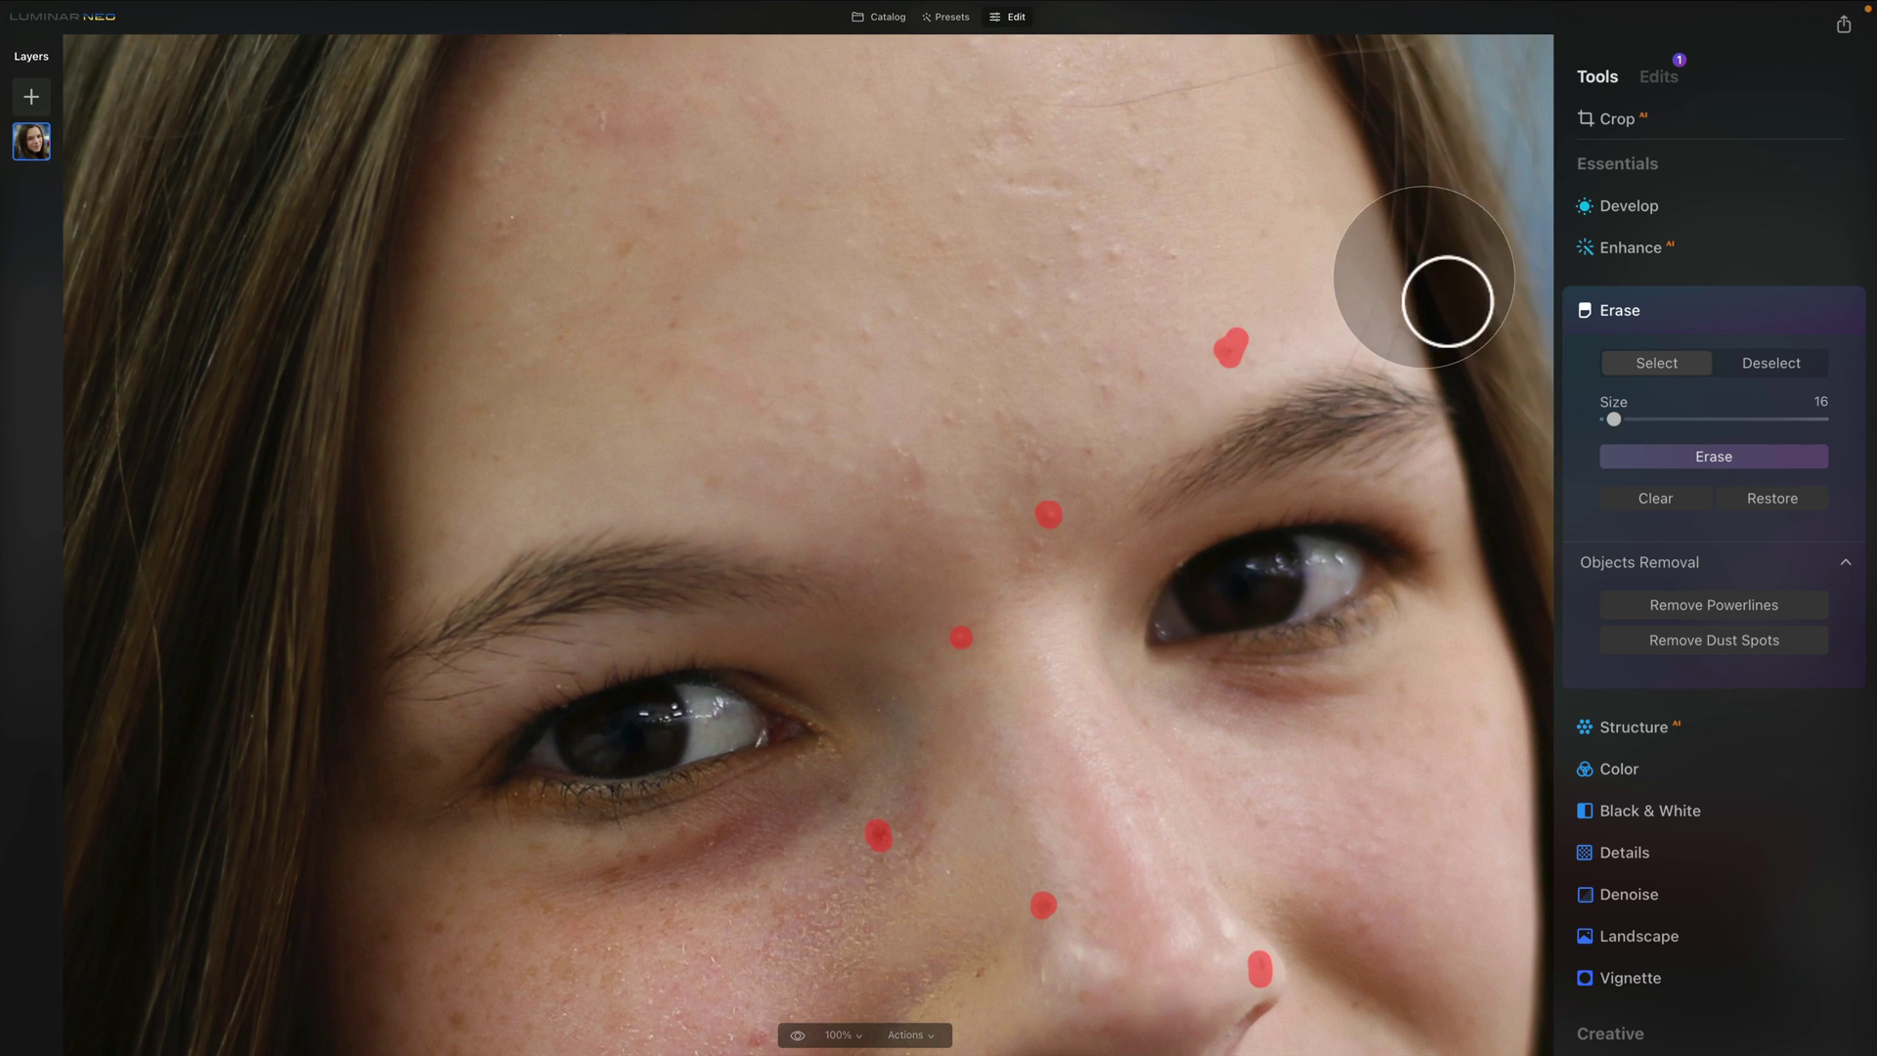
left_click(1240, 339)
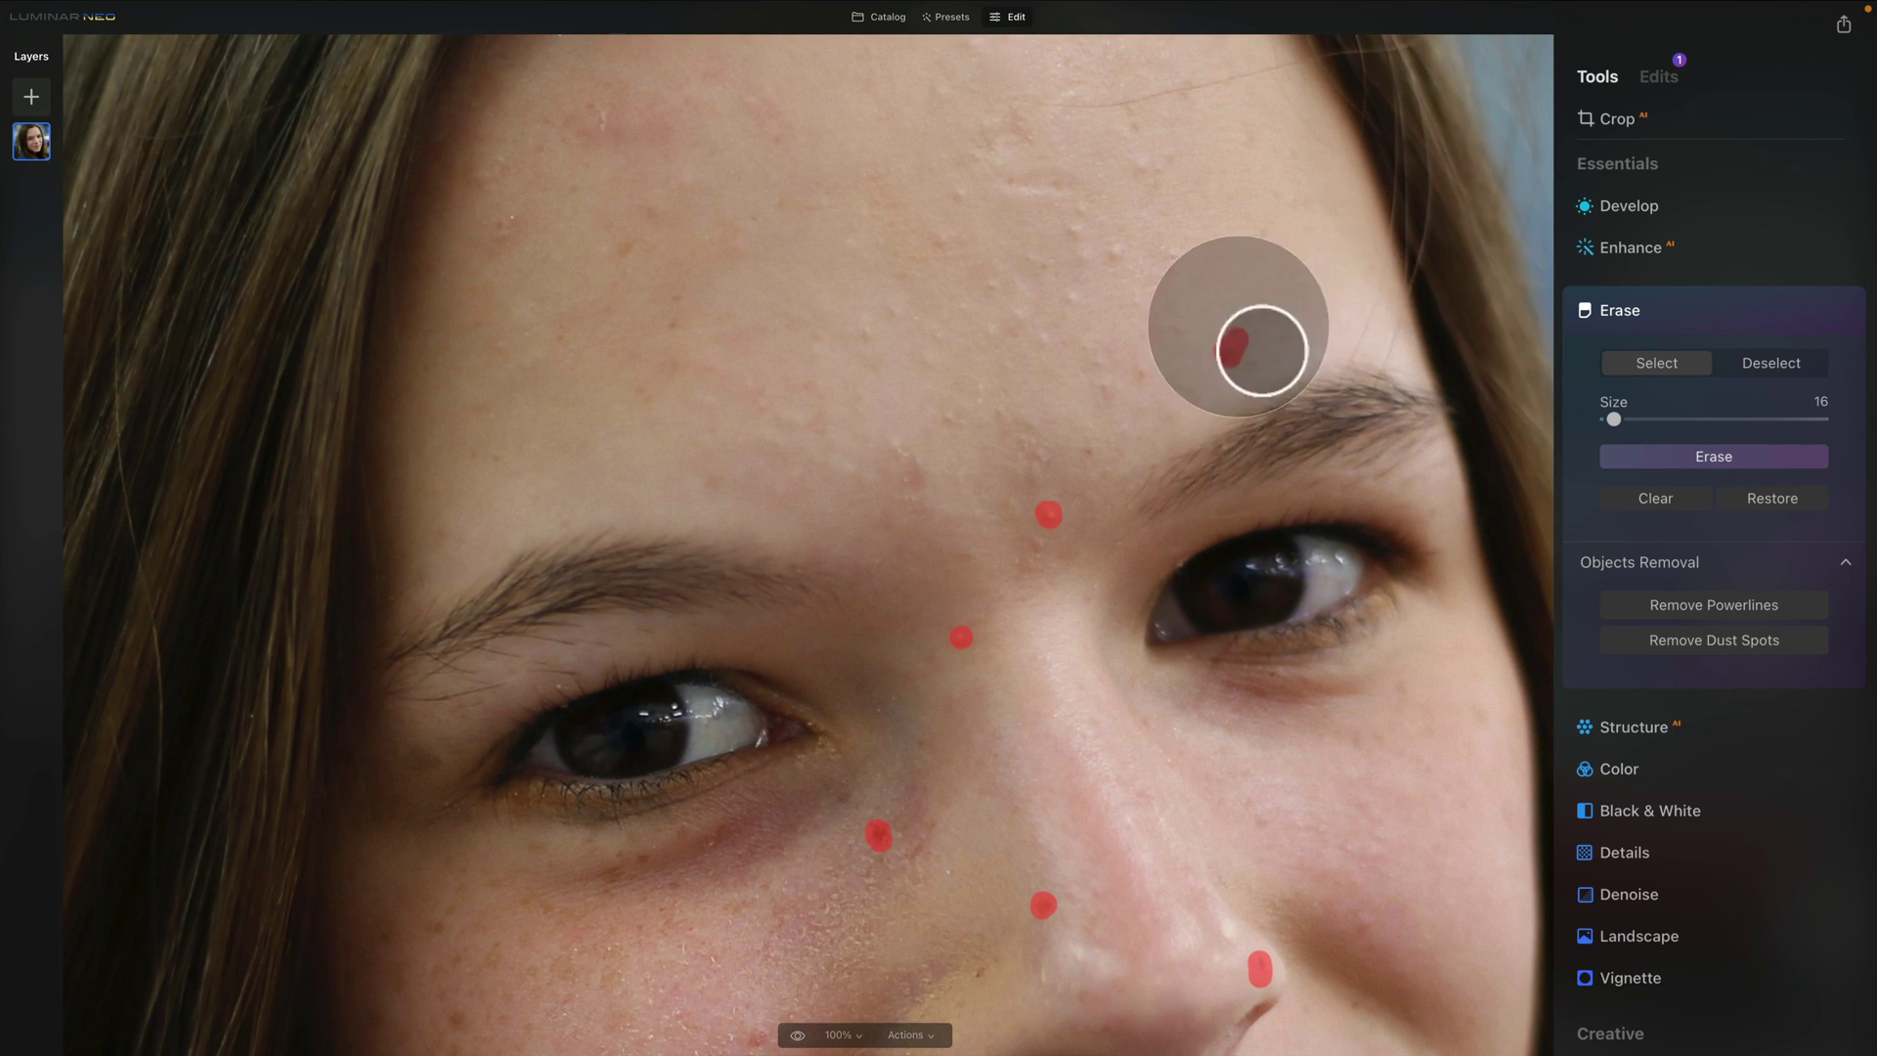
left_click(1745, 361)
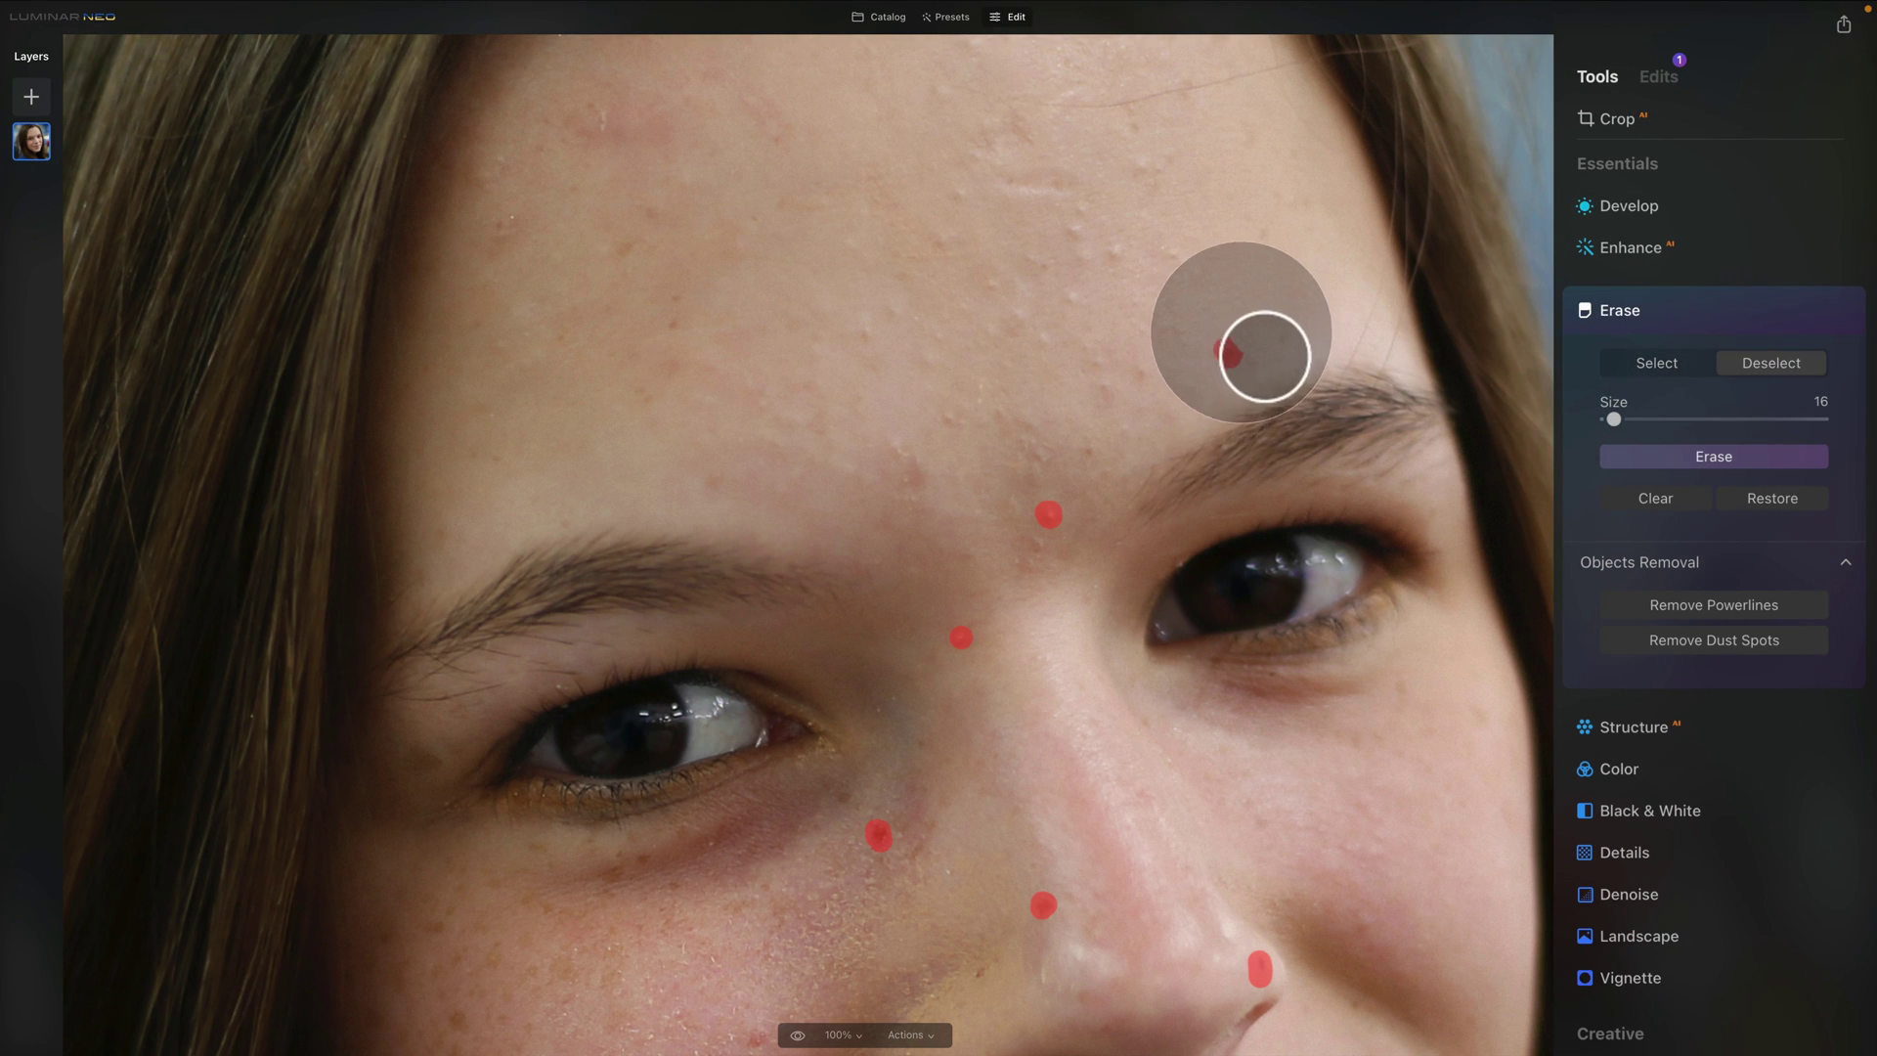
left_click(1242, 352)
left_click(1234, 384)
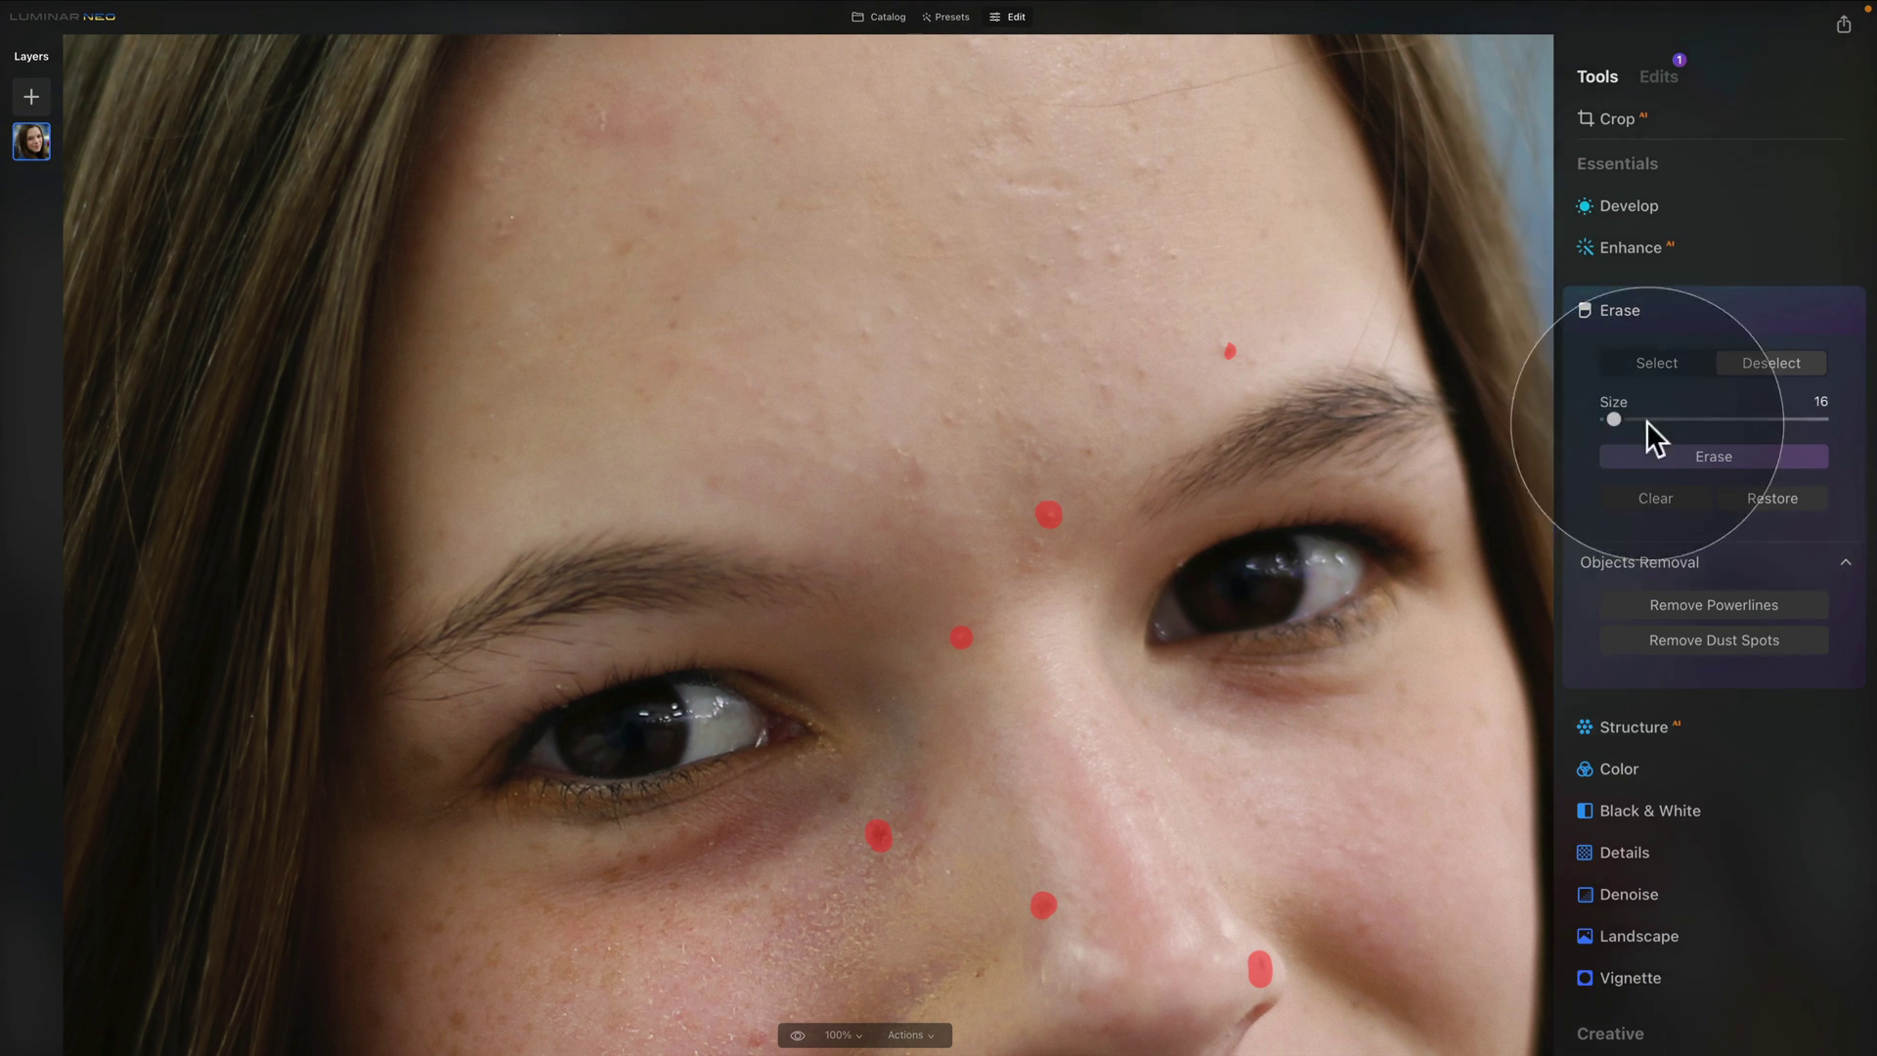
Return to Select mode and mark two blemishes on the girl's forehead near the hairline
left_click(1674, 368)
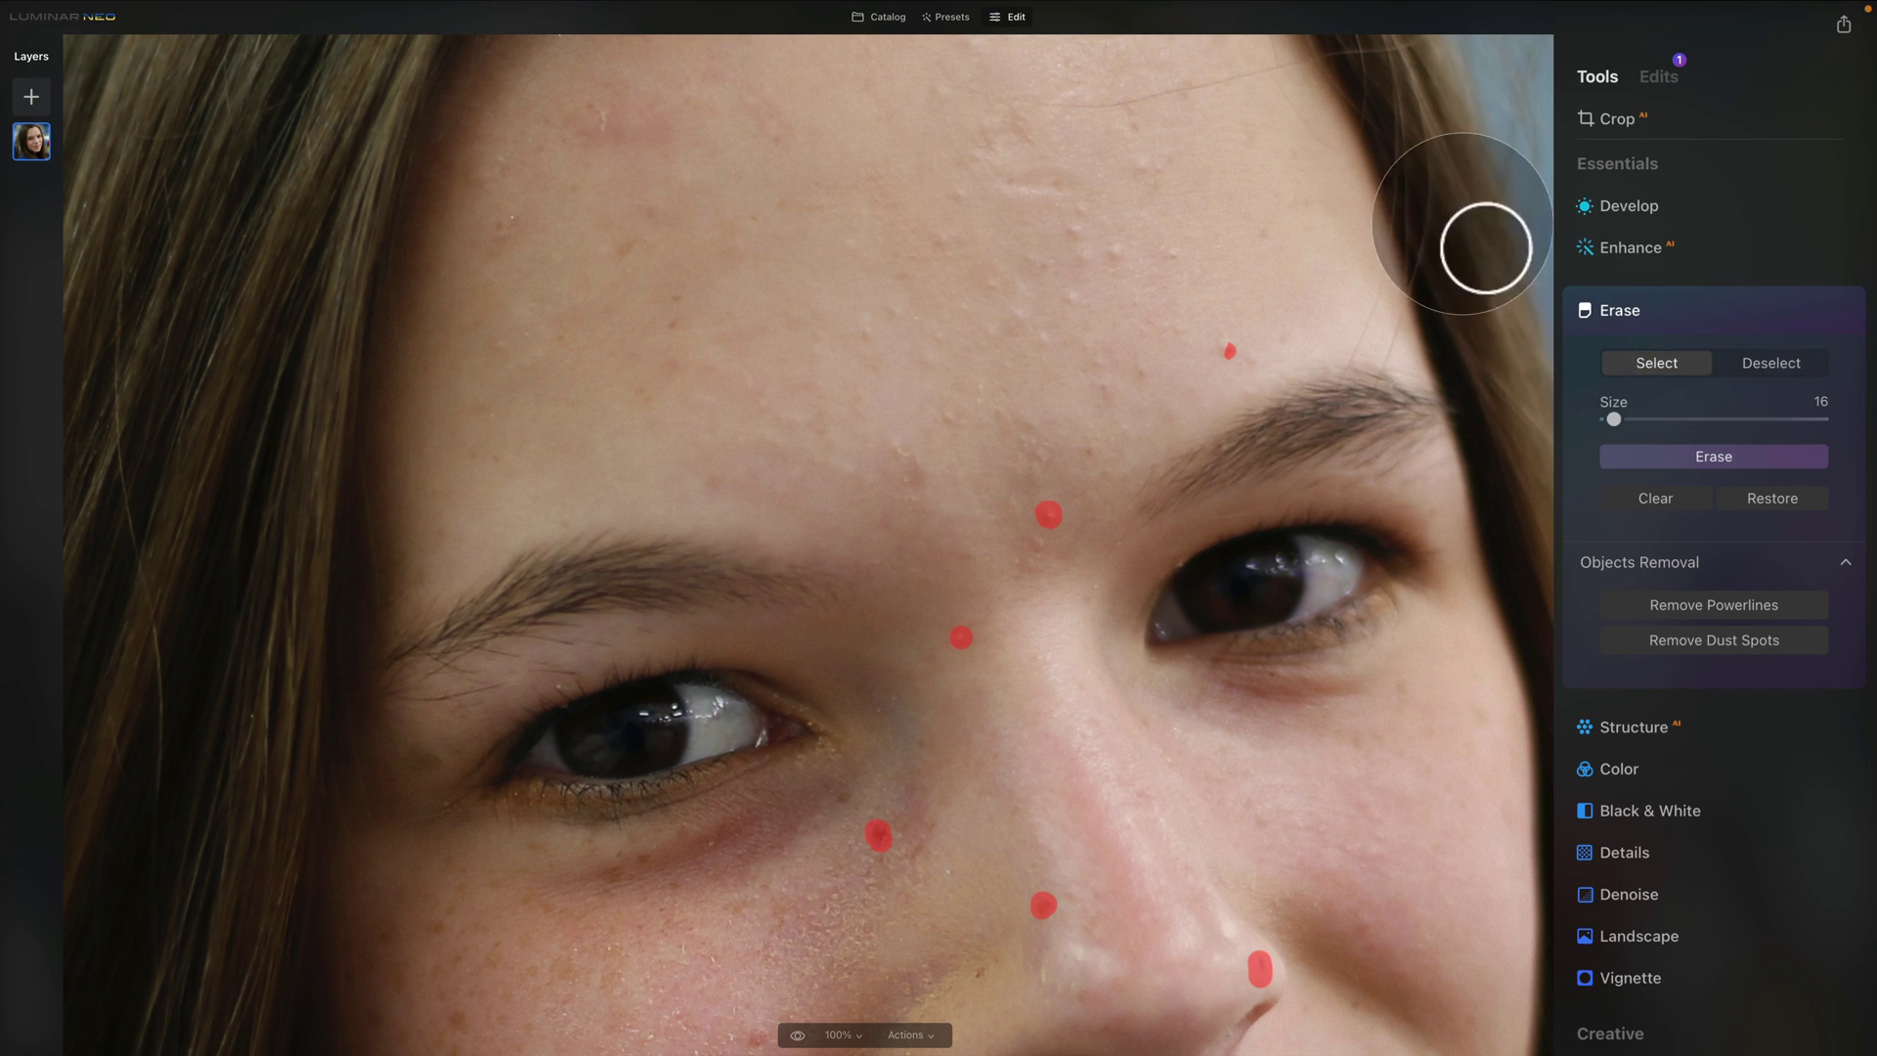
left_click(511, 213)
key("space")
left_click_drag(700, 197, 700, 269)
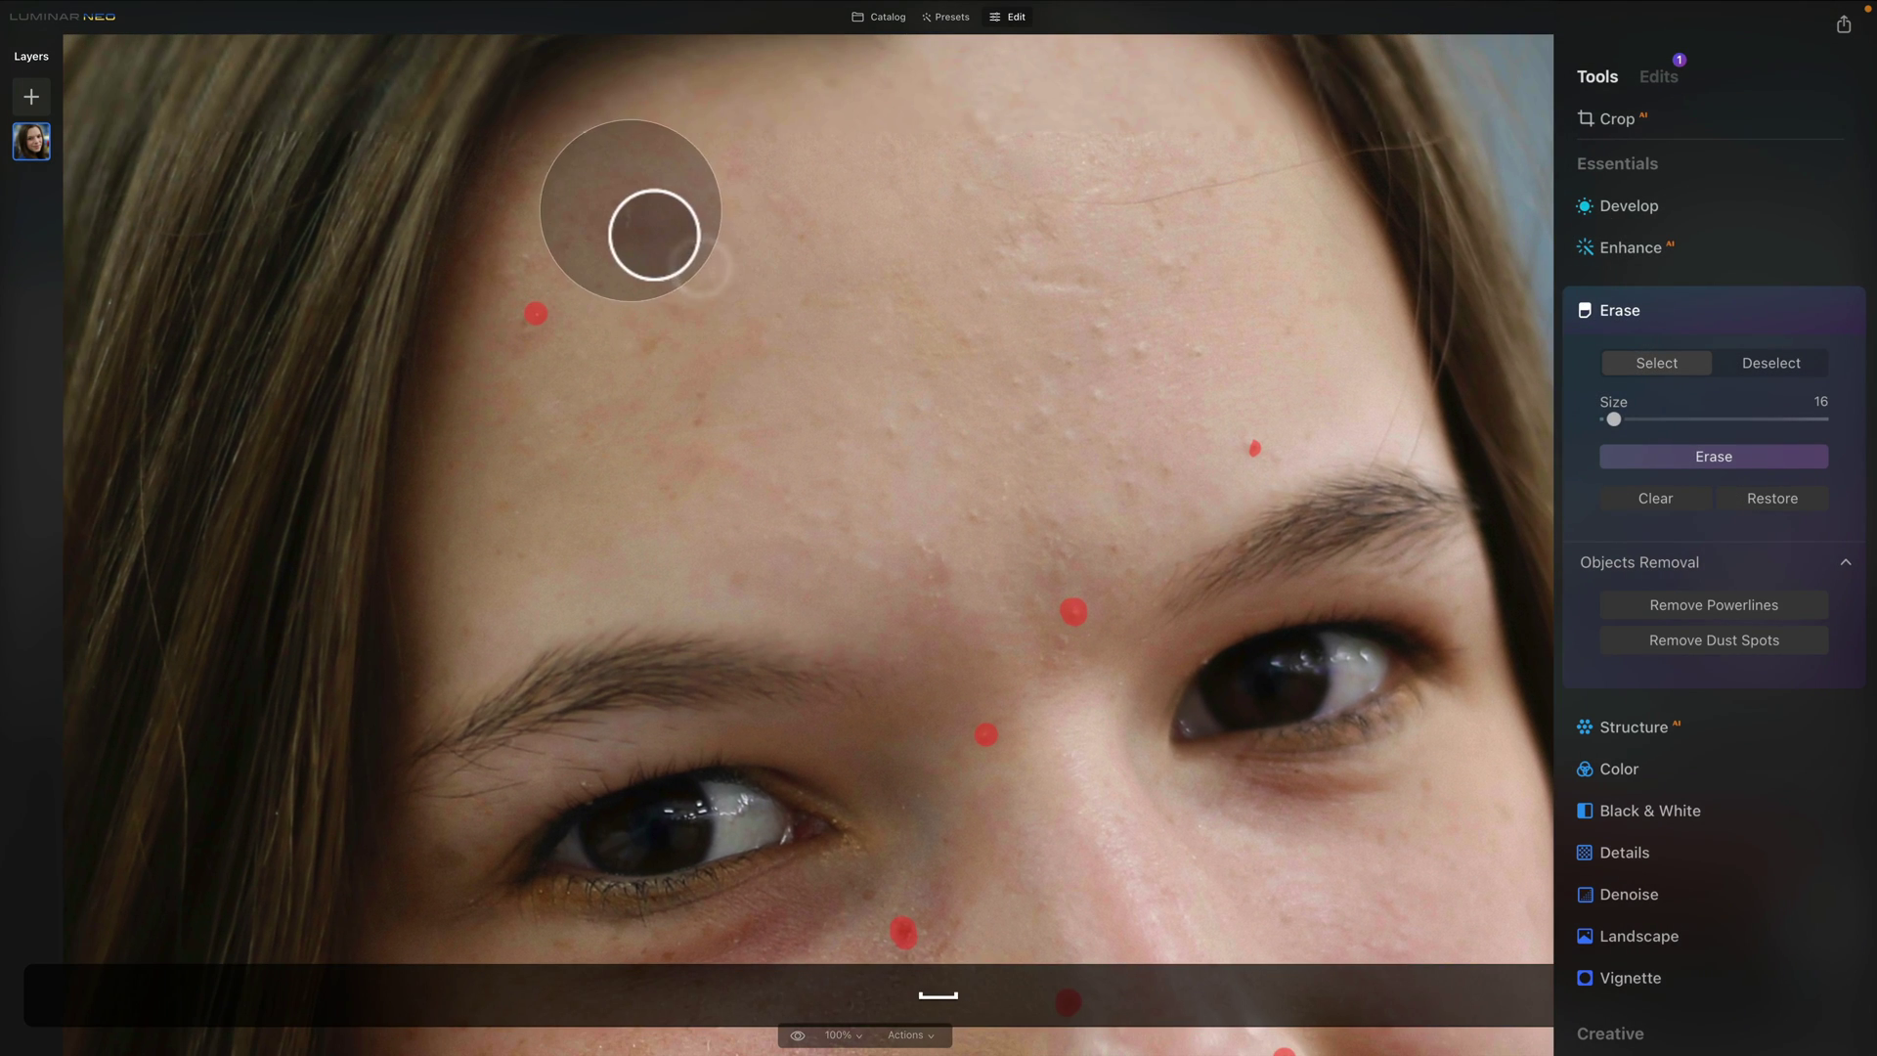
left_click(632, 217)
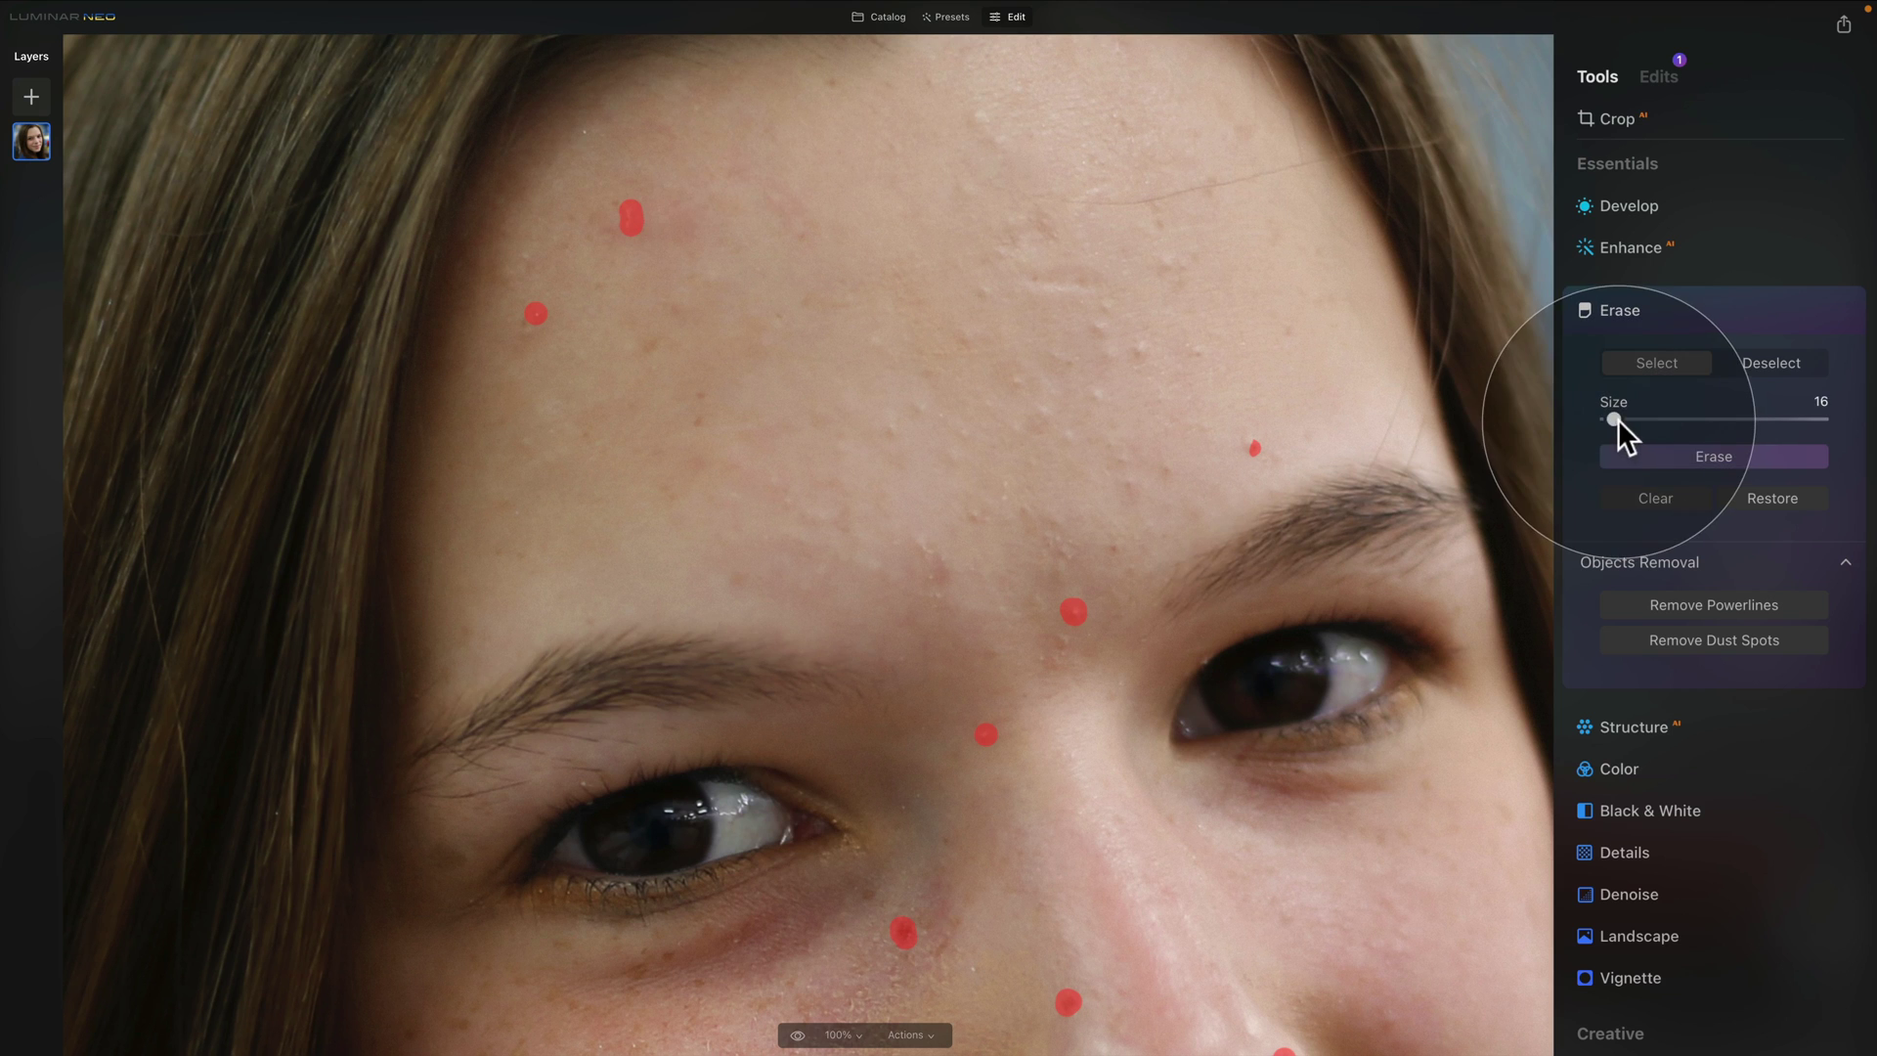
Set the brush size to 15 and mark further blemishes near the hairline and between the eyebrows
left_click_drag(1614, 420, 1612, 420)
left_click(588, 131)
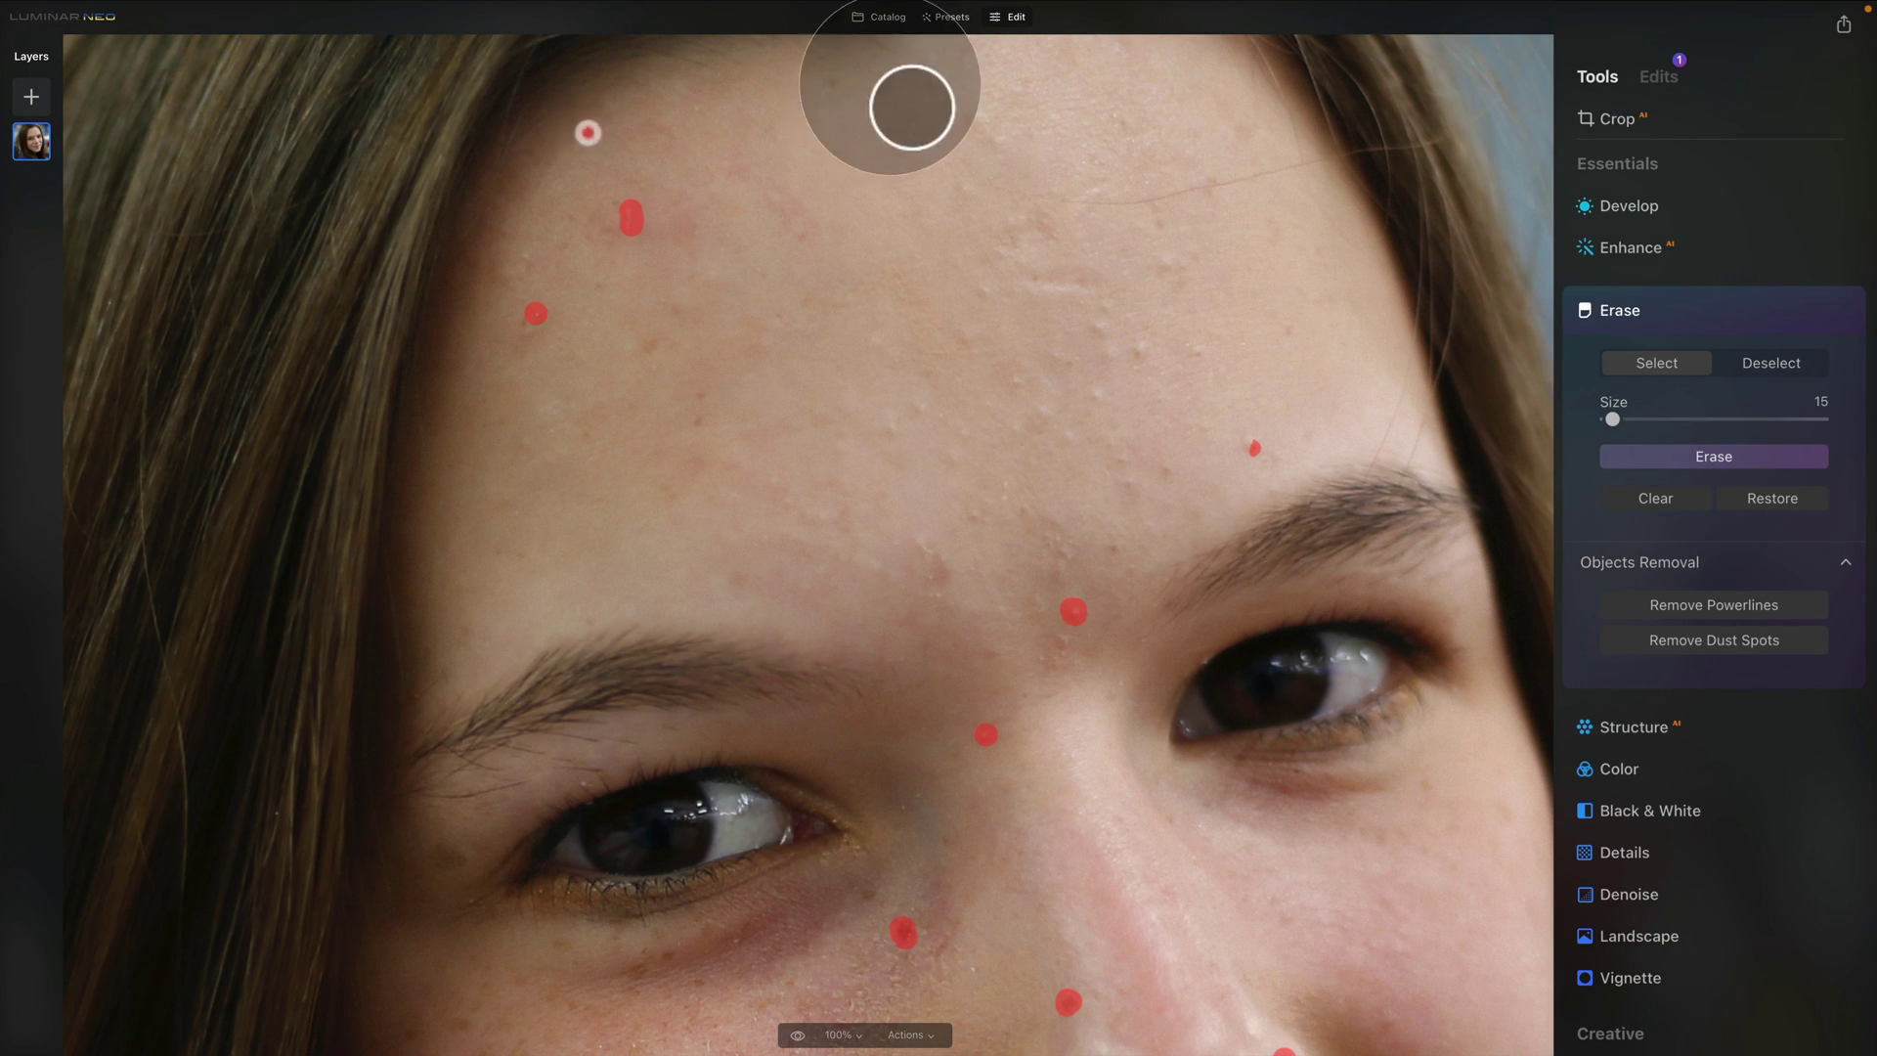
left_click(974, 514)
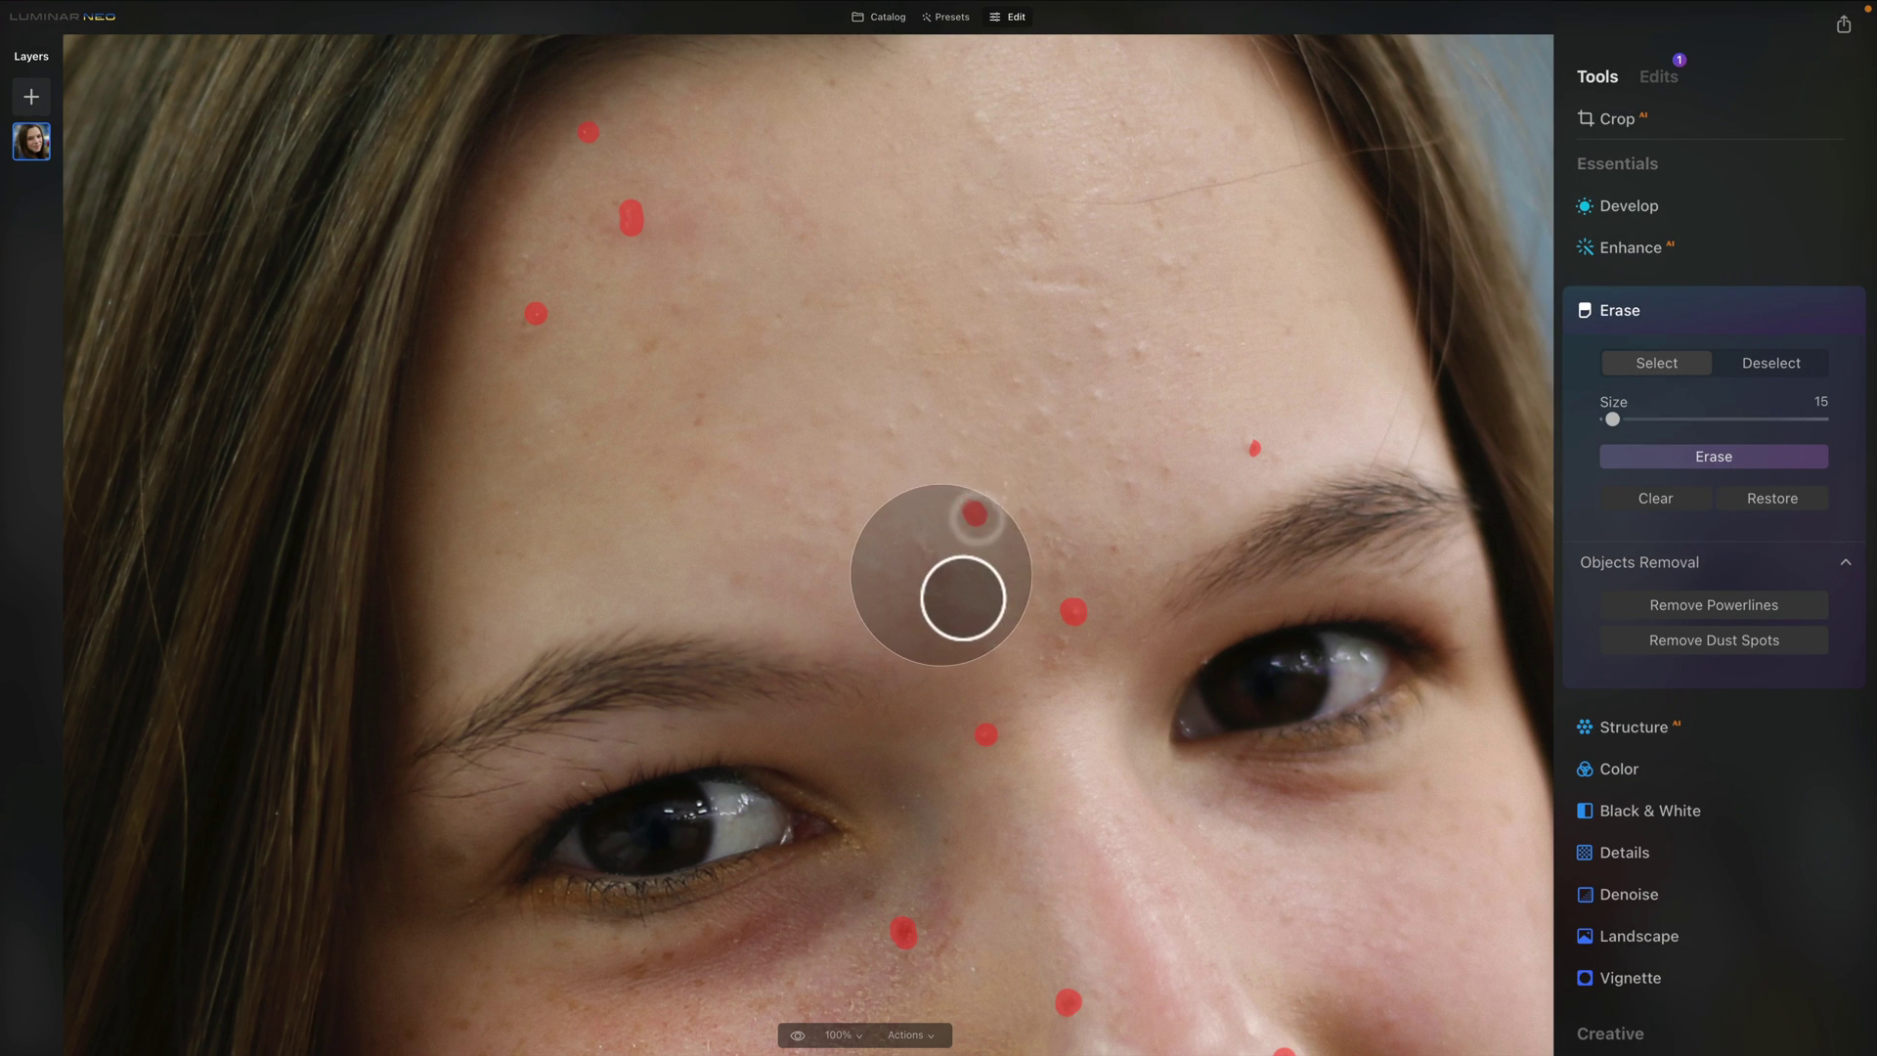
left_click(934, 576)
left_click(1073, 646)
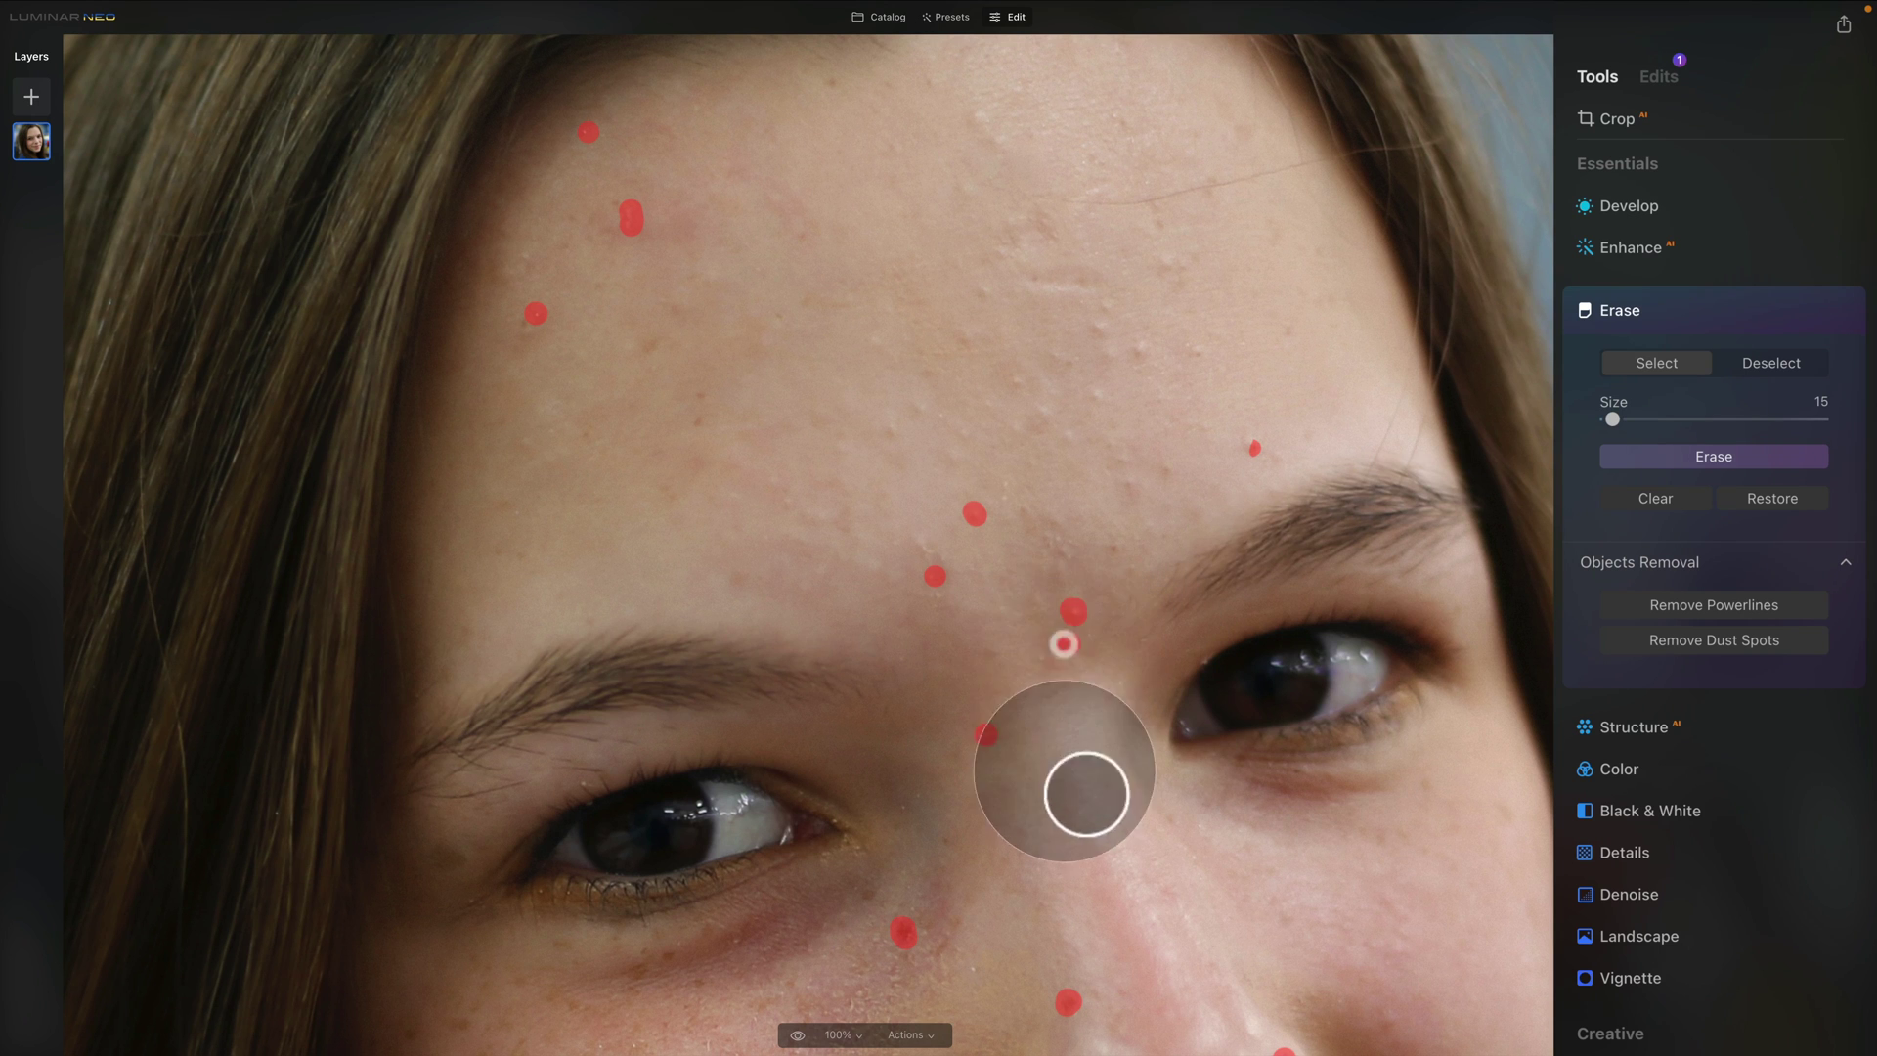
Mark two blemishes on the girl's cheek just beyond the already marked nostril
scroll(1085, 788, "down", 5)
scroll(1085, 788, "right", 2)
key("space")
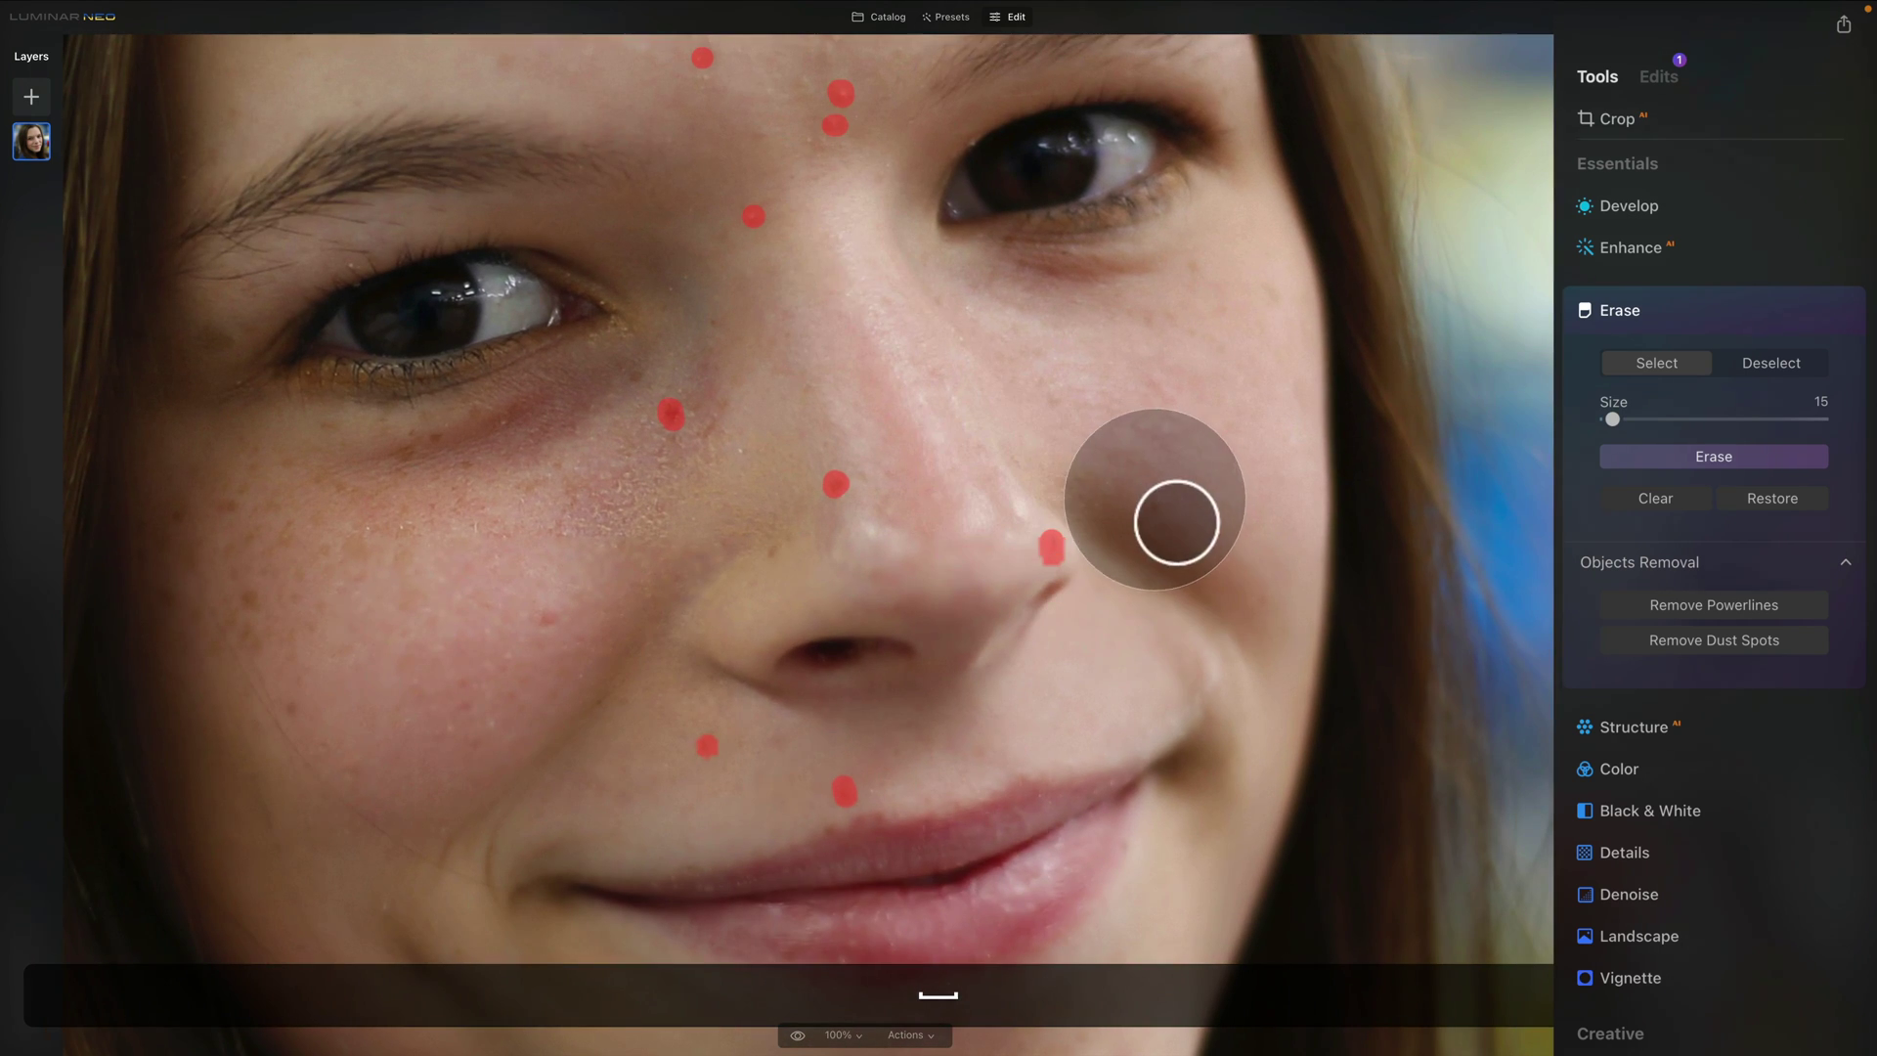
left_click(1159, 506)
left_click(1145, 582)
key("space")
left_click_drag(1170, 599, 1154, 456)
scroll(1154, 455, "down", 2)
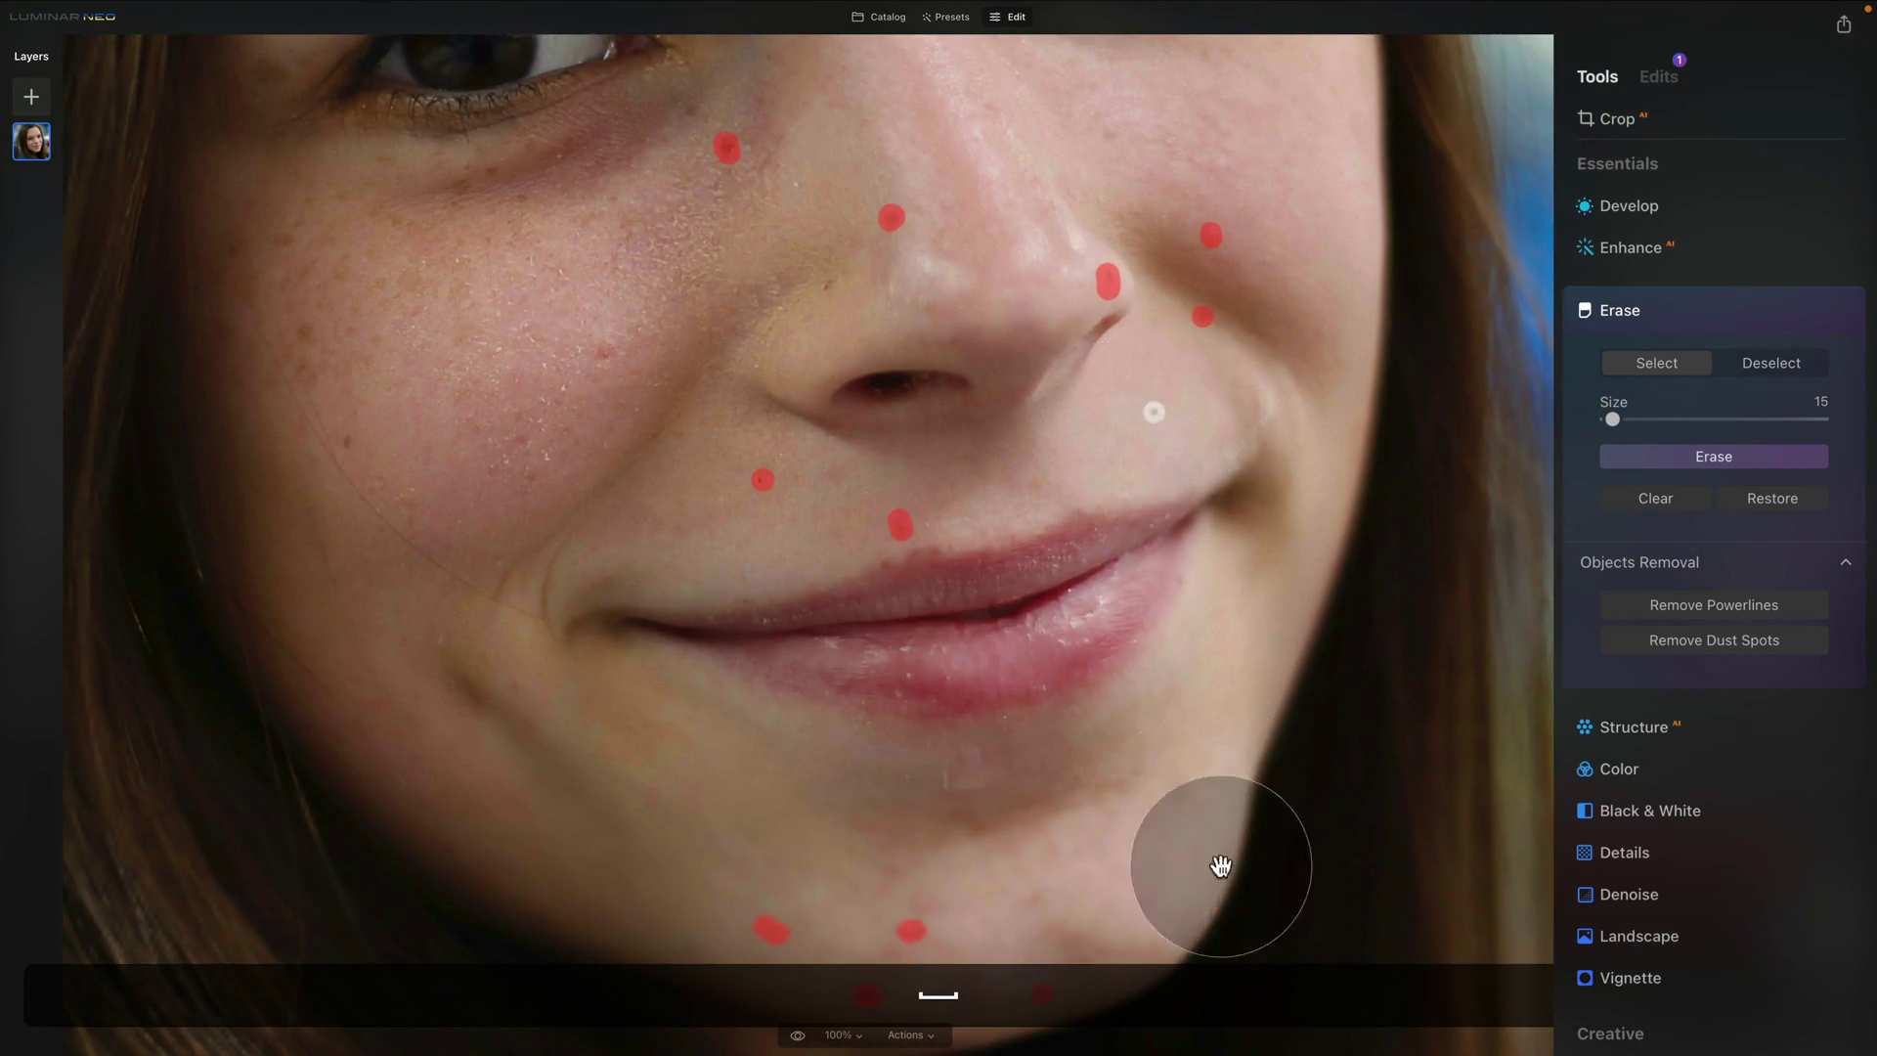
Mark the red spot on the girl's hair-side cheek and the blemish along the side of her nose
scroll(800, 753, "up", 2)
scroll(800, 753, "left", 5)
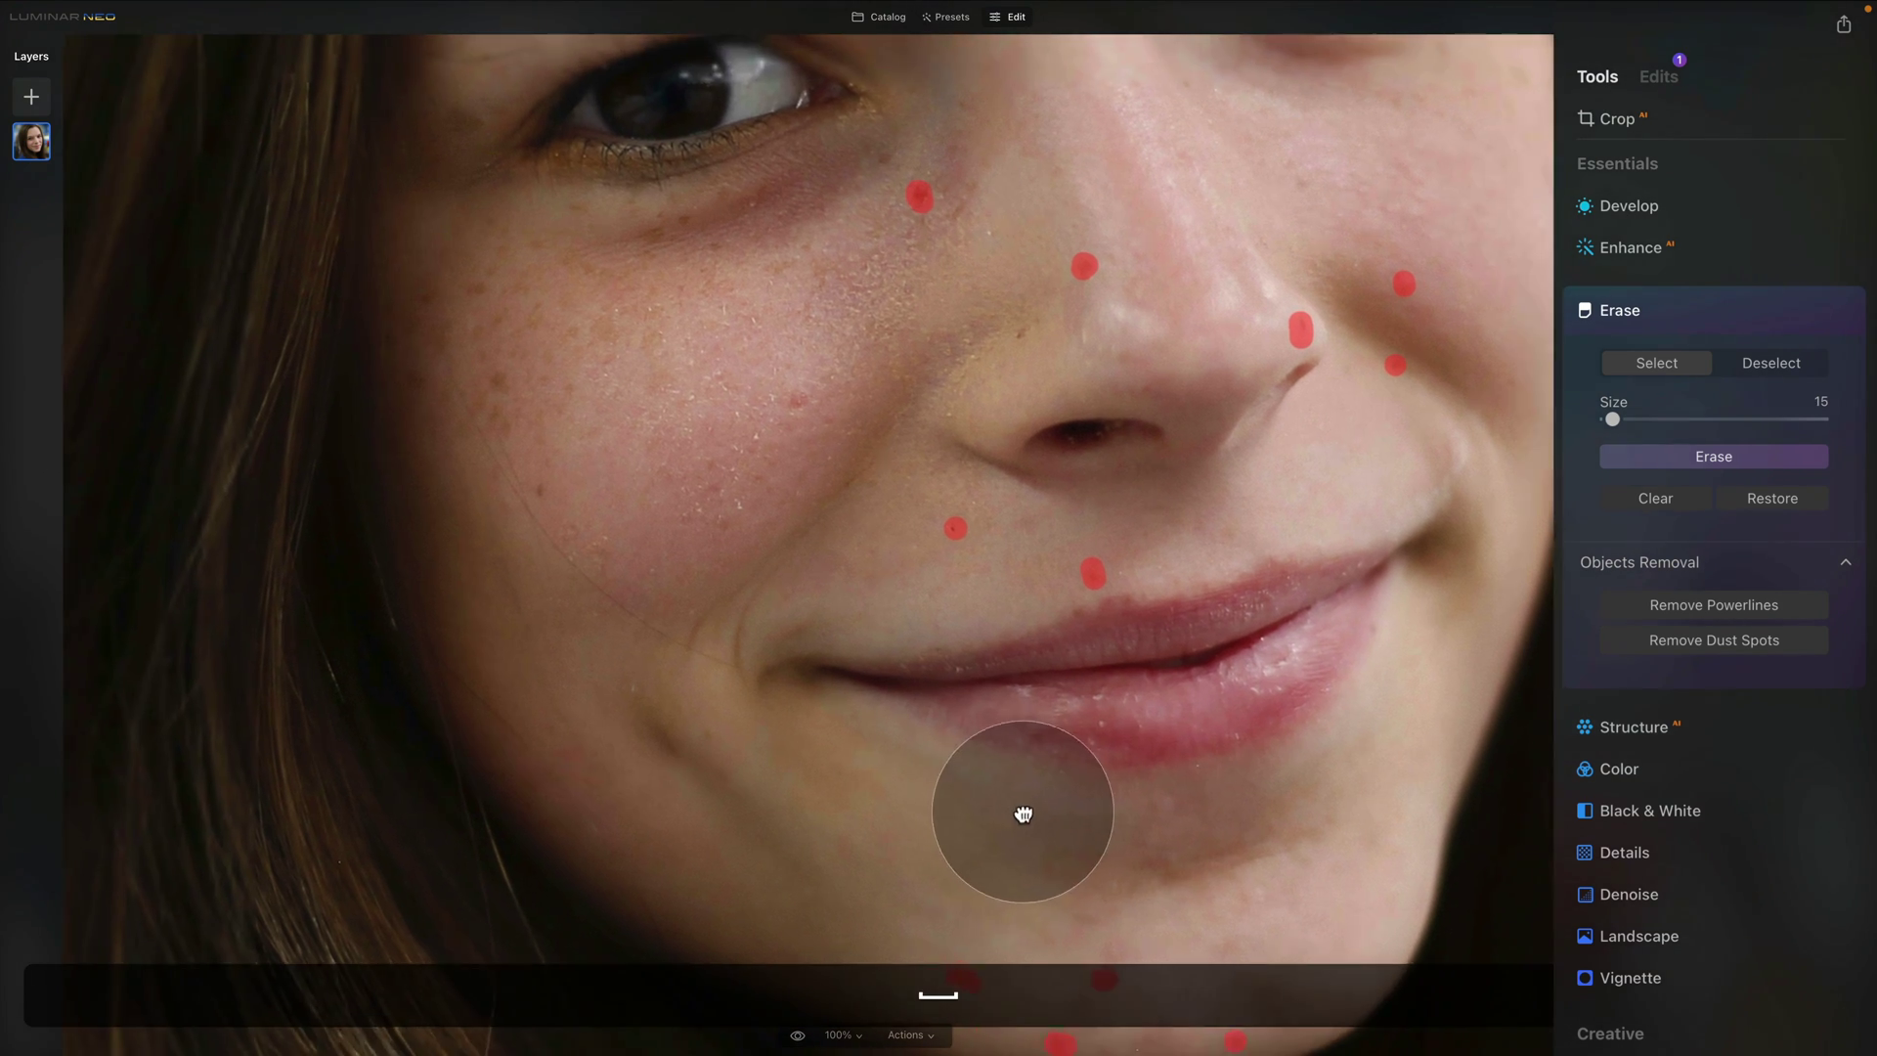
left_click(898, 433)
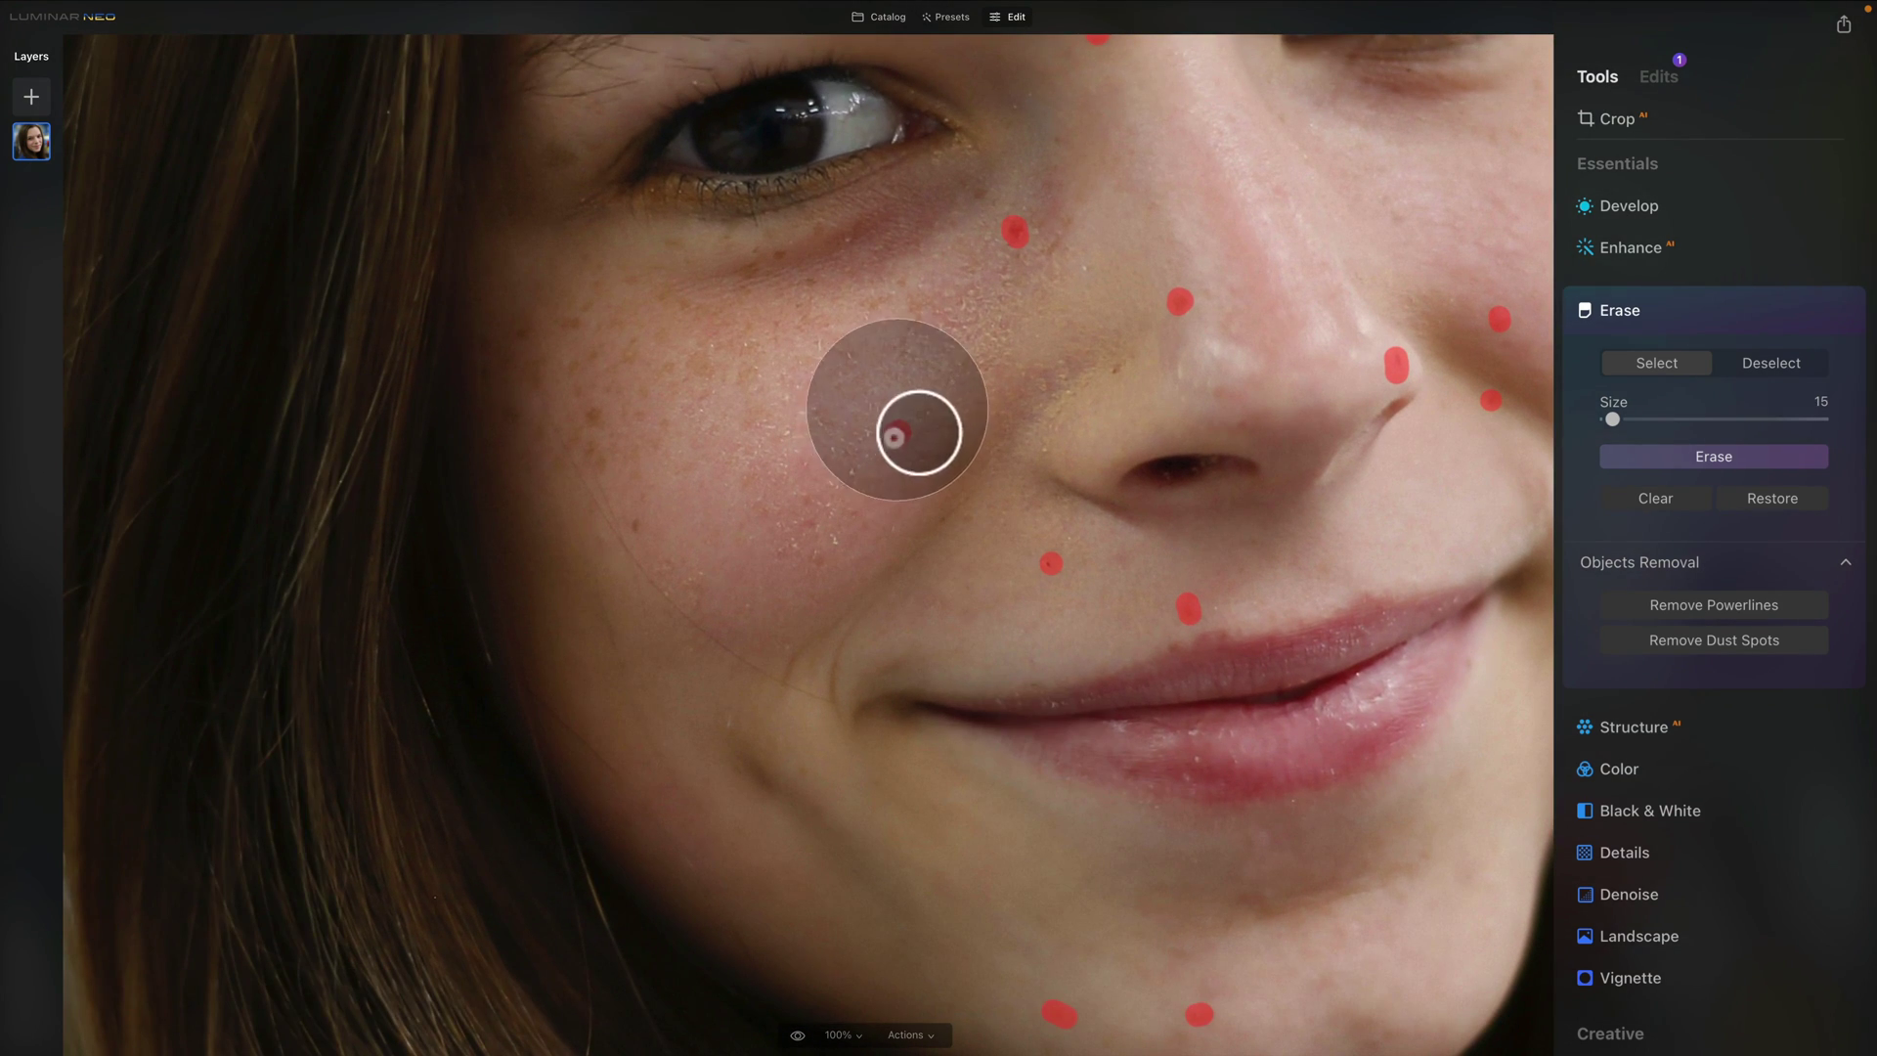
key("space")
left_click_drag(1094, 213, 1098, 326)
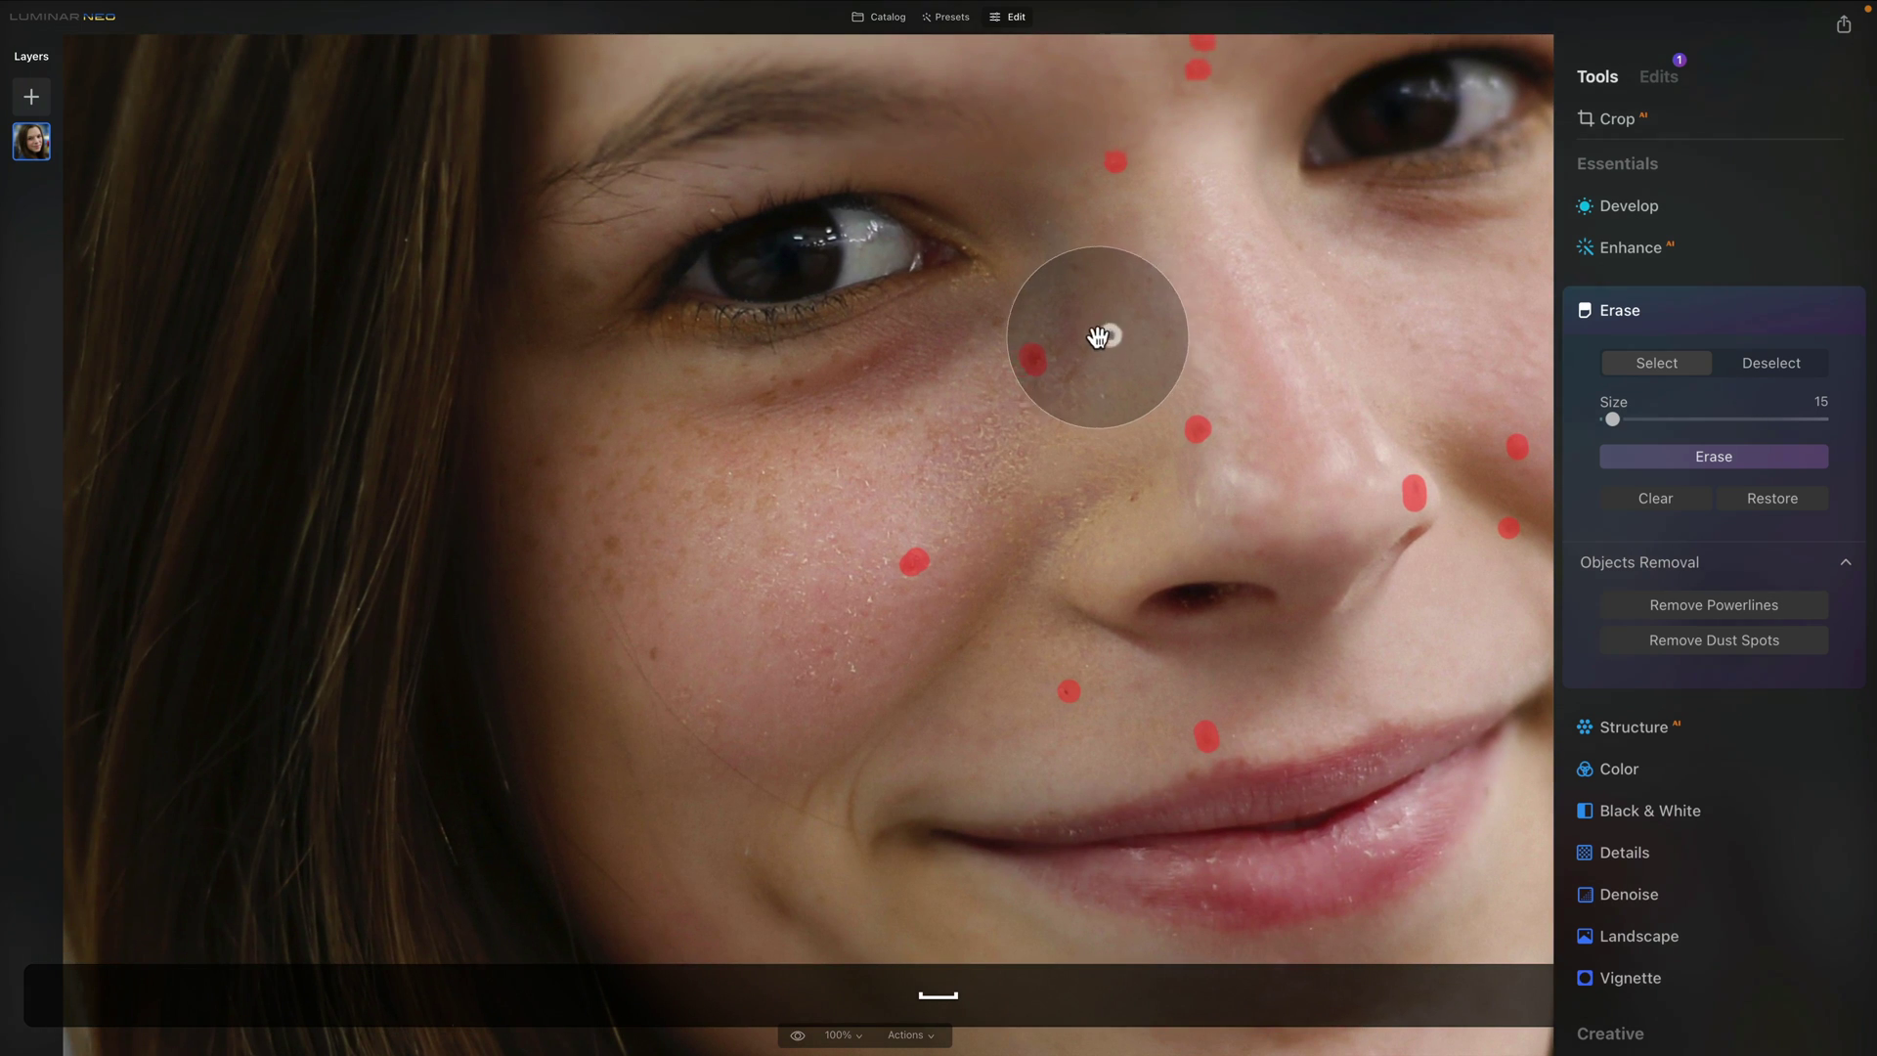
scroll(1154, 330, "right", 3)
left_click(1080, 472)
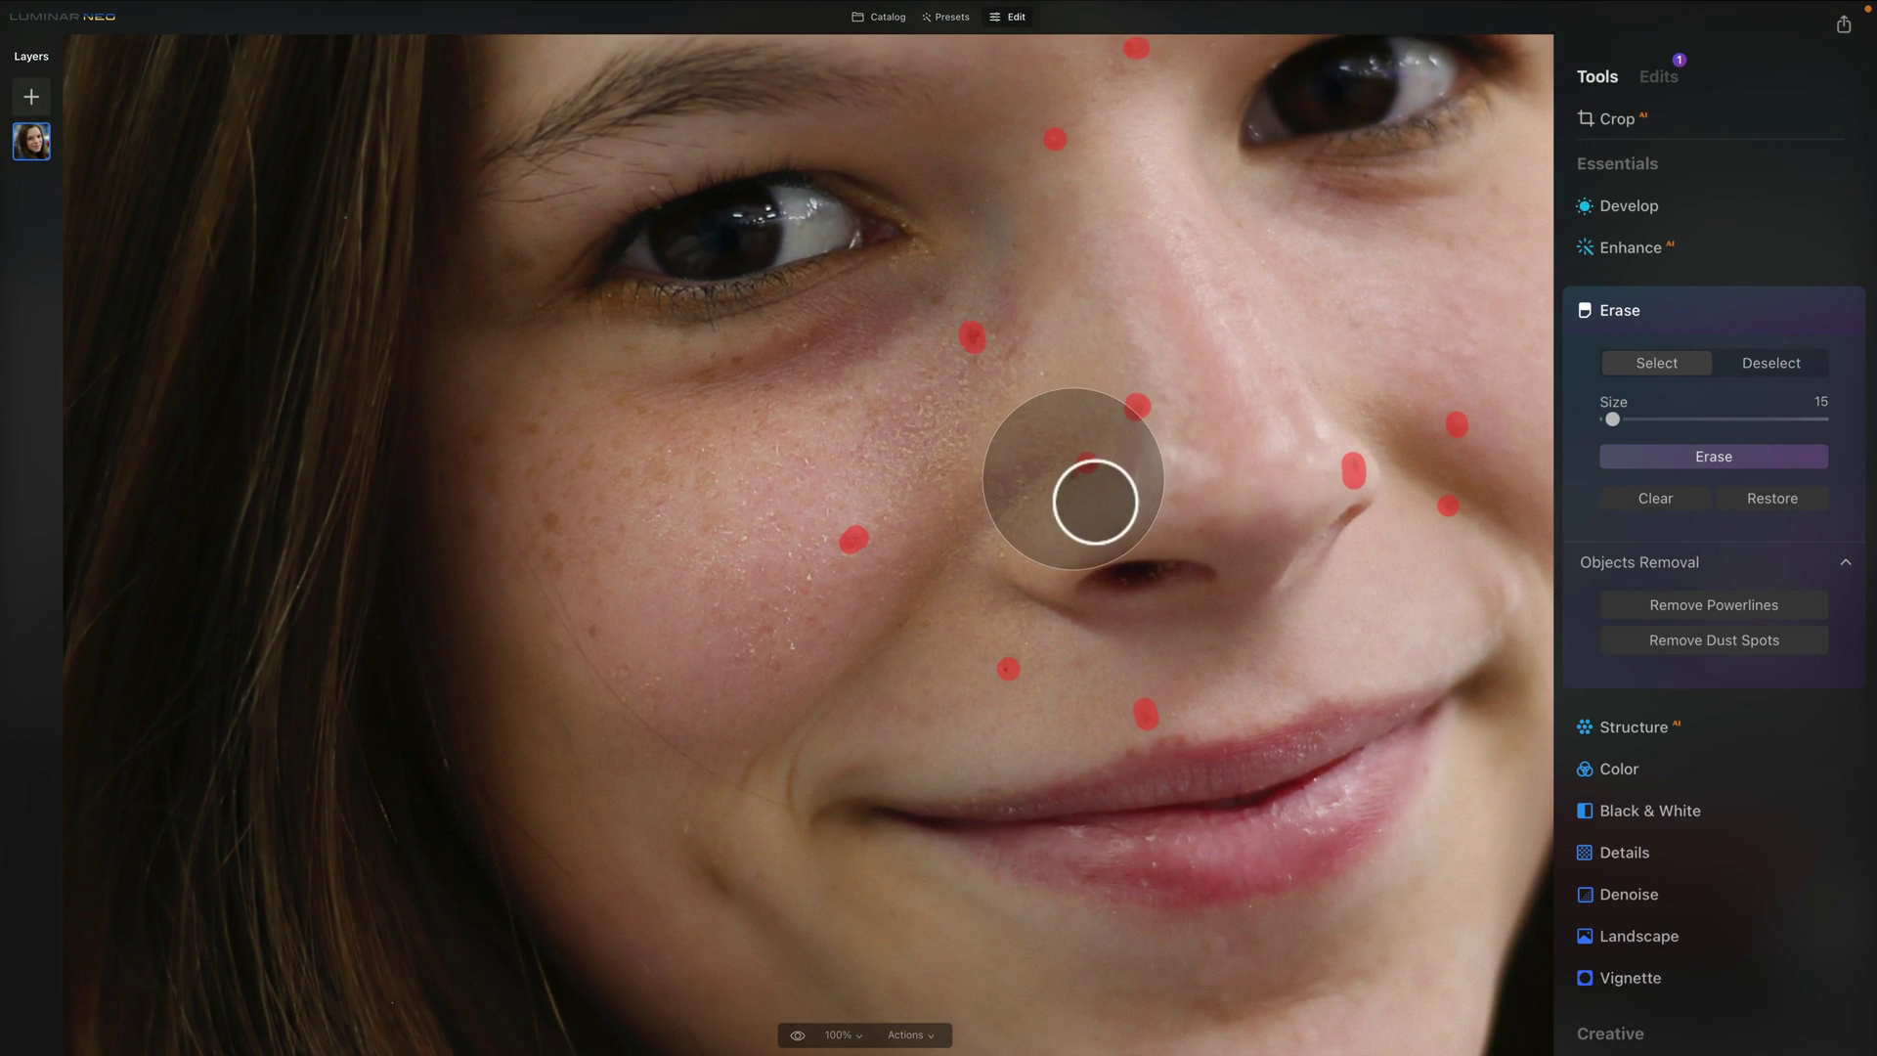
Mark the group of bumps on the lower and middle forehead above the inner end of the girl's eyebrow
scroll(1223, 398, "up", 3)
scroll(1224, 398, "left", 1)
key("space")
scroll(1237, 261, "up", 3)
scroll(1237, 260, "right", 1)
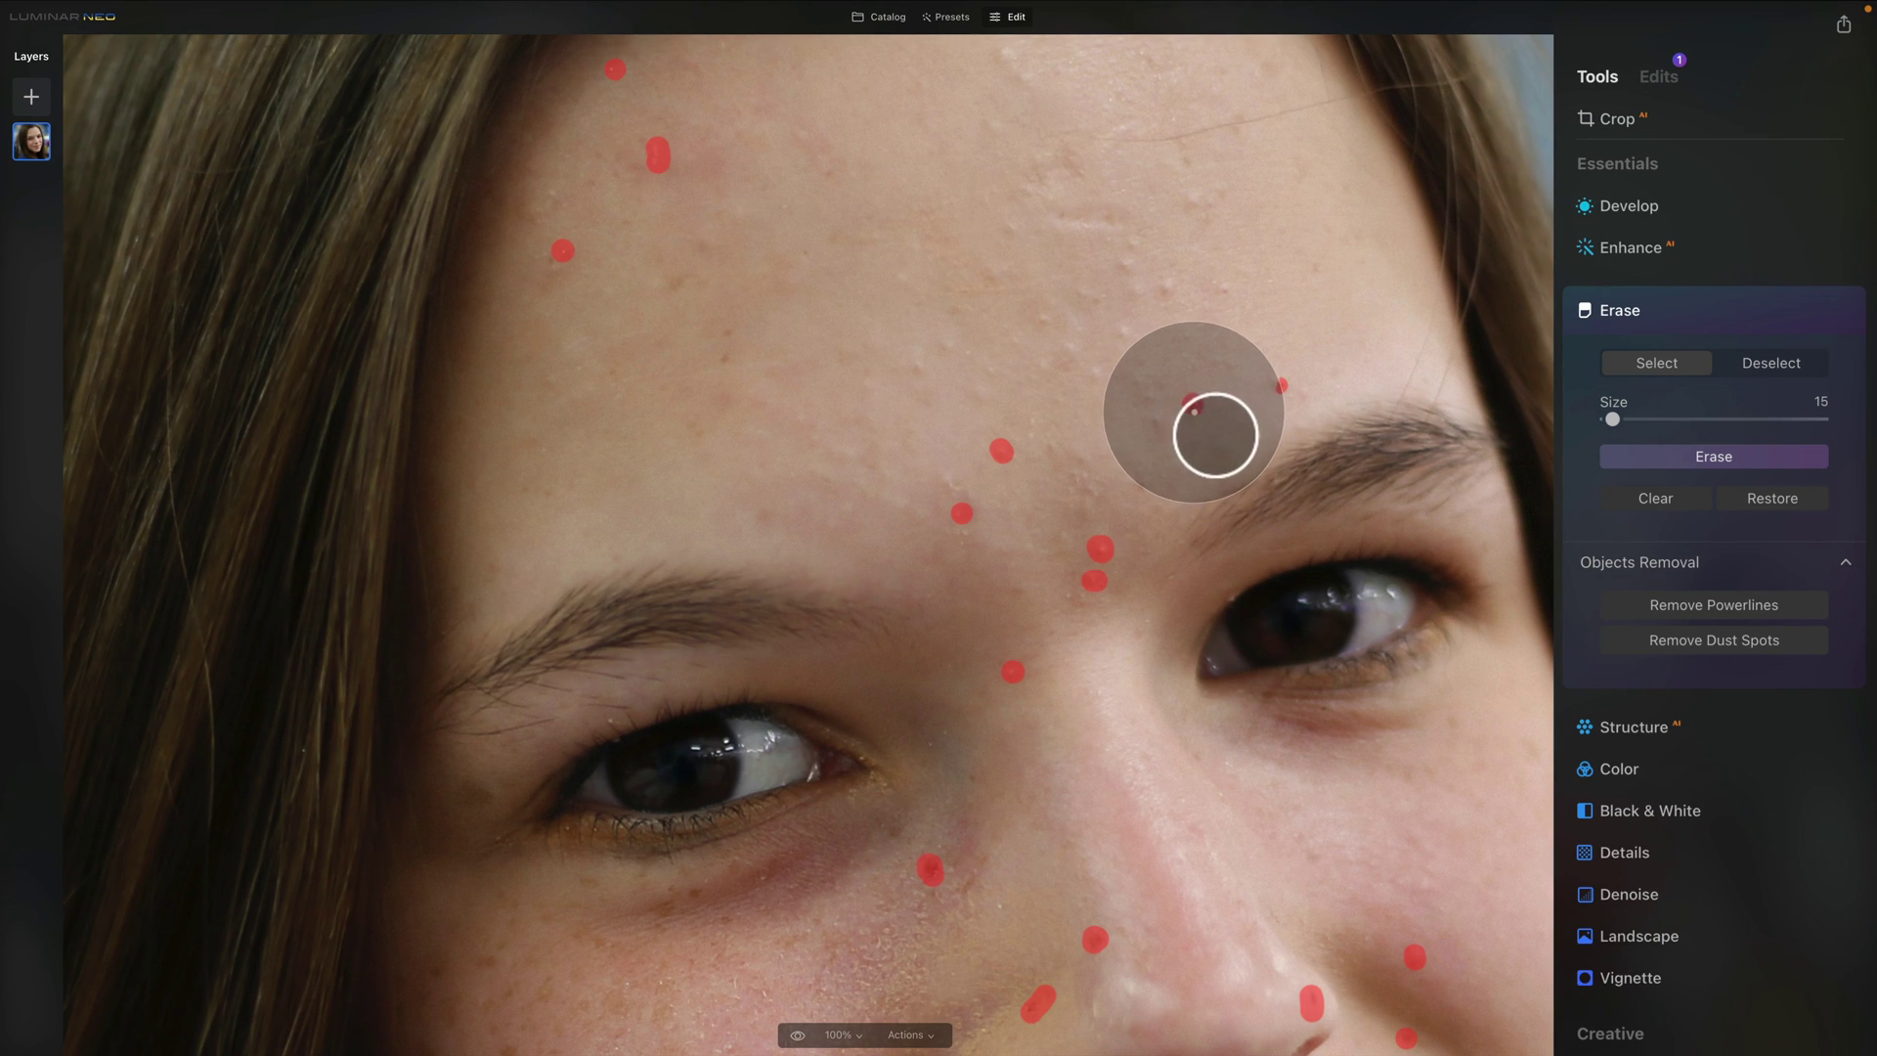
left_click(1155, 420)
left_click(1140, 481)
left_click(1169, 293)
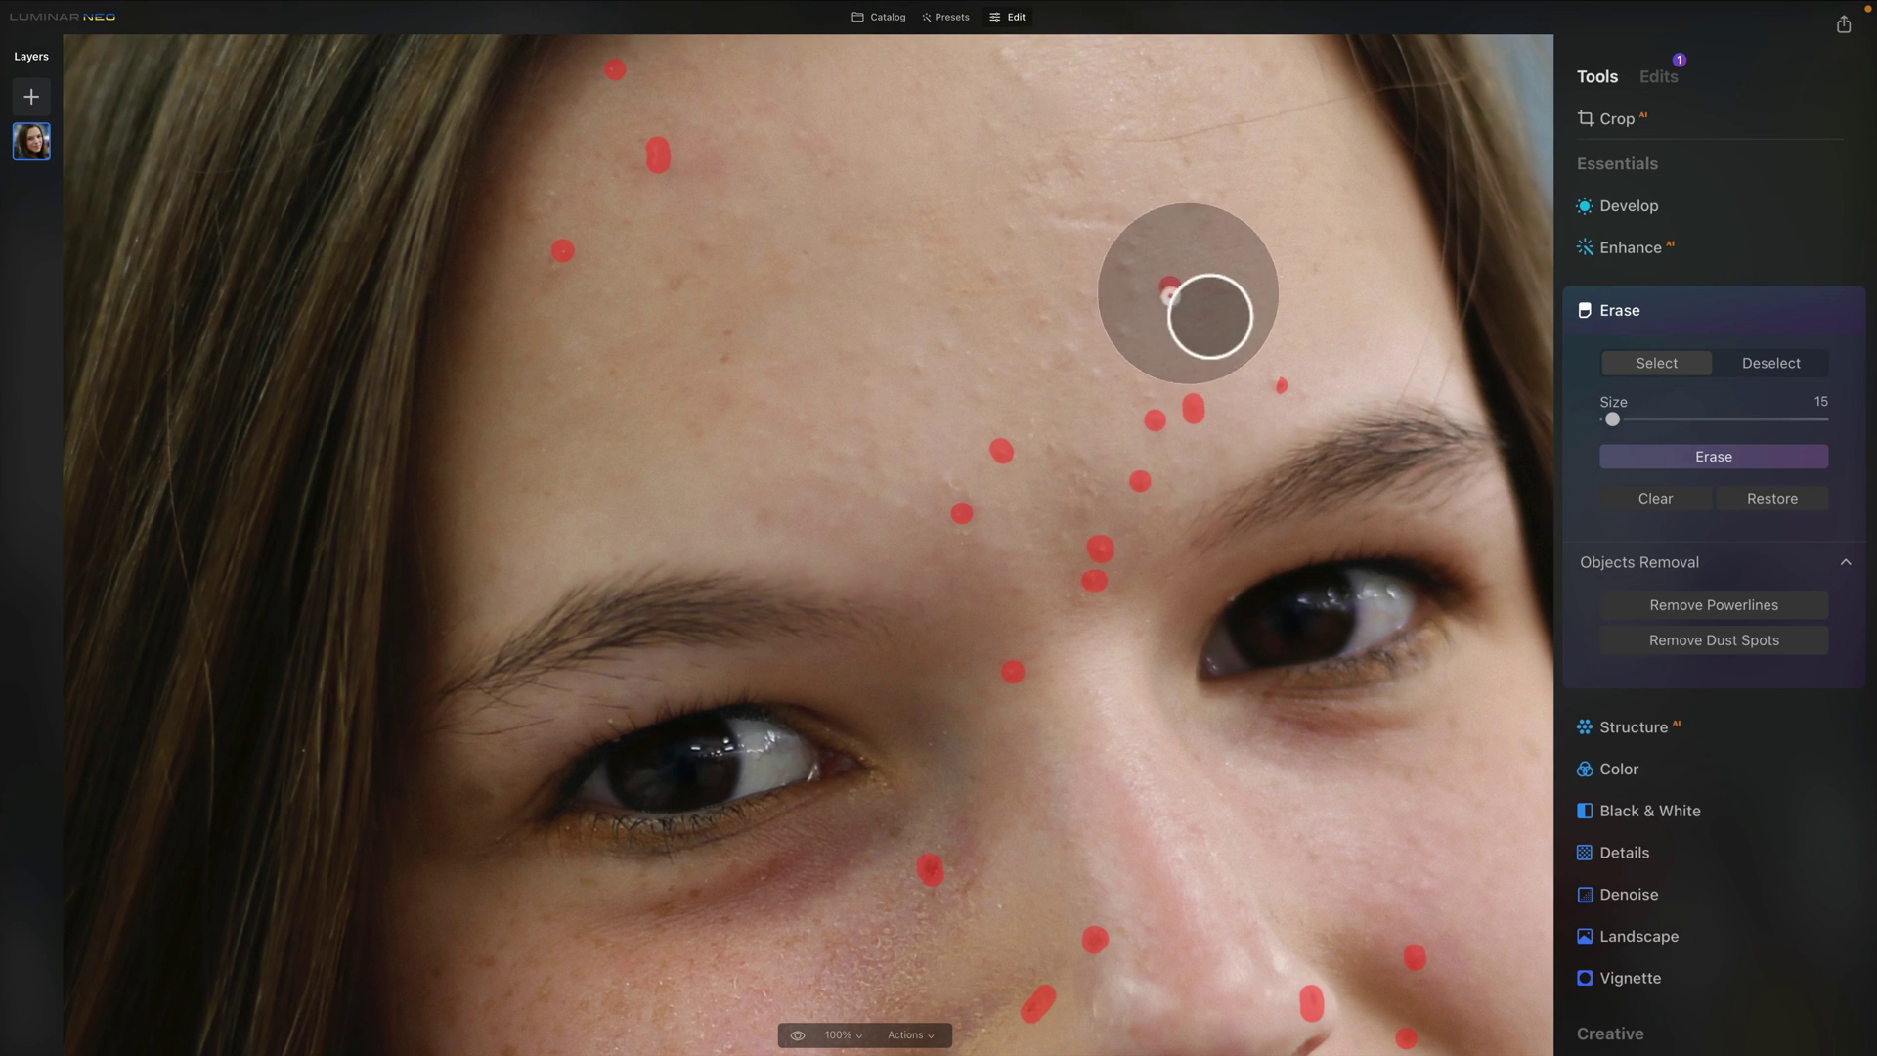
left_click(1223, 292)
Check the marked spots across the face and erase all of them
left_click(1753, 368)
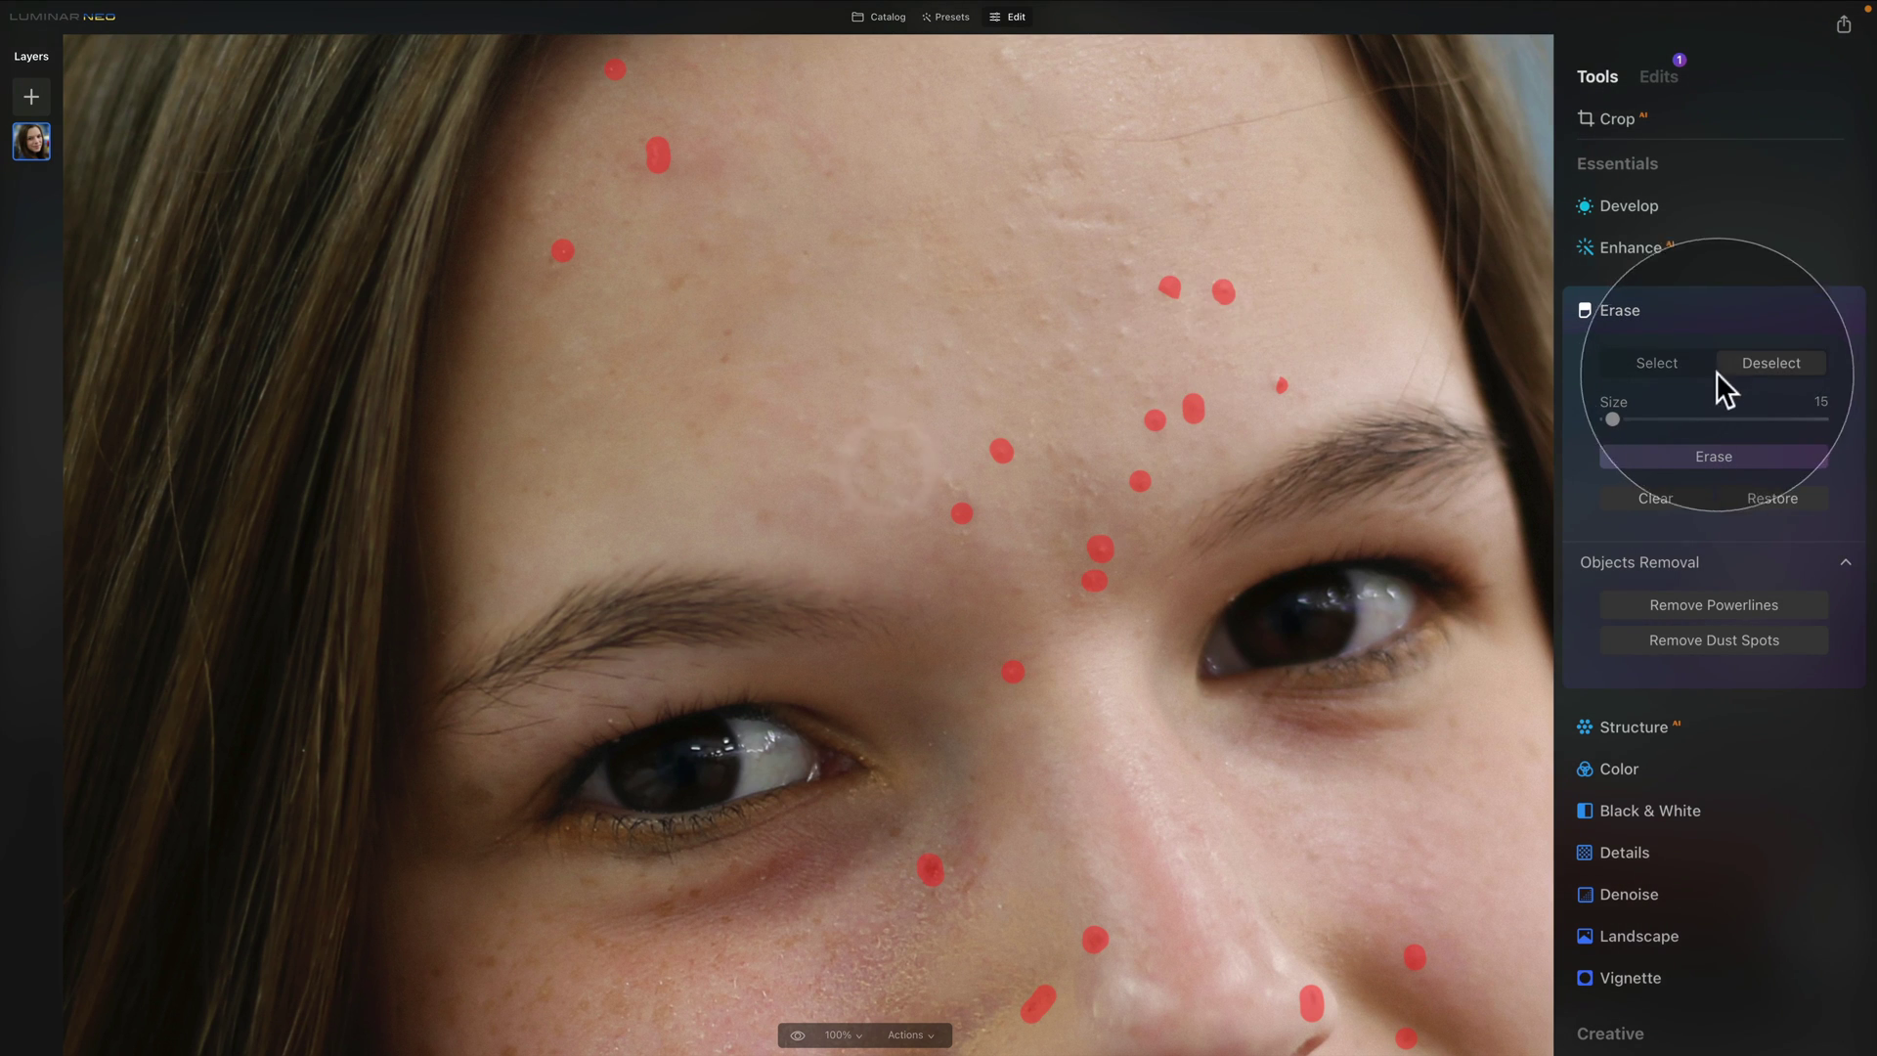
left_click(1672, 356)
key("space")
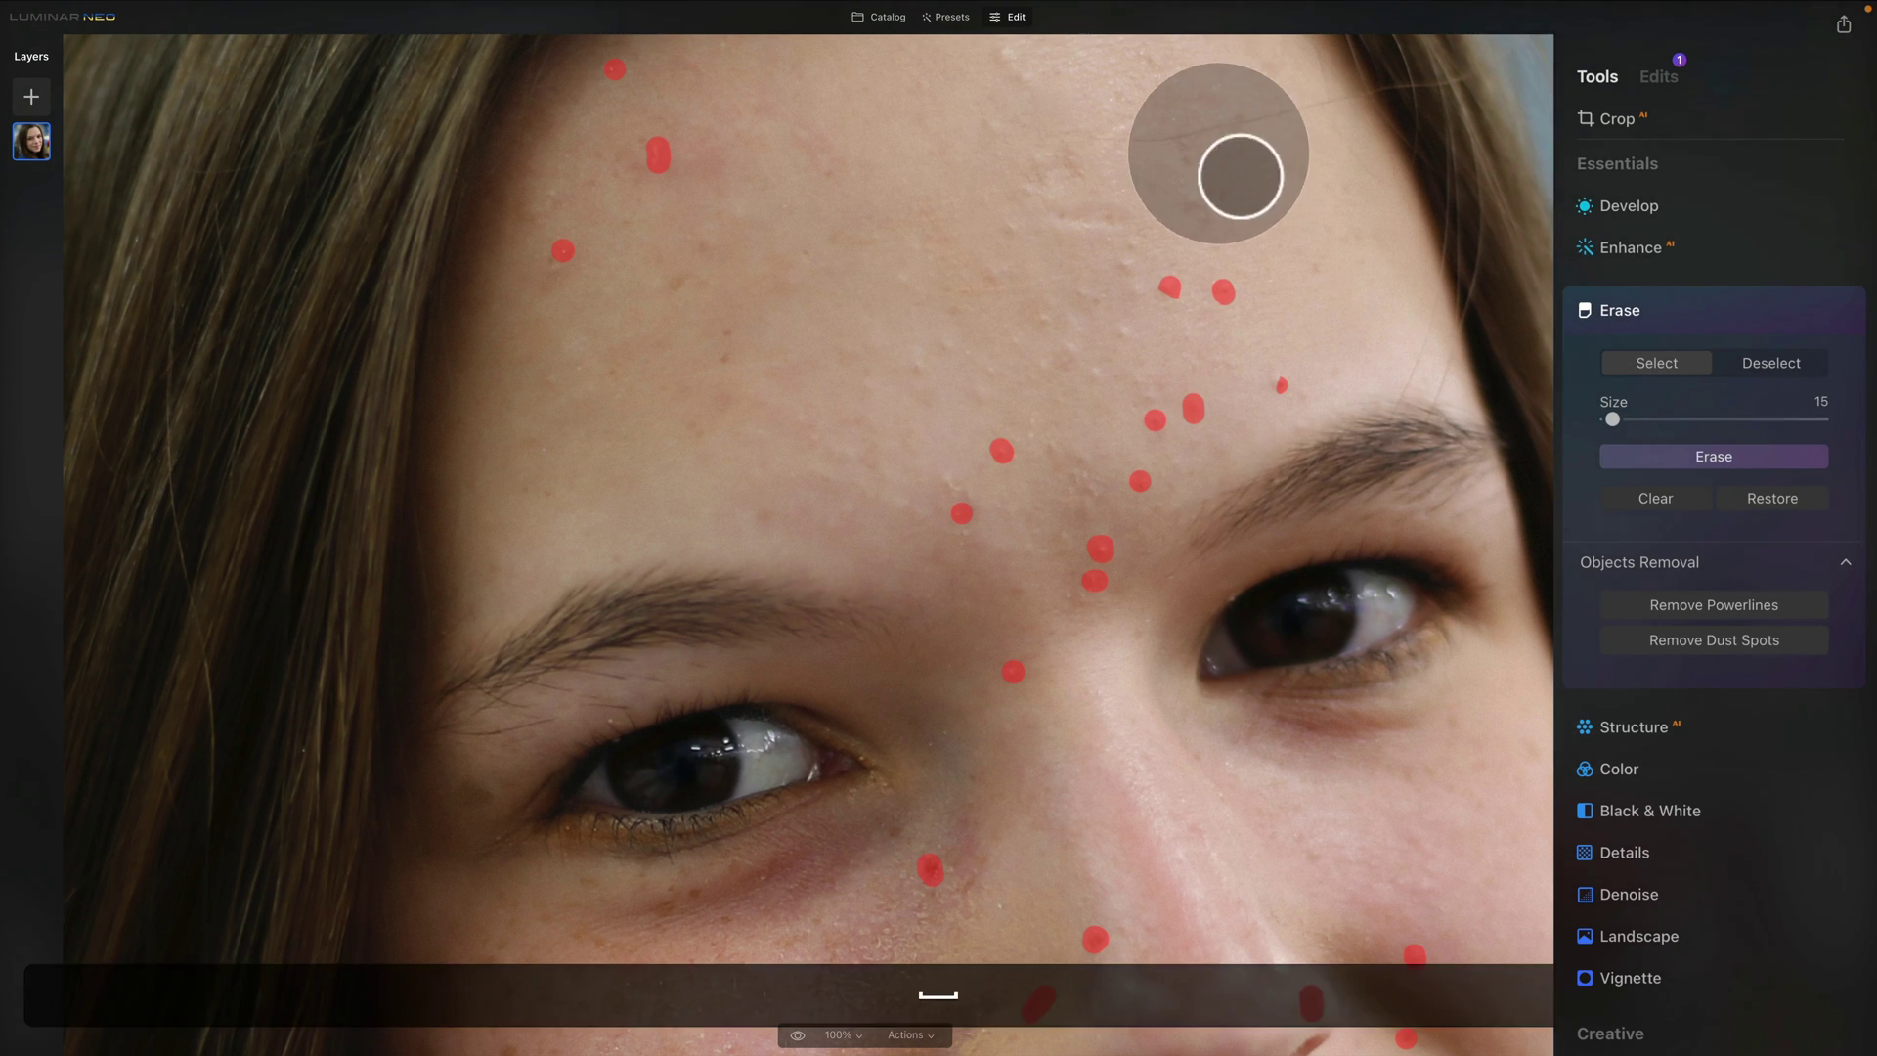
mouse_move(1242, 176)
left_mouse_down()
mouse_move(1191, 365)
mouse_move(1196, 171)
mouse_move(1148, 402)
mouse_move(1177, 658)
mouse_move(1165, 314)
mouse_move(1165, 788)
left_mouse_up()
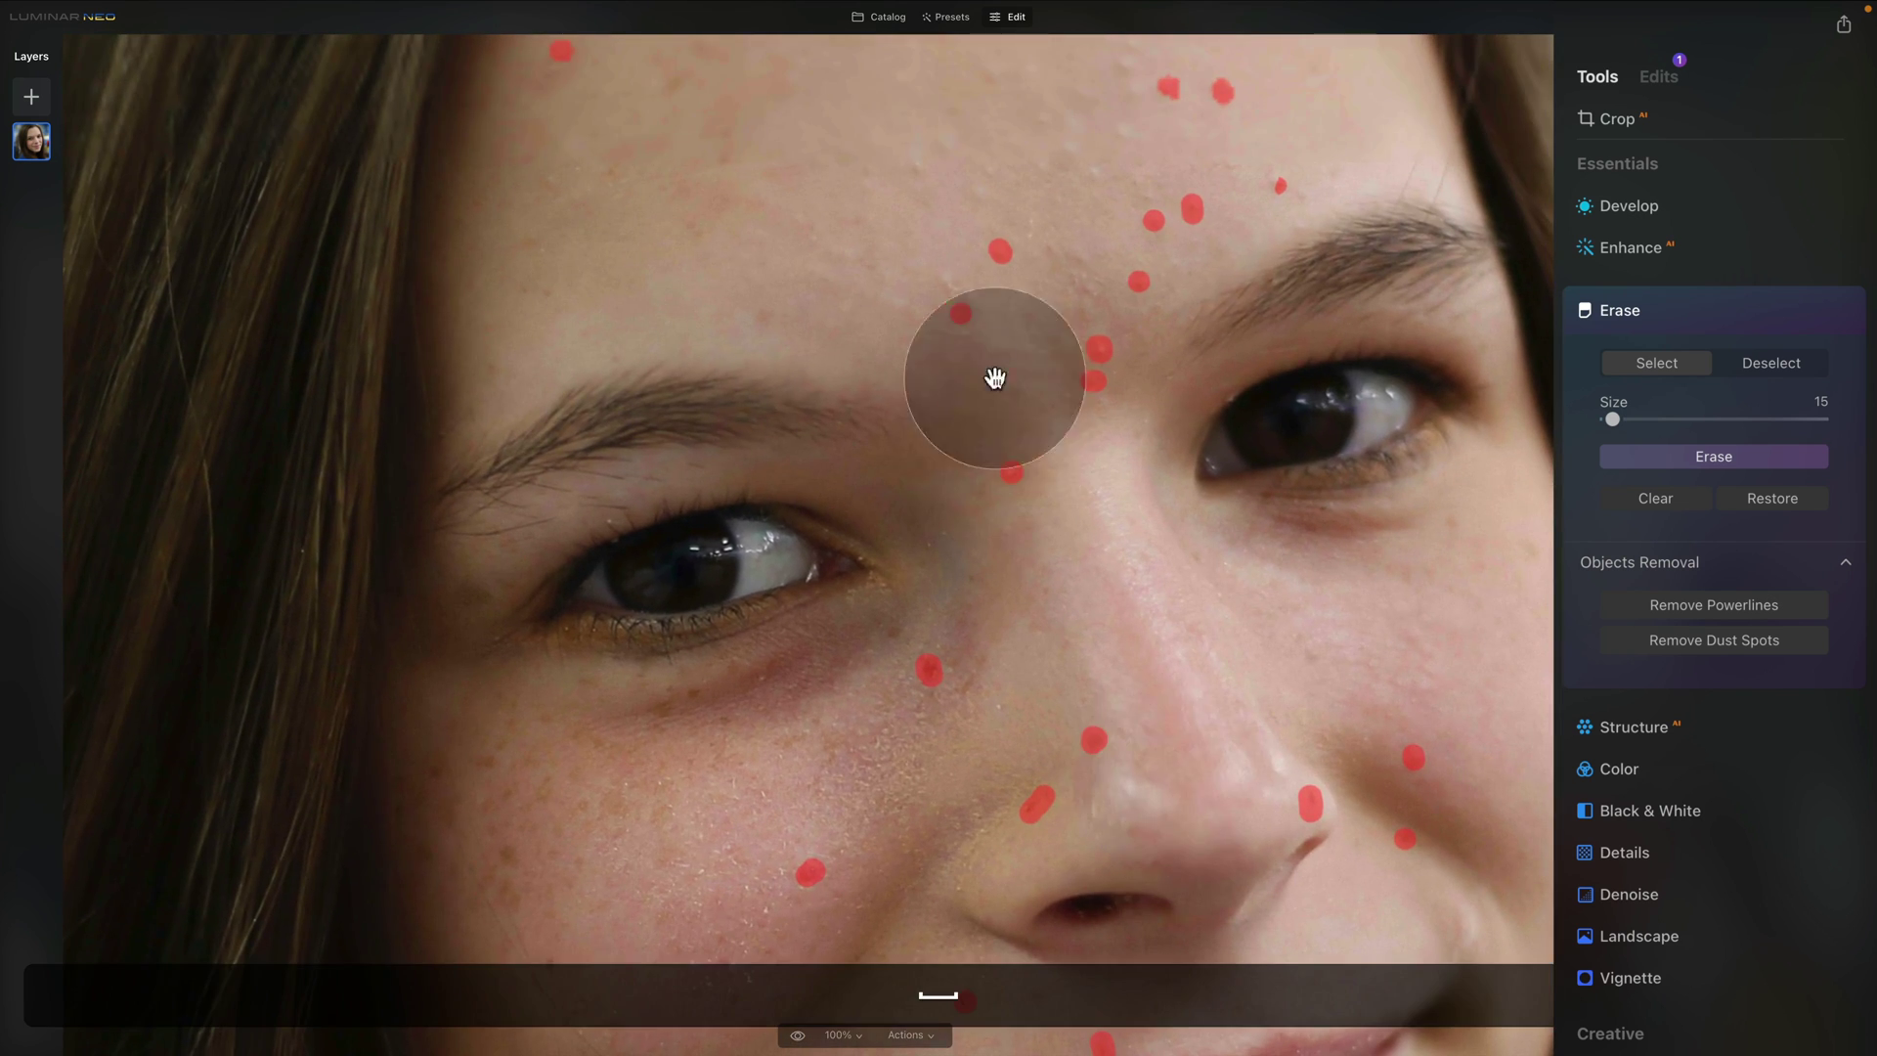
left_click_drag(994, 381, 1048, 511)
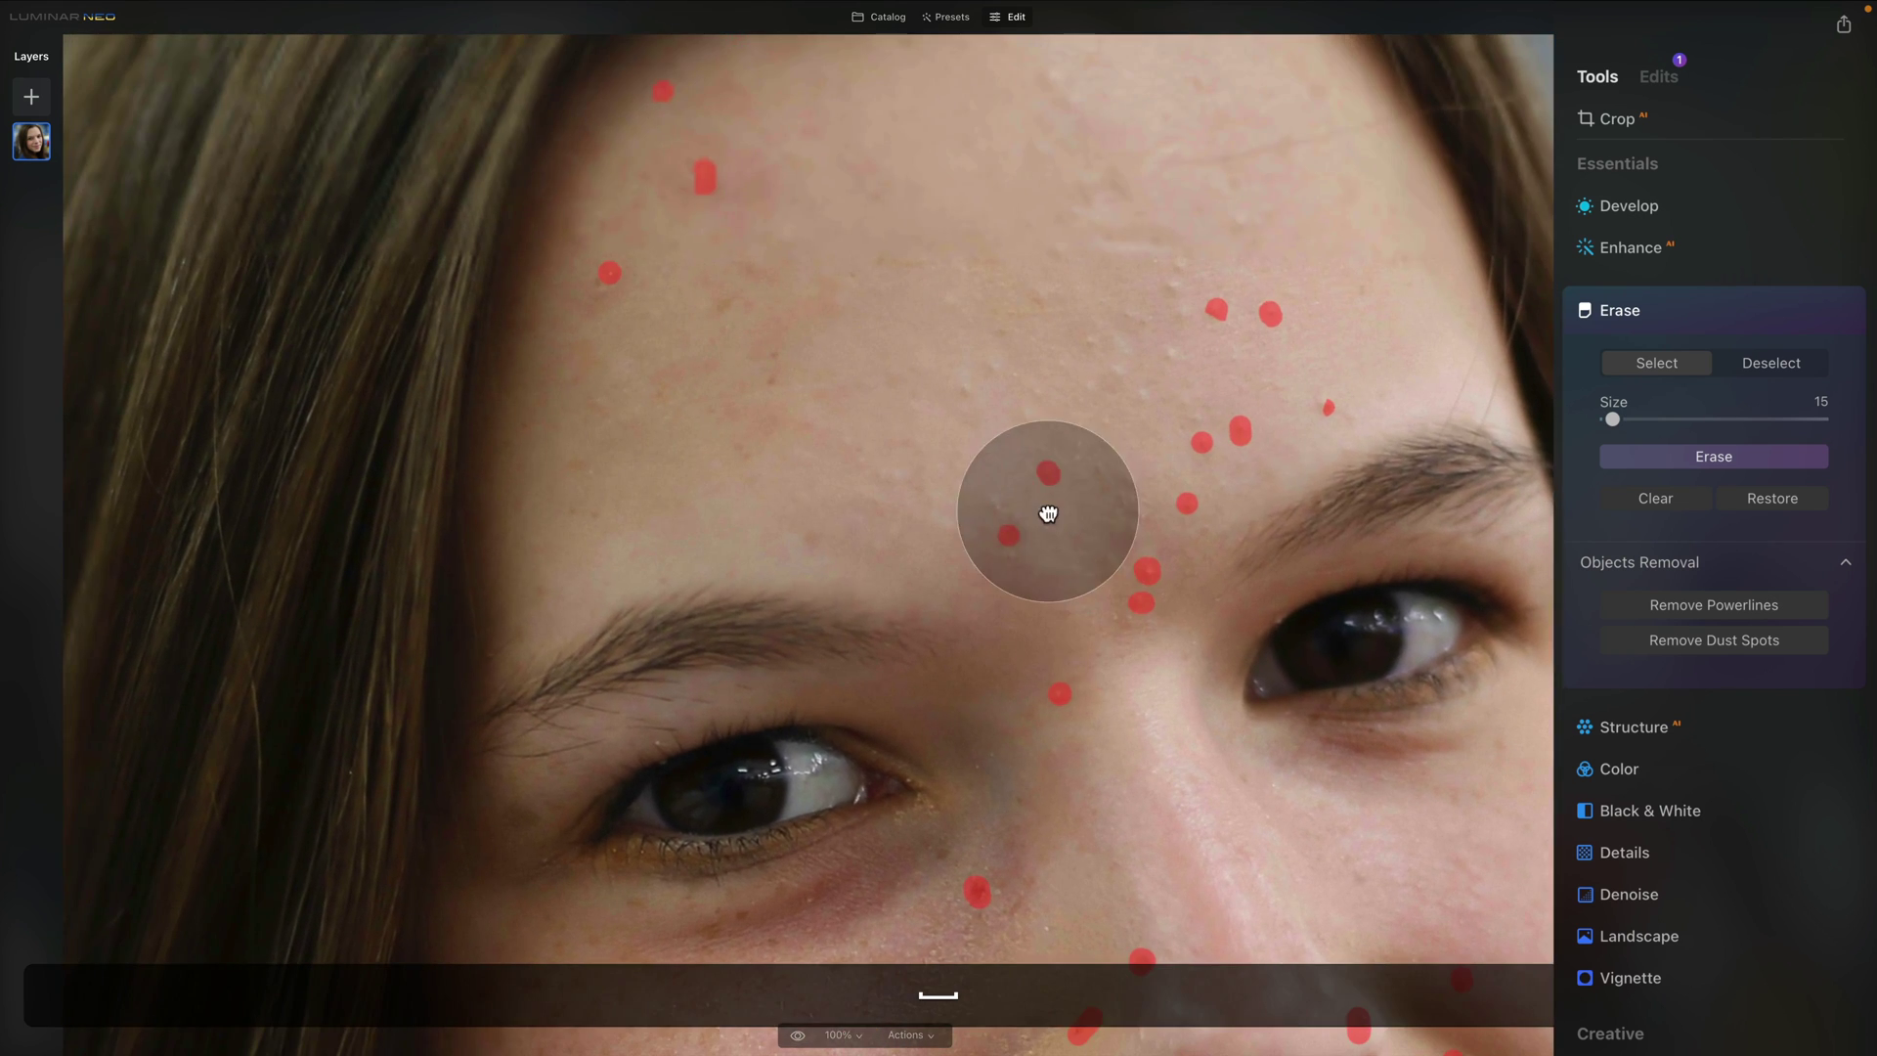
left_click(1725, 457)
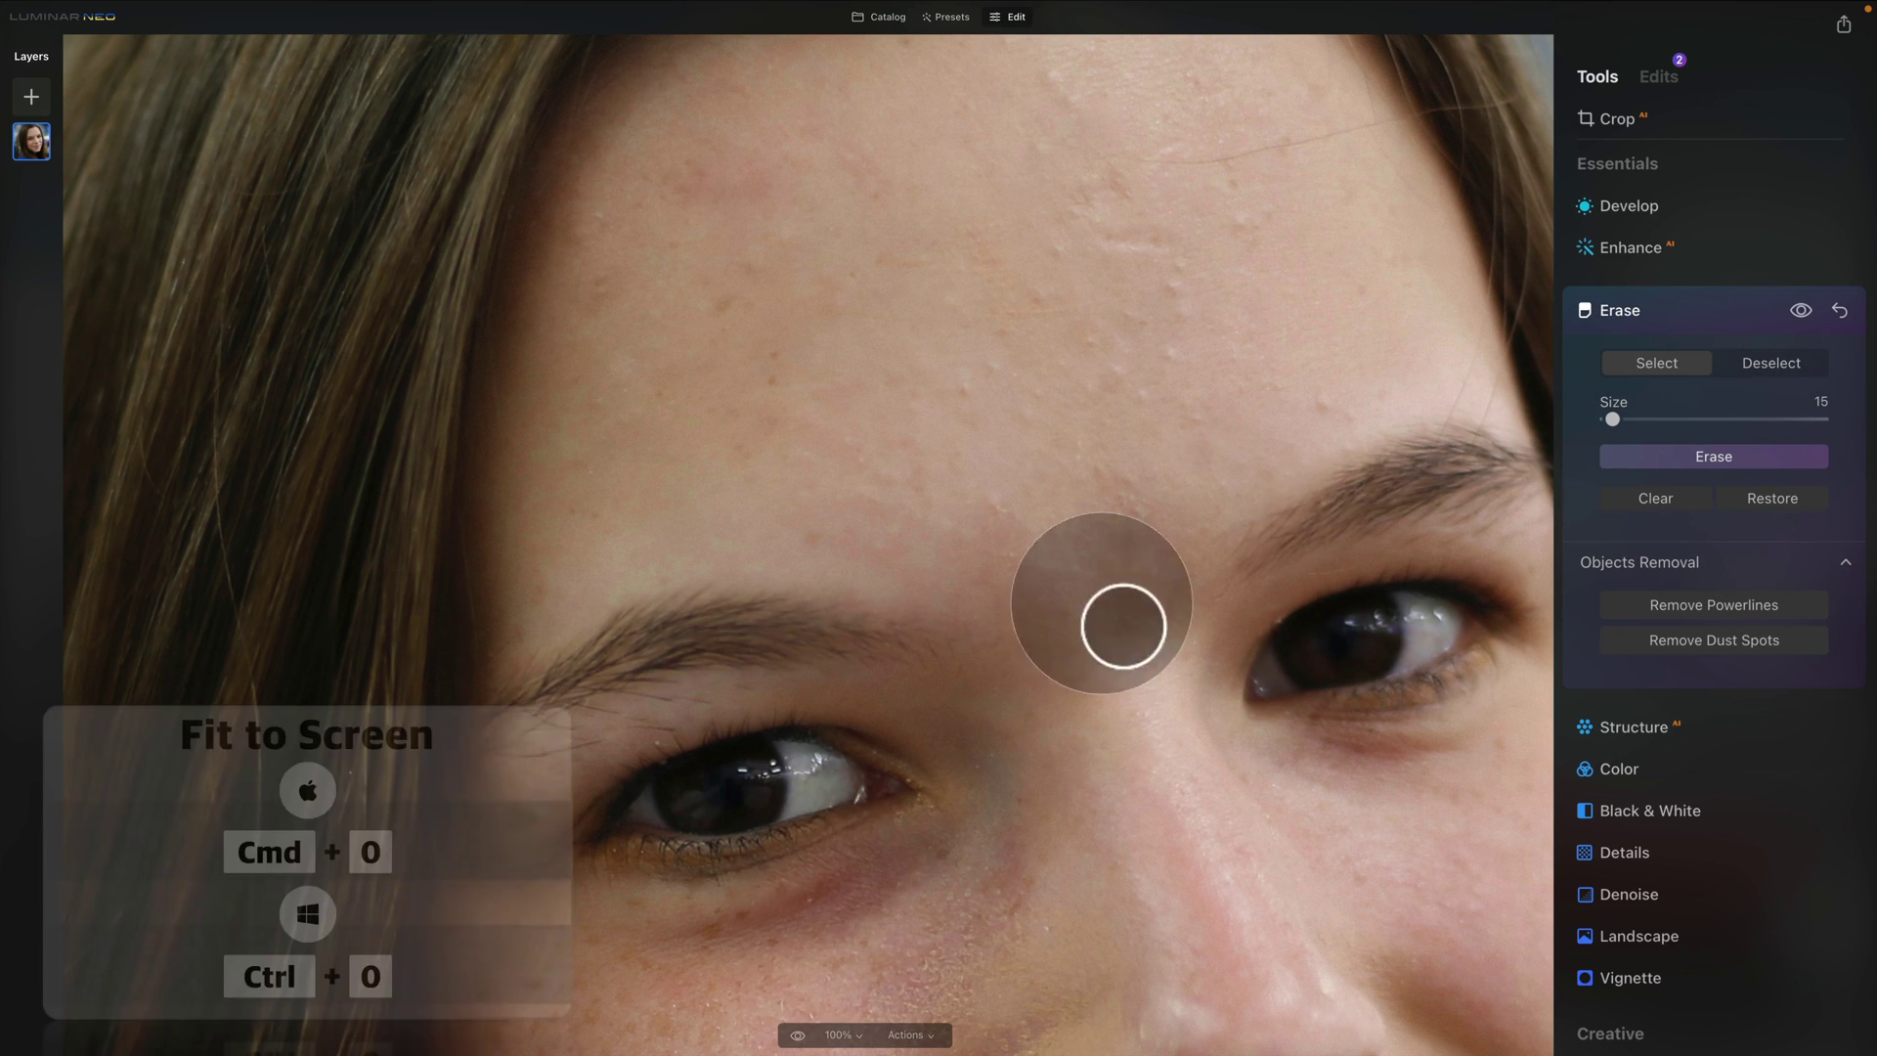
Fit the whole portrait to the screen and examine the retouched skin
key("ctrl+0")
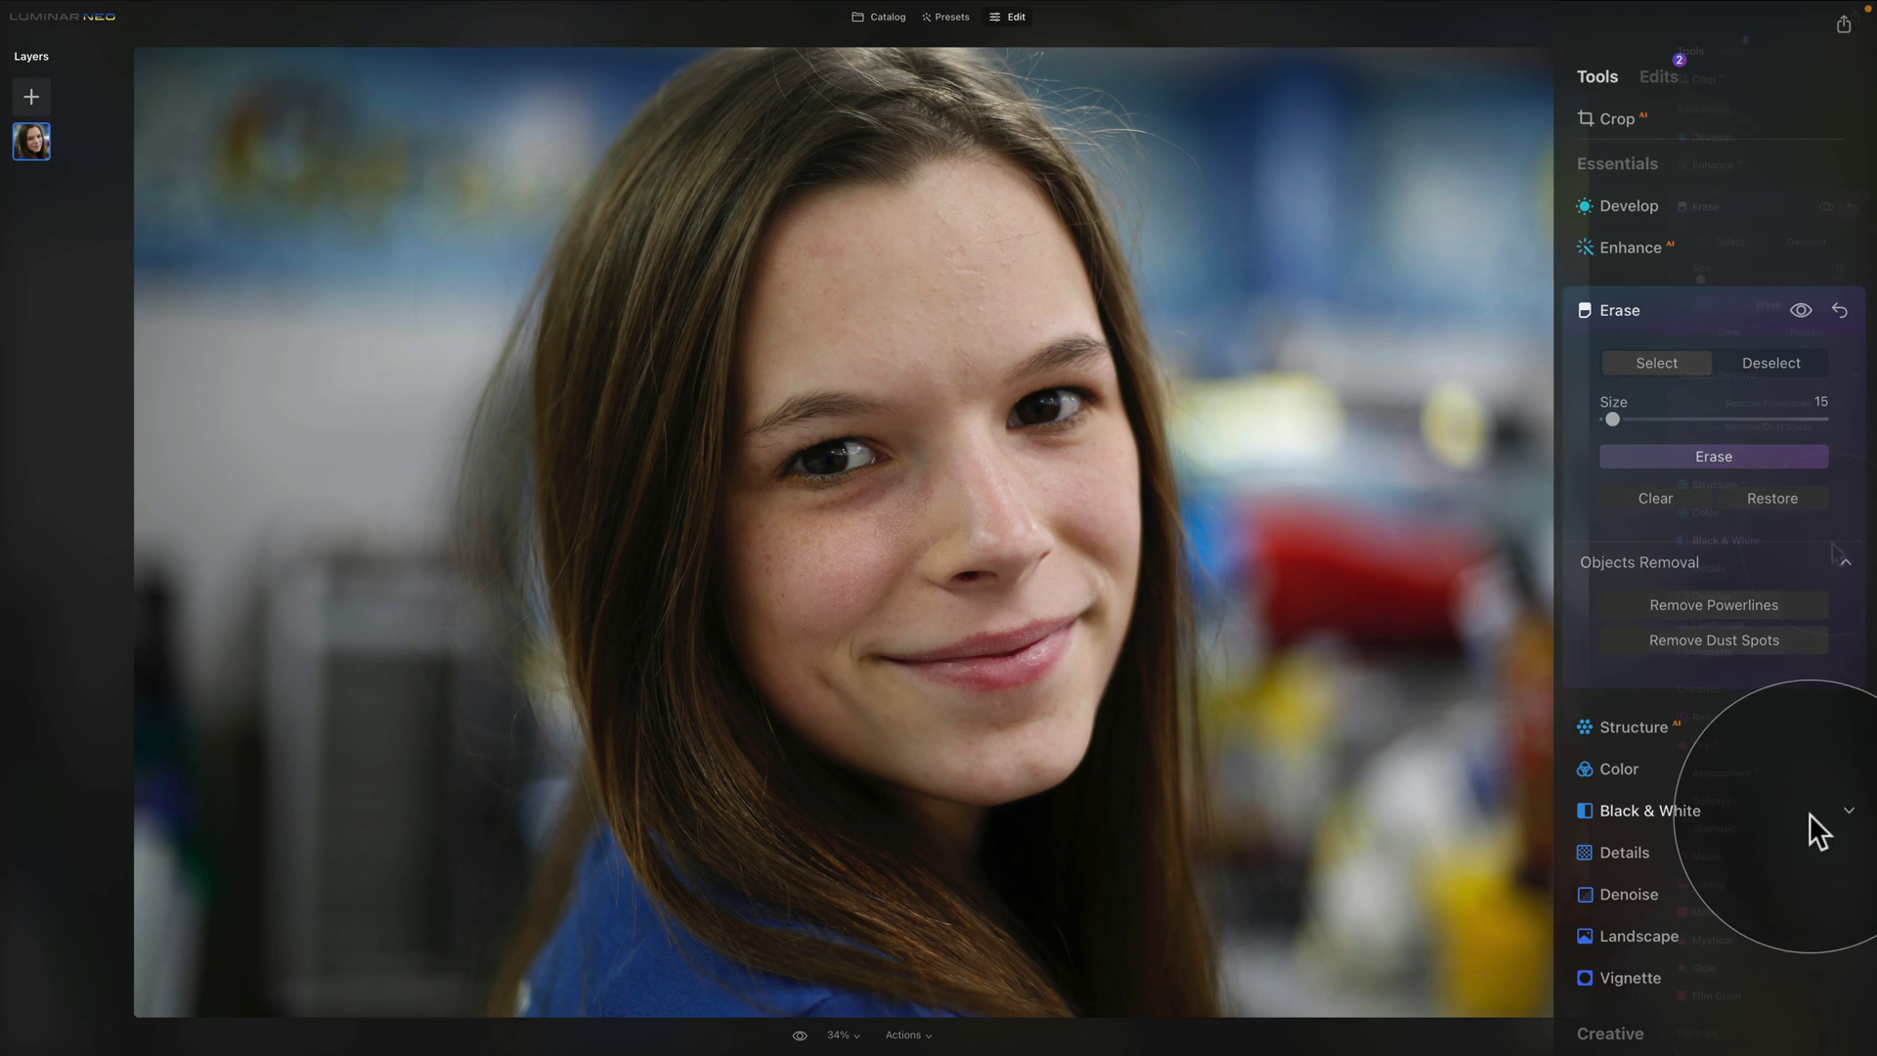
scroll(1764, 816, "down", 5)
scroll(1802, 814, "up", 3)
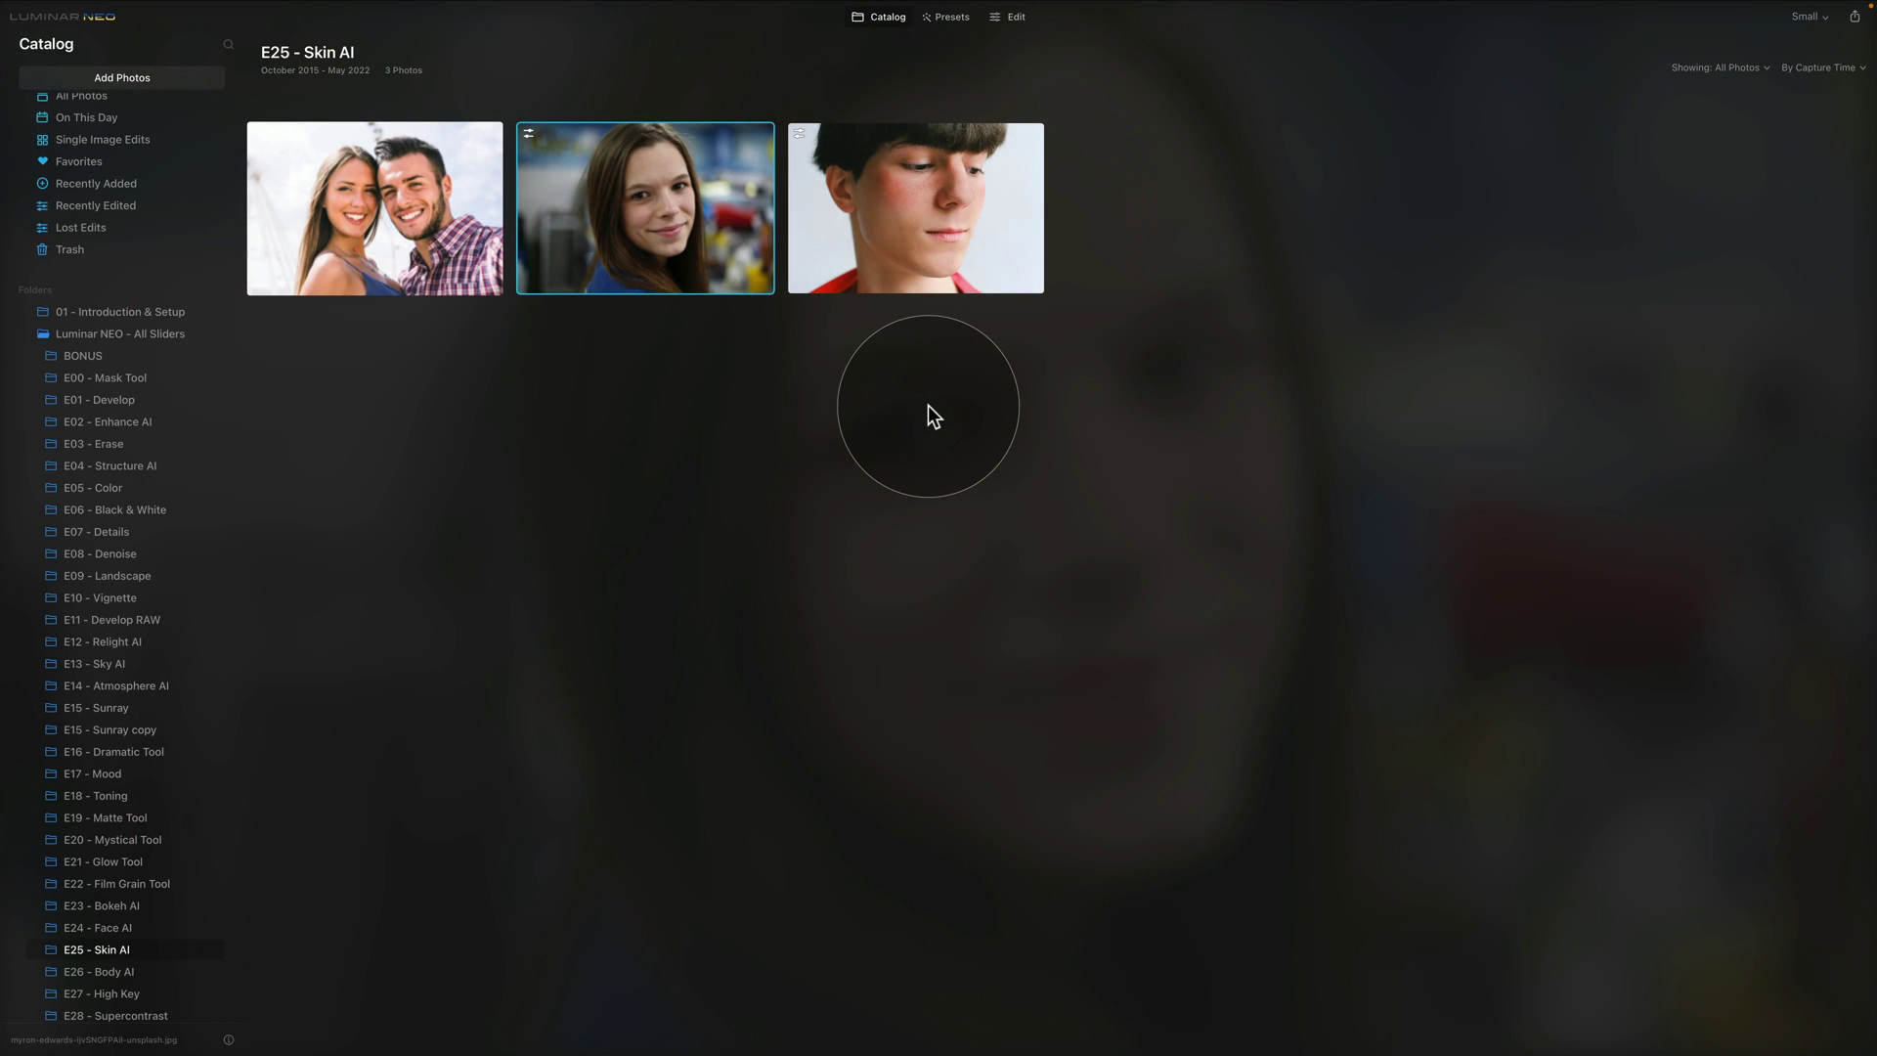
Open the couple's photo for editing and expand the Skin AI tool
left_click(423, 200)
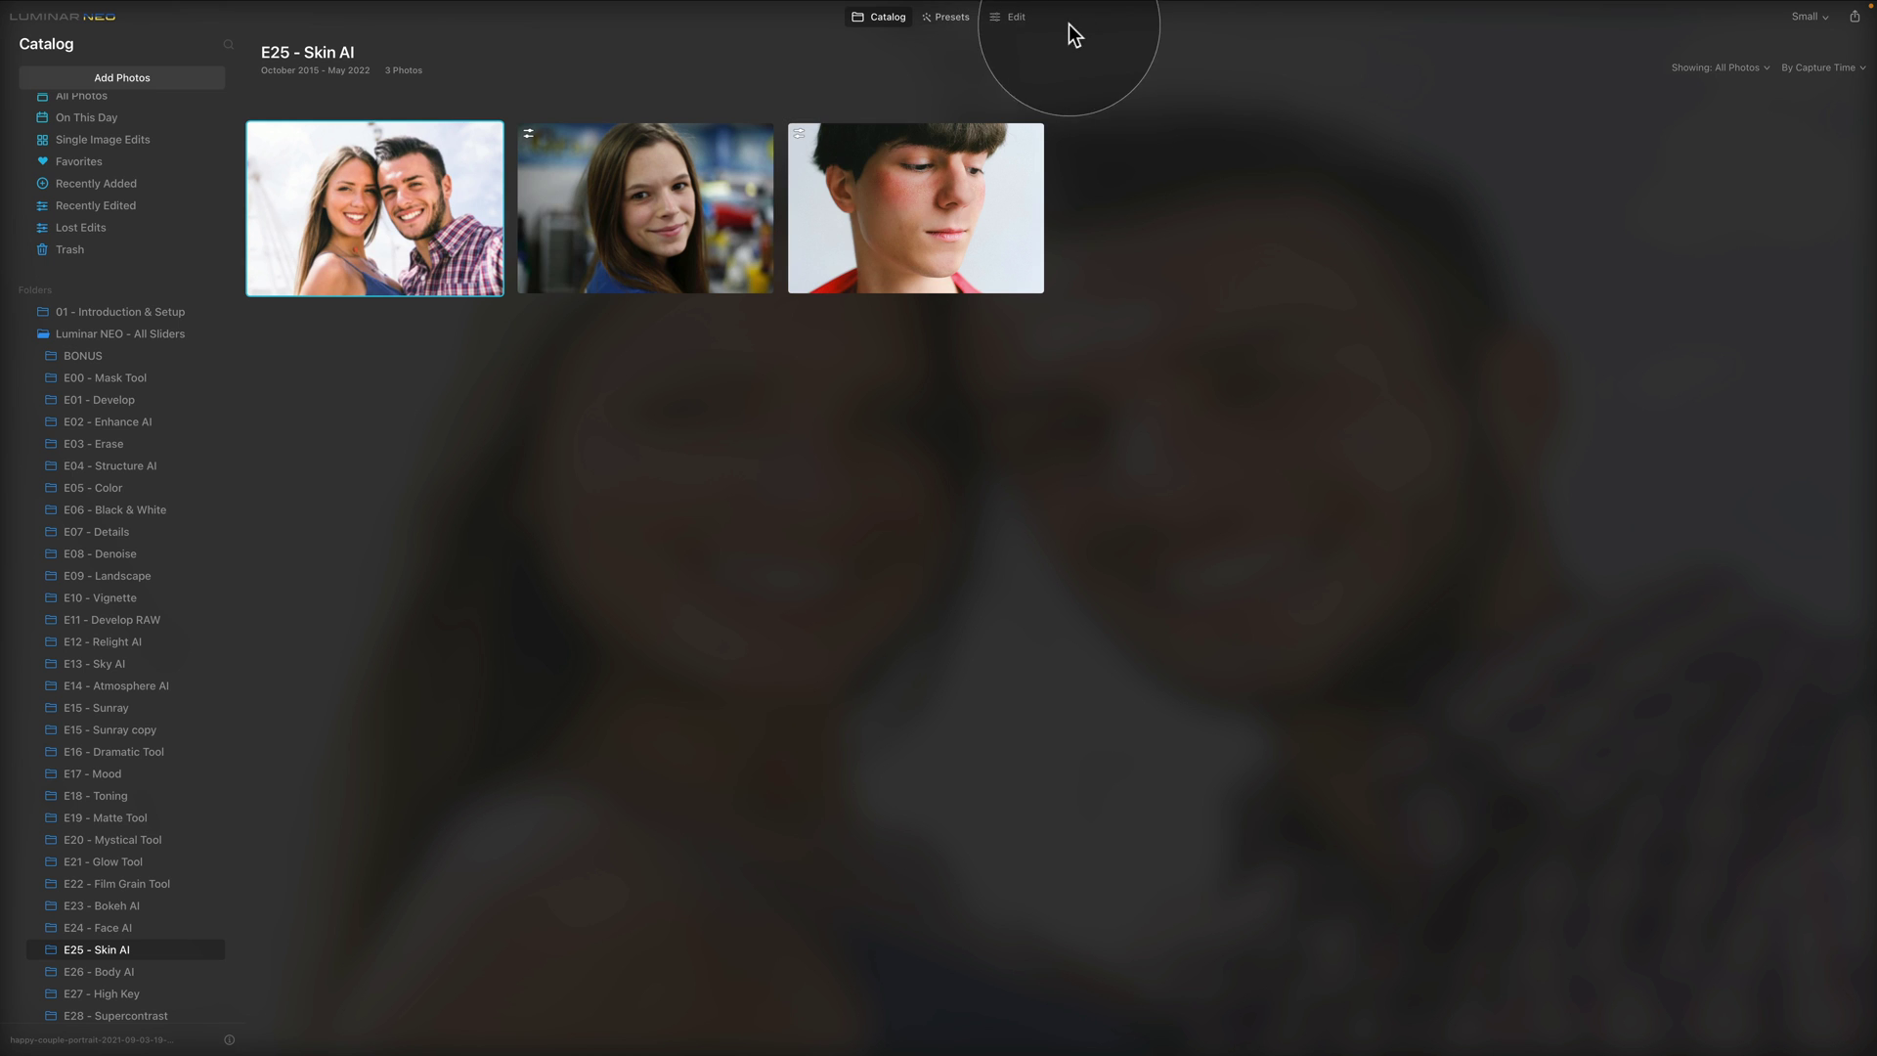
left_click(1000, 30)
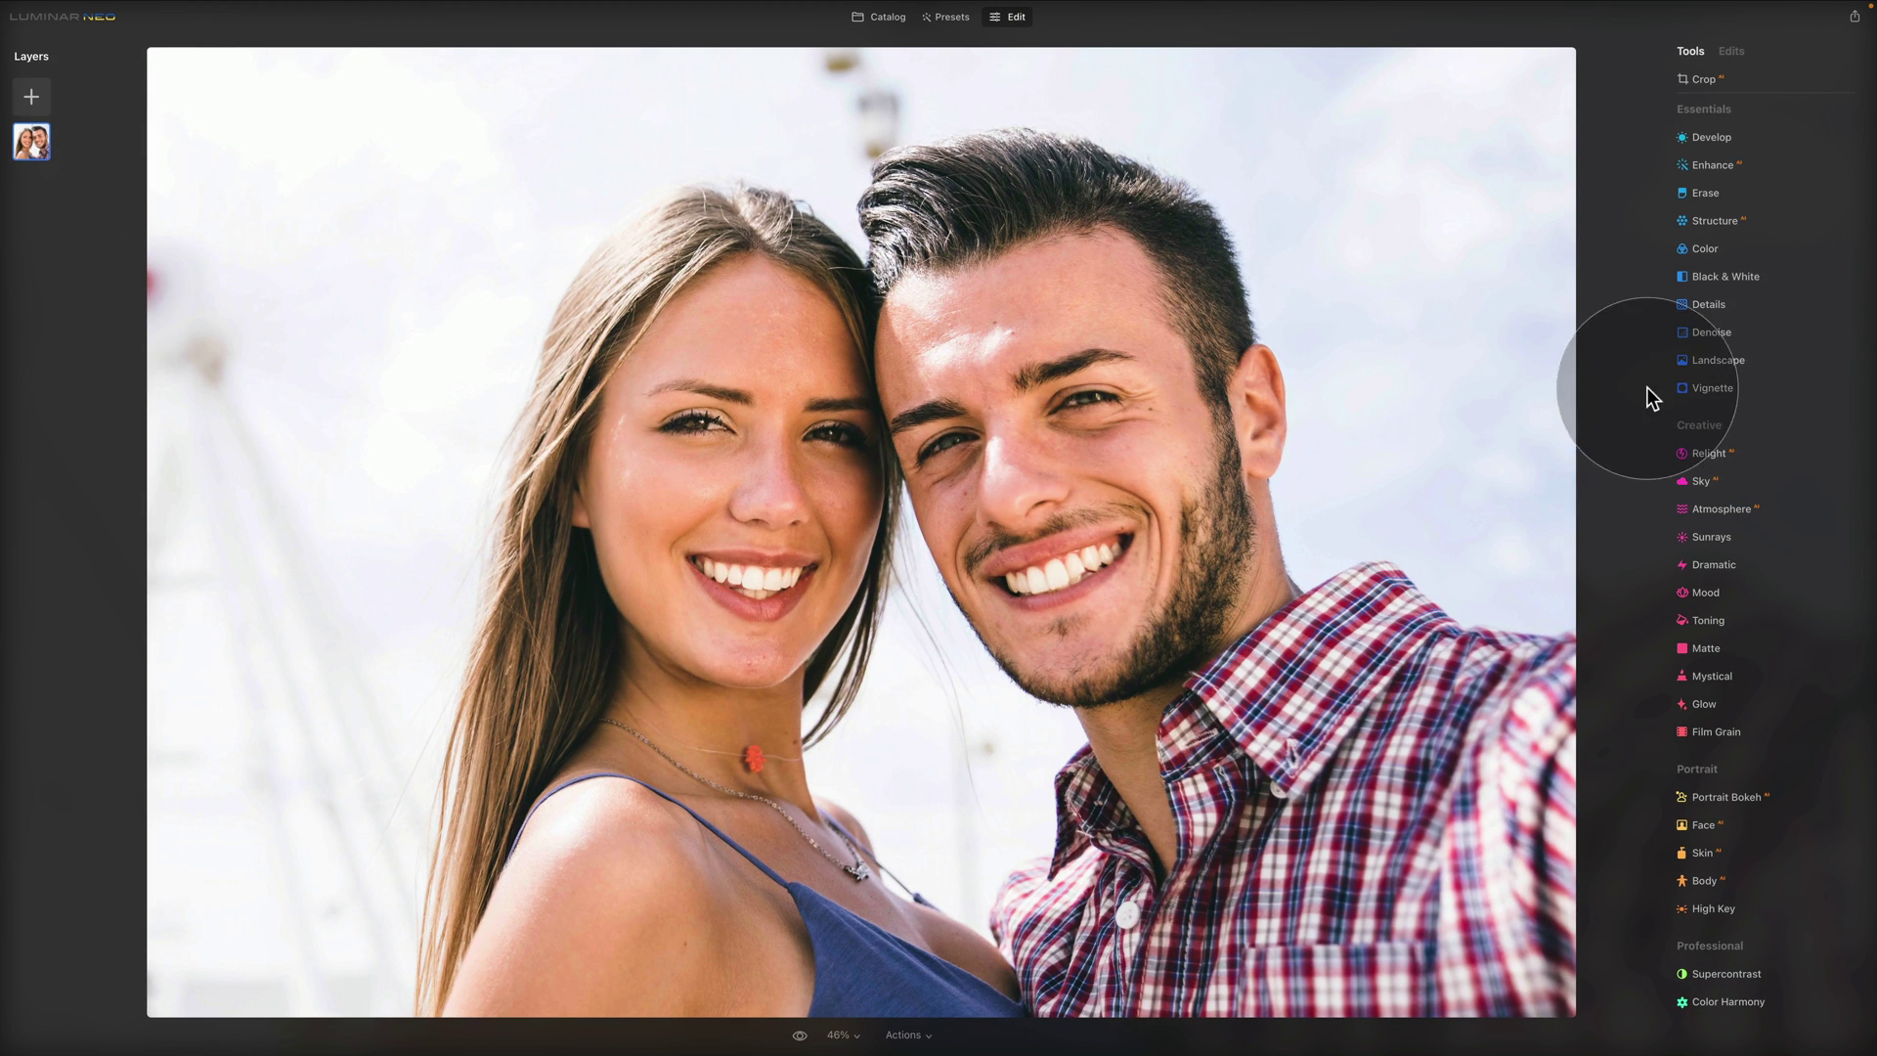
left_click(1728, 854)
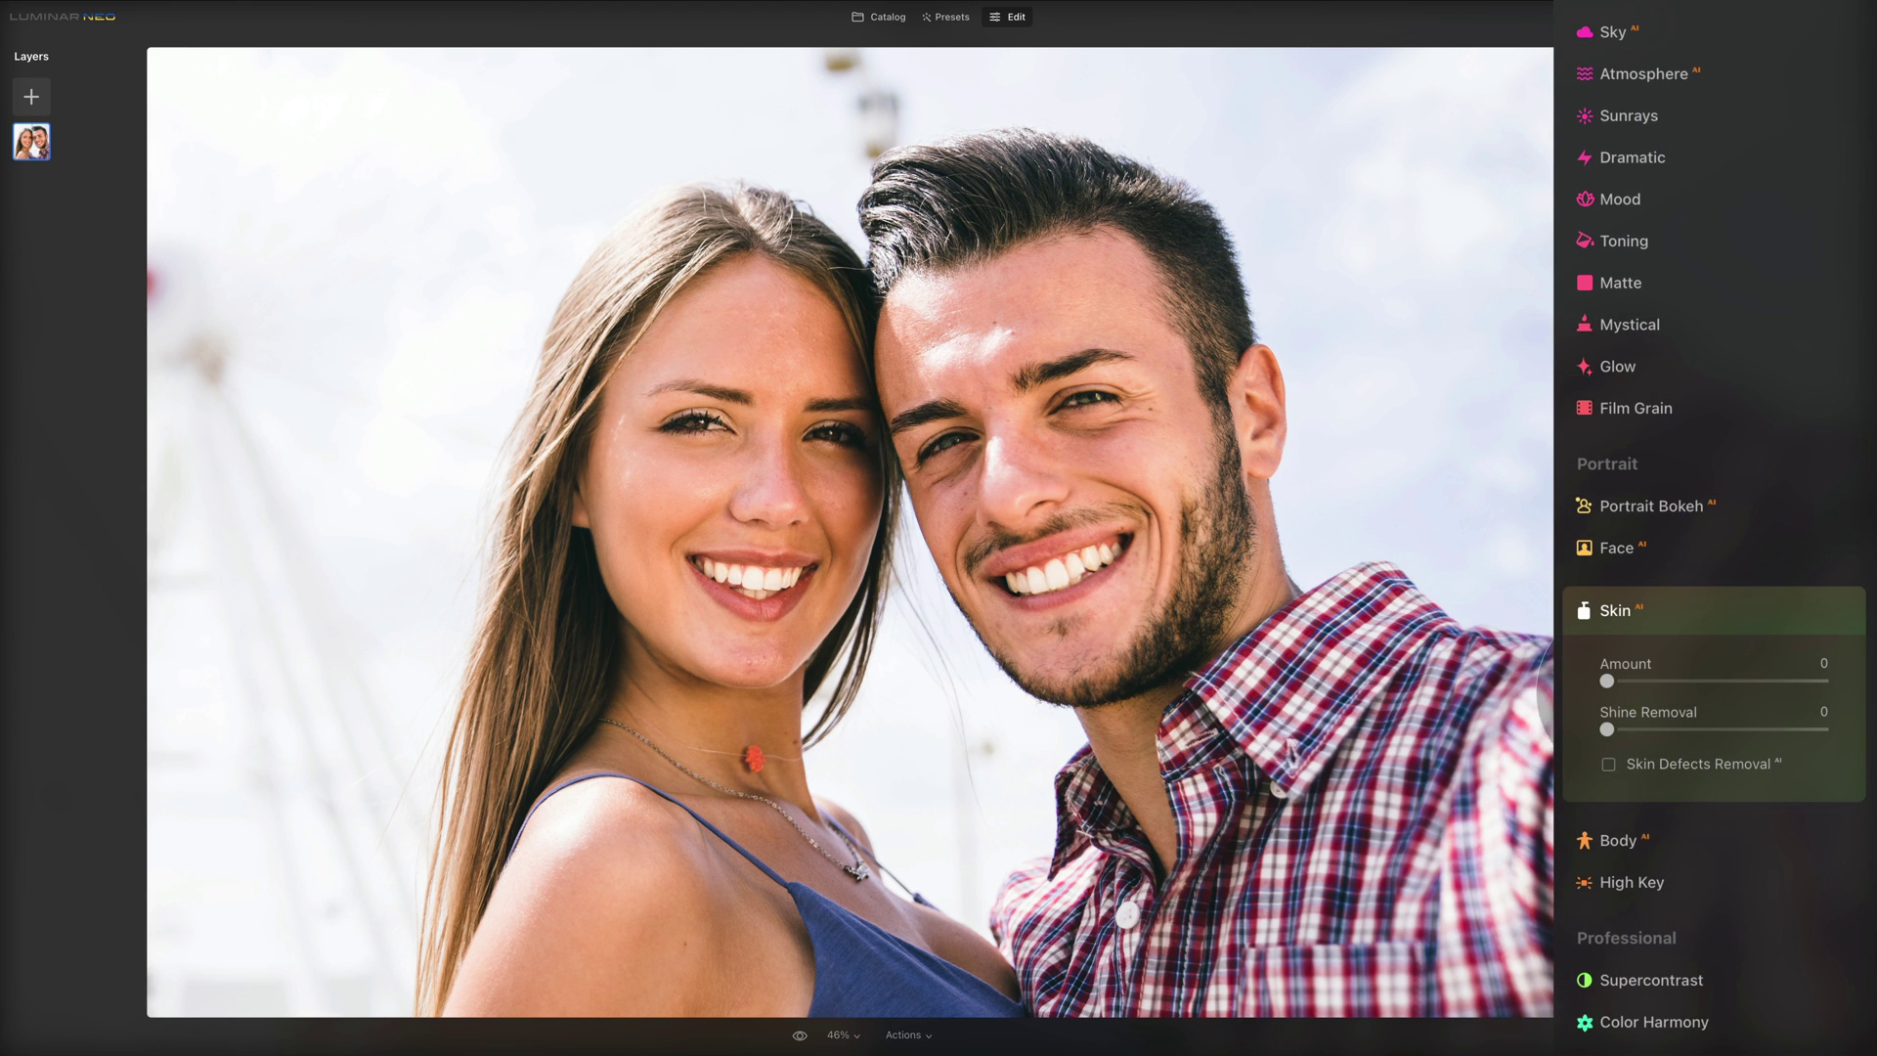
Try a low Skin AI Amount, reset it, set it to 86, and compare the faces with and without the effect
left_click_drag(1611, 677, 1656, 679)
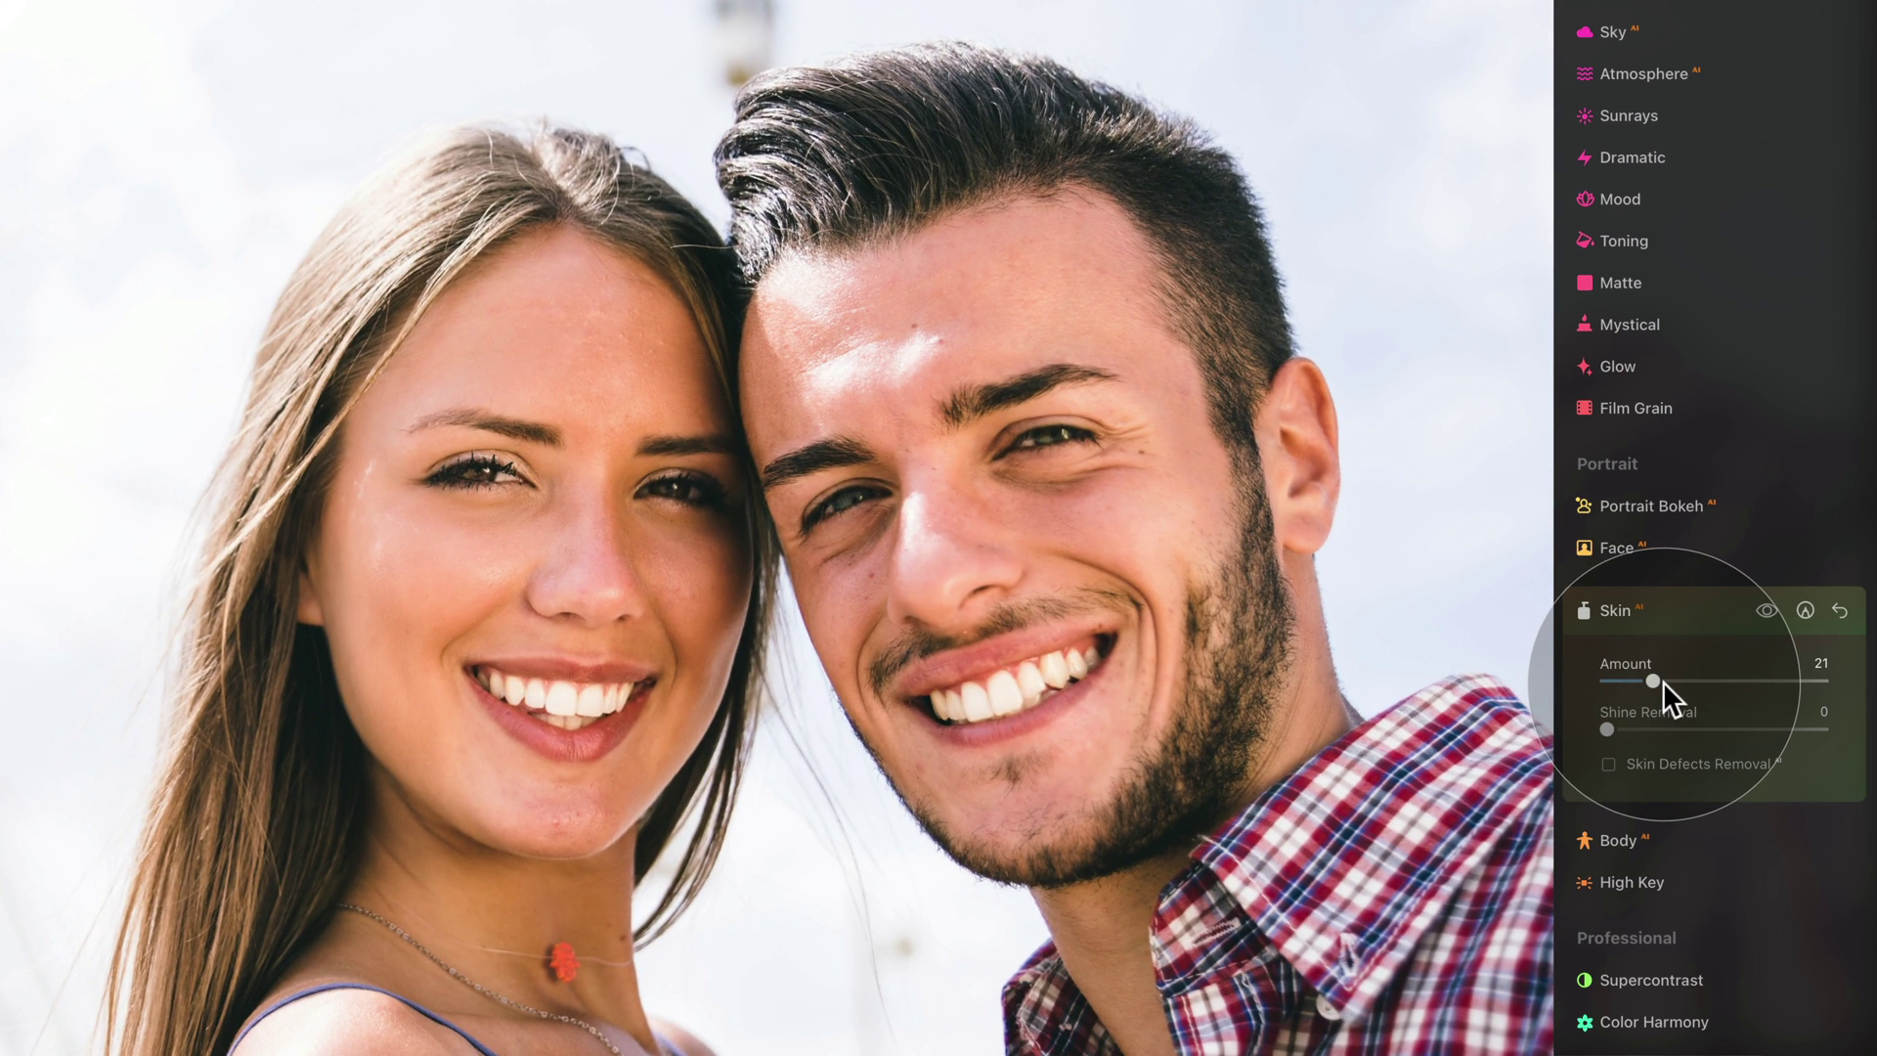
double_click(1704, 681)
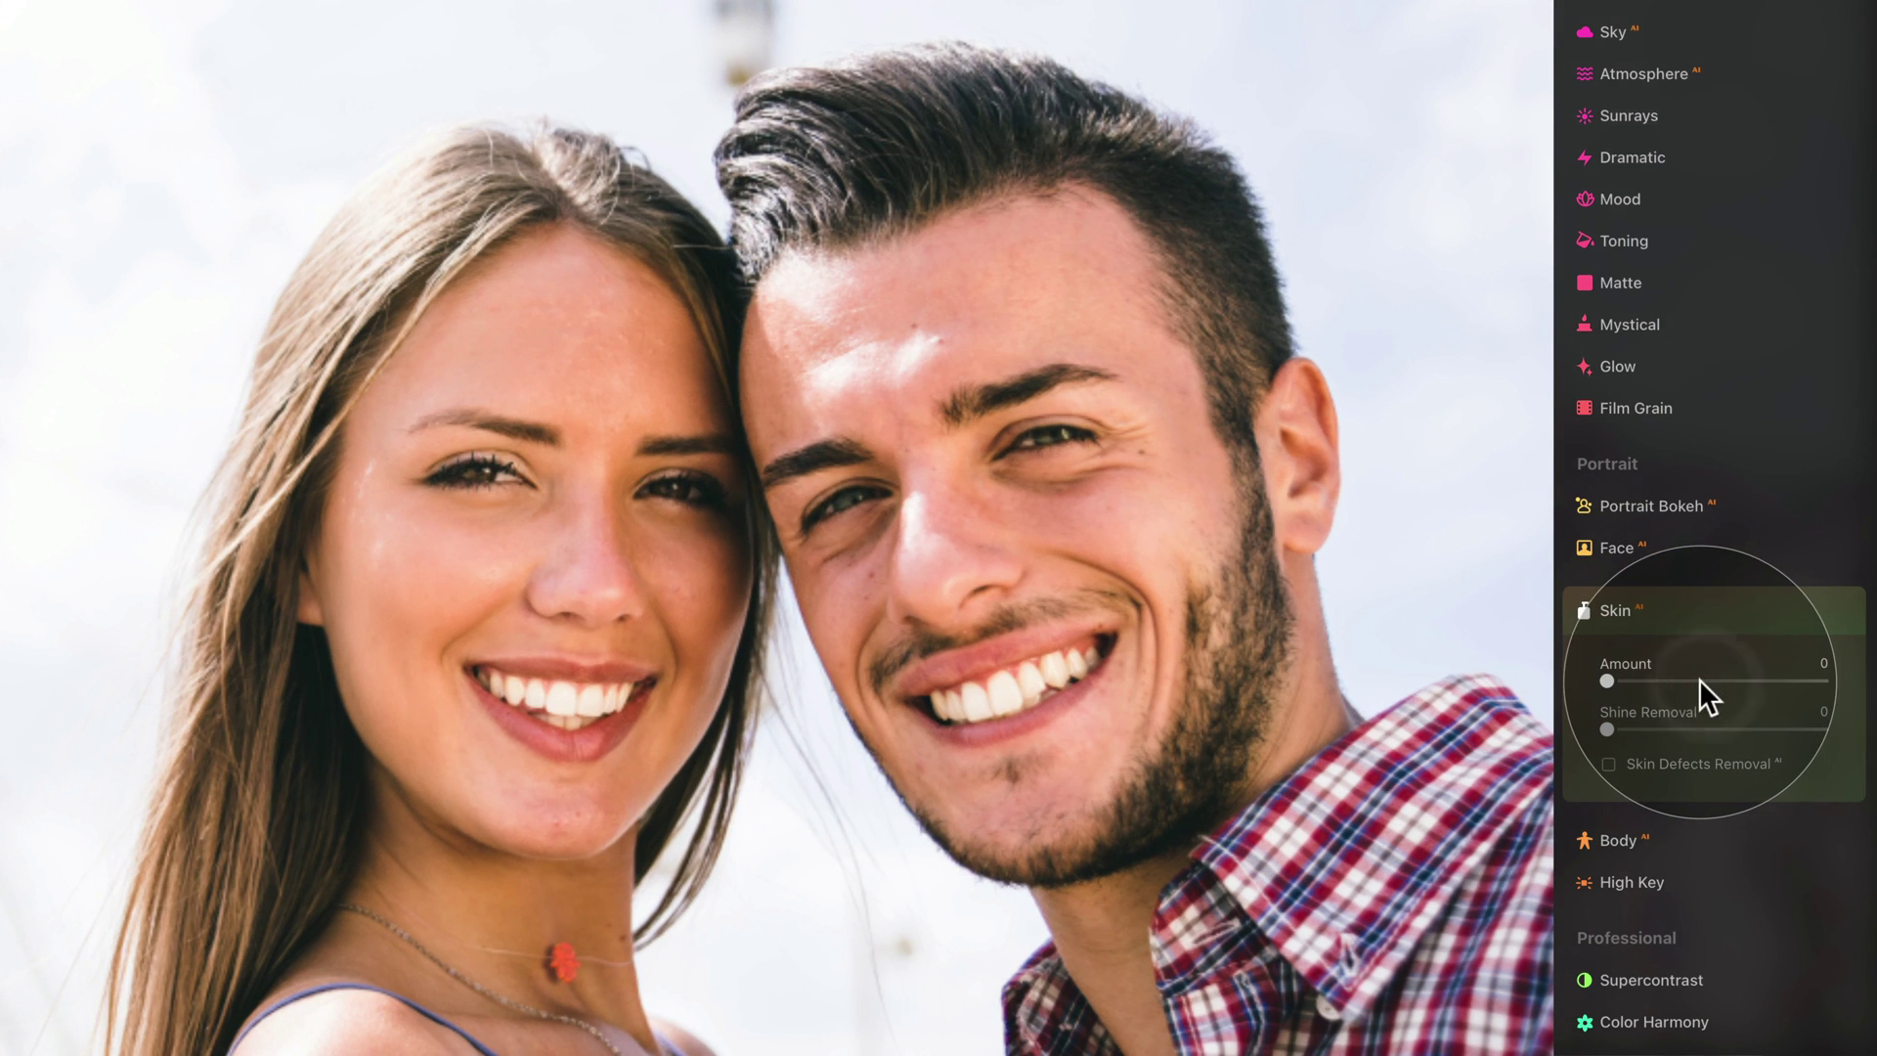
left_click_drag(1700, 678, 1797, 679)
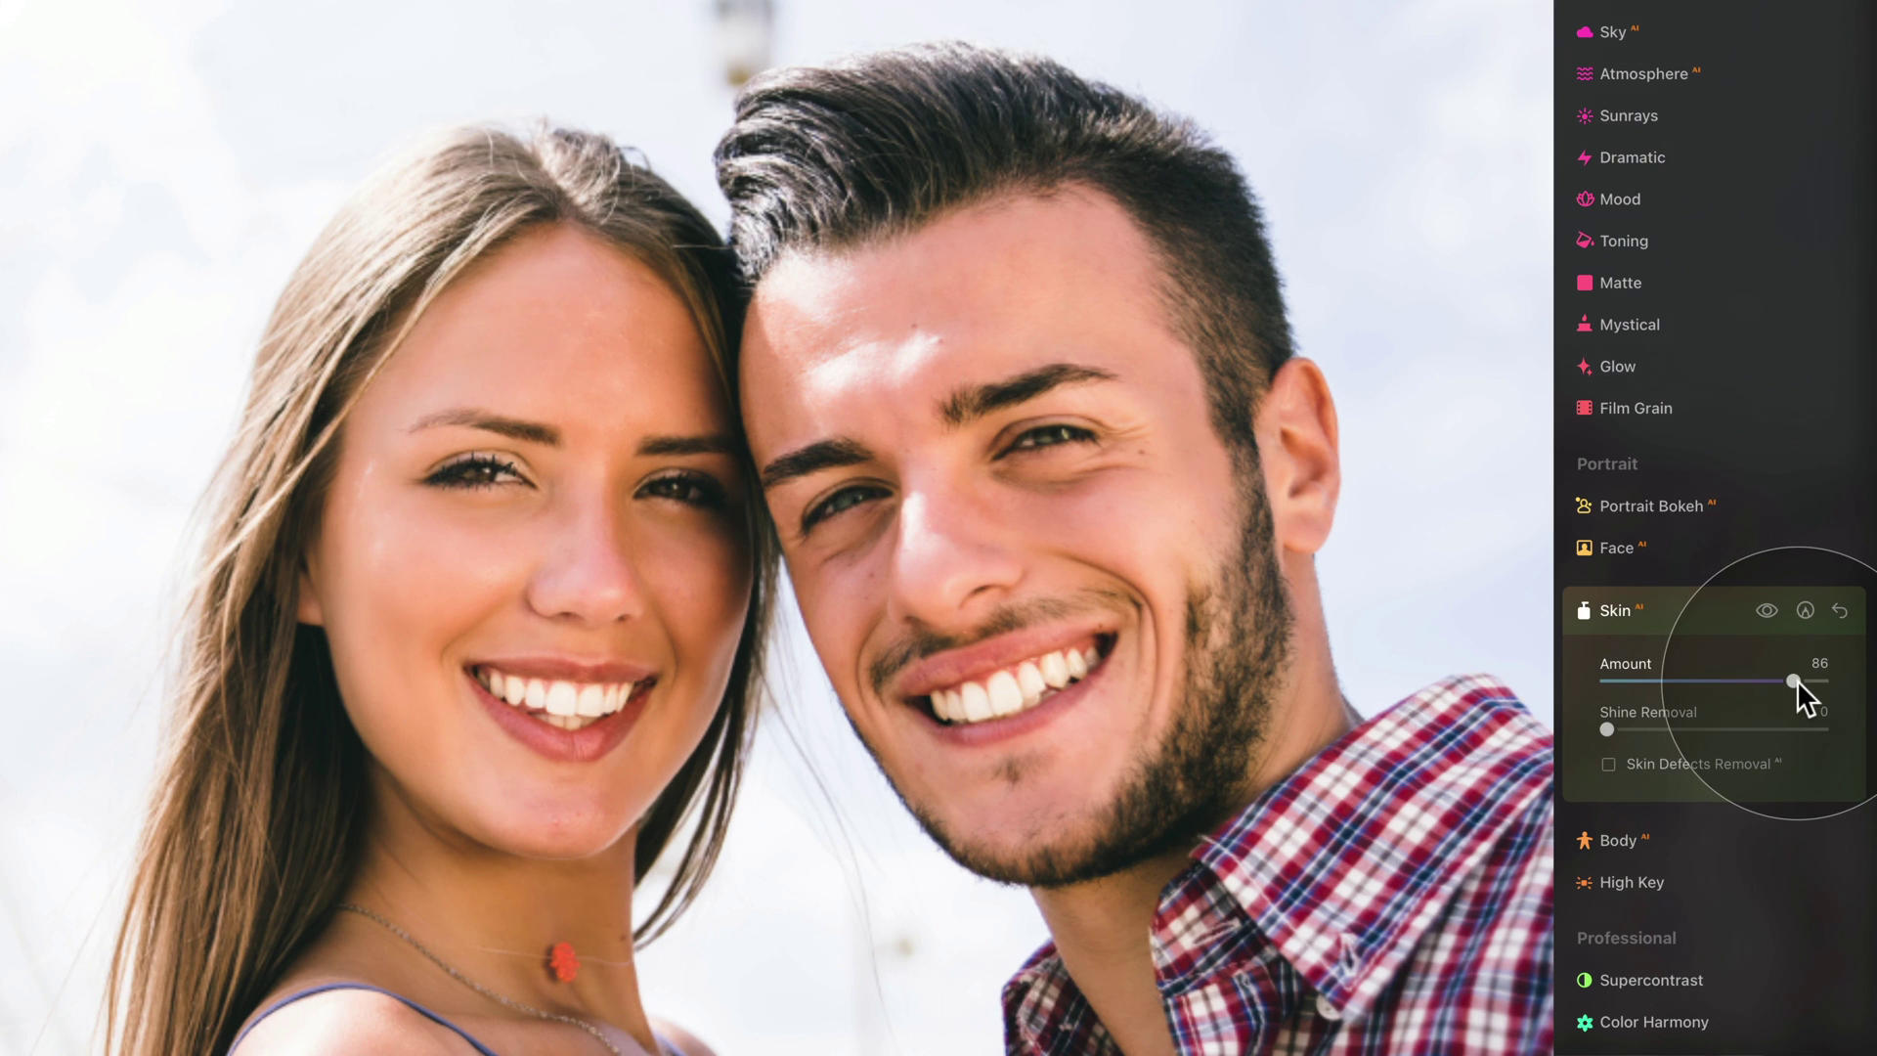
left_click(1767, 612)
left_click(1768, 612)
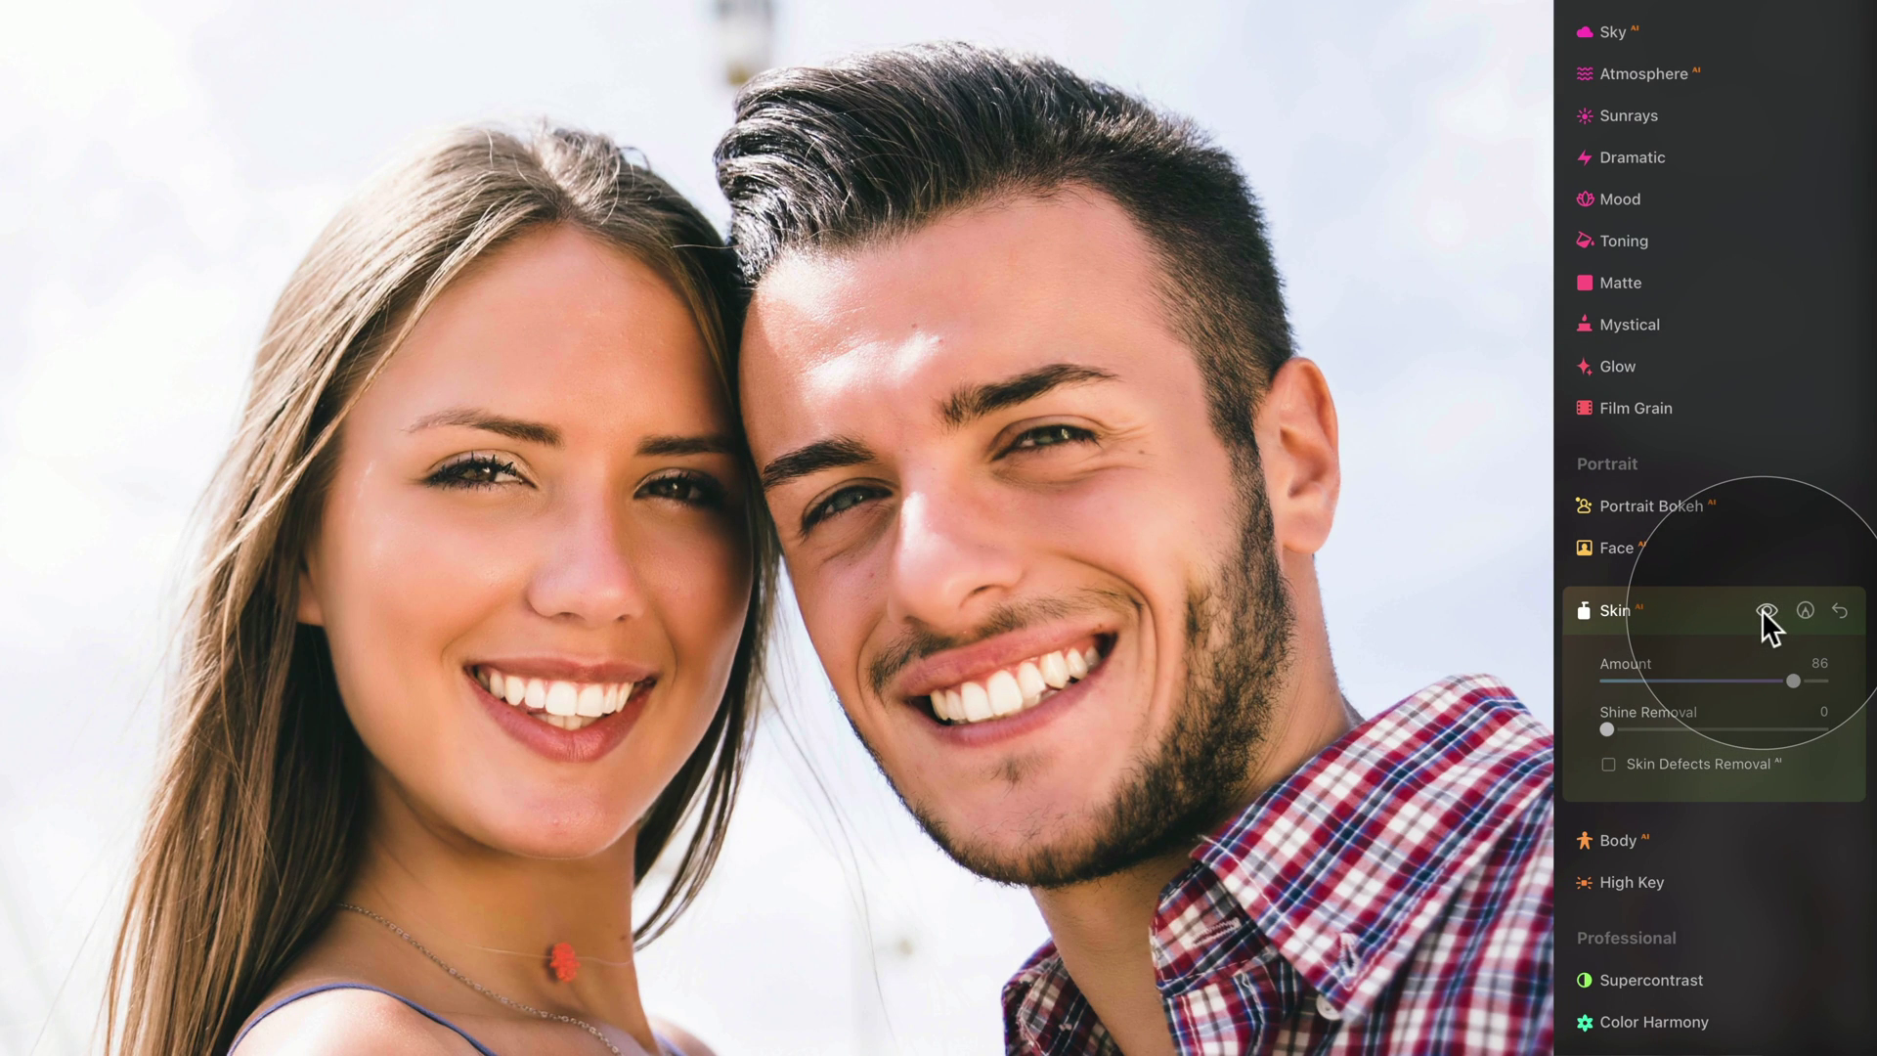
left_click(1764, 610)
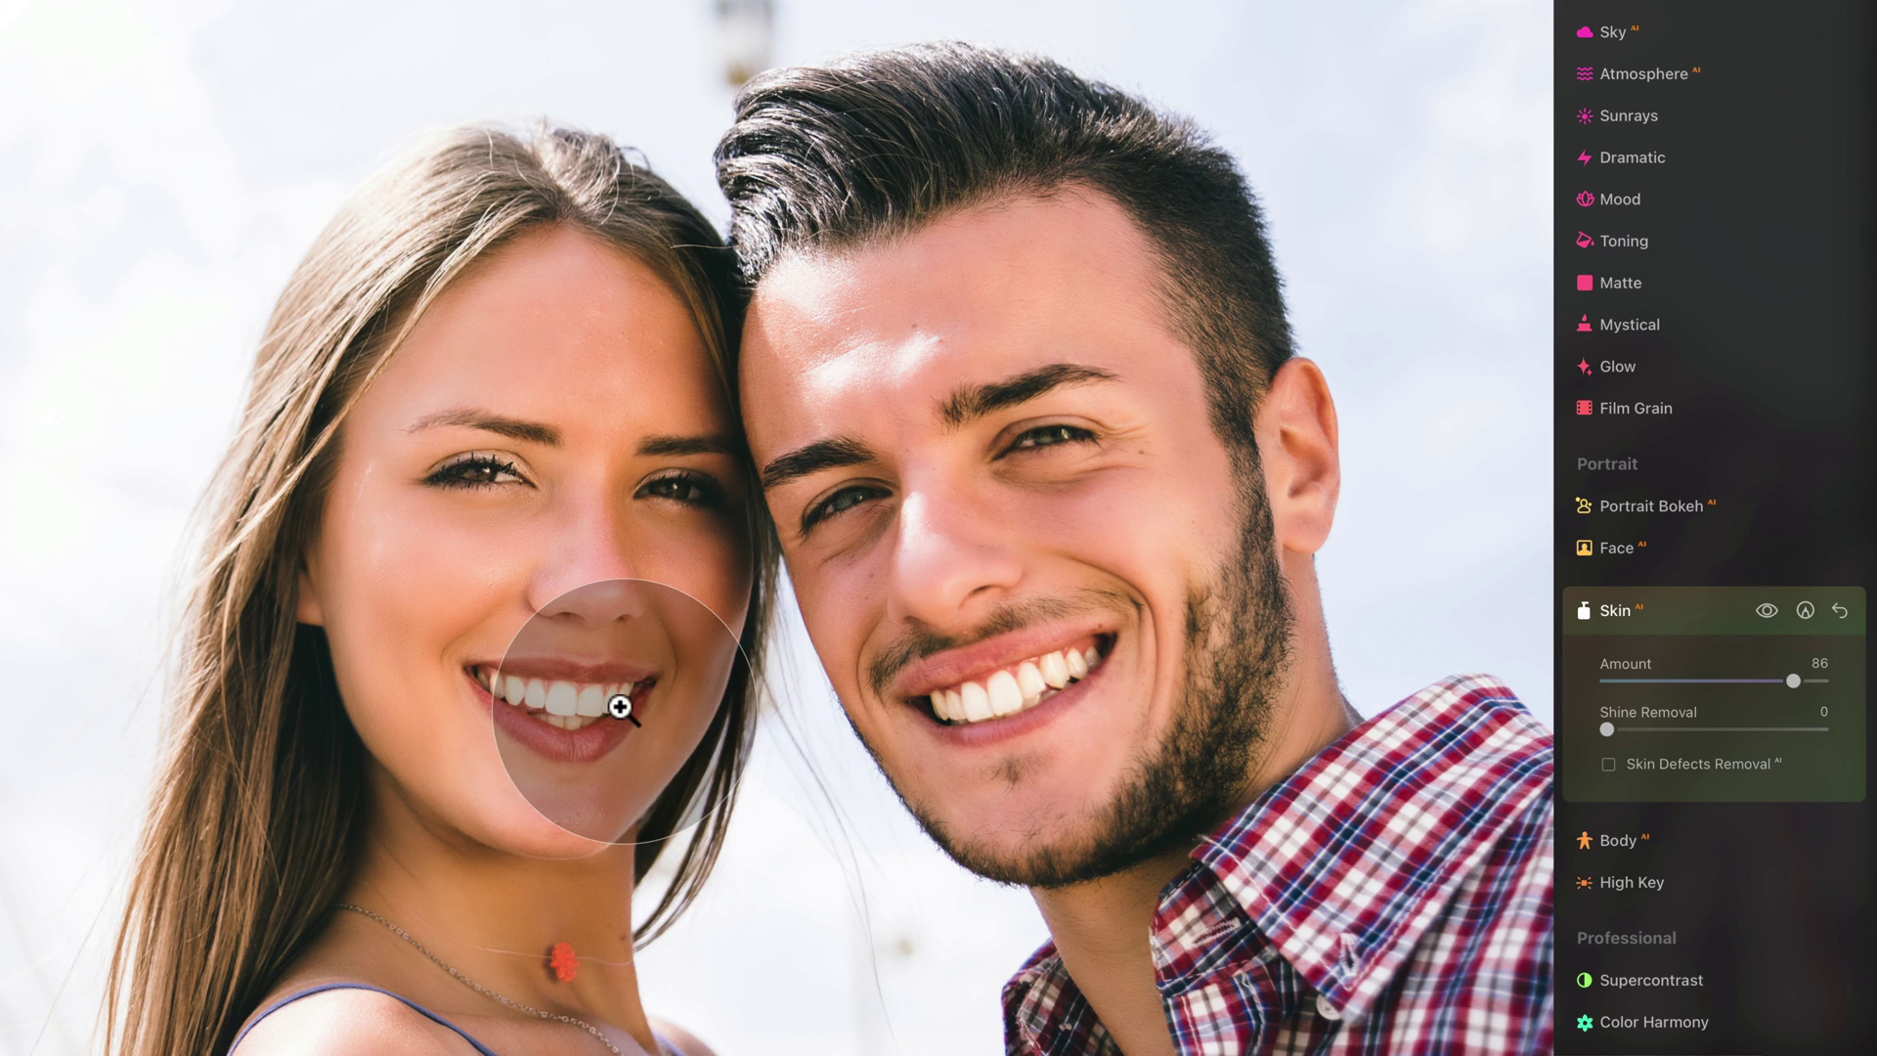
Set the Skin AI Amount to 62 and Shine Removal to 100, comparing the skin with and without the effect
left_click_drag(1793, 681, 1741, 681)
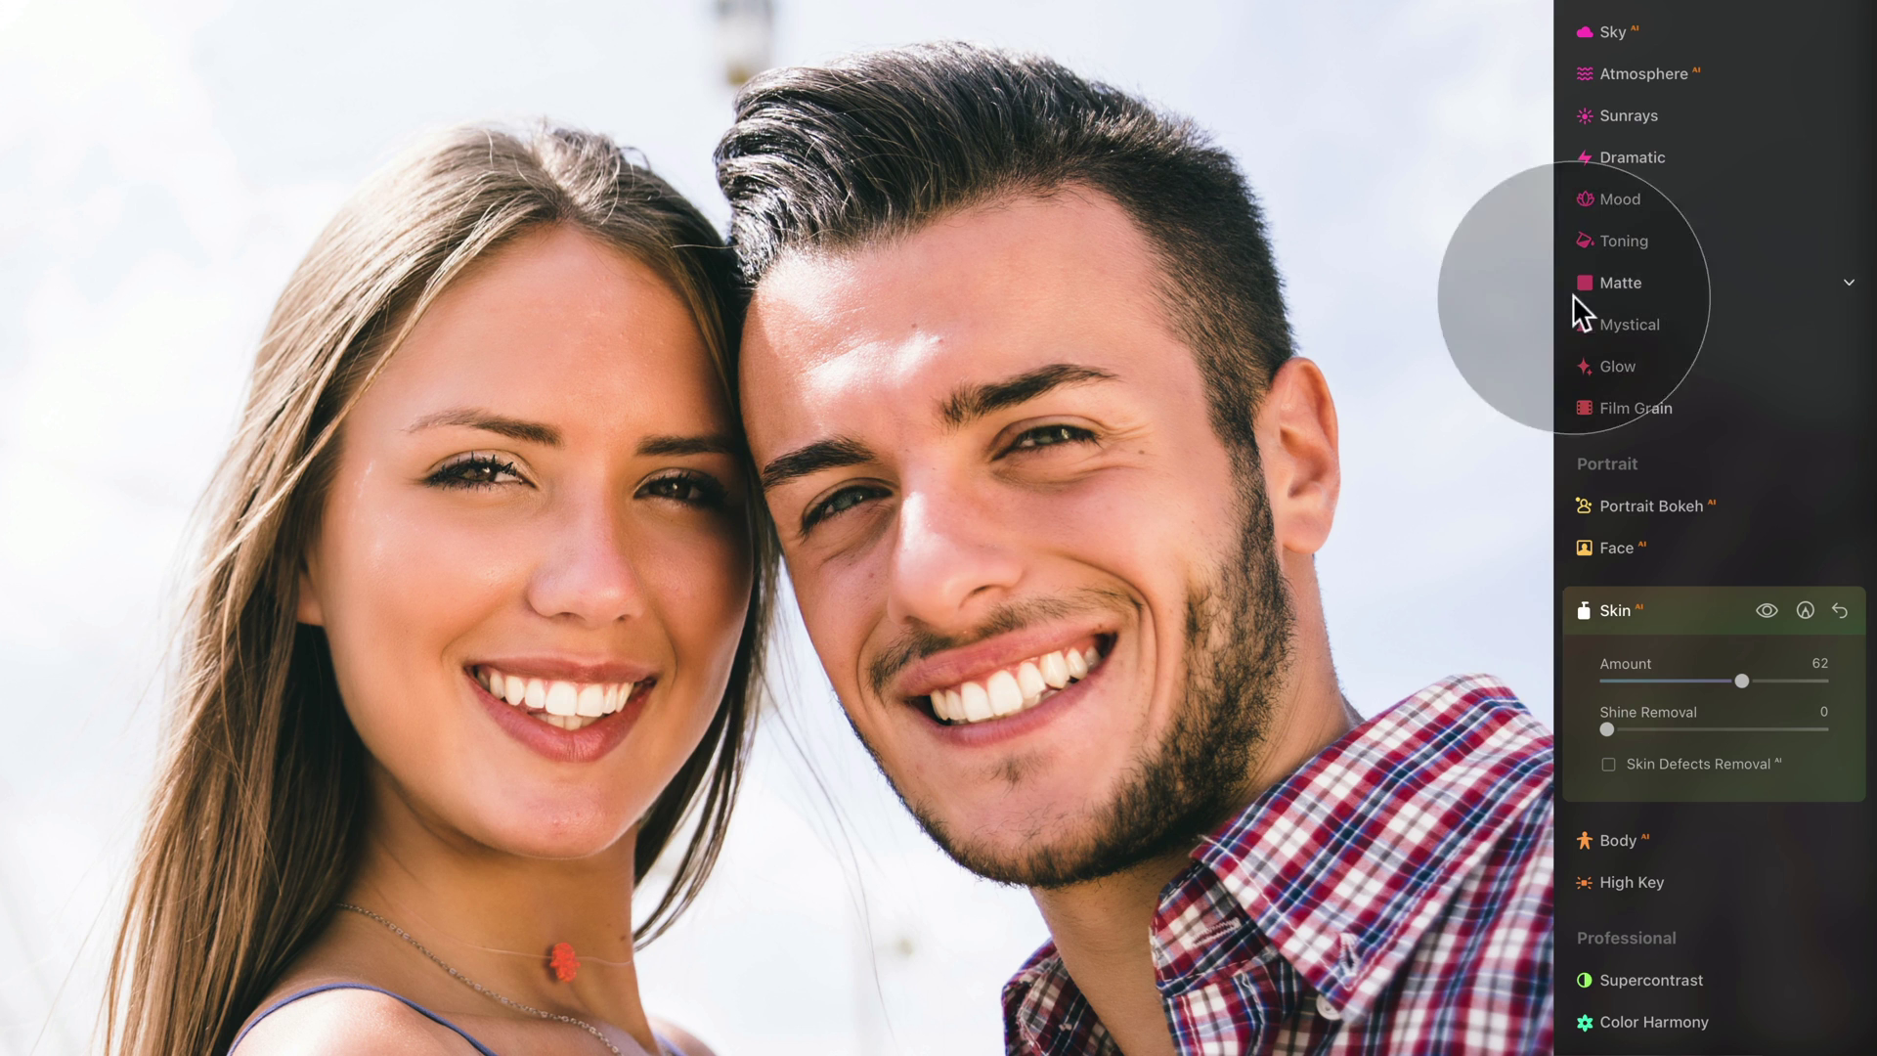
left_click_drag(1614, 727, 1843, 735)
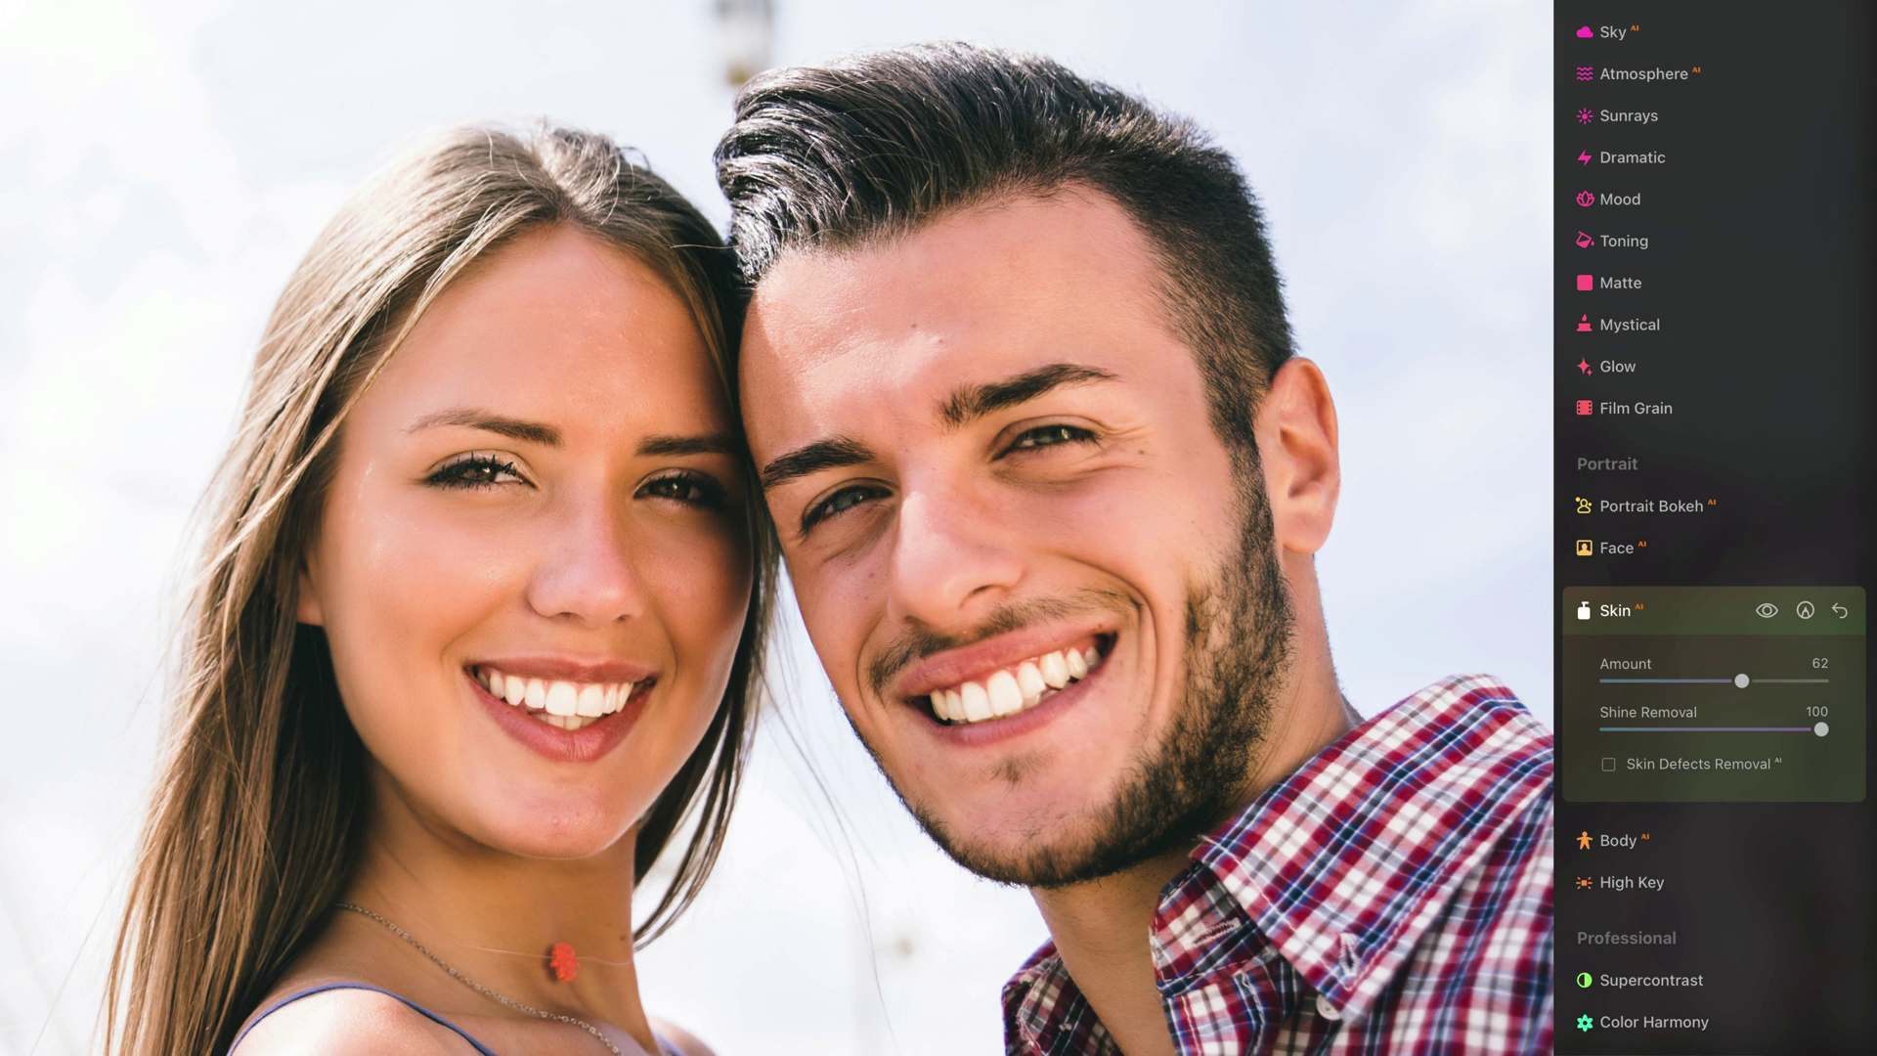
left_click(1767, 609)
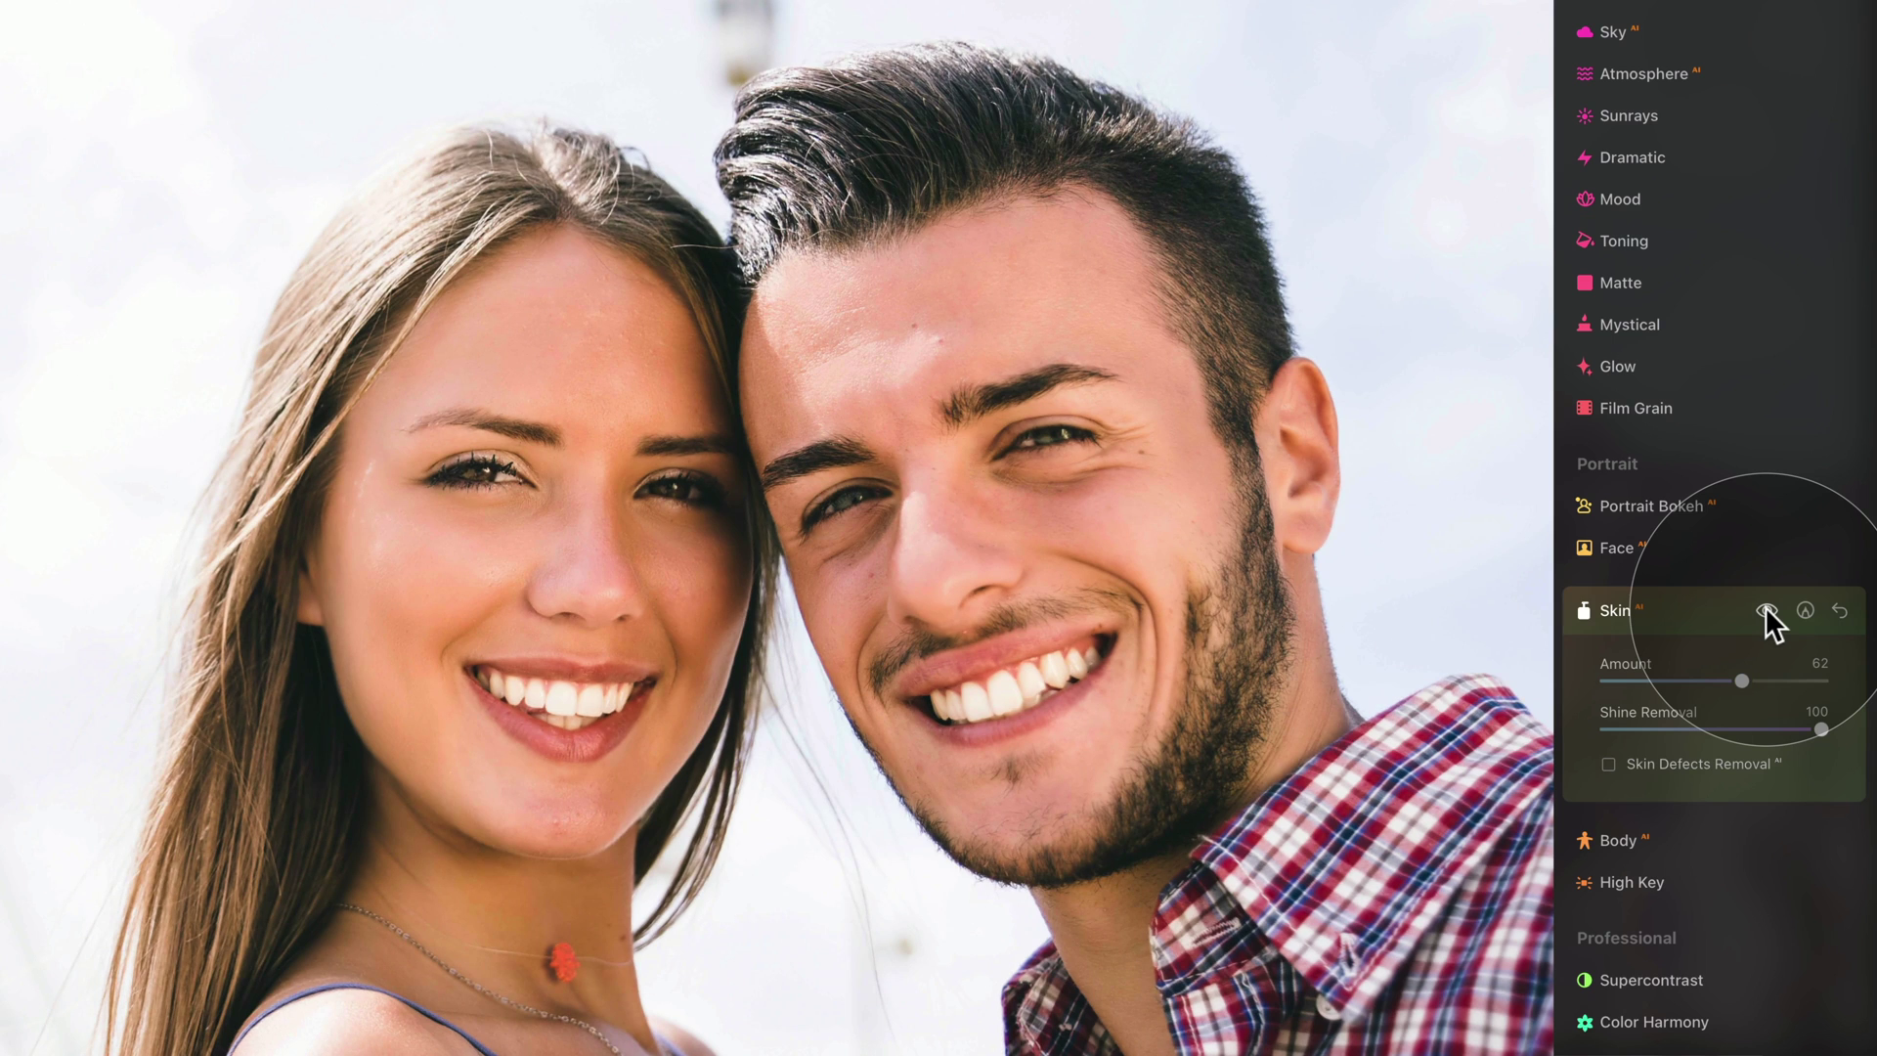
Toggle Skin Defects Removal to compare the blemishes on both faces, leaving it enabled
left_click(1682, 765)
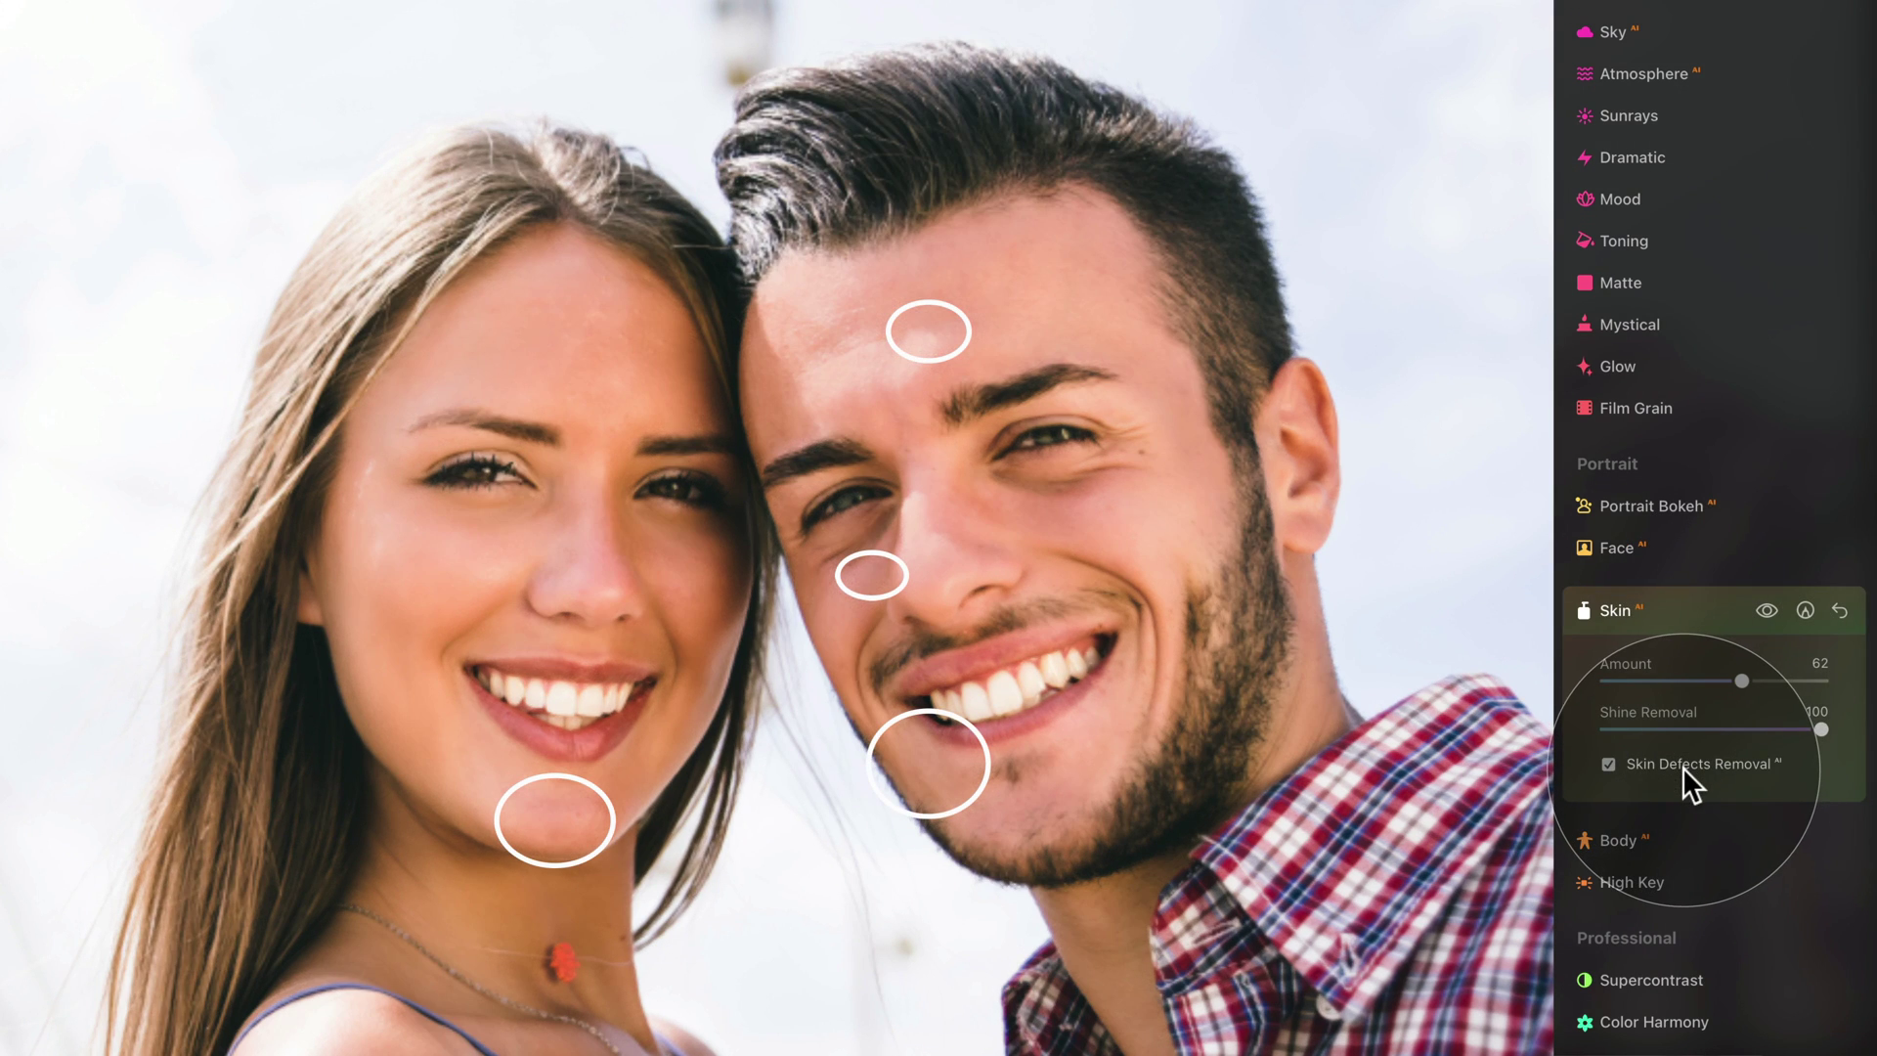
left_click(1681, 767)
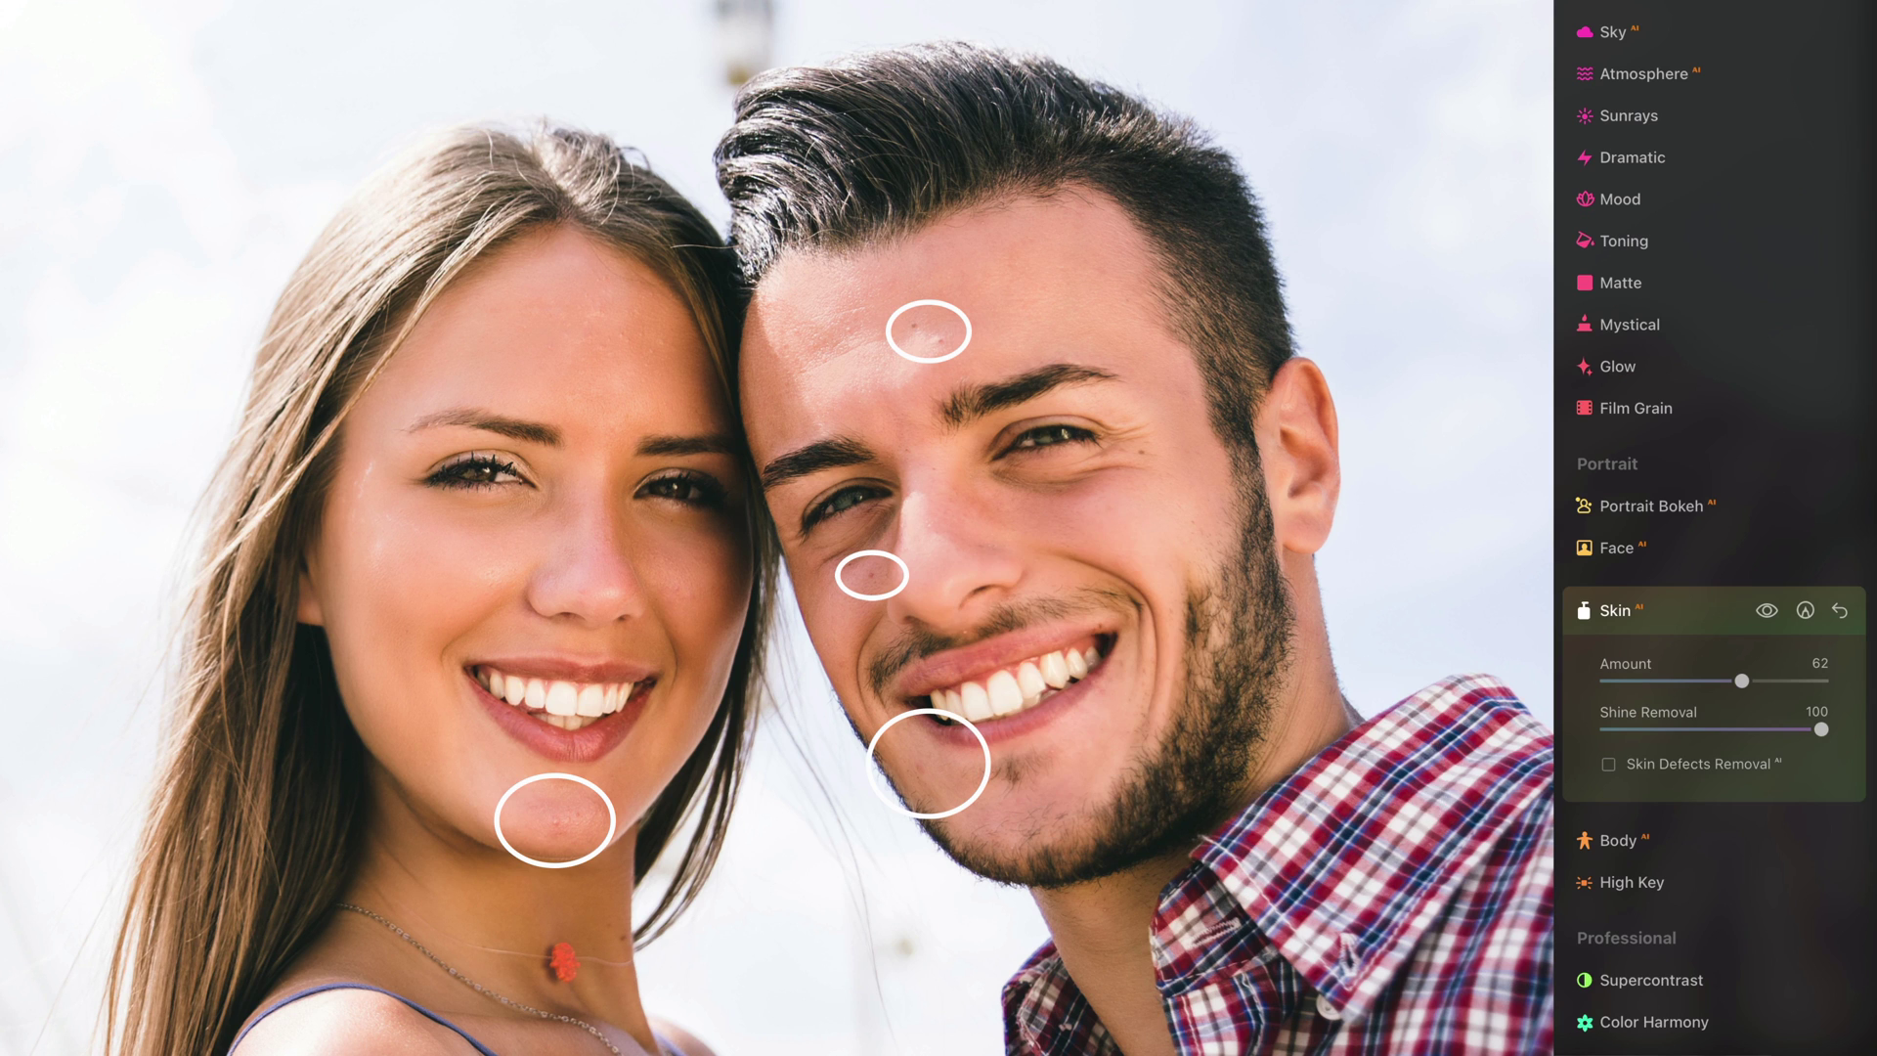
left_click(1609, 765)
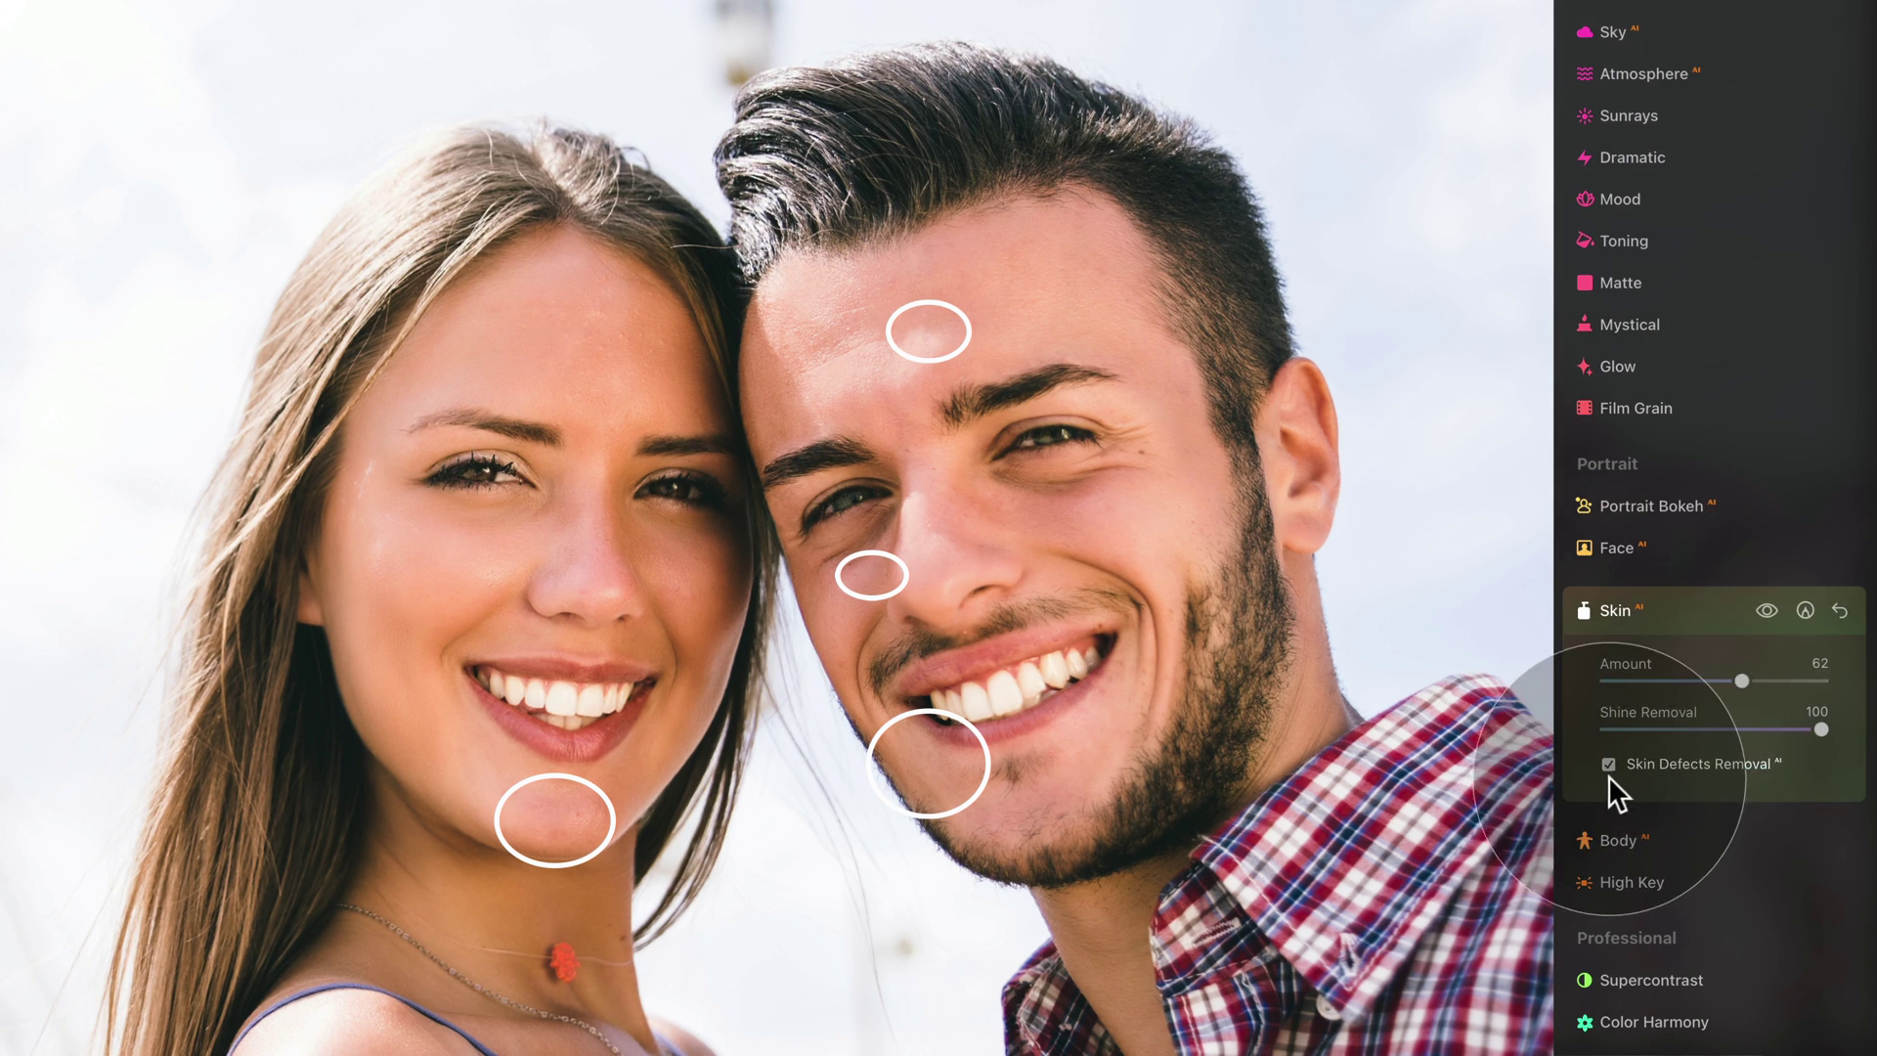
left_click(1610, 765)
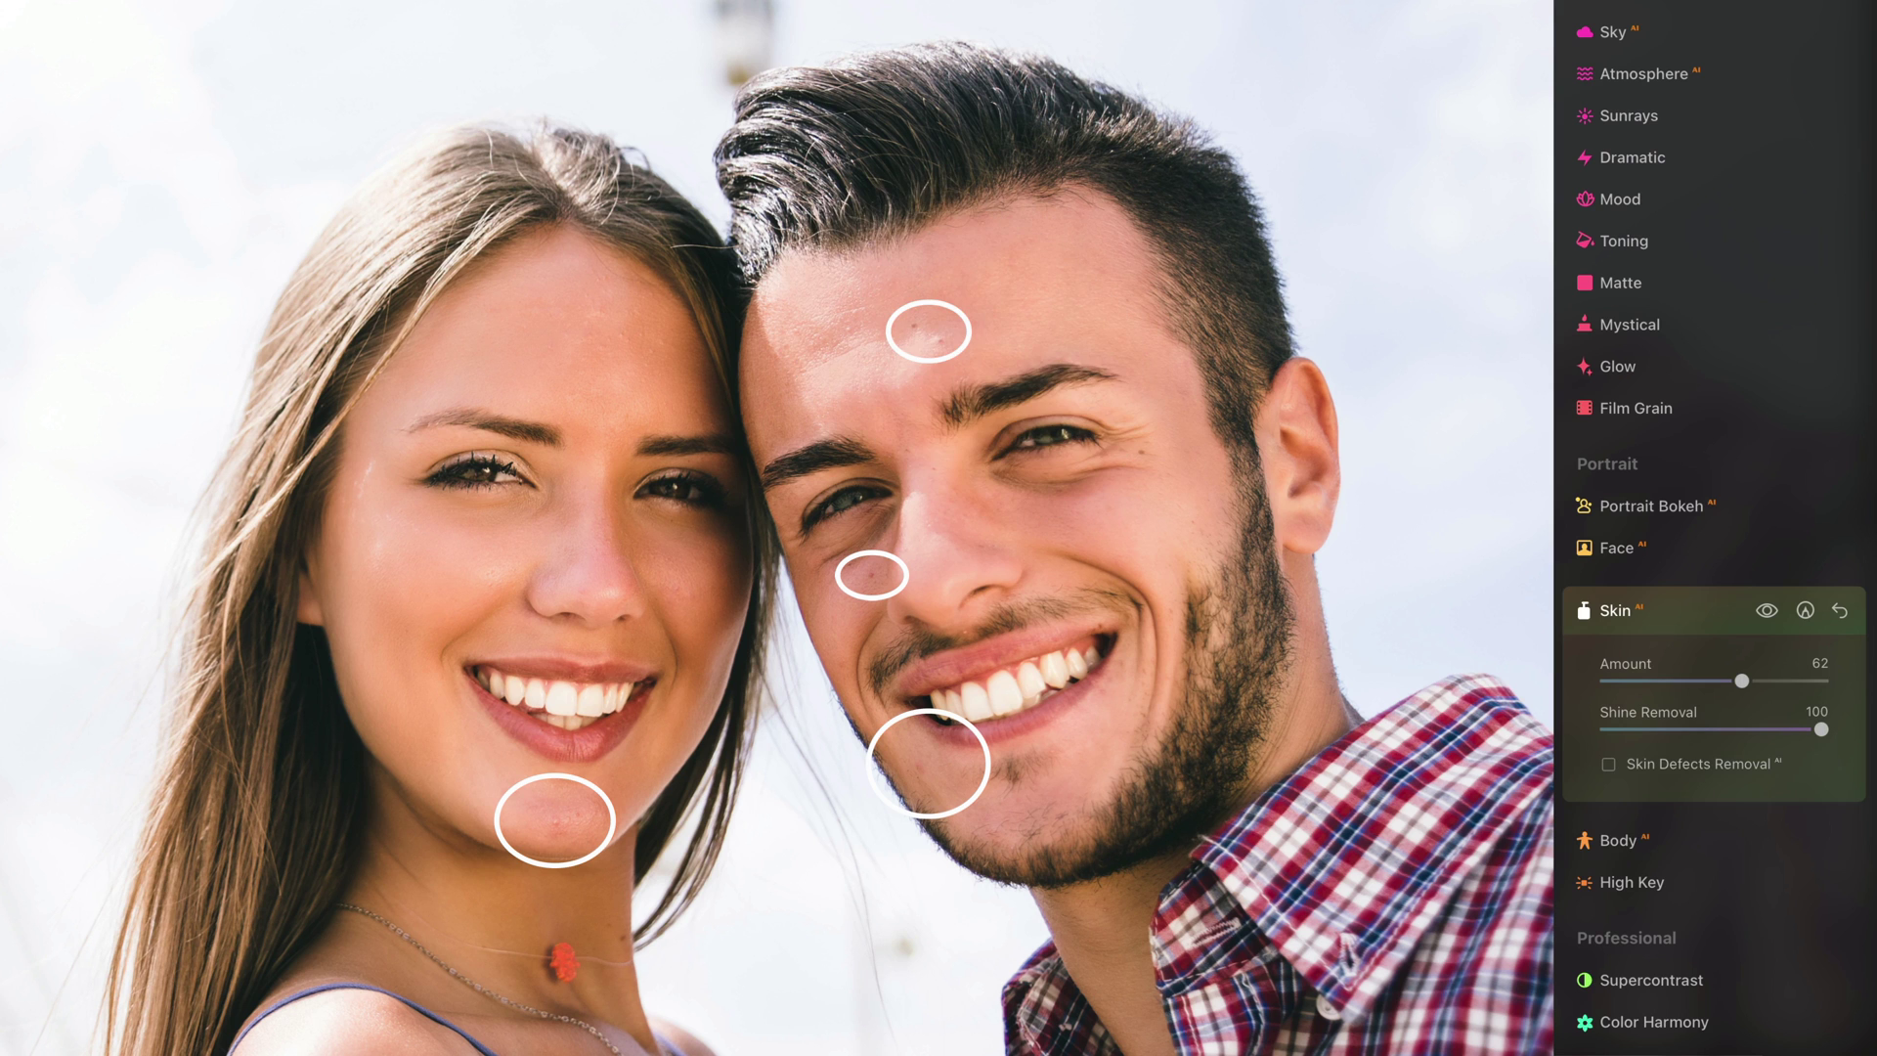
left_click(1608, 764)
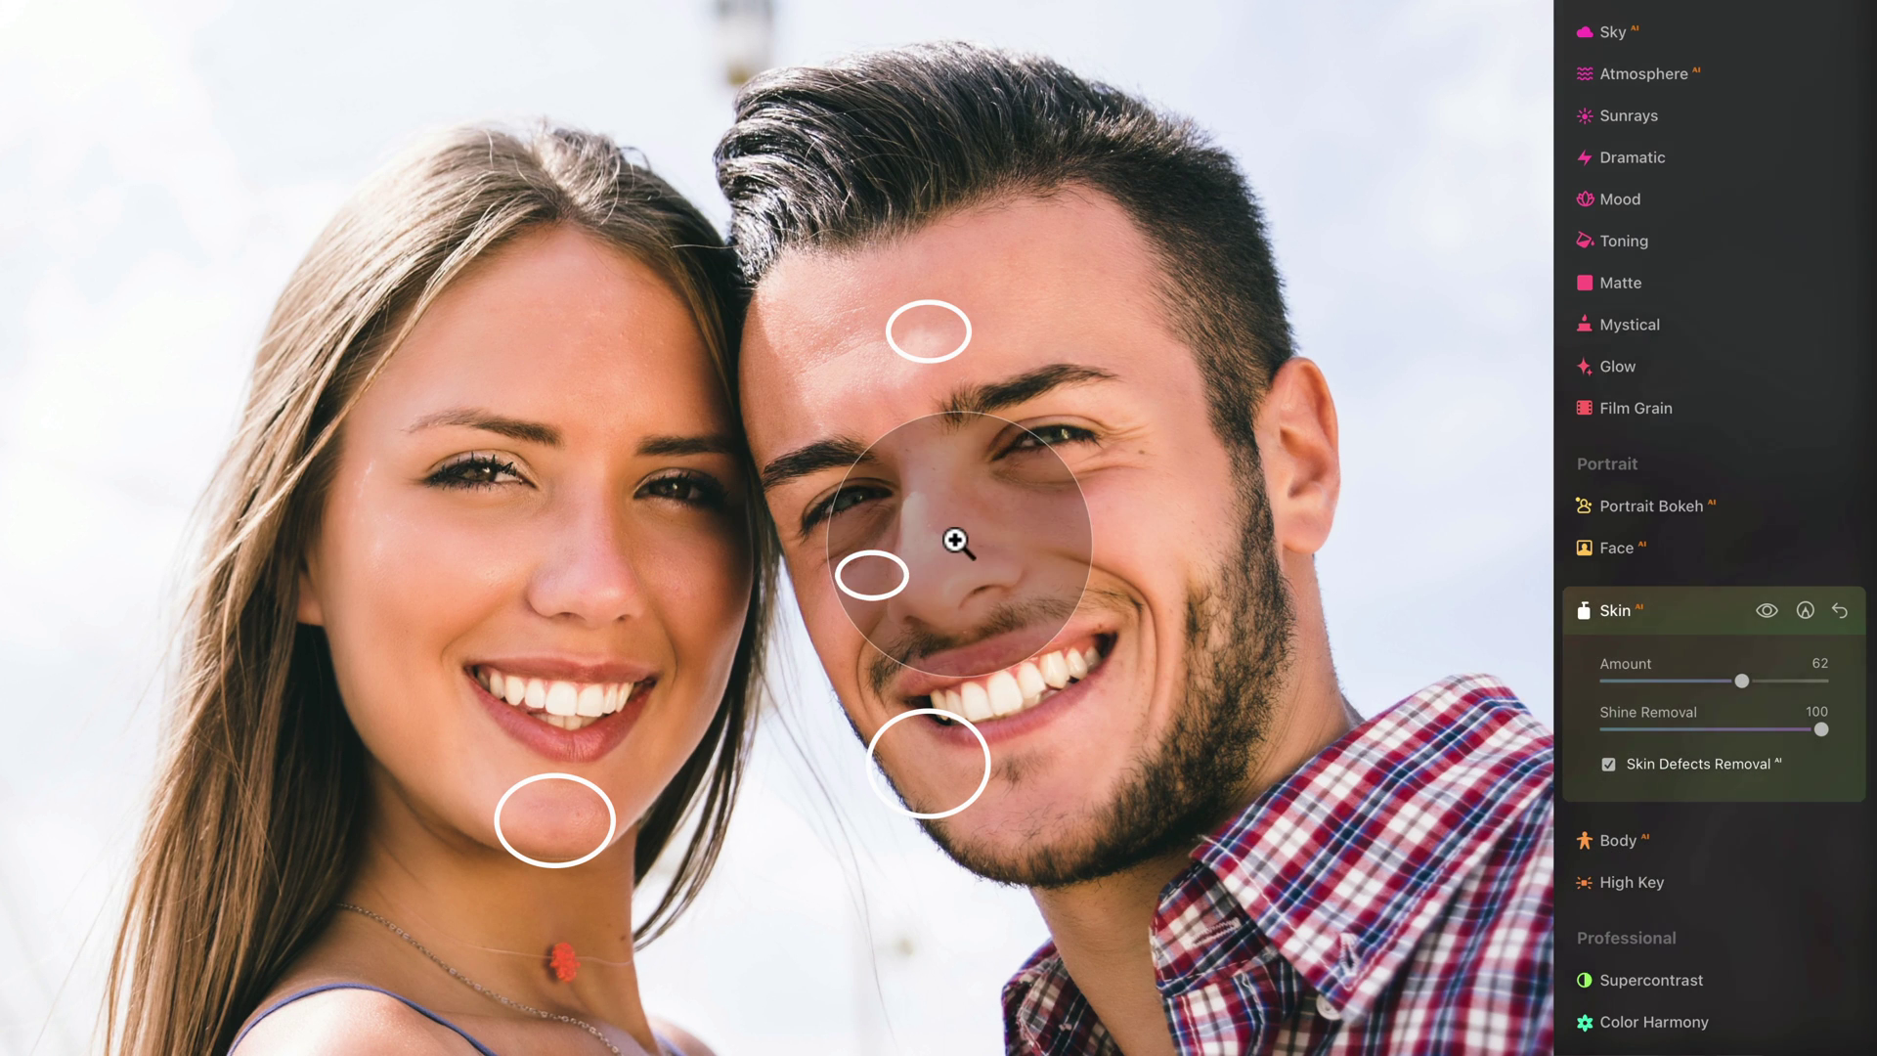
Erase the Skin AI effect from the blemish and shine on the man's forehead with a mask eraser of size 53 and softness 62
left_click(1806, 610)
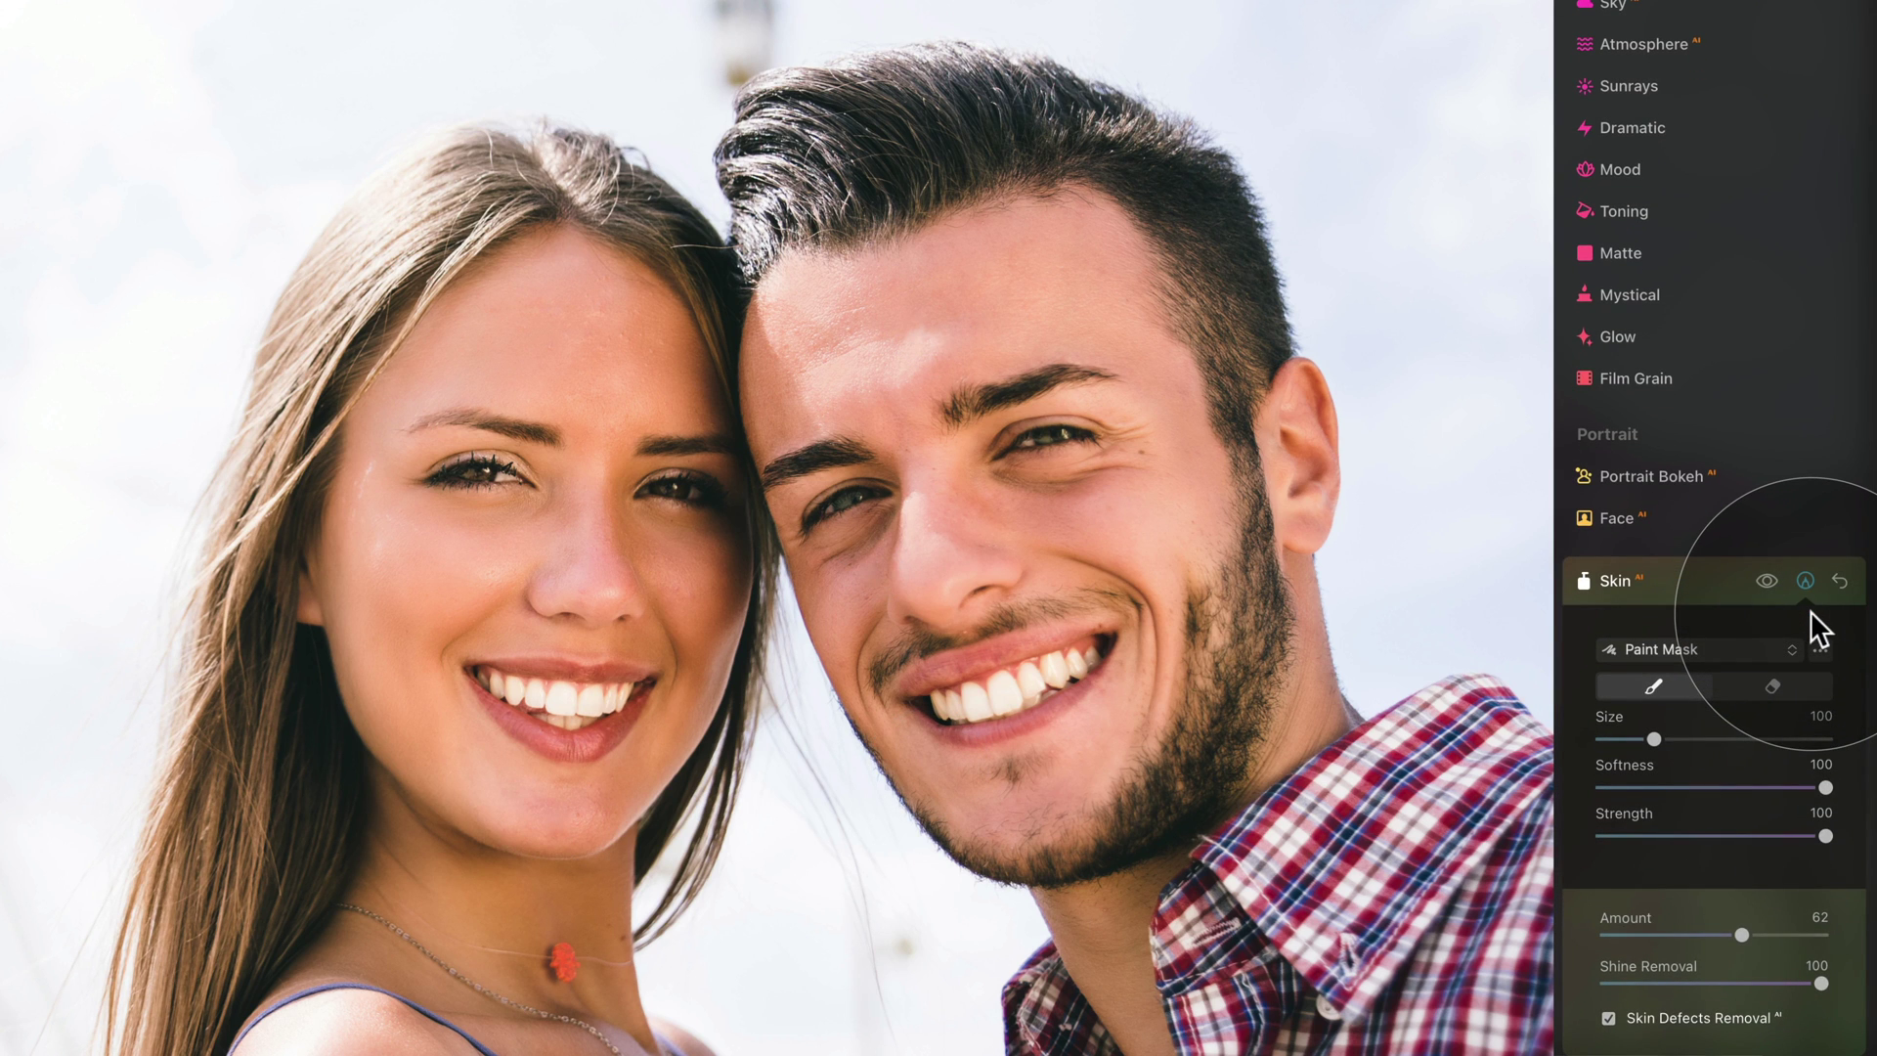
left_click(1772, 688)
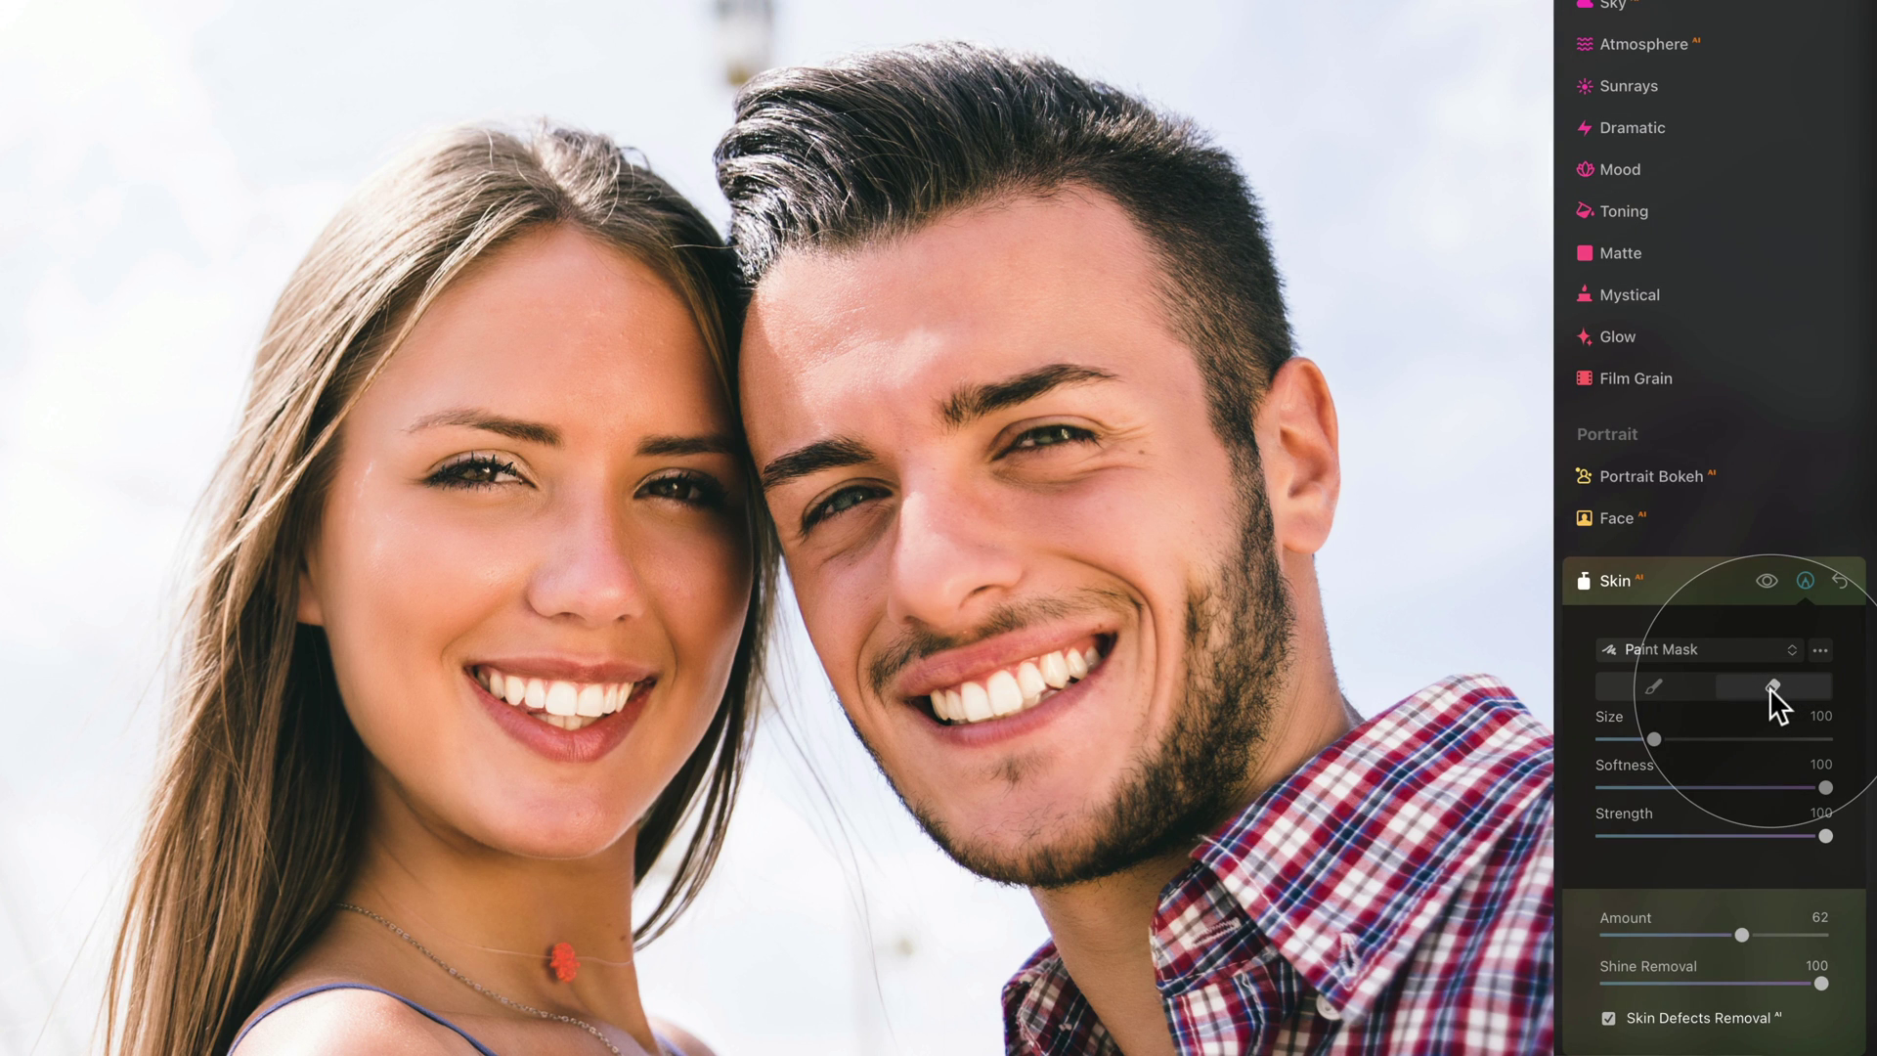
left_click(1729, 651)
left_click(1729, 654)
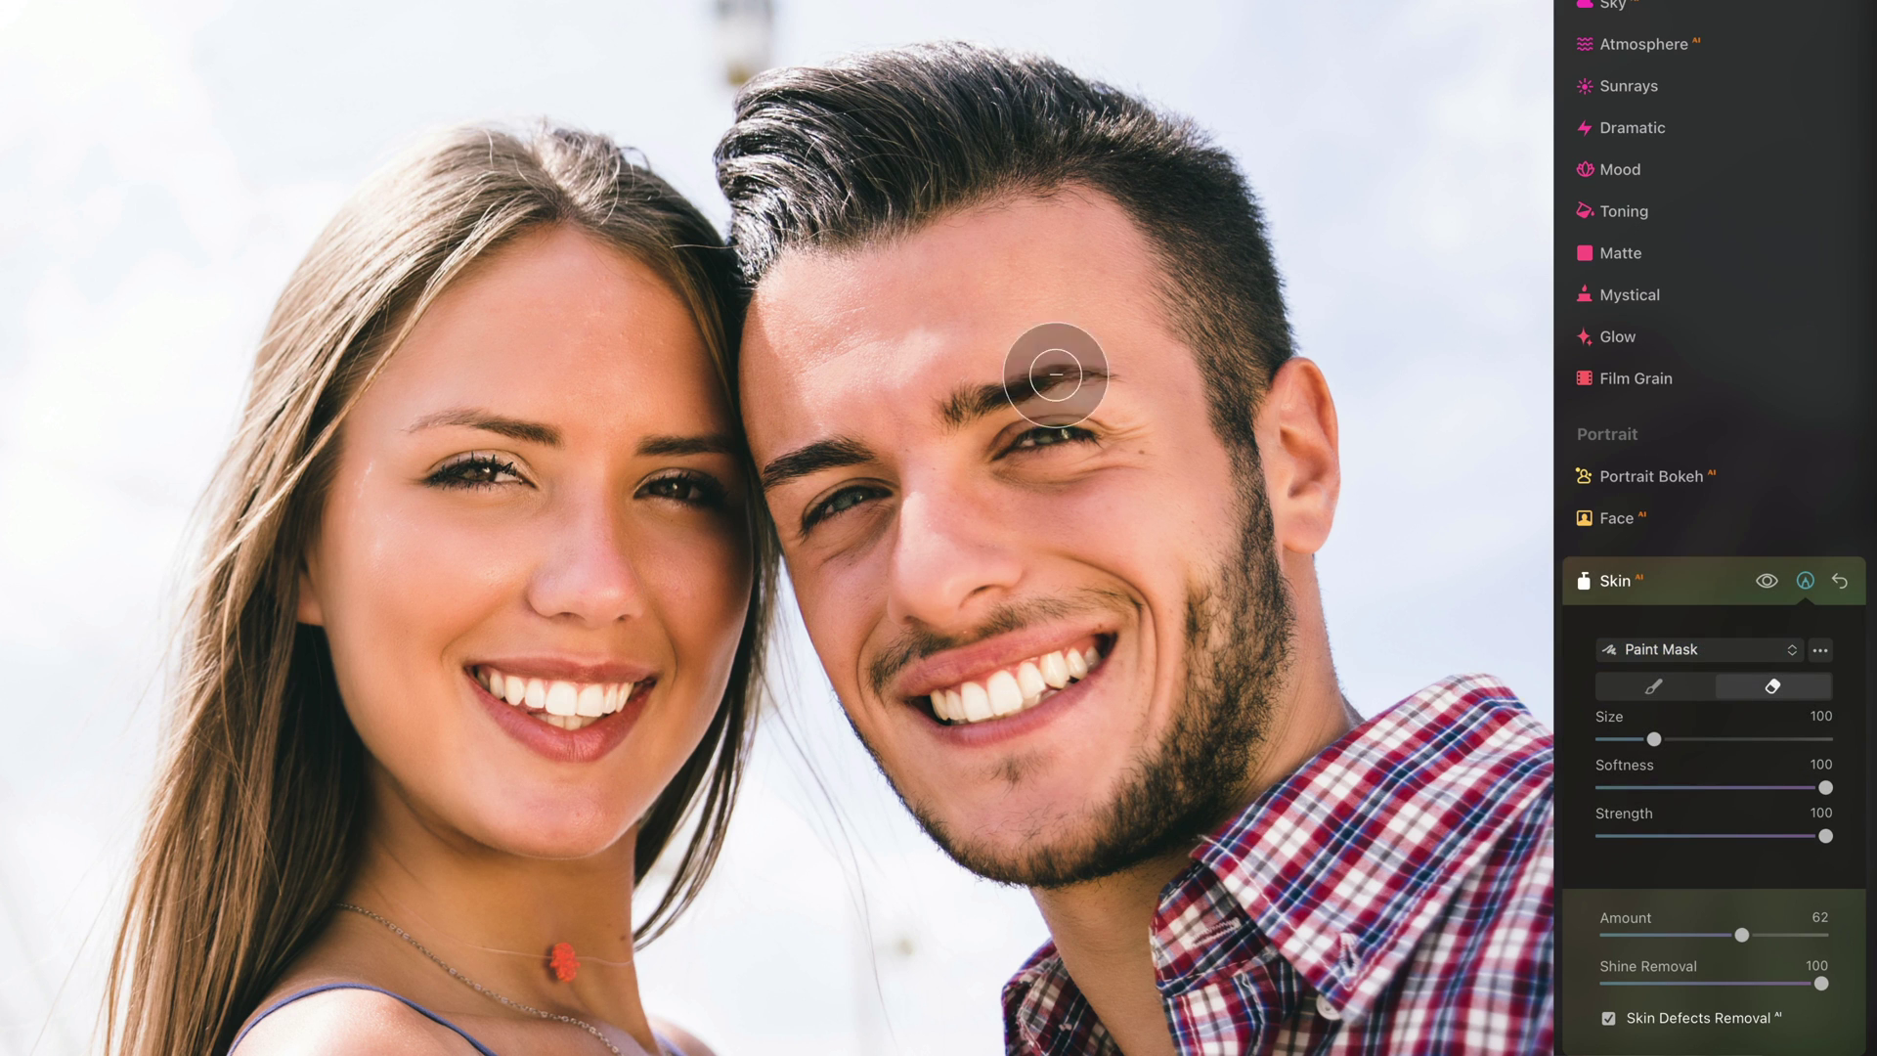
left_click_drag(1652, 741, 1627, 741)
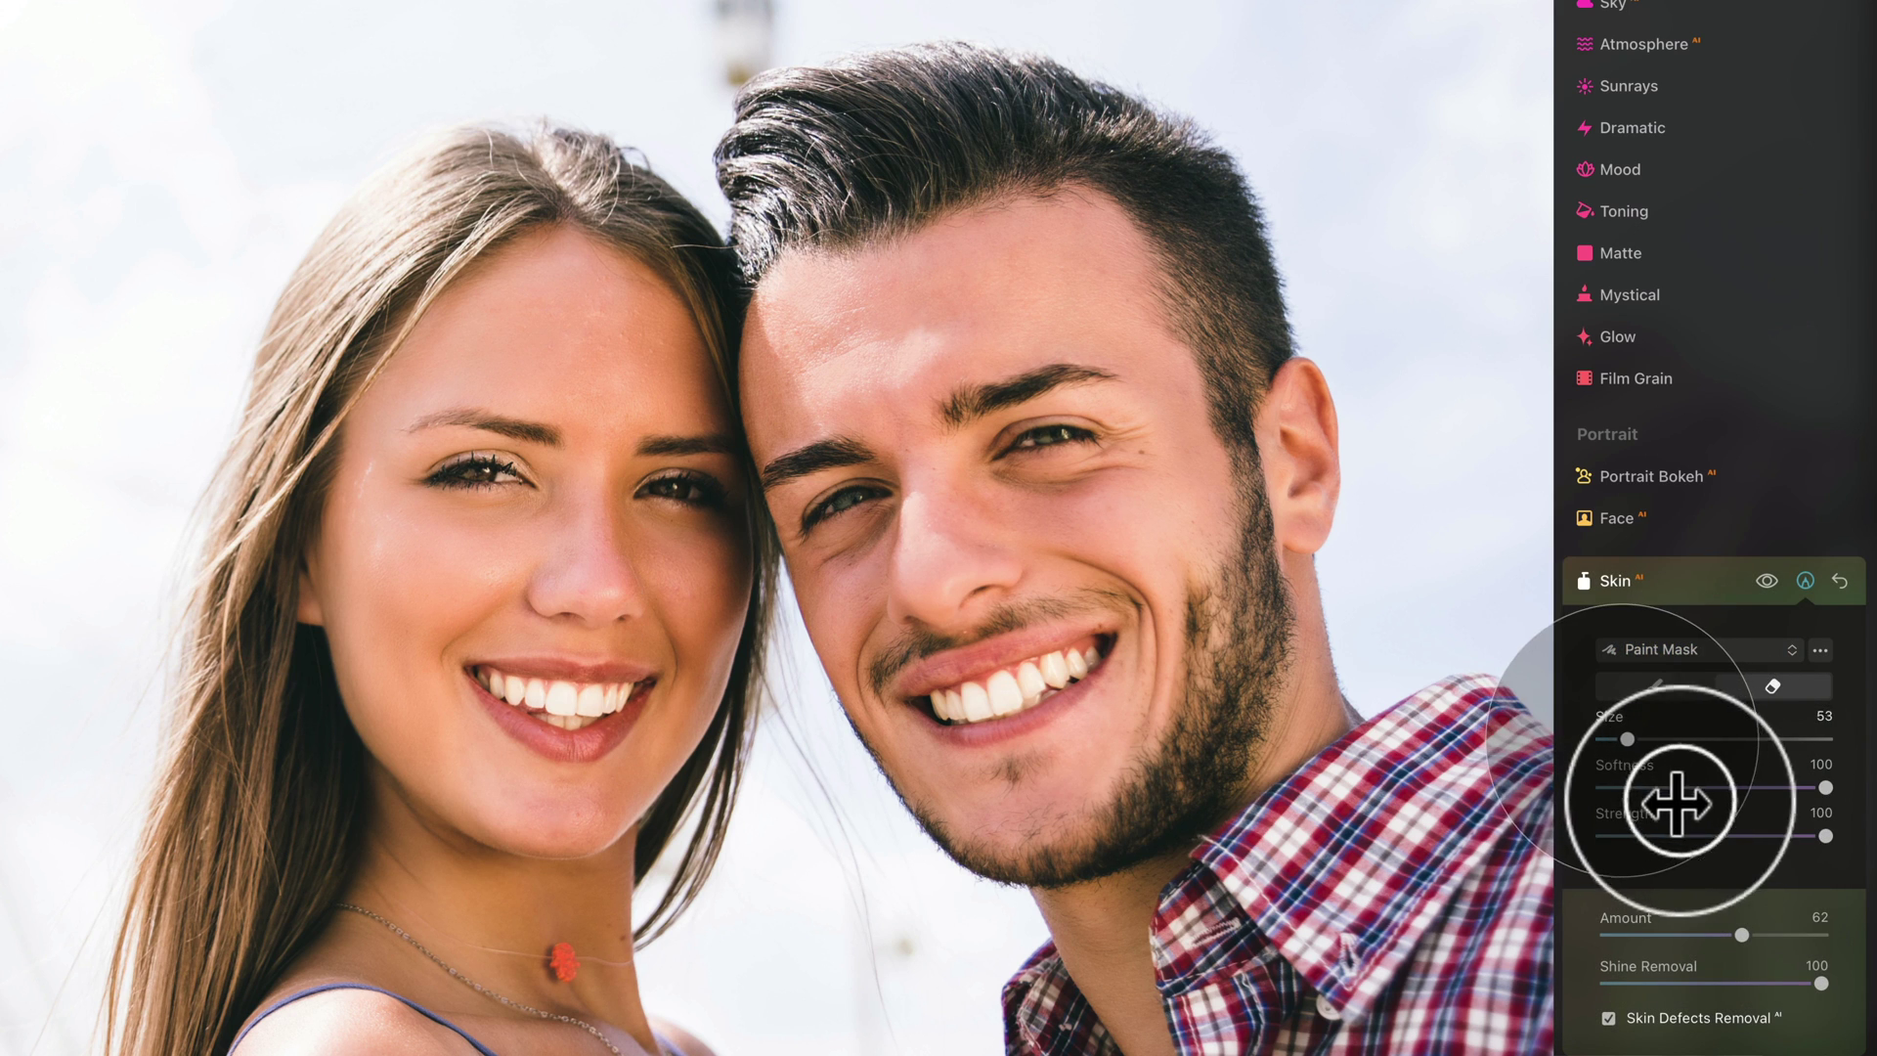
mouse_move(1834, 794)
left_mouse_down()
mouse_move(1842, 833)
mouse_move(1790, 854)
left_mouse_up()
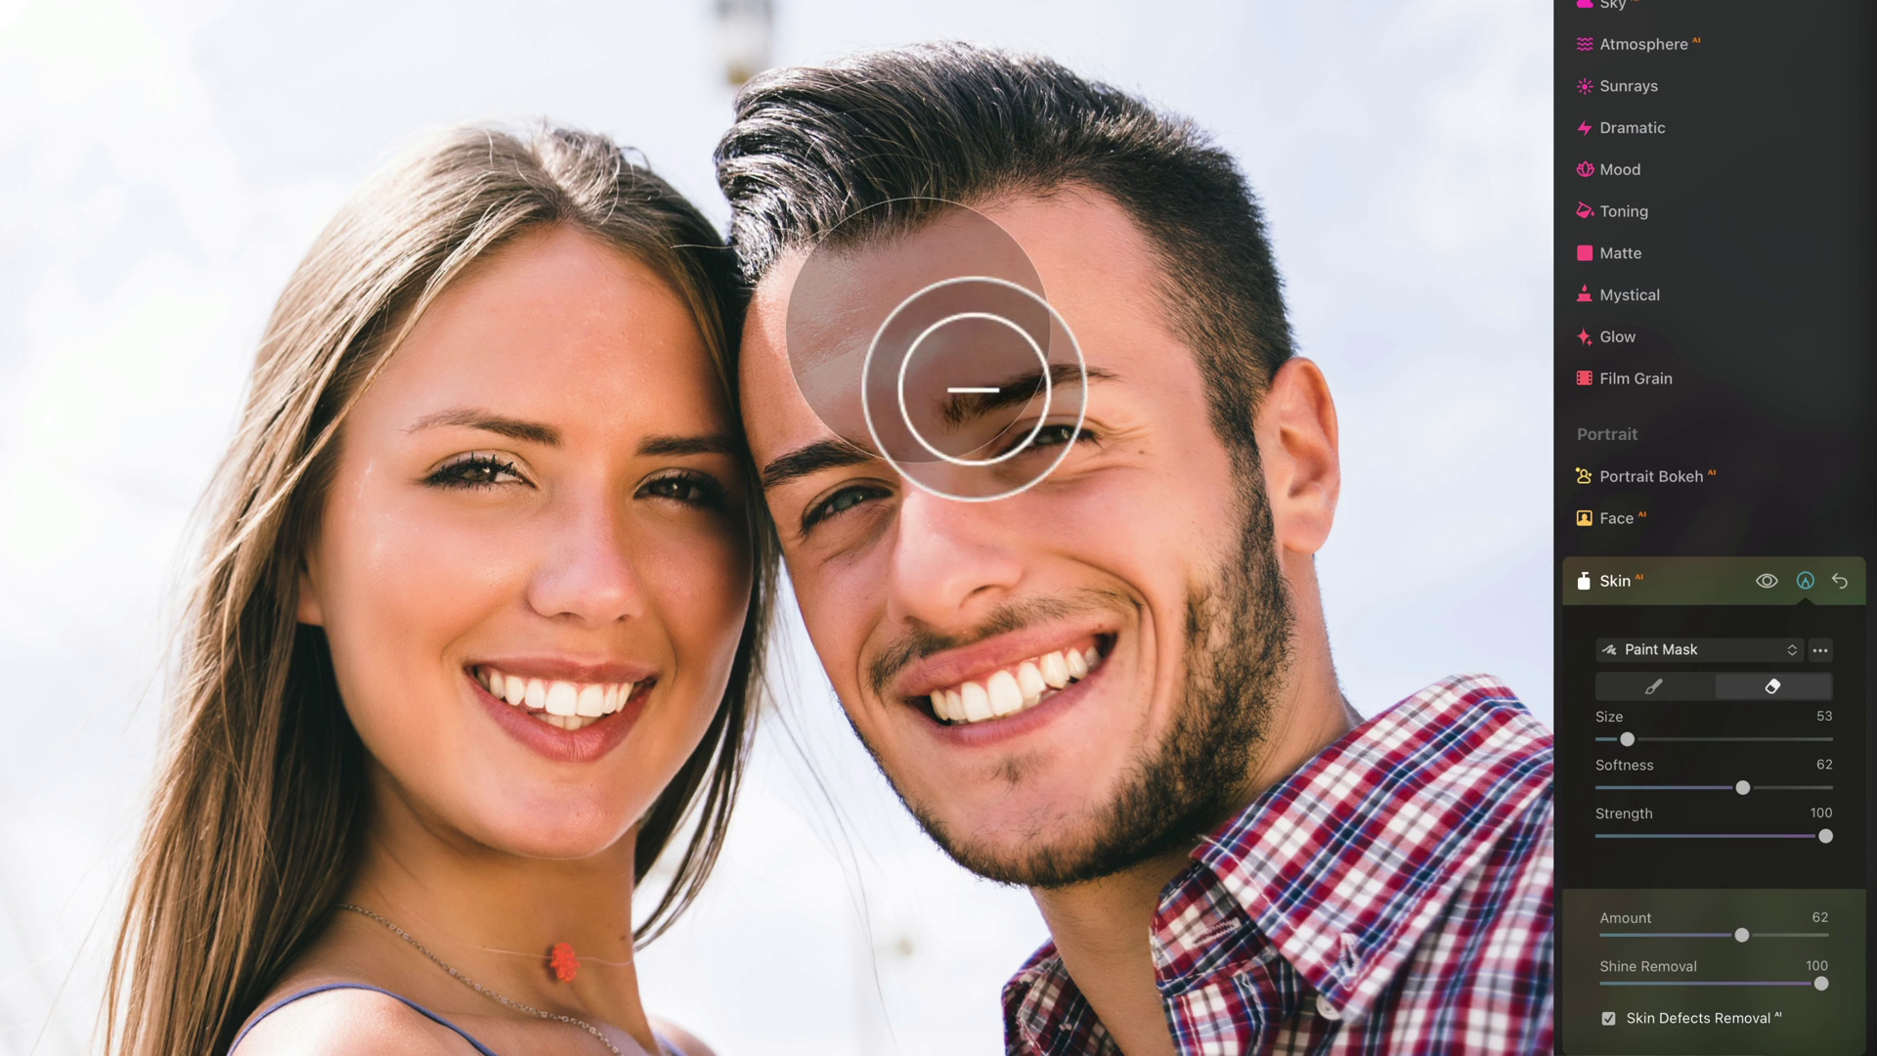
mouse_move(1014, 370)
left_mouse_down()
mouse_move(967, 377)
mouse_move(1019, 365)
mouse_move(999, 362)
mouse_move(1043, 472)
mouse_move(1231, 808)
left_mouse_up()
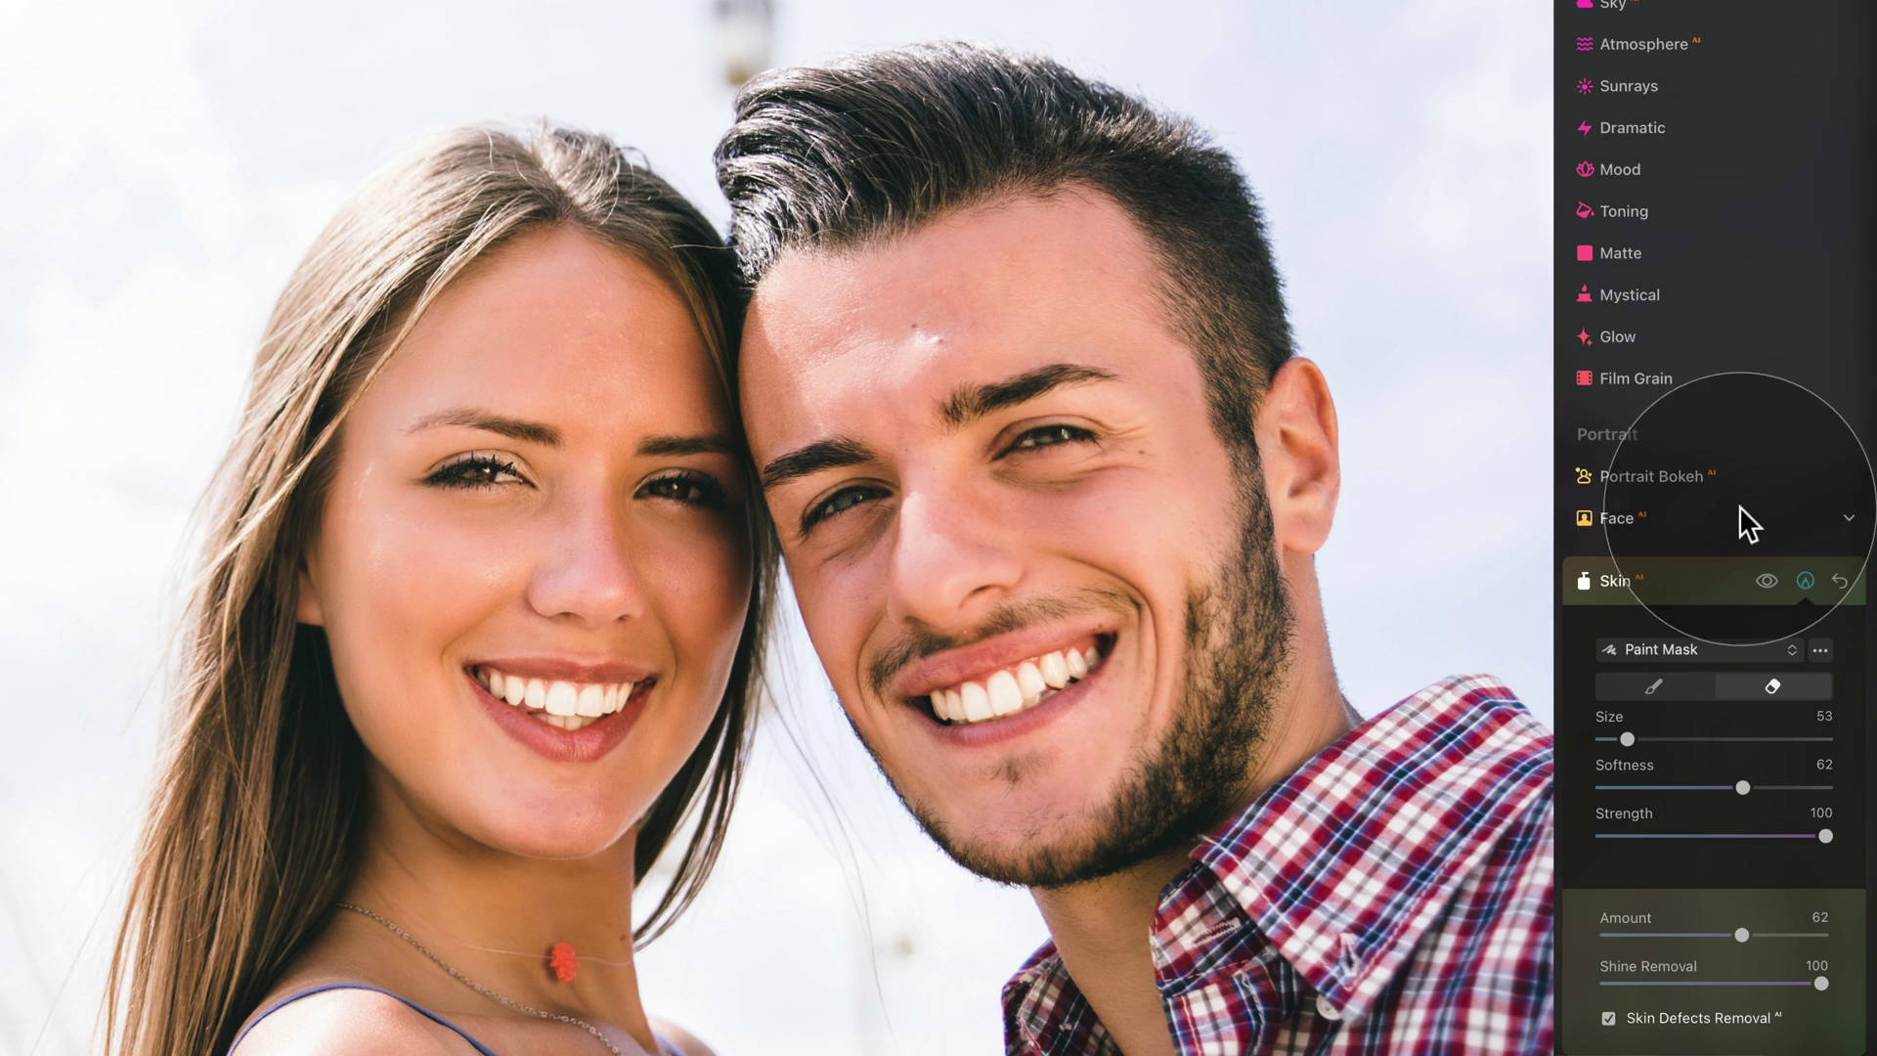
Paint the Skin AI mask back over the shiny spot above the man's inner eyebrow
scroll(1740, 518, "down", 1)
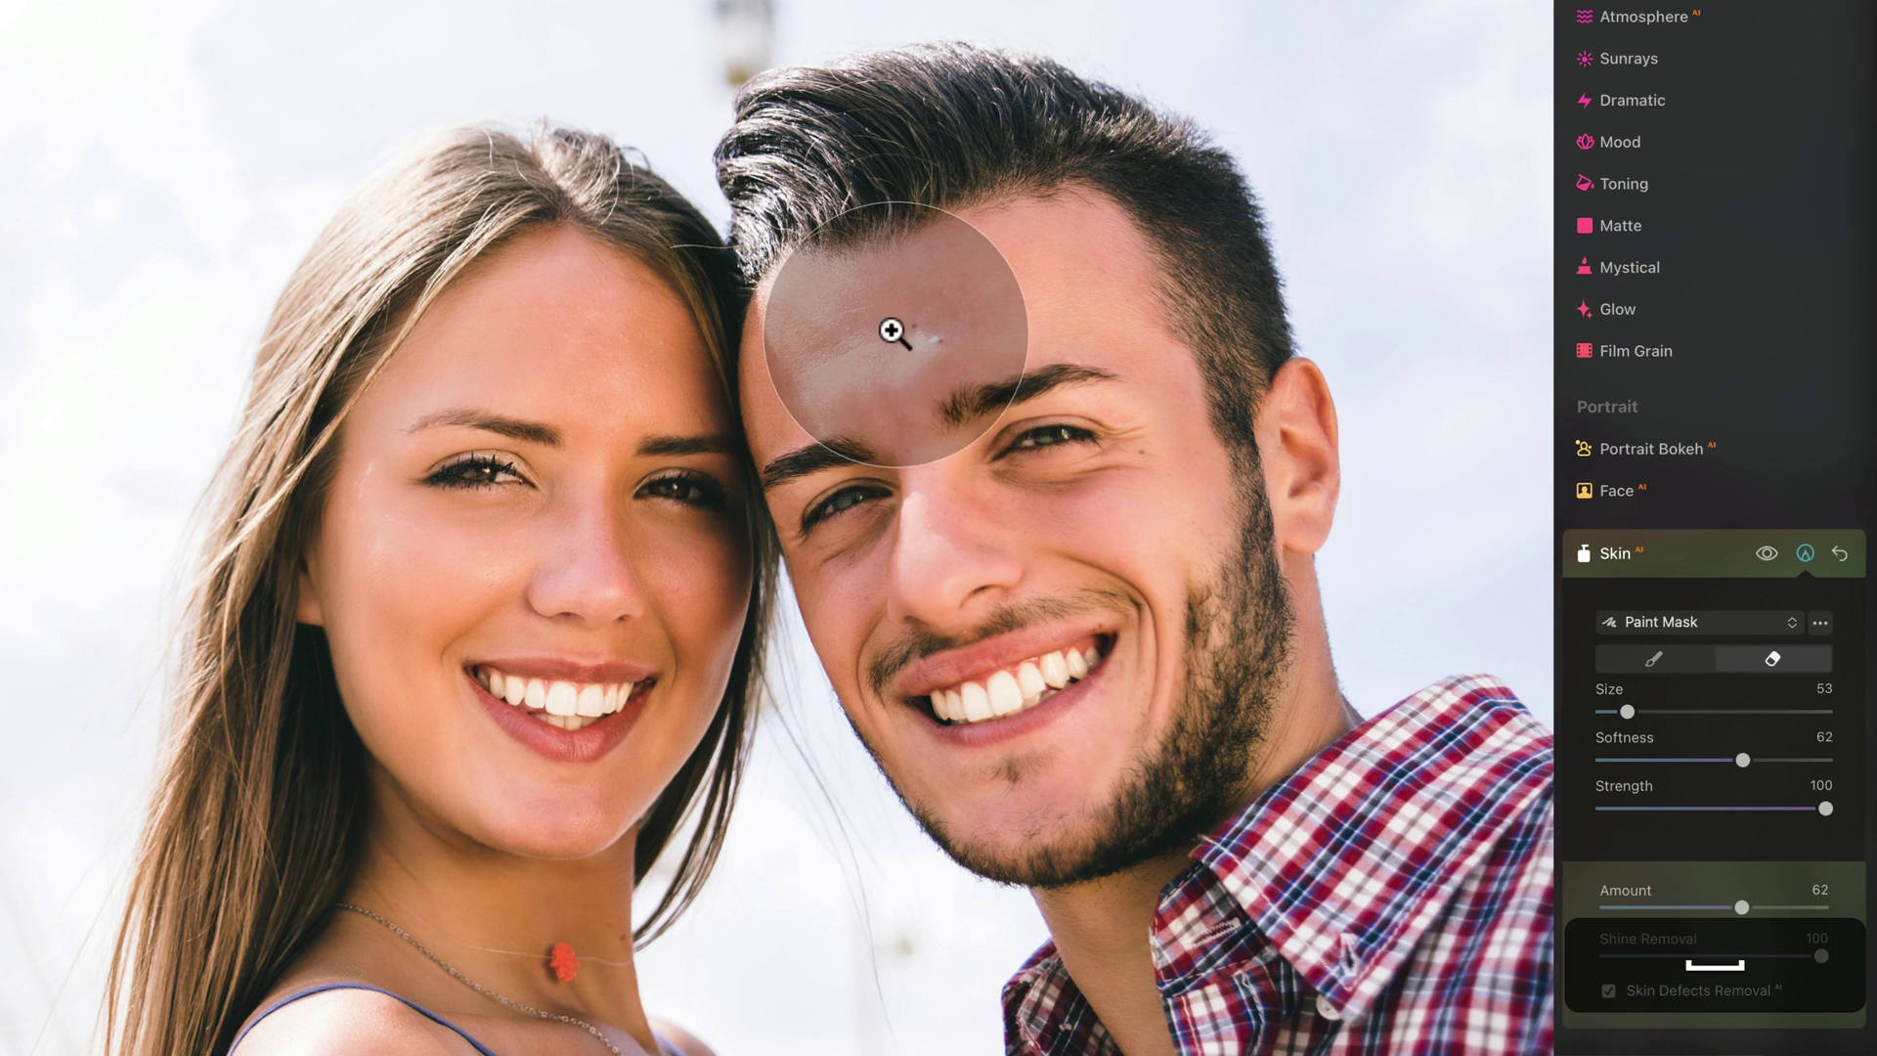
key("ctrl+plus")
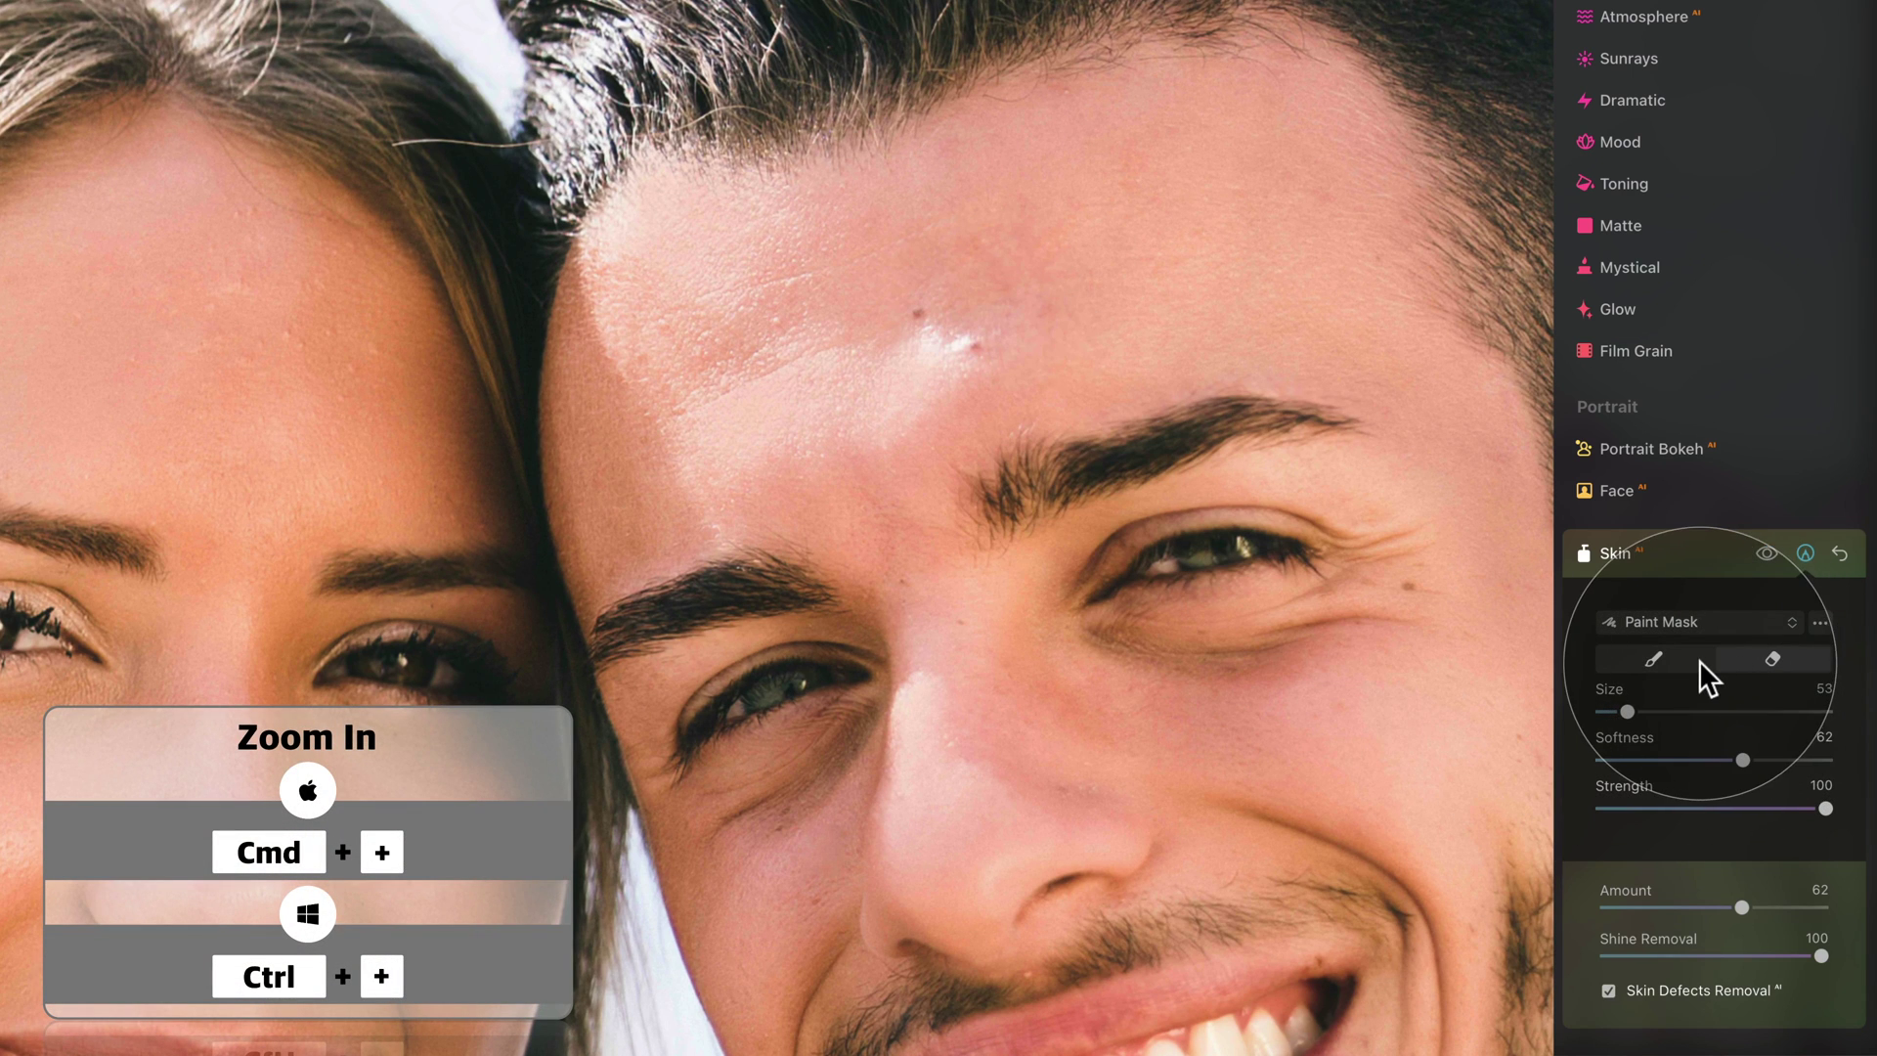
left_click(1696, 658)
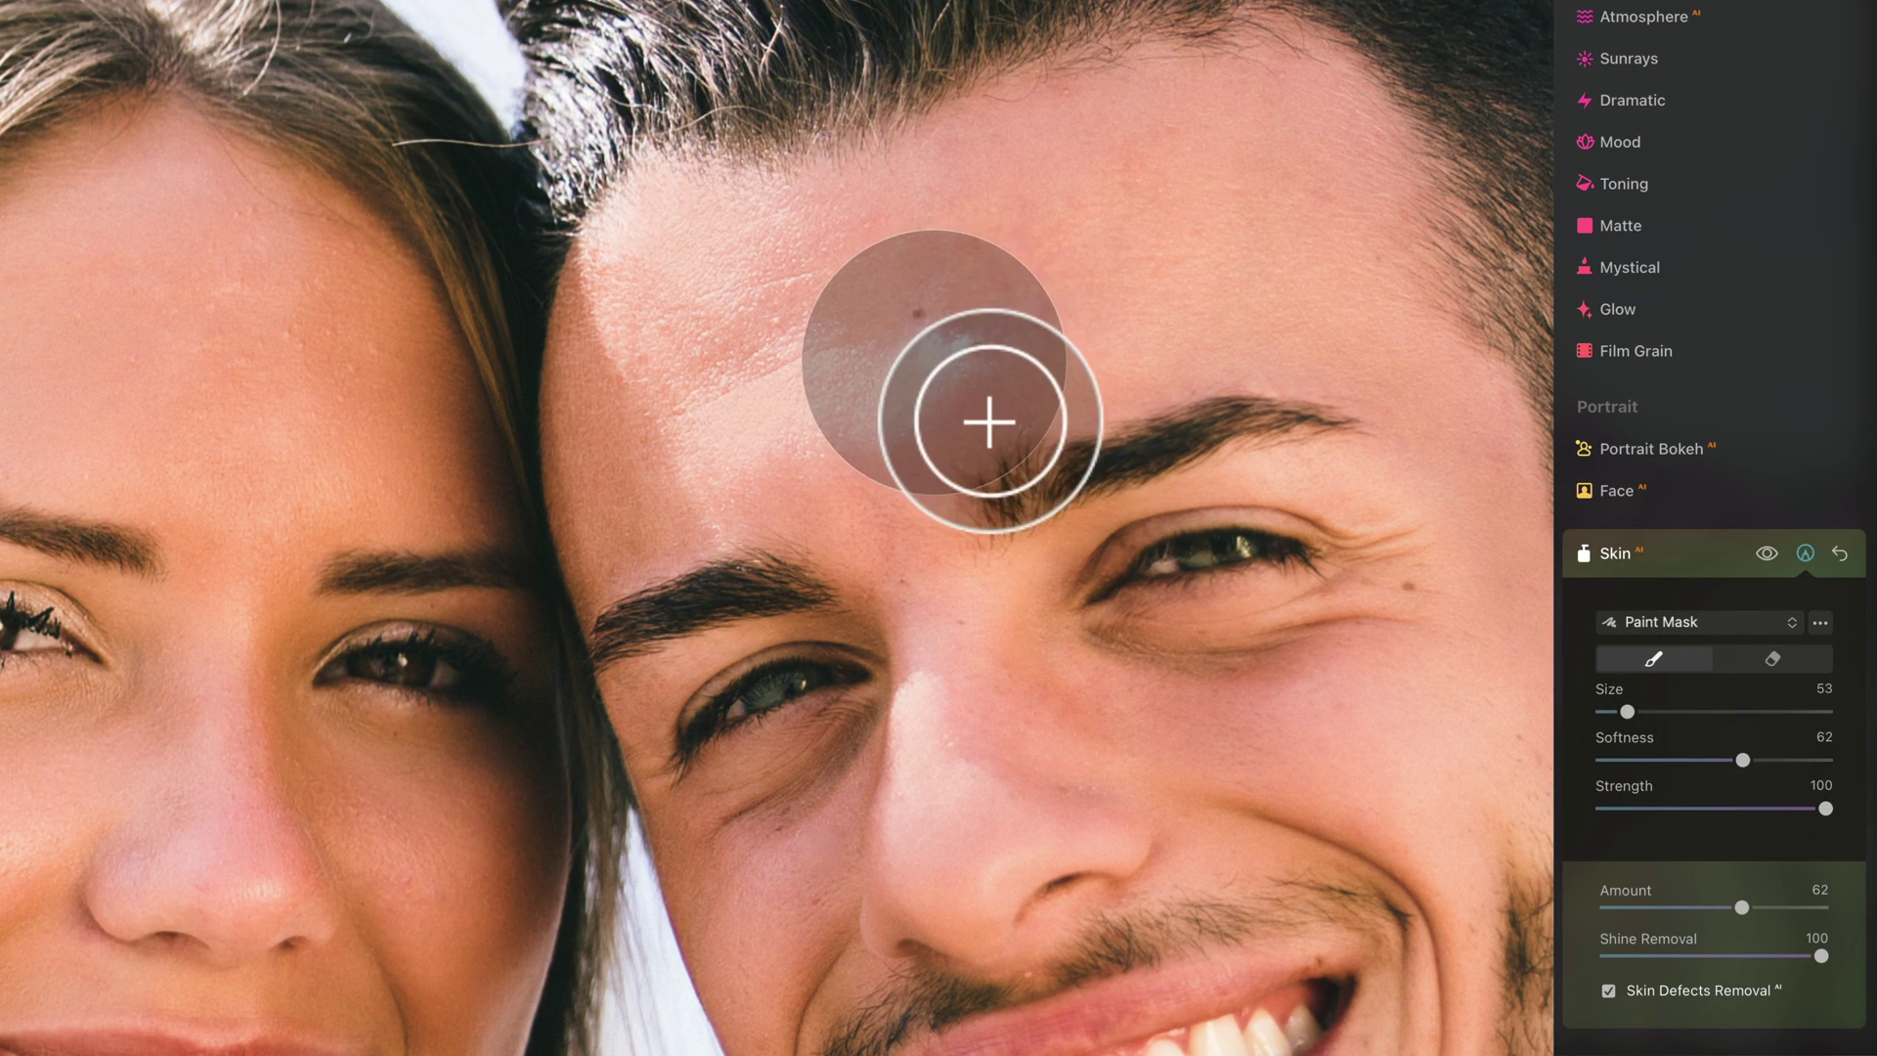
left_click_drag(989, 422, 990, 418)
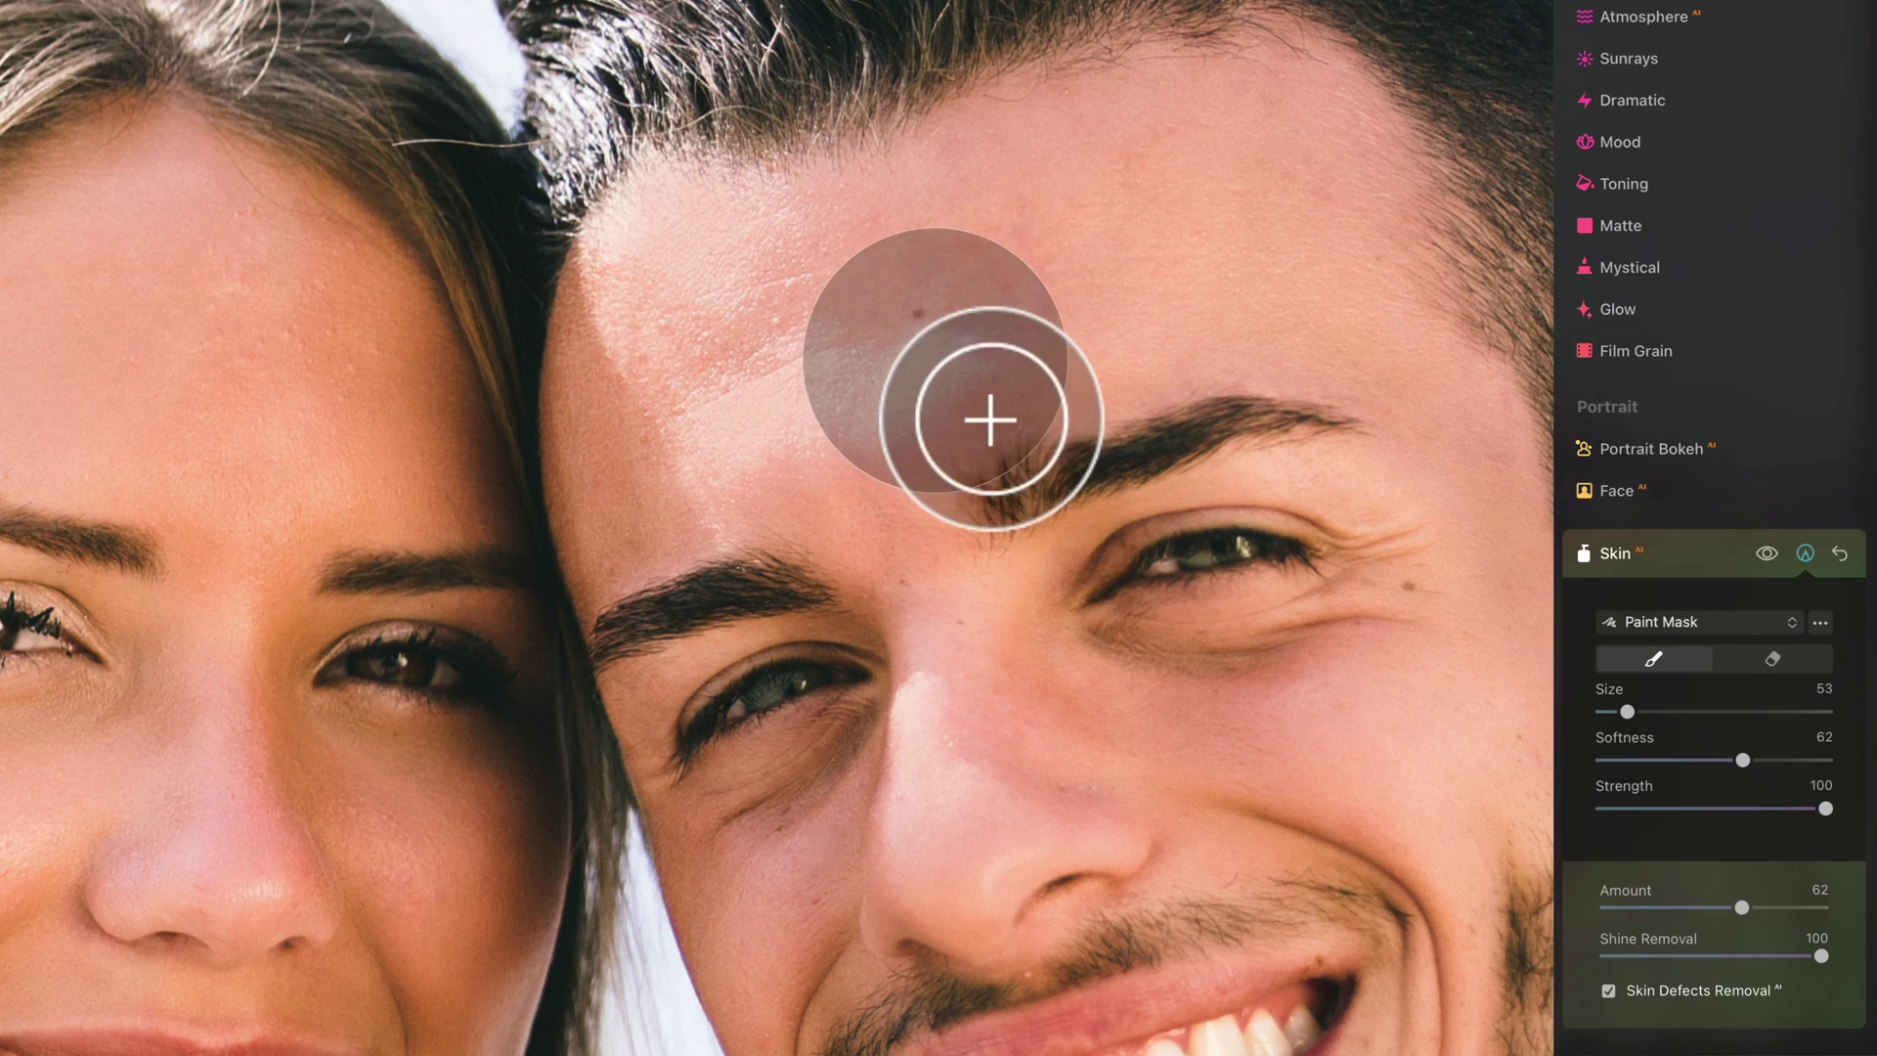
left_click_drag(988, 419, 998, 419)
scroll(1054, 746, "down", 3)
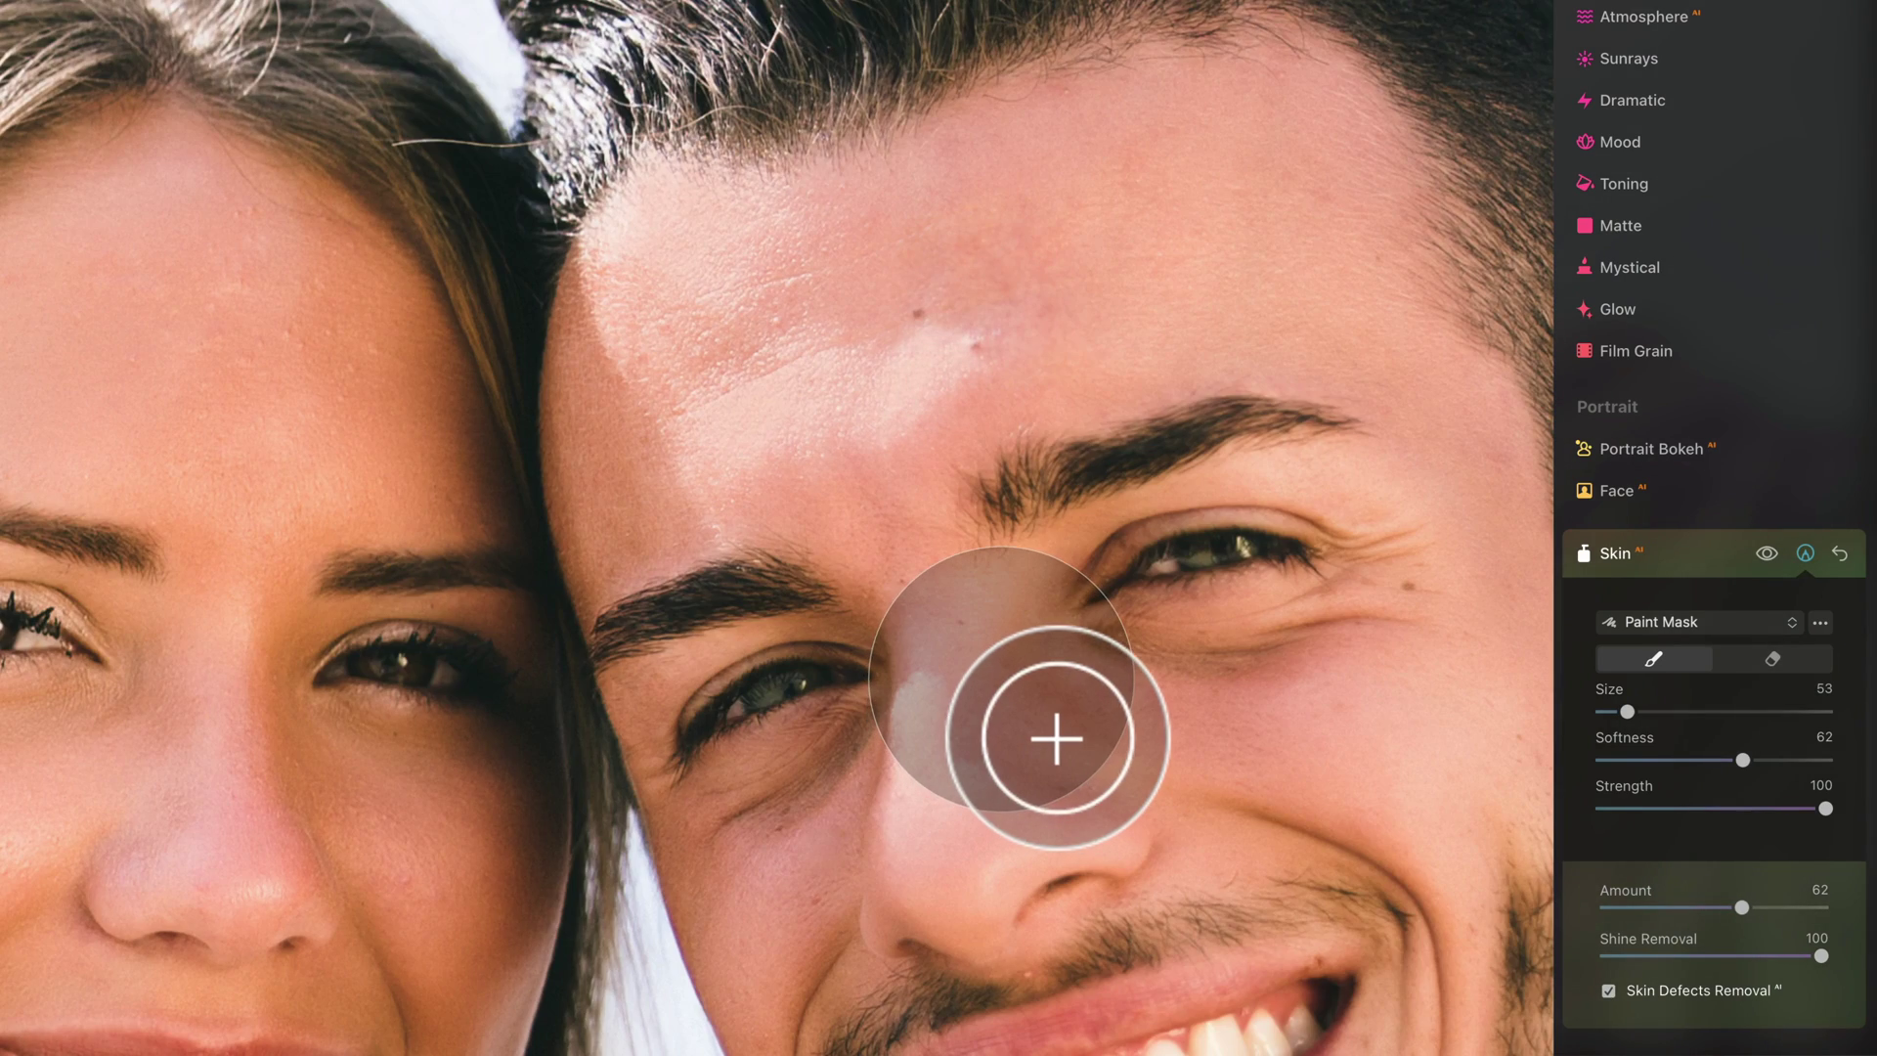
scroll(997, 675, "down", 2)
scroll(997, 674, "down", 1)
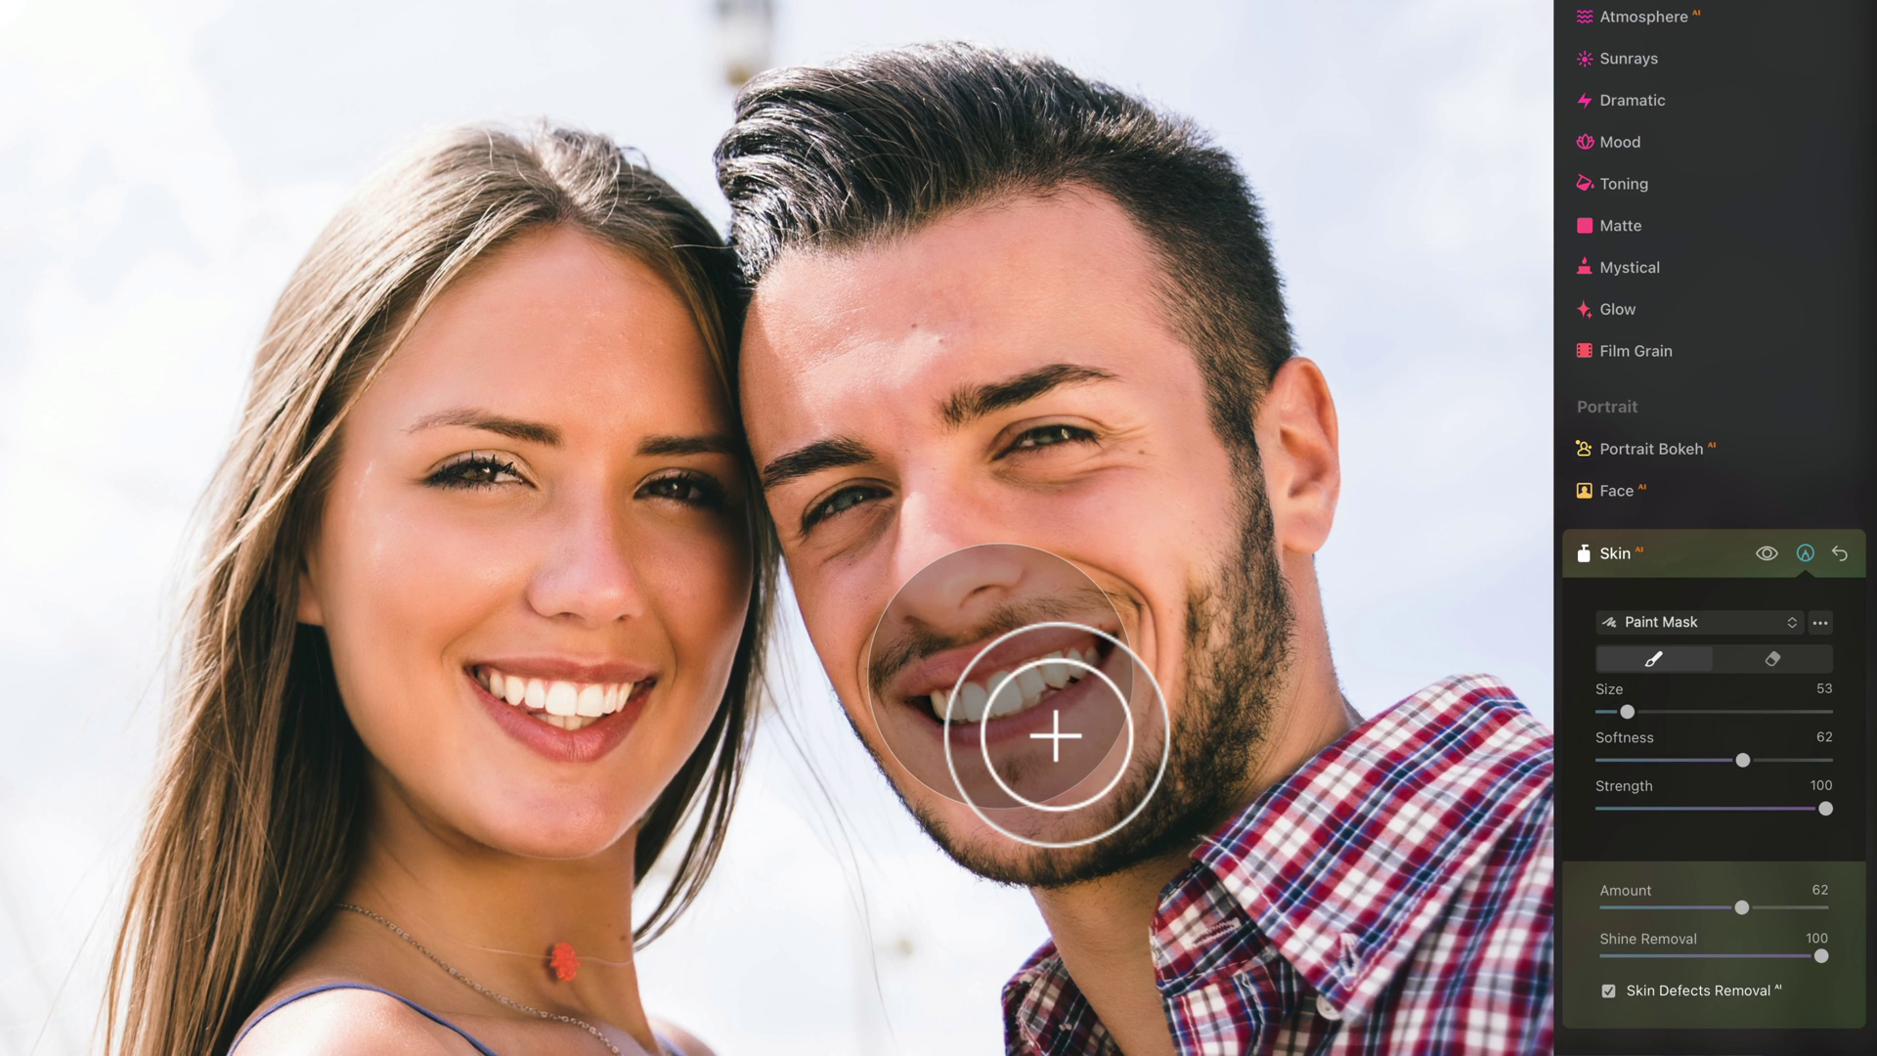
Reset the Skin AI settings and revert all adjustments on the couple's photo
scroll(1055, 735, "down", 2)
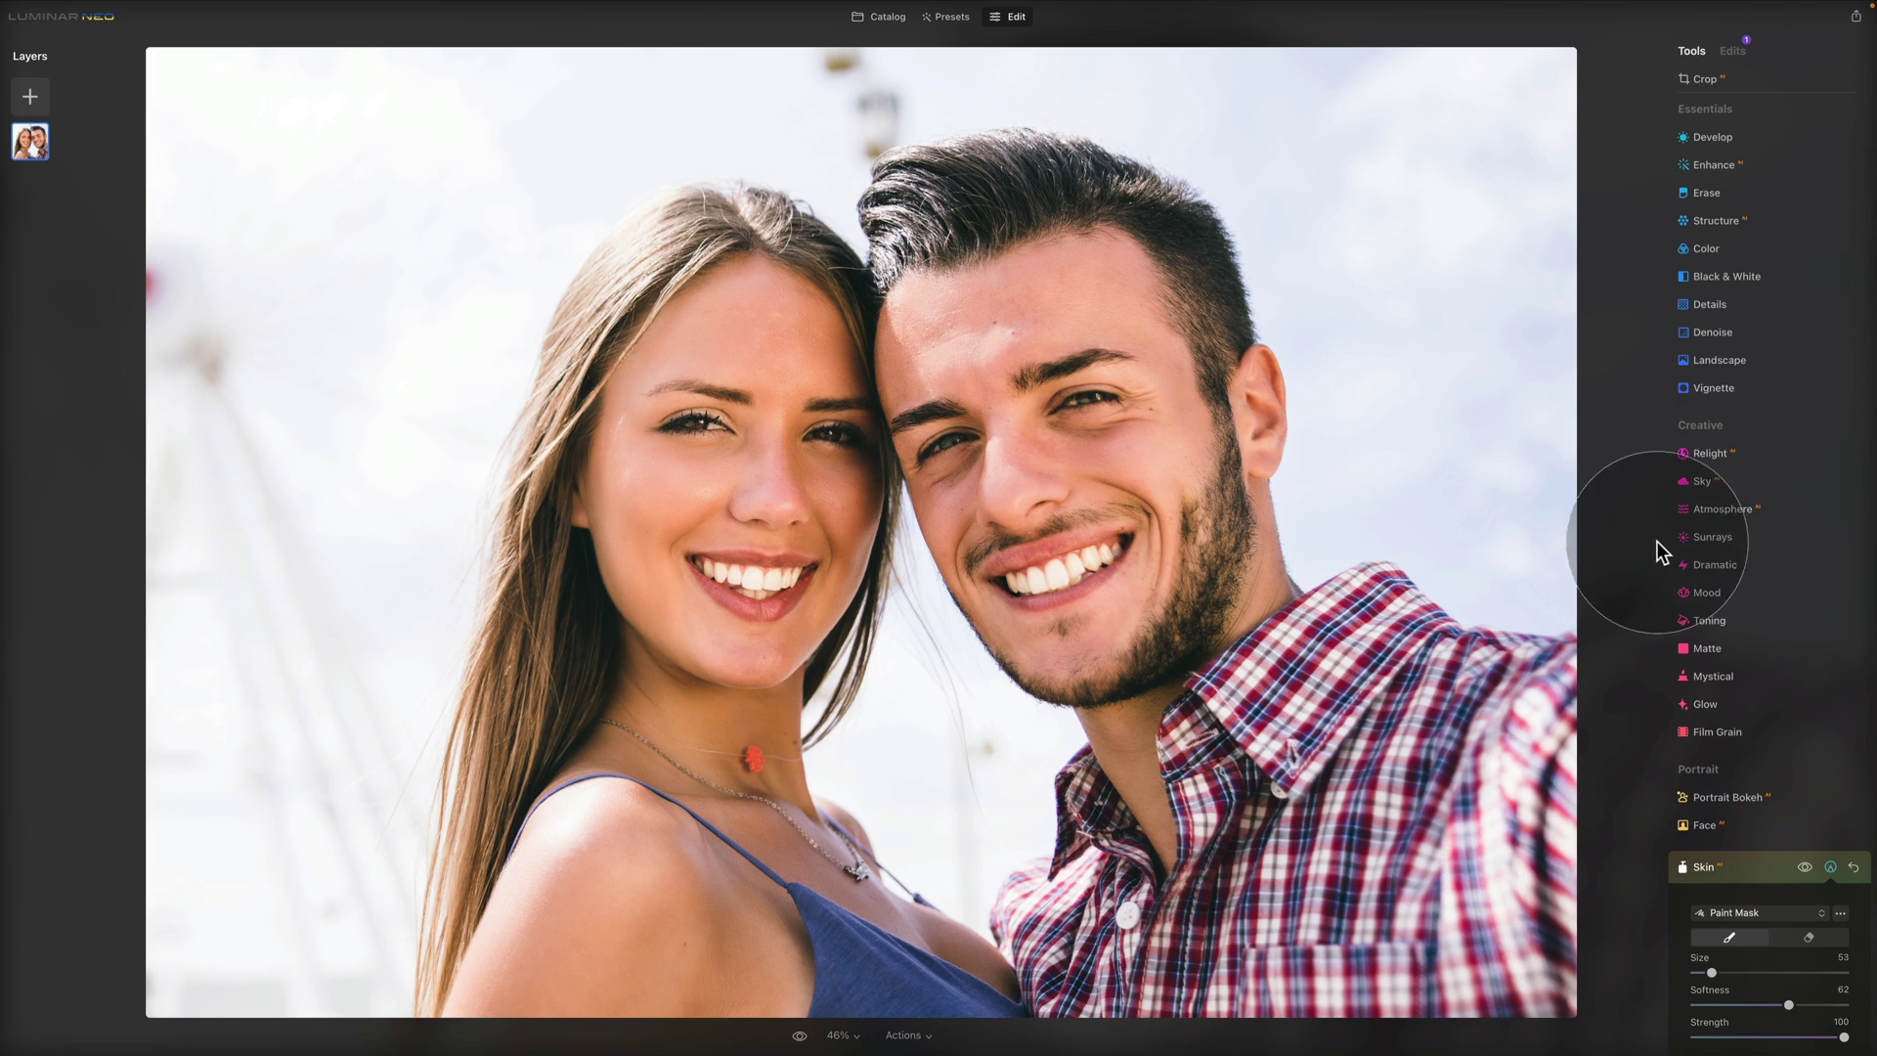
scroll(1663, 542, "down", 3)
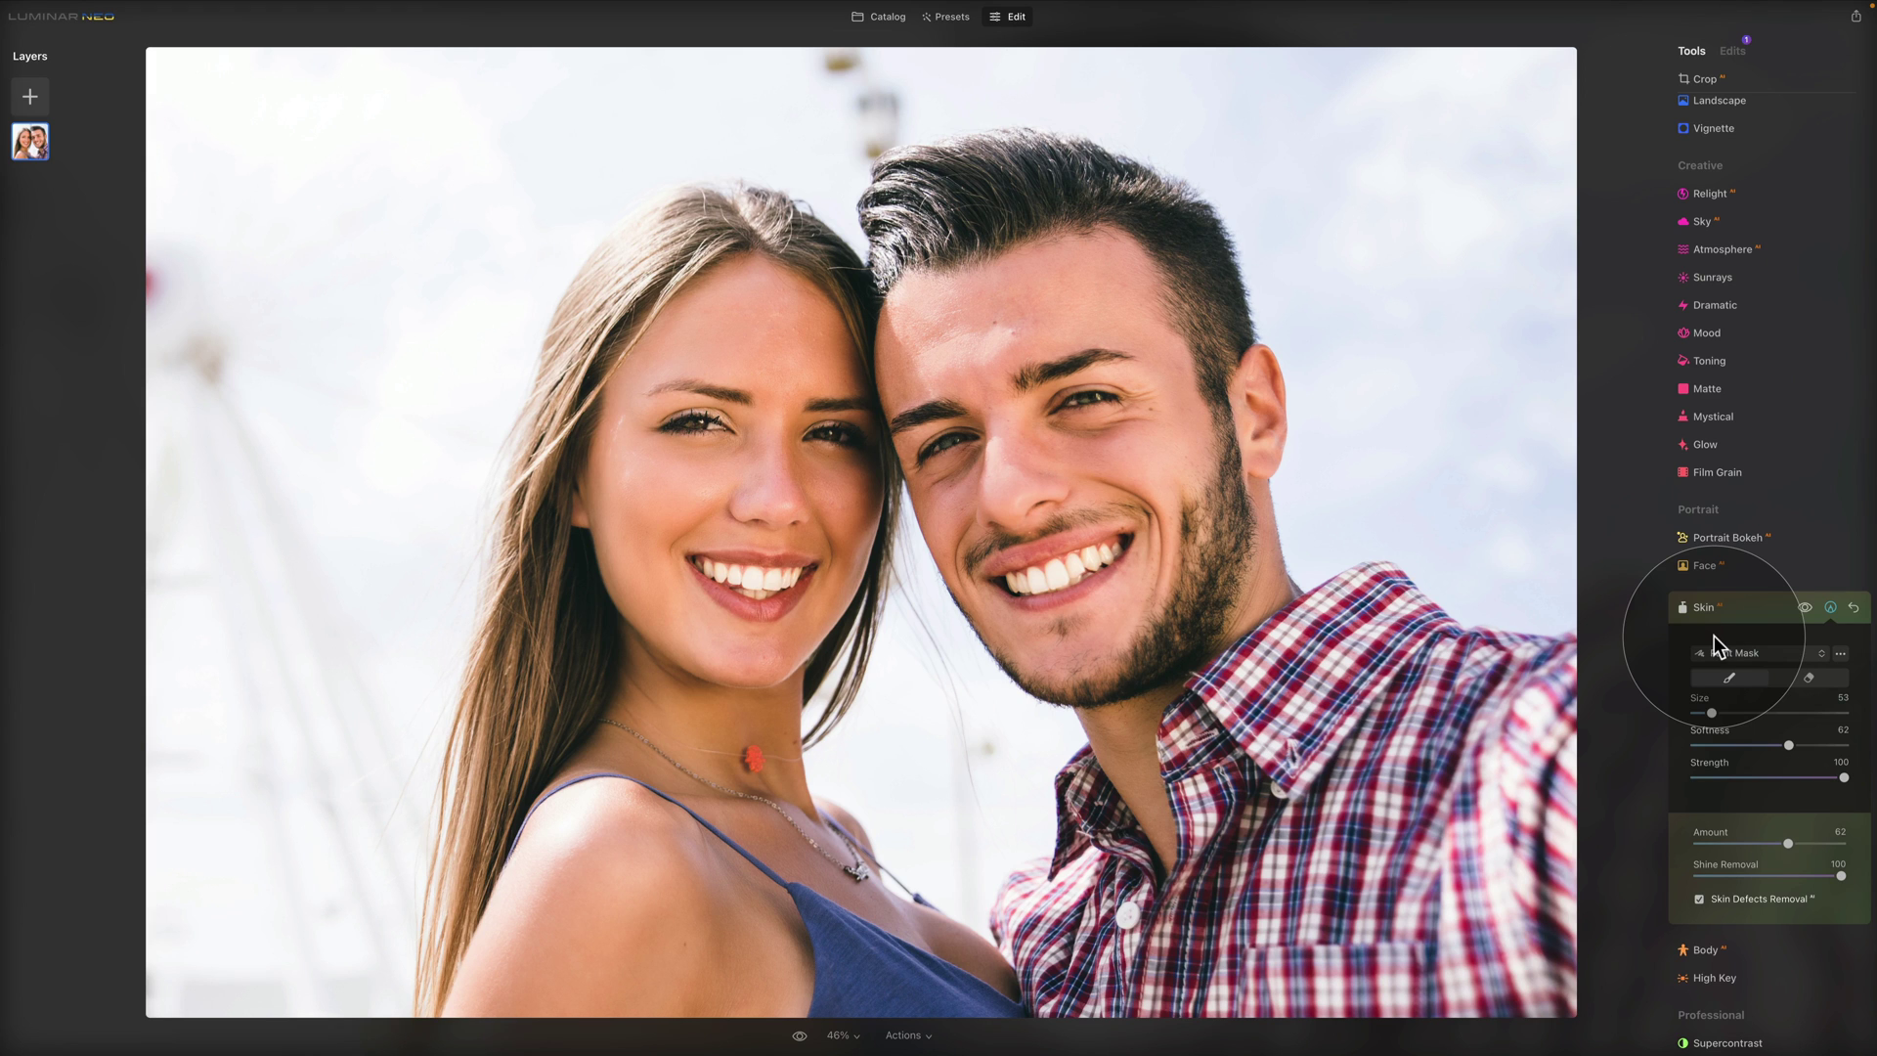
left_click(1855, 607)
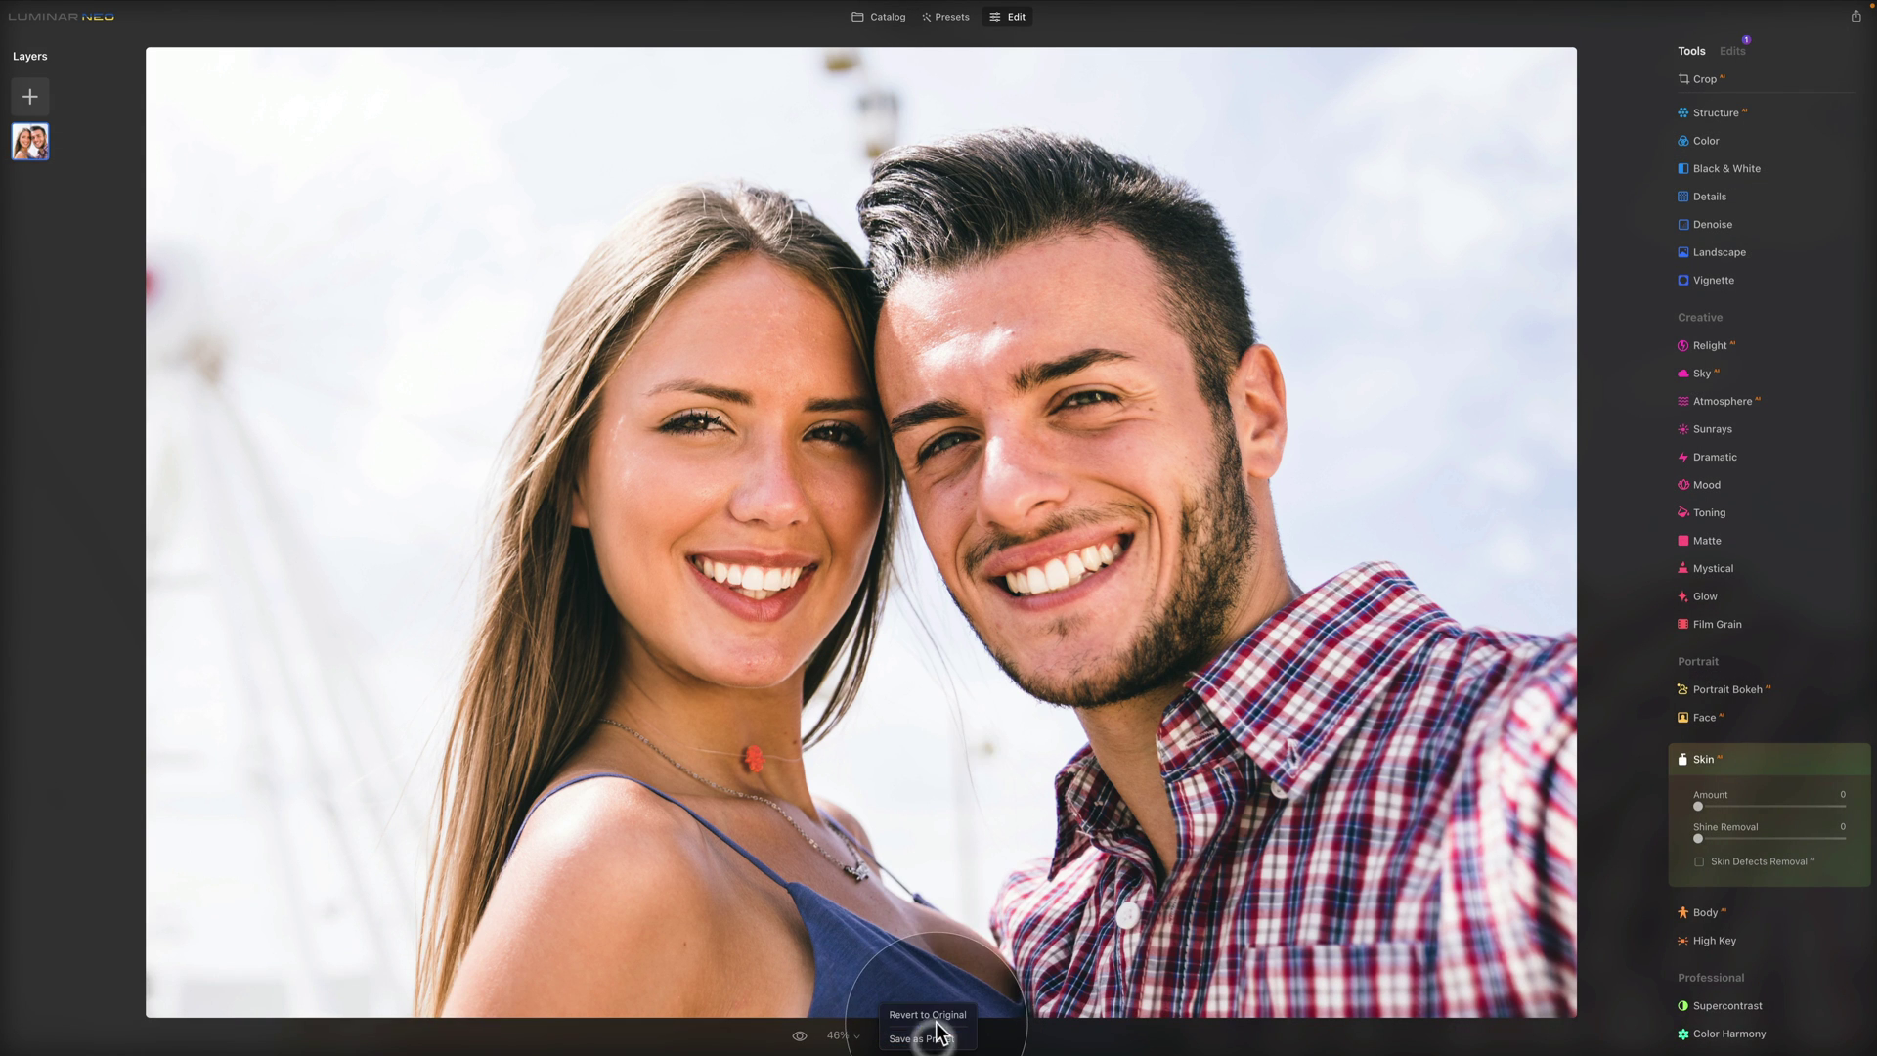
key("shift+super+r")
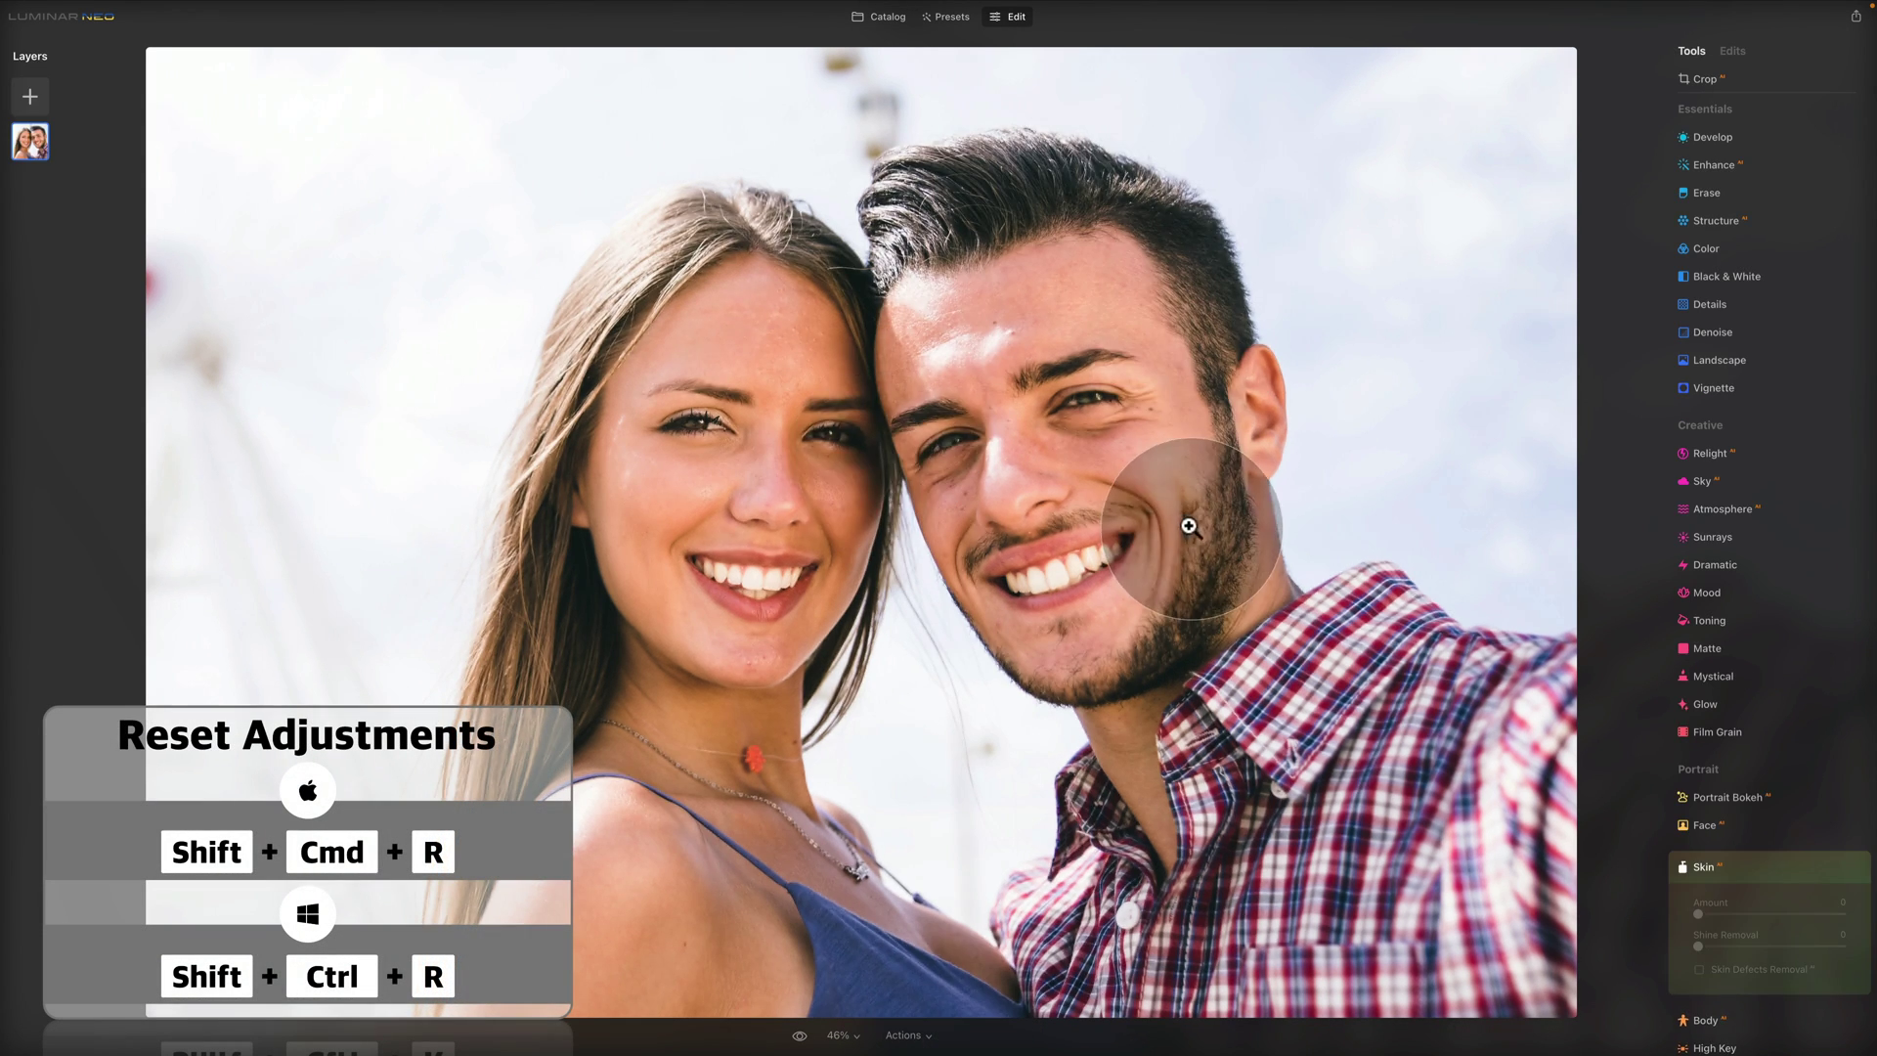
Set the Skin AI Amount to 89 while viewing the woman's face up close
scroll(1760, 716, "down", 2)
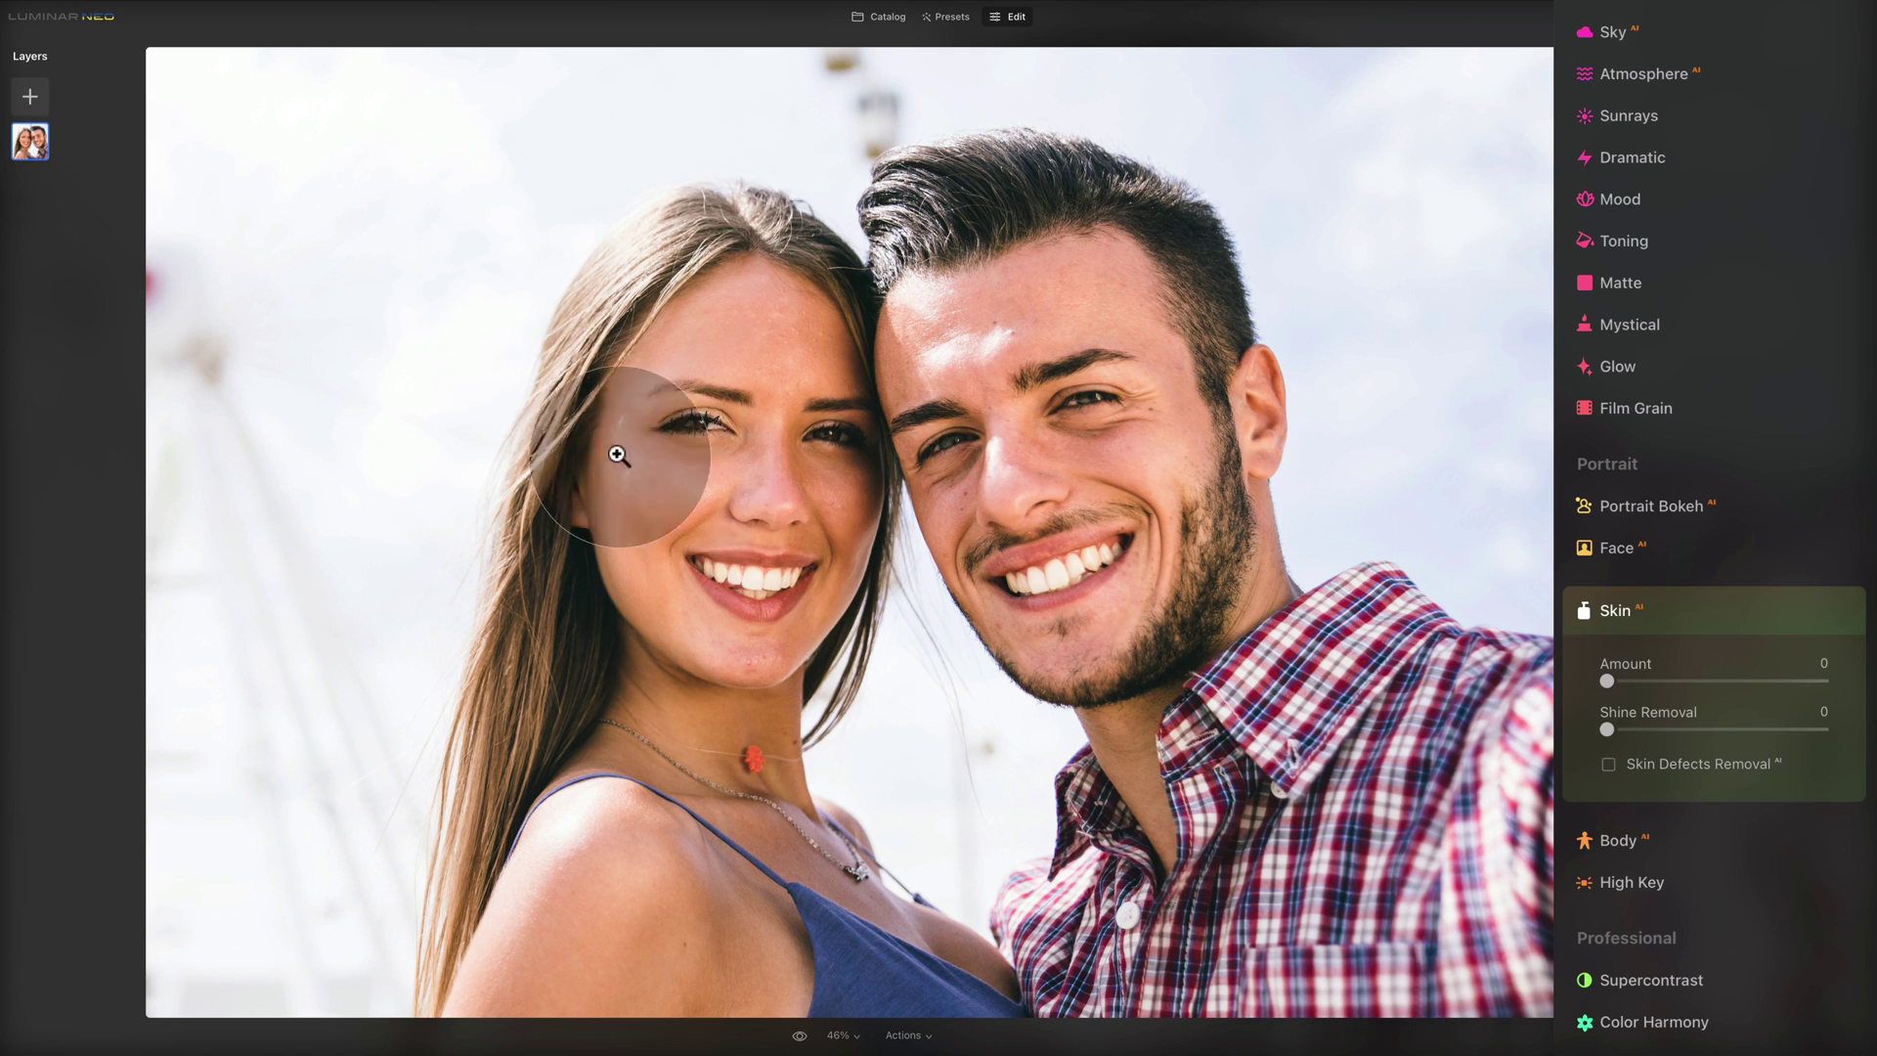
key("ctrl+=")
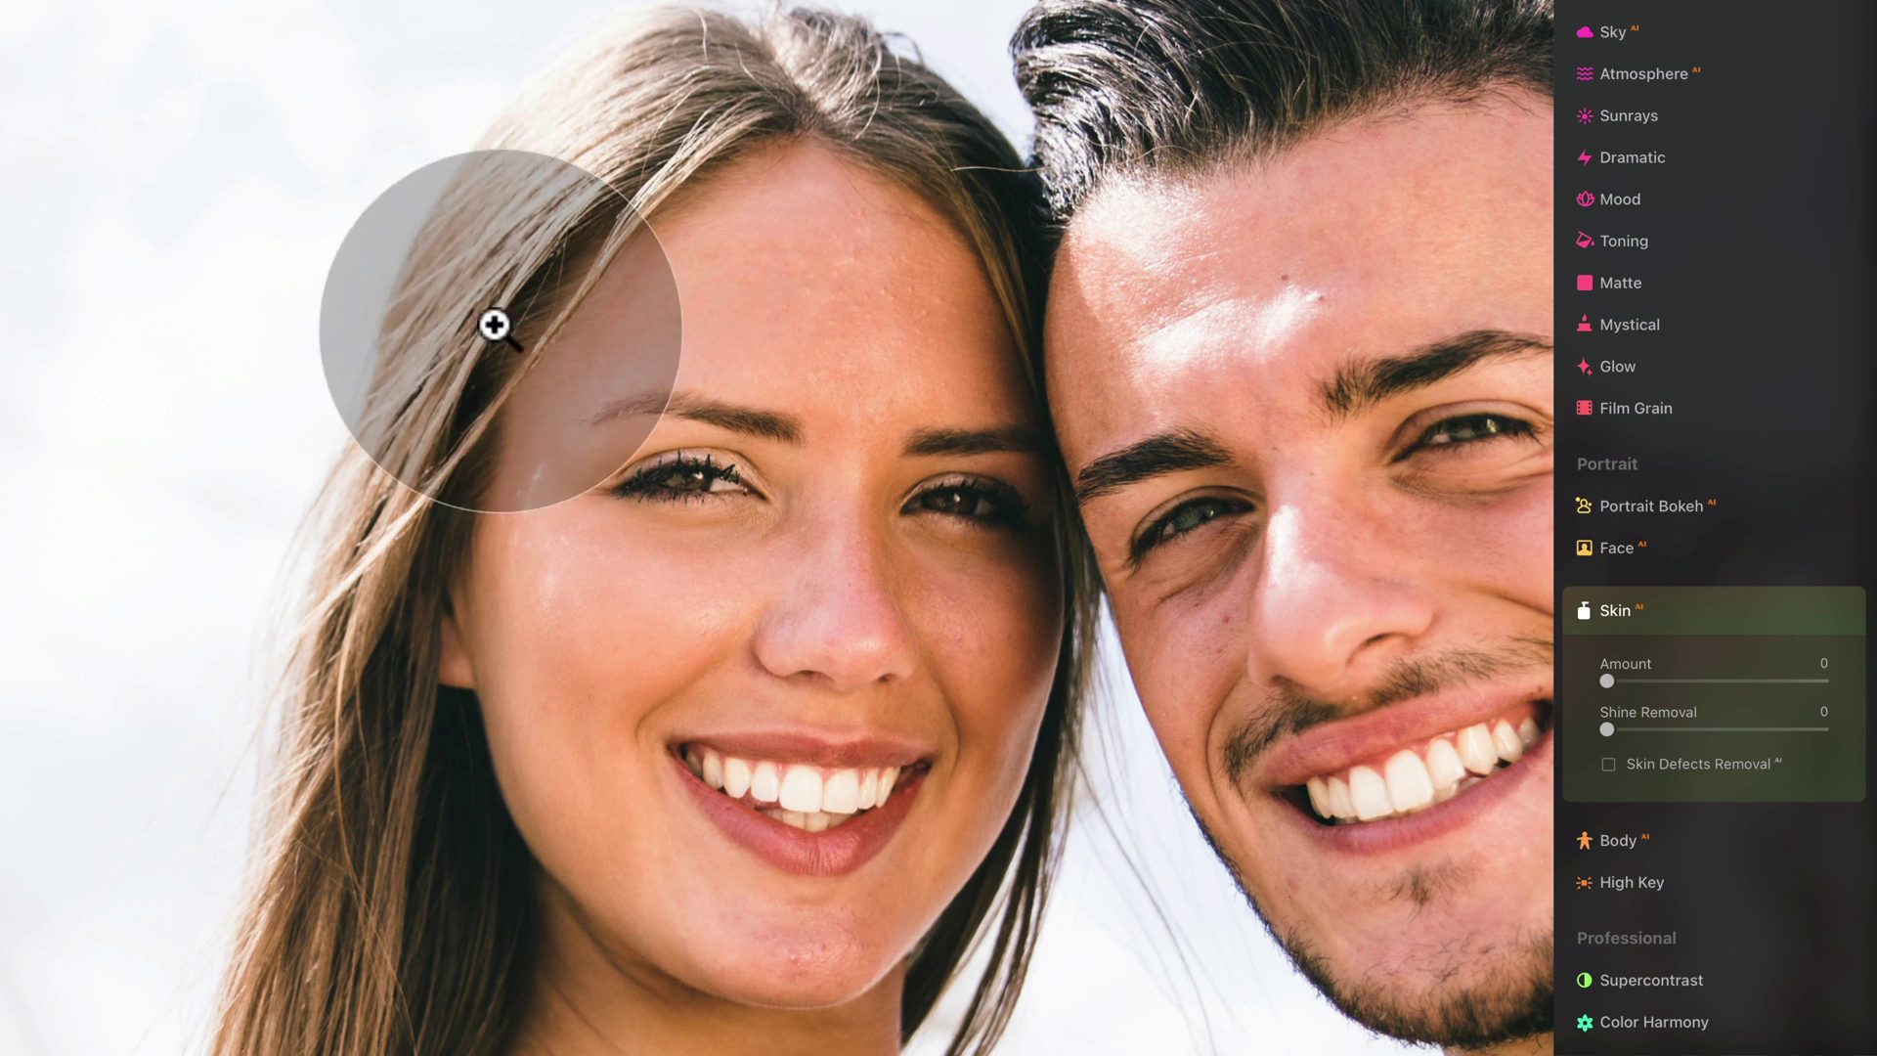
left_click_drag(1637, 680, 1811, 684)
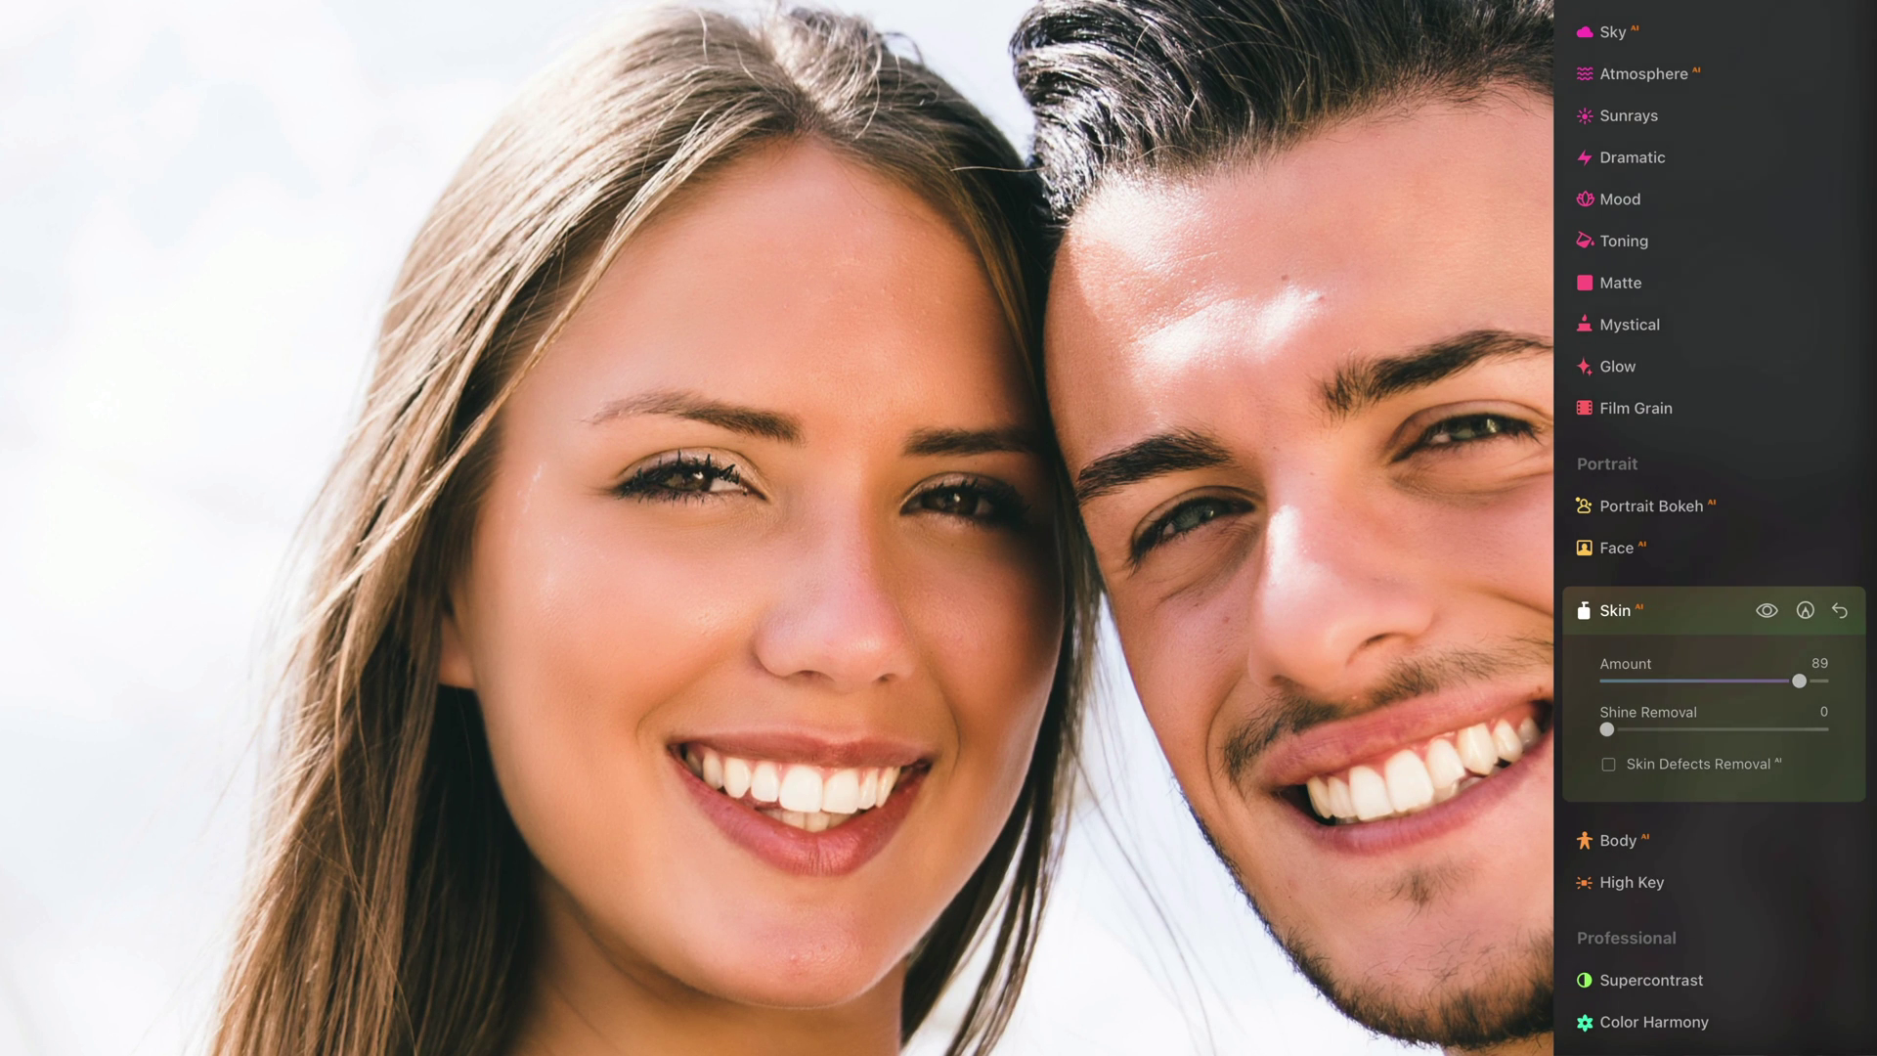
Set the Skin AI Amount to 79 and Shine Removal to 36, and enable Skin Defects Removal
left_click_drag(1799, 682, 1778, 683)
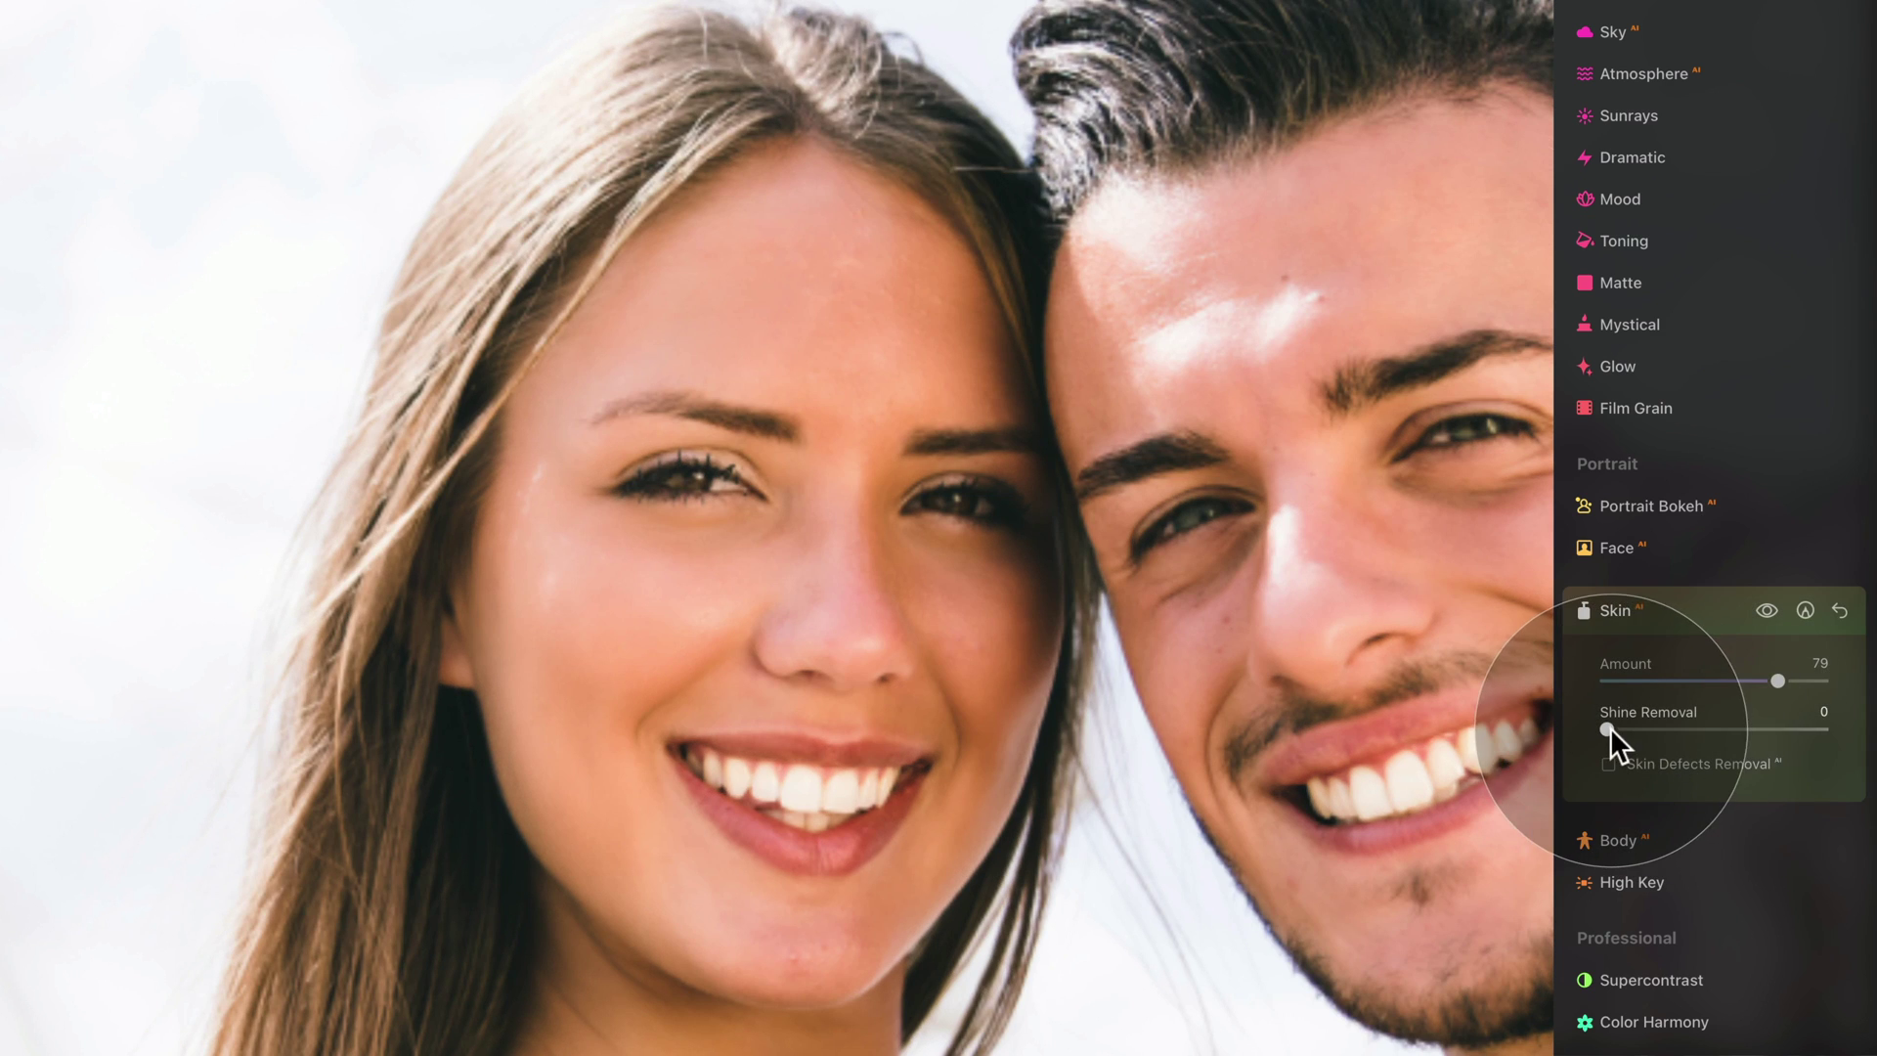
left_click_drag(1608, 730, 1681, 730)
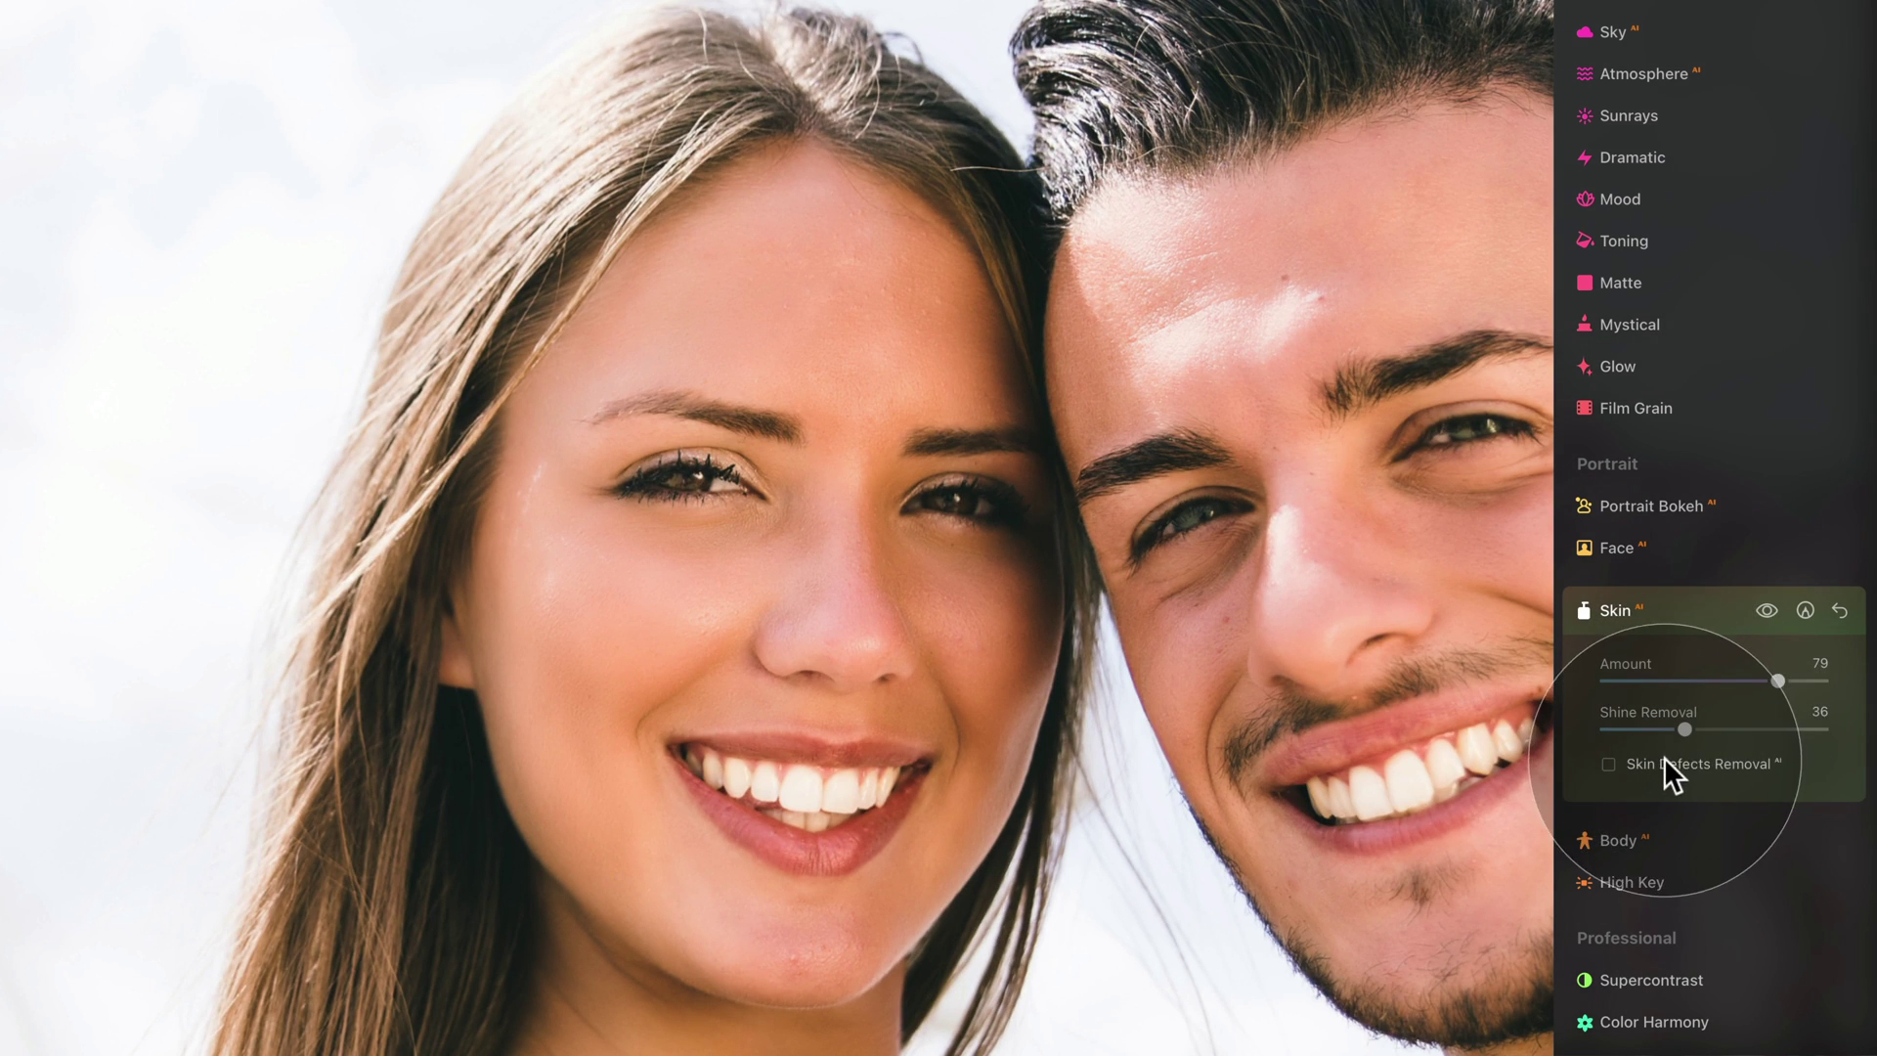
left_click(1662, 766)
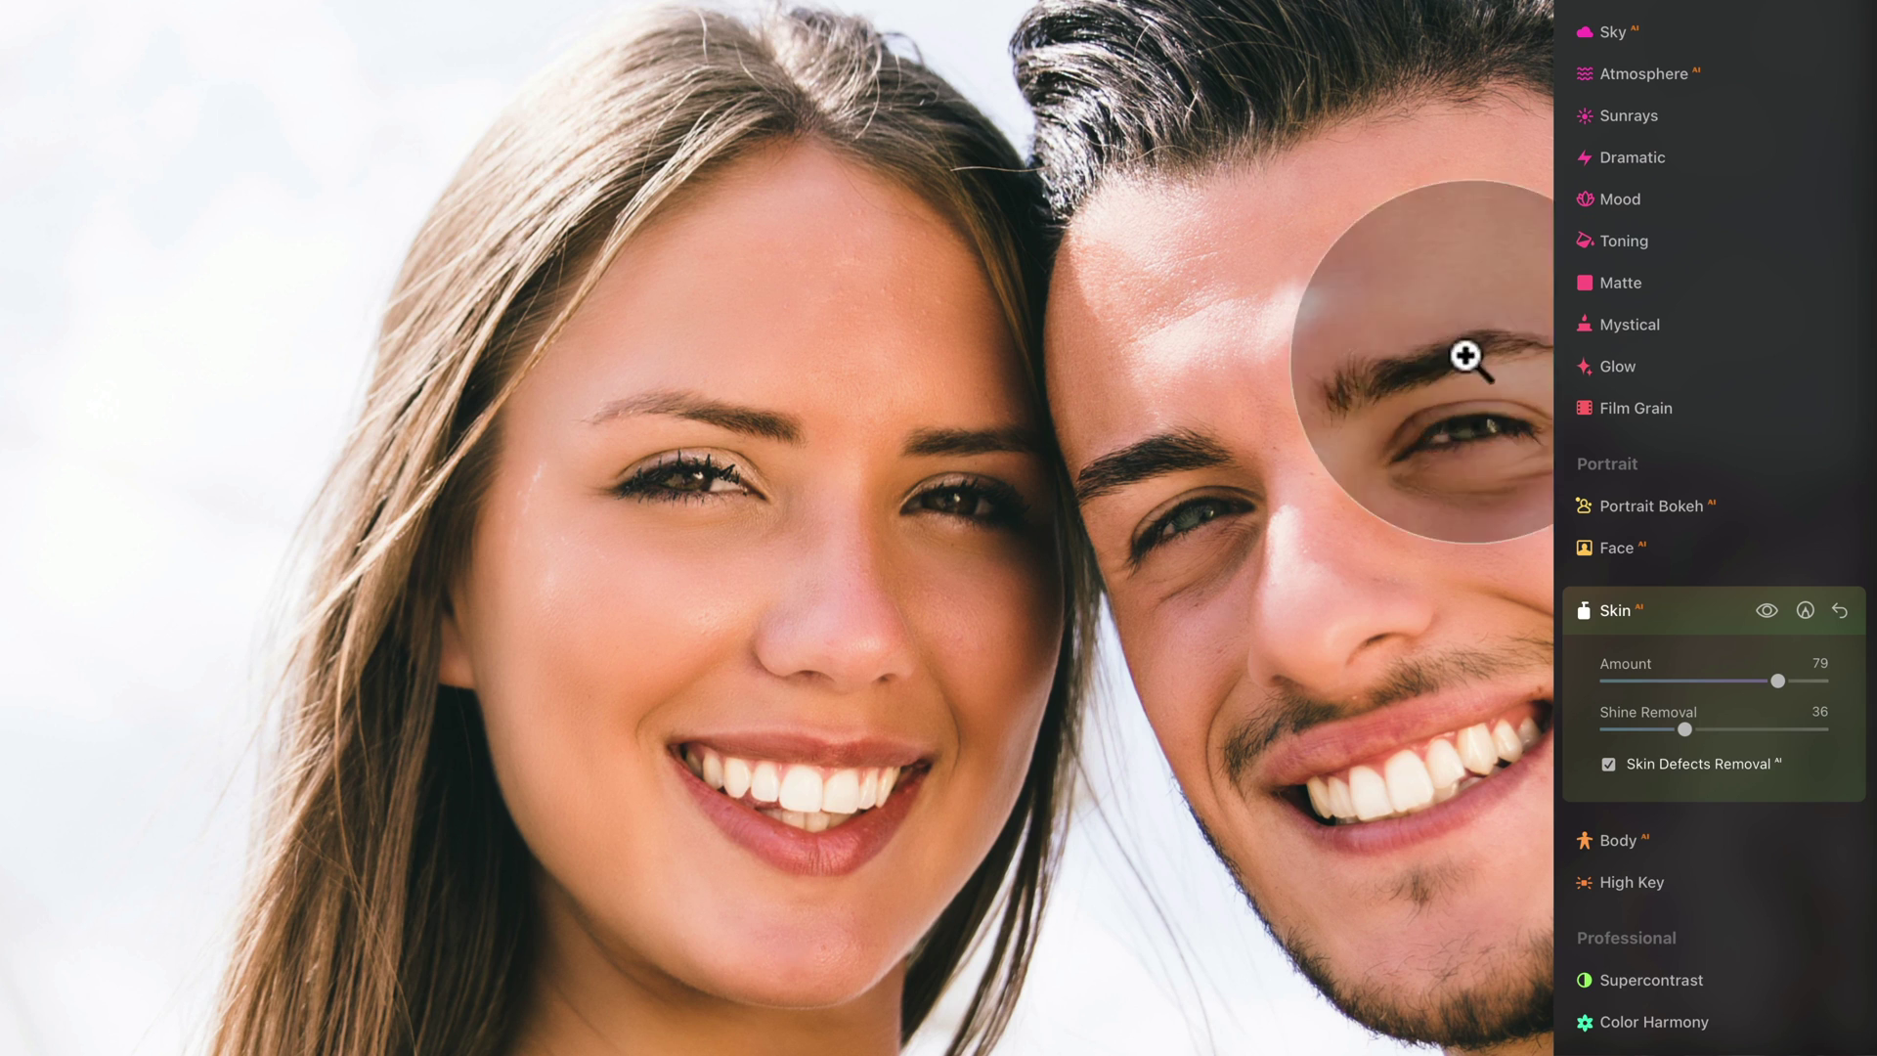
left_click(771, 299)
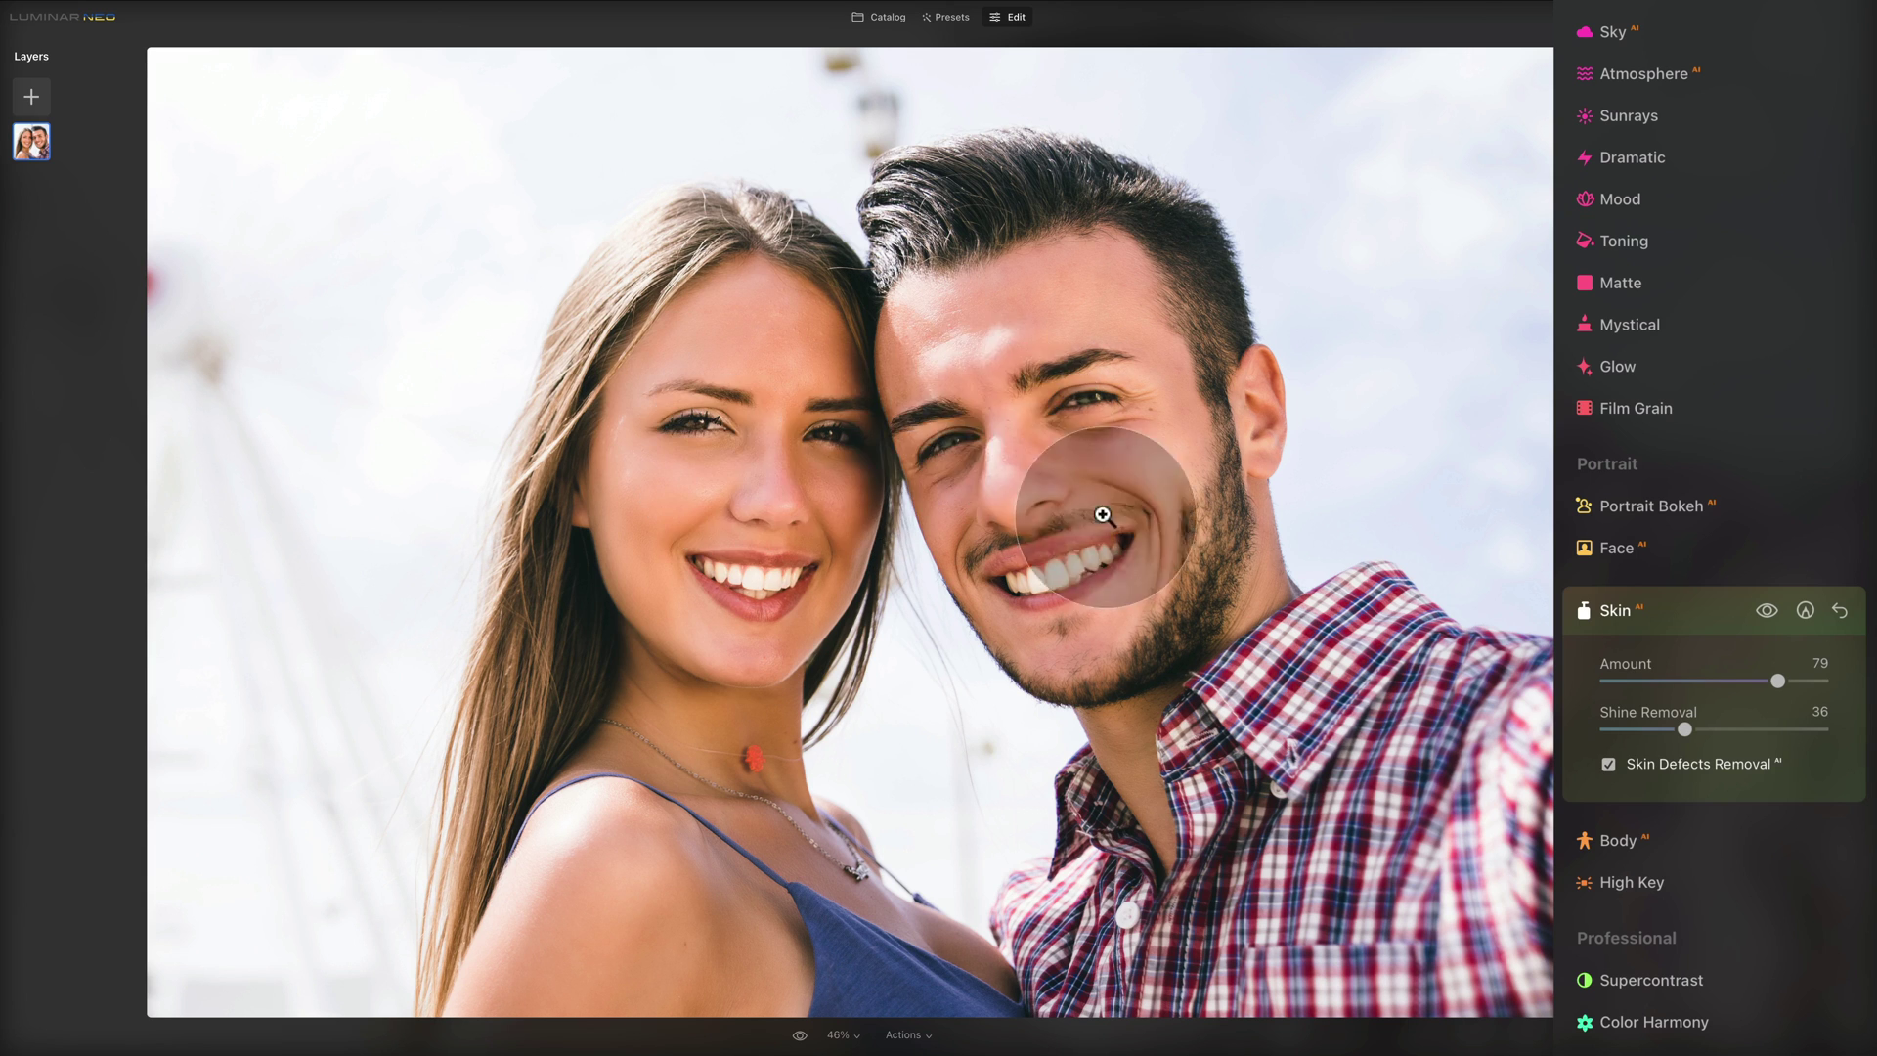
Paint a Skin AI mask over the woman's face and neck with a brush of size 225
left_click(1805, 610)
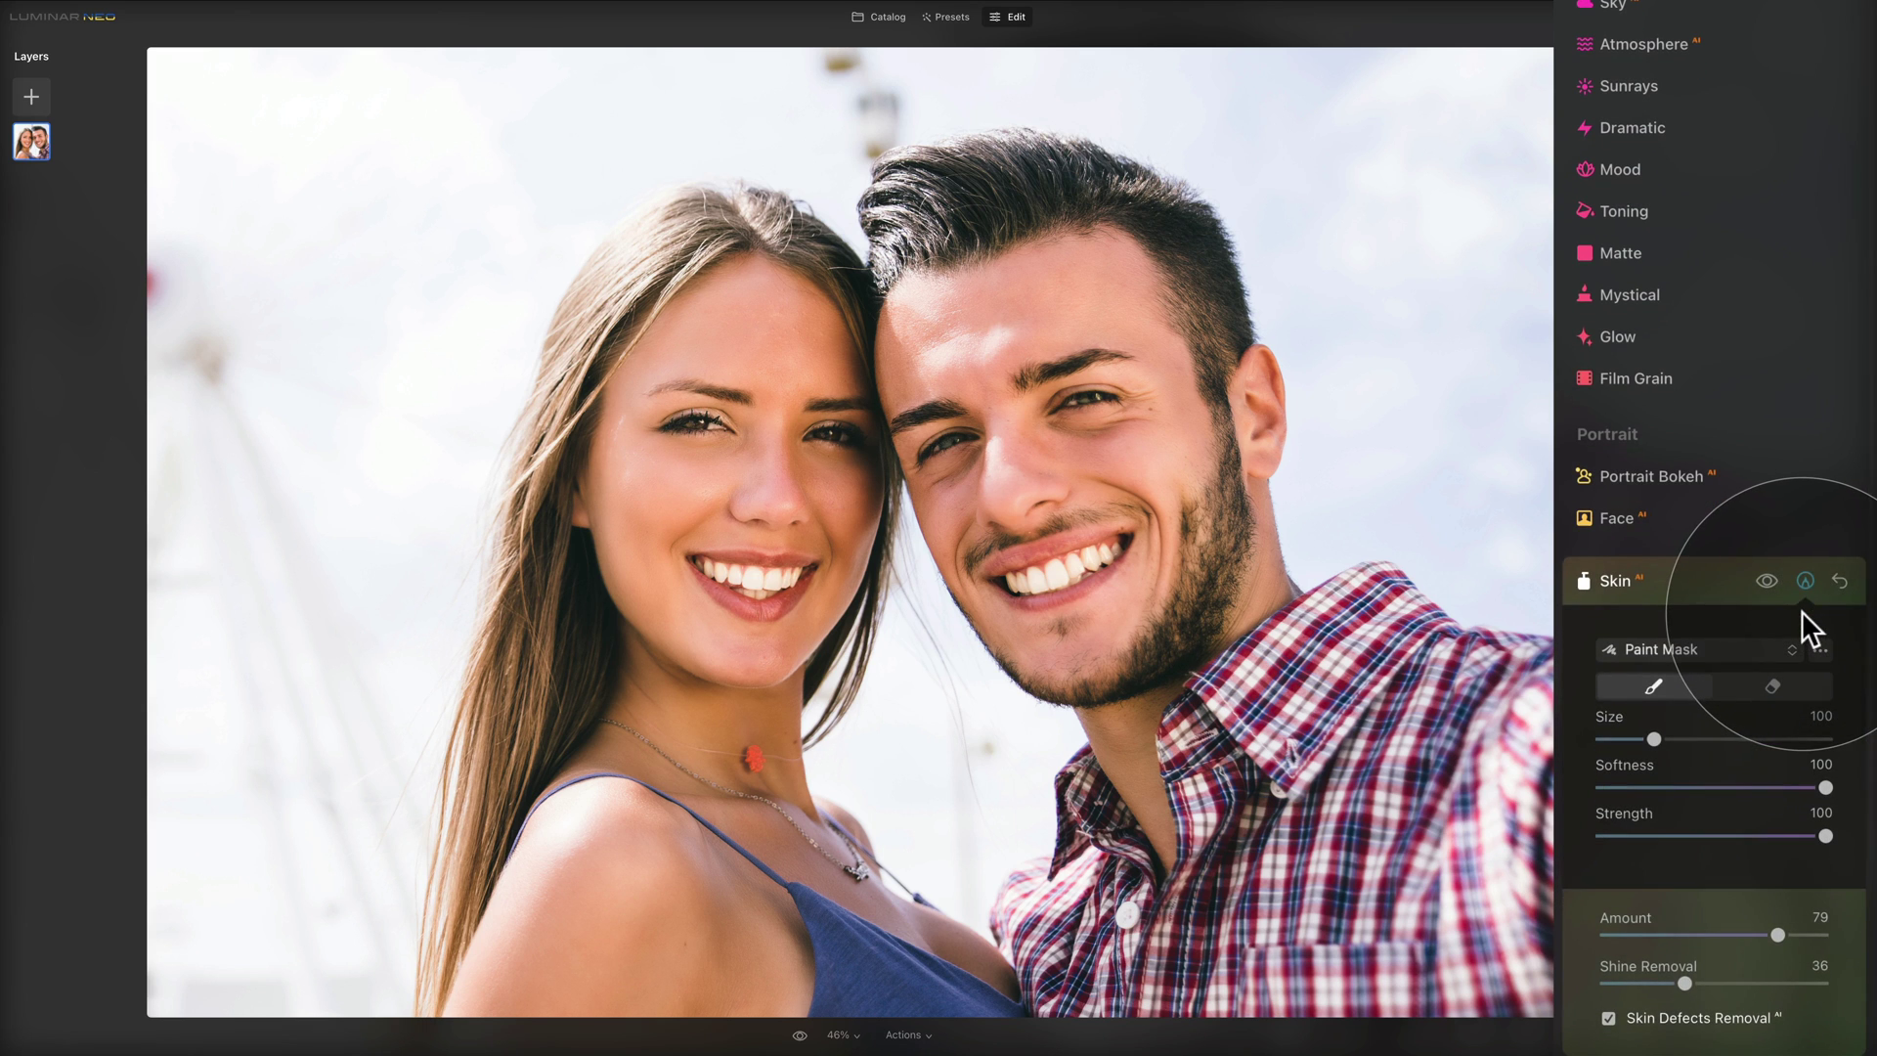
left_click(1697, 649)
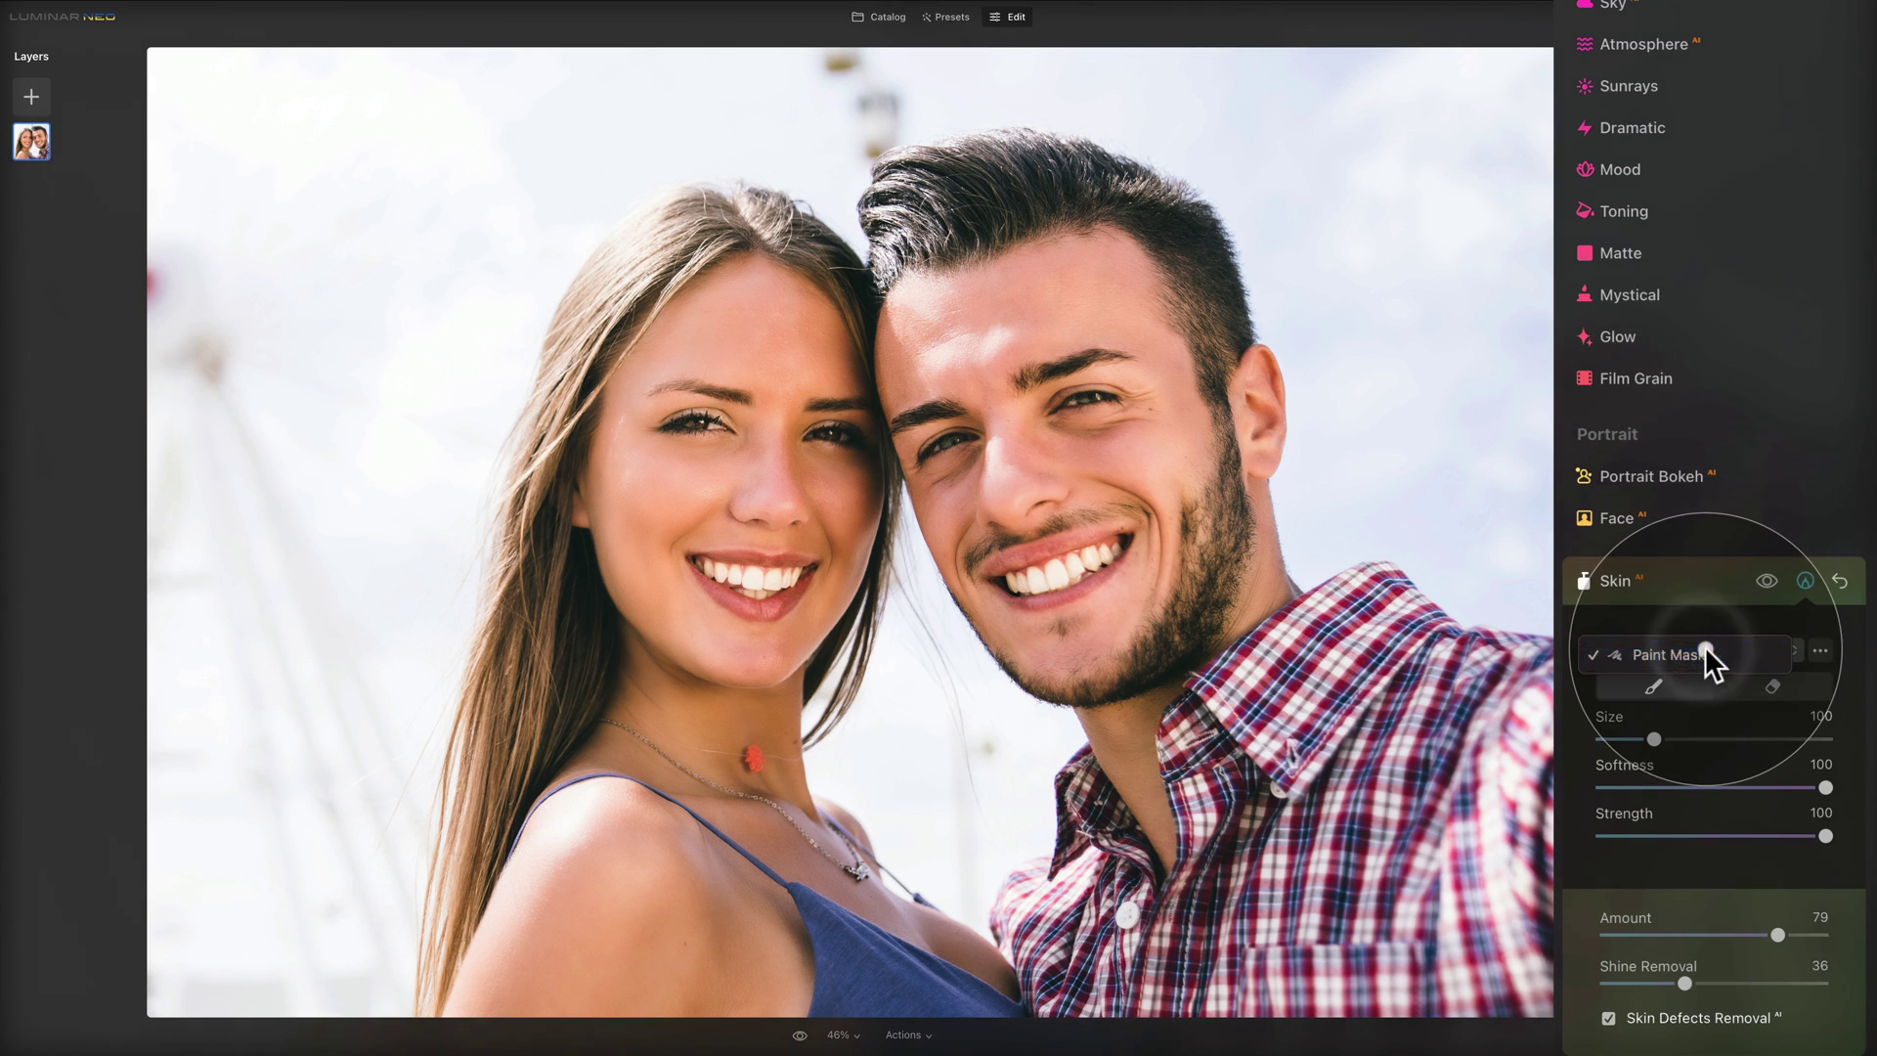
left_click(1706, 650)
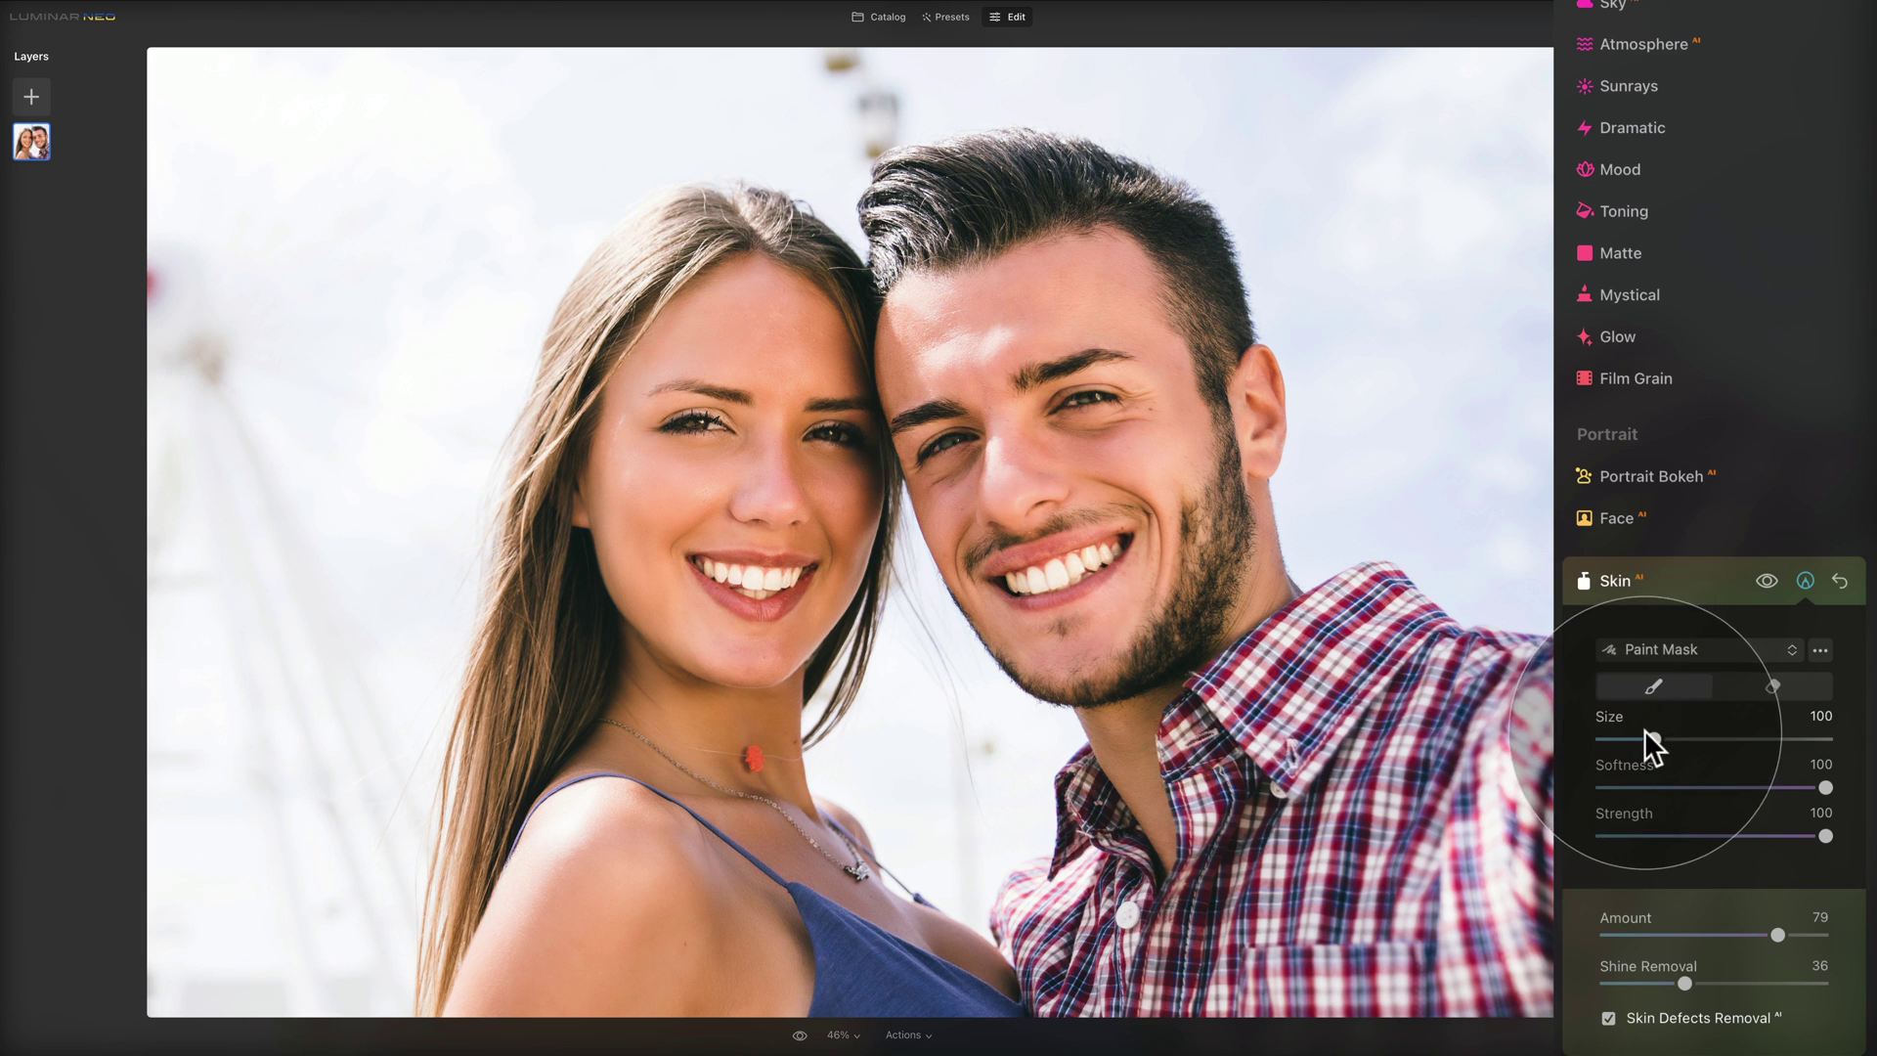
mouse_move(1646, 734)
left_mouse_down()
mouse_move(1760, 738)
mouse_move(1726, 739)
left_mouse_up()
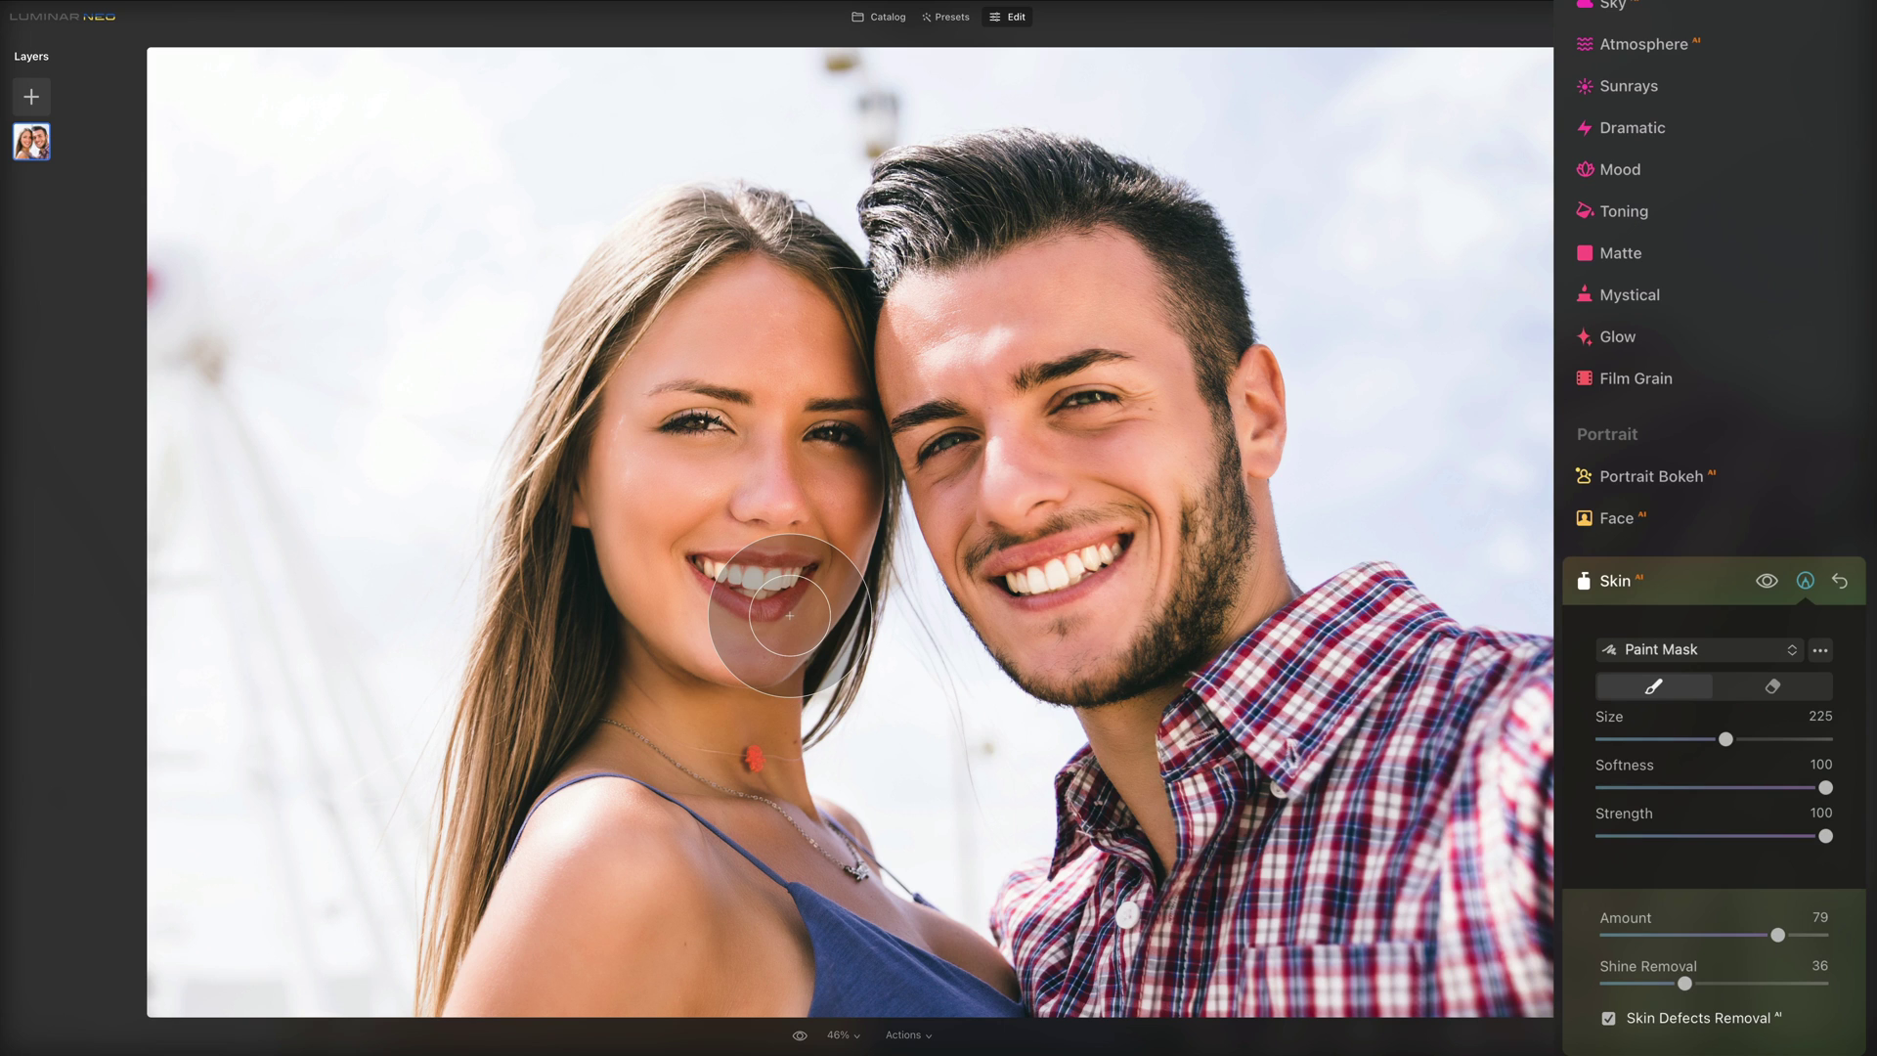
mouse_move(790, 615)
left_mouse_down()
mouse_move(746, 578)
mouse_move(684, 461)
left_mouse_up()
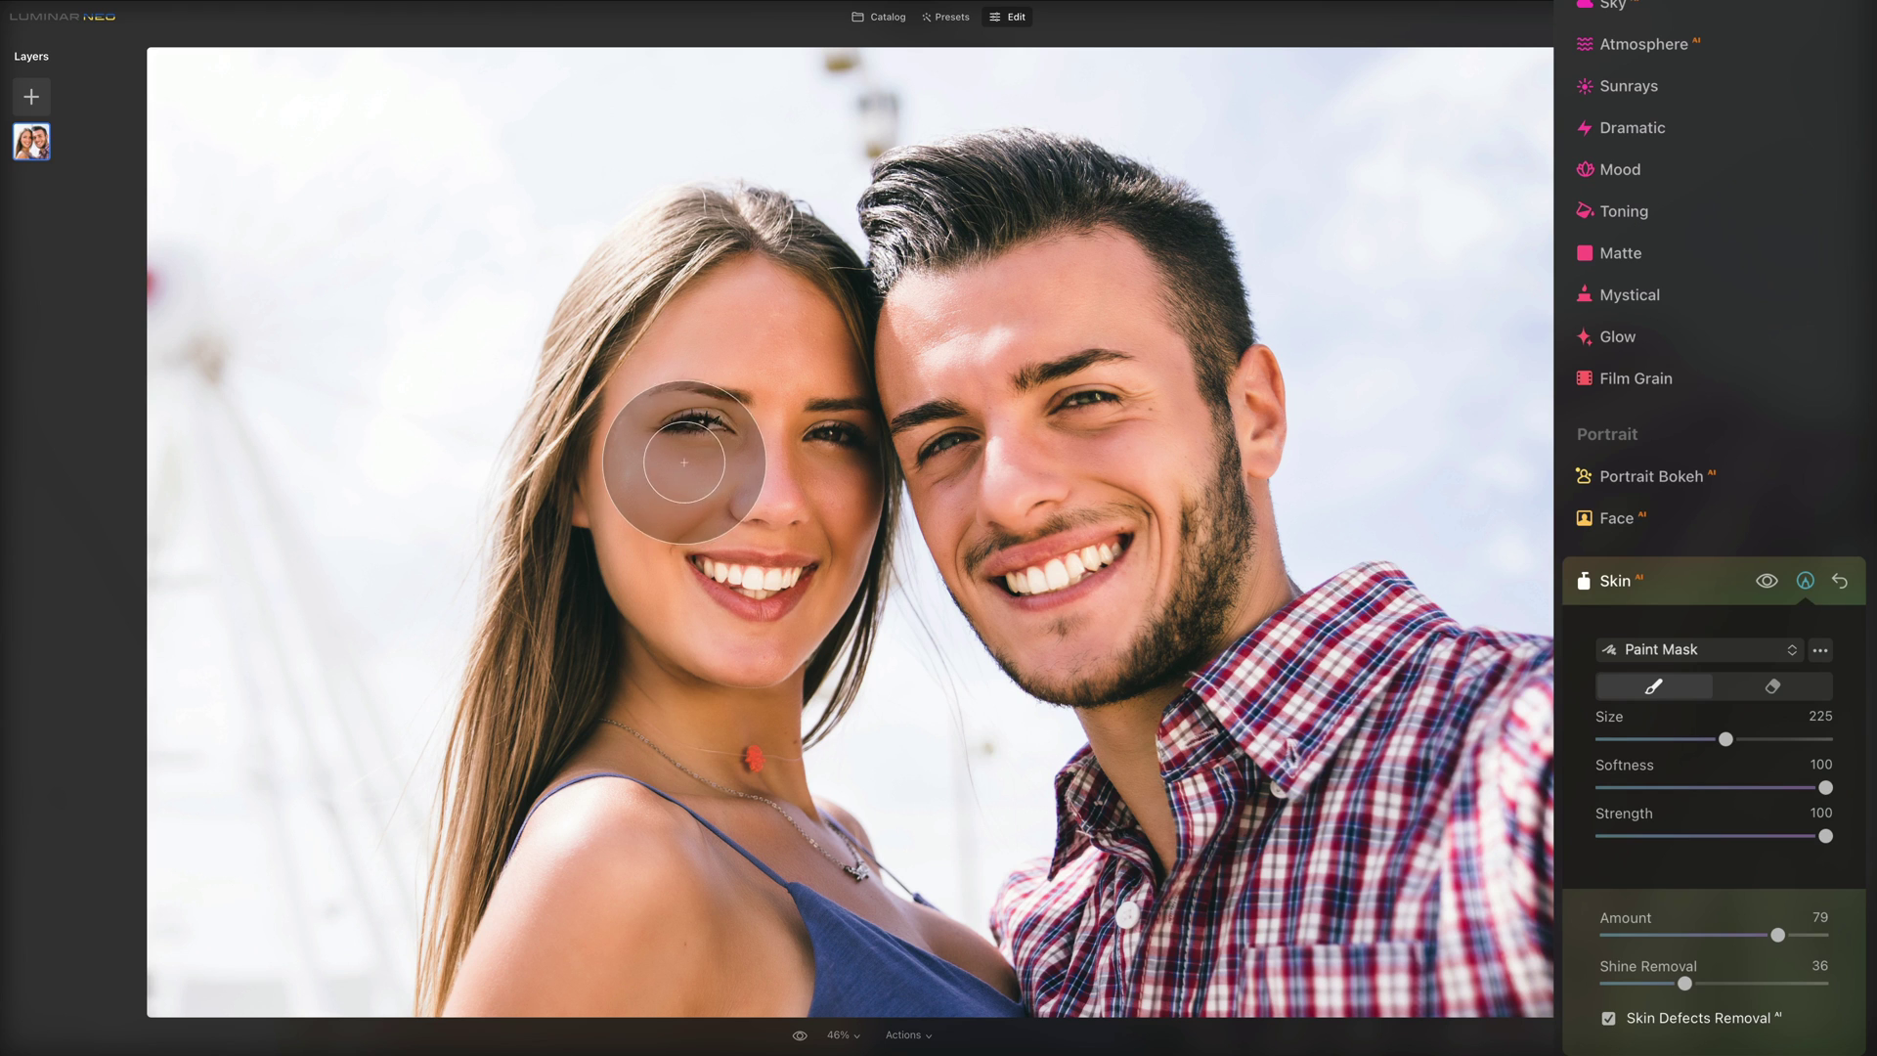
left_click_drag(684, 461, 670, 484)
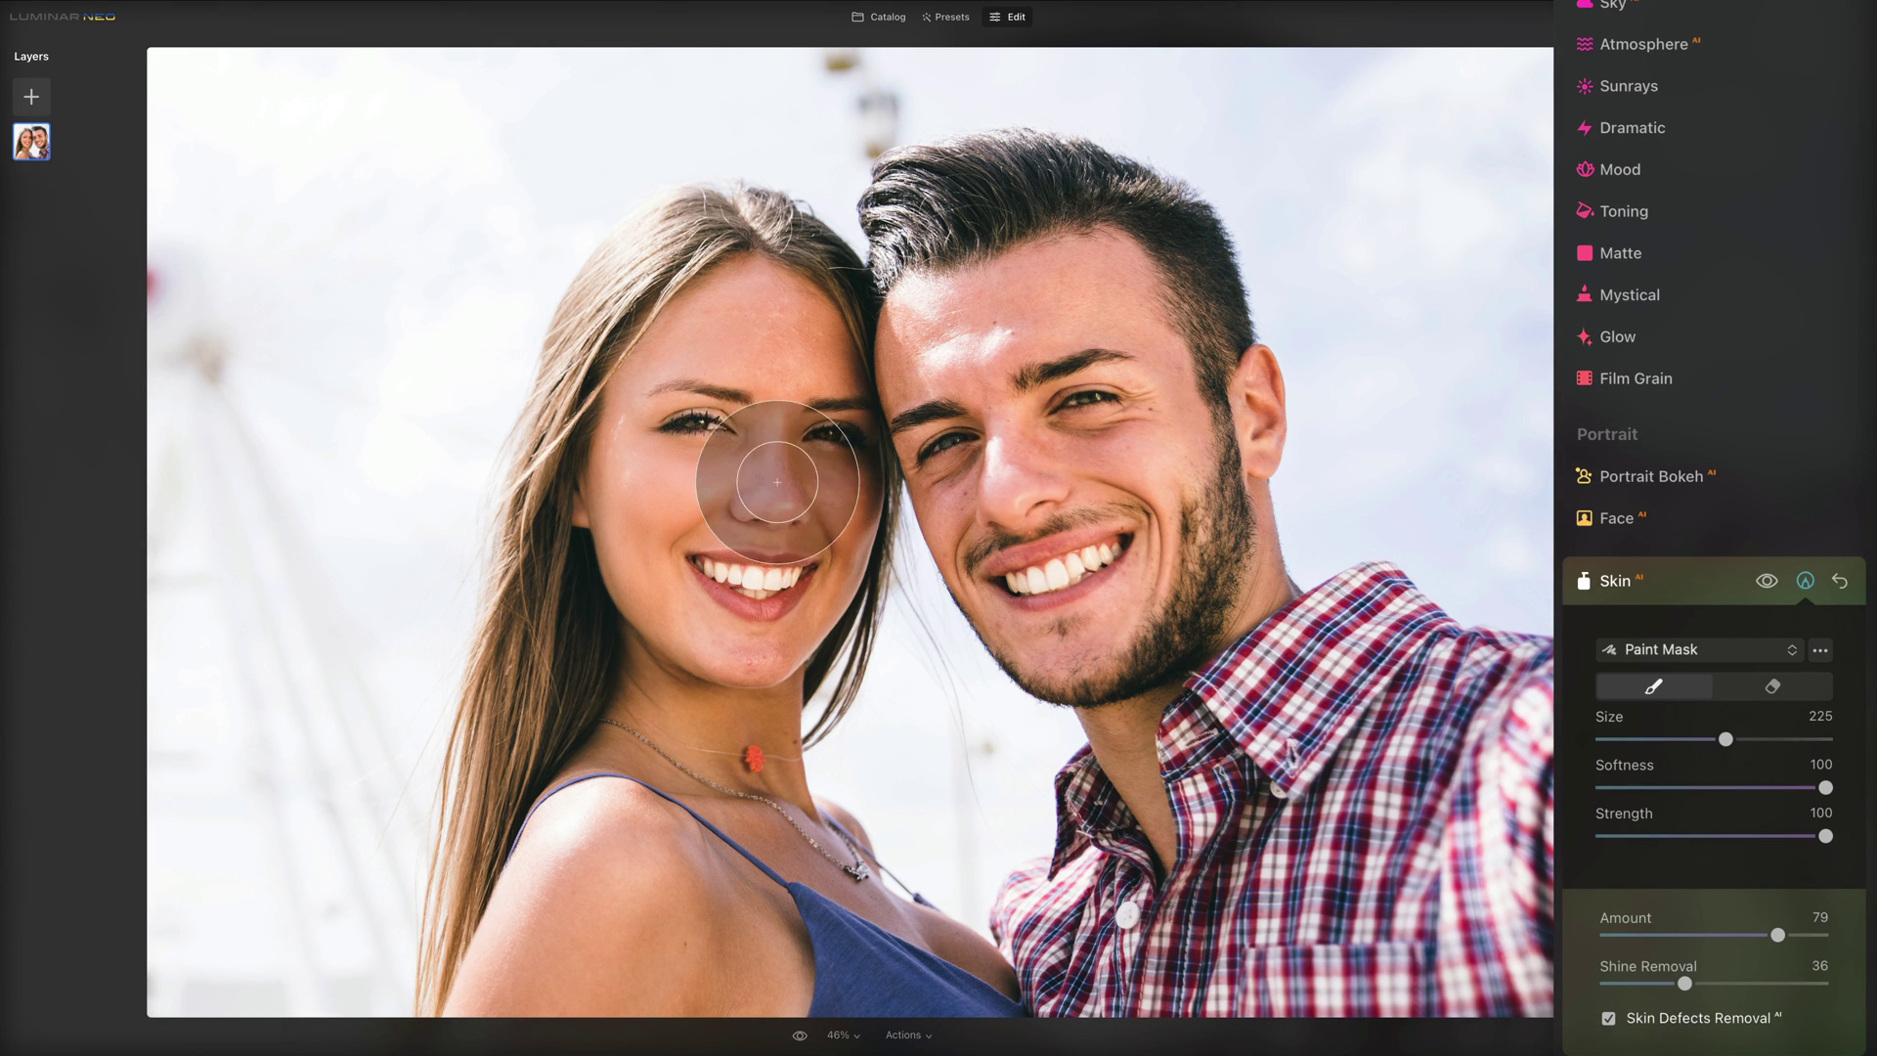
mouse_move(682, 466)
left_mouse_down()
mouse_move(689, 348)
mouse_move(715, 313)
mouse_move(682, 467)
mouse_move(739, 305)
mouse_move(771, 511)
mouse_move(746, 321)
mouse_move(785, 485)
mouse_move(788, 442)
mouse_move(772, 621)
mouse_move(796, 545)
mouse_move(732, 612)
mouse_move(789, 503)
mouse_move(756, 606)
mouse_move(654, 554)
mouse_move(796, 662)
mouse_move(711, 642)
mouse_move(795, 663)
mouse_move(723, 649)
mouse_move(754, 545)
mouse_move(725, 390)
left_mouse_up()
left_click_drag(944, 595, 933, 591)
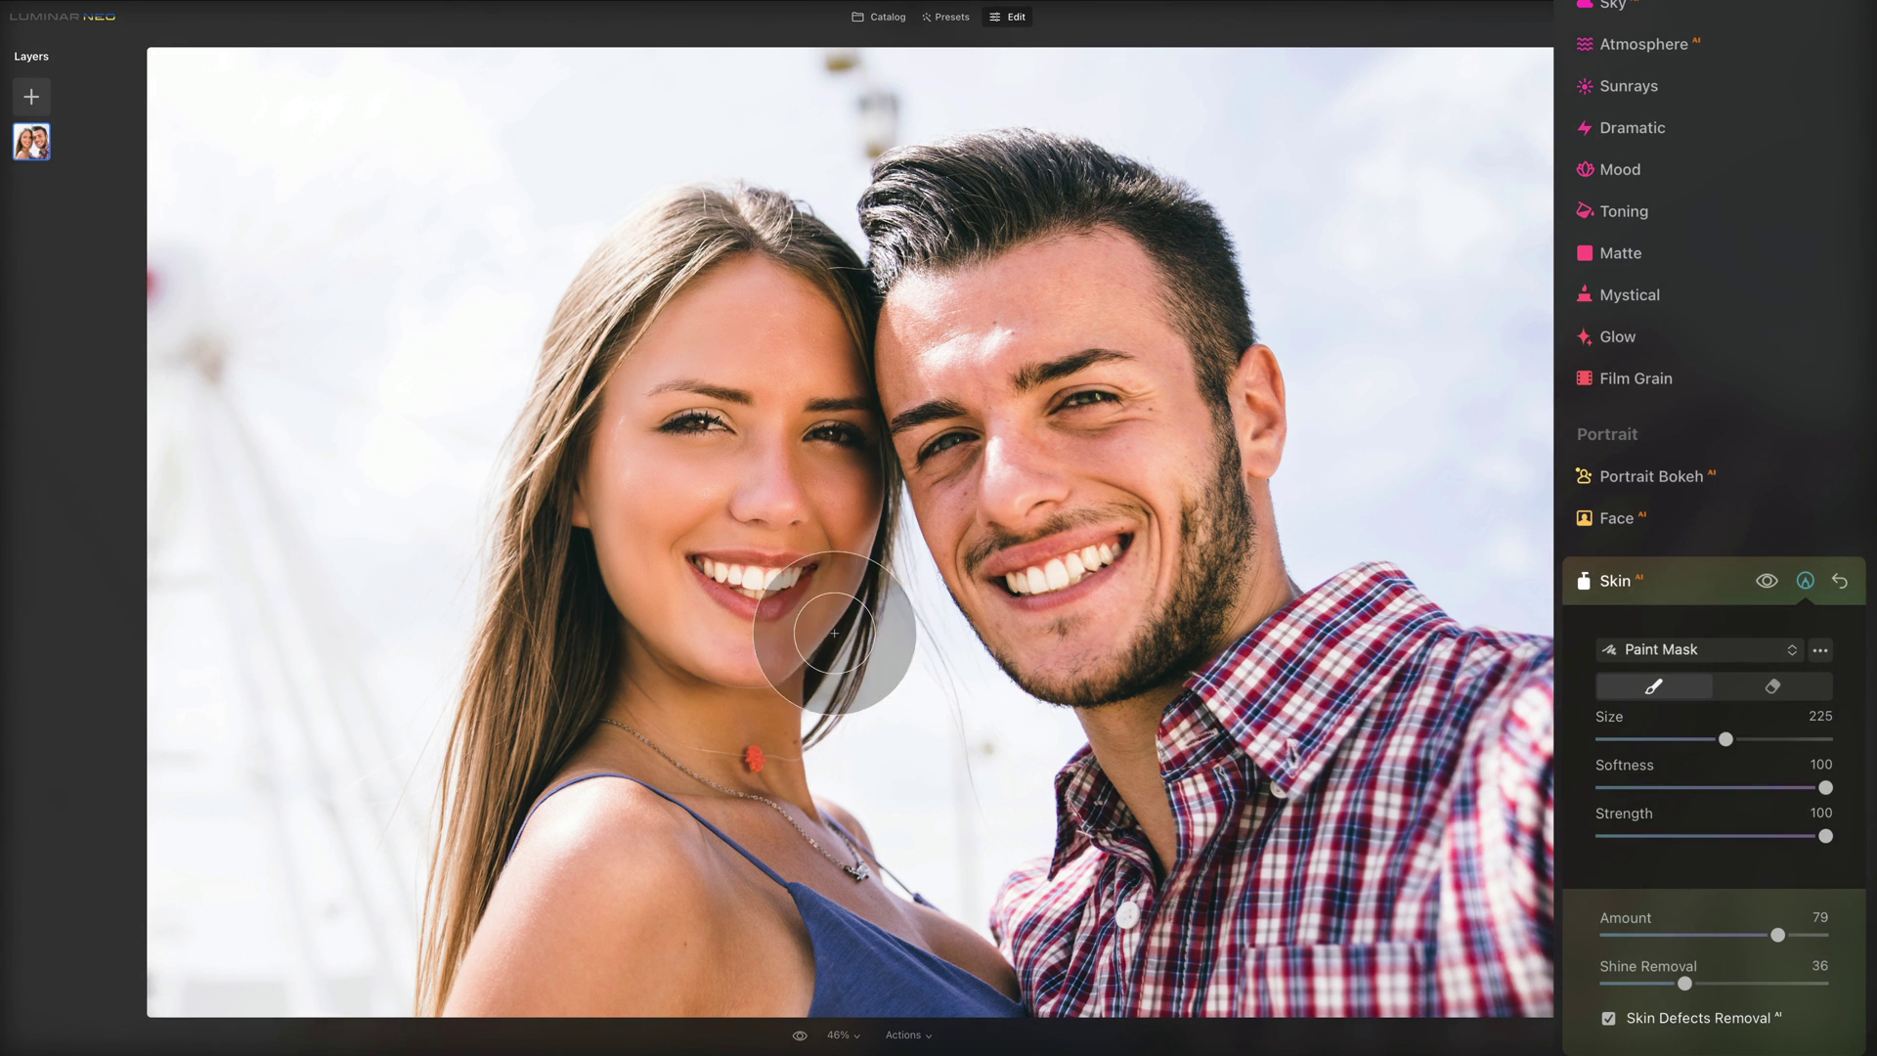
mouse_move(674, 494)
left_mouse_down()
mouse_move(669, 552)
mouse_move(683, 408)
mouse_move(726, 312)
mouse_move(763, 430)
mouse_move(745, 548)
mouse_move(707, 607)
mouse_move(701, 518)
mouse_move(681, 677)
mouse_move(702, 730)
mouse_move(646, 643)
mouse_move(760, 738)
mouse_move(743, 744)
mouse_move(680, 647)
mouse_move(766, 311)
mouse_move(676, 445)
mouse_move(692, 355)
mouse_move(598, 723)
left_mouse_up()
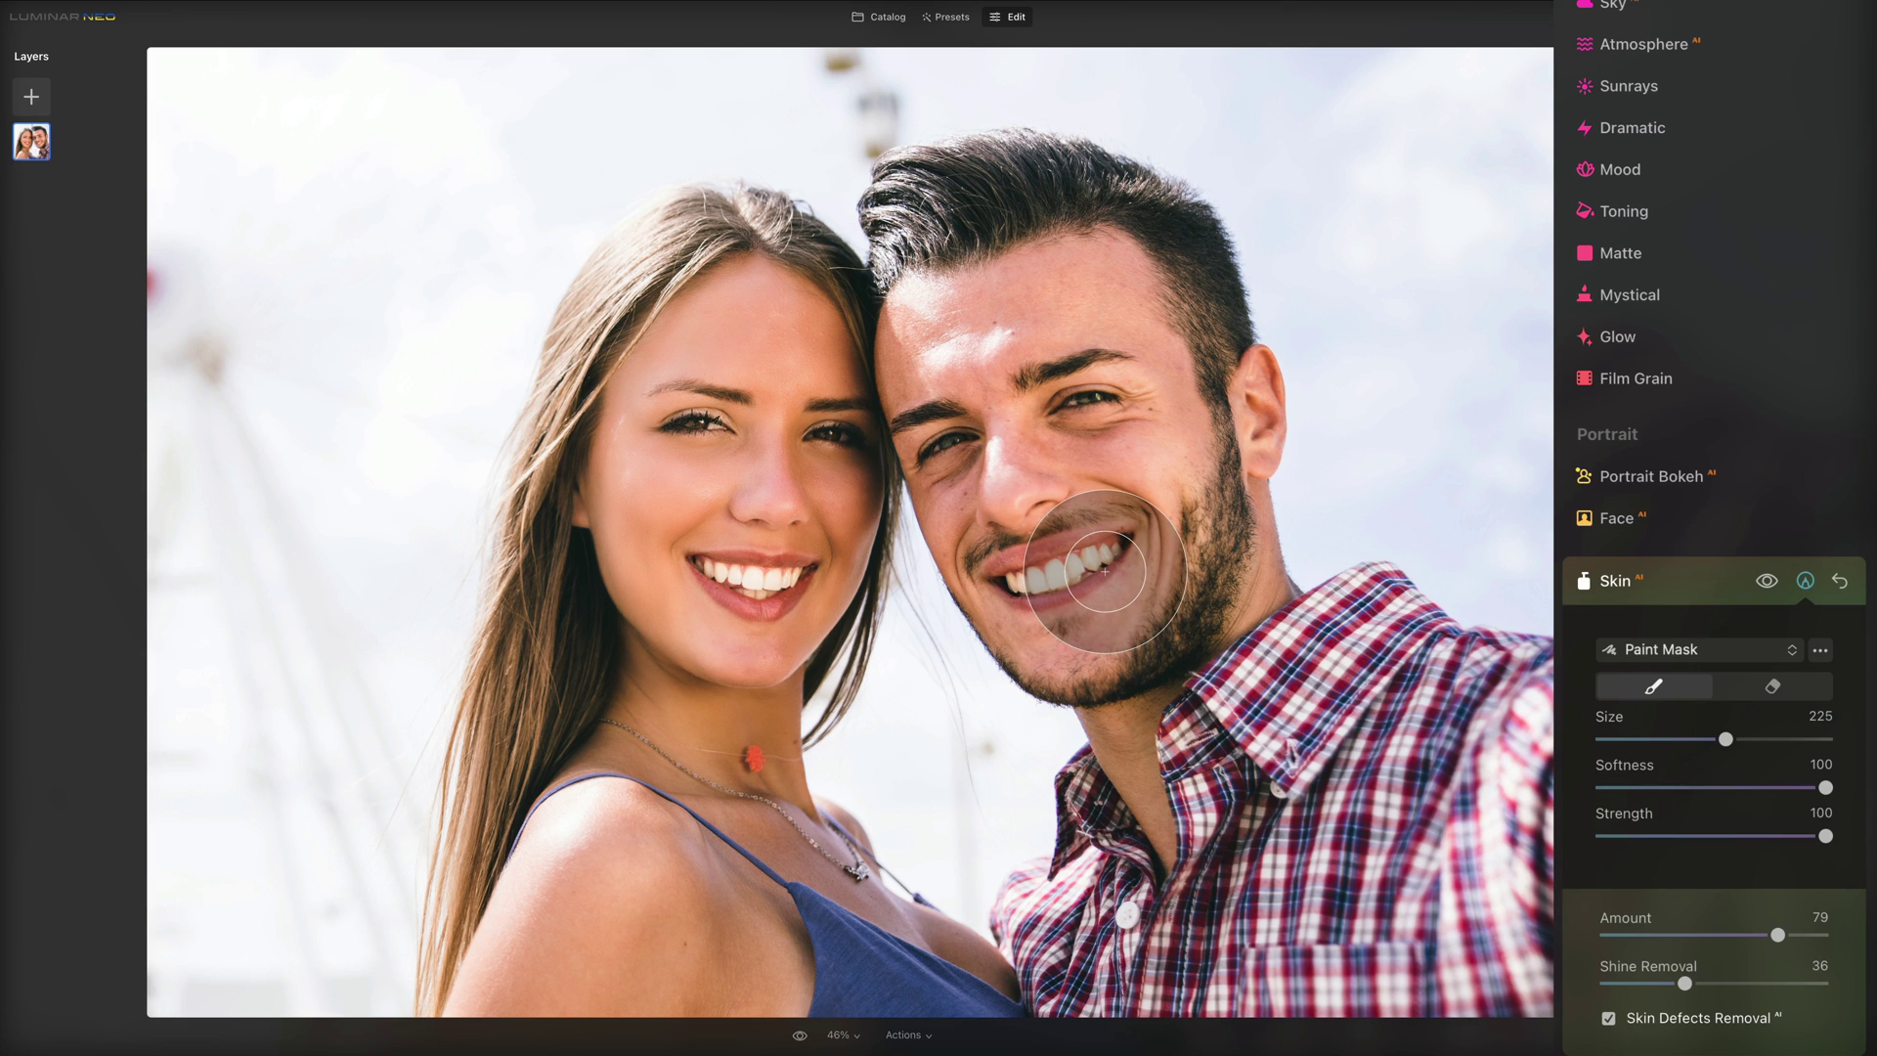
left_click(1680, 583)
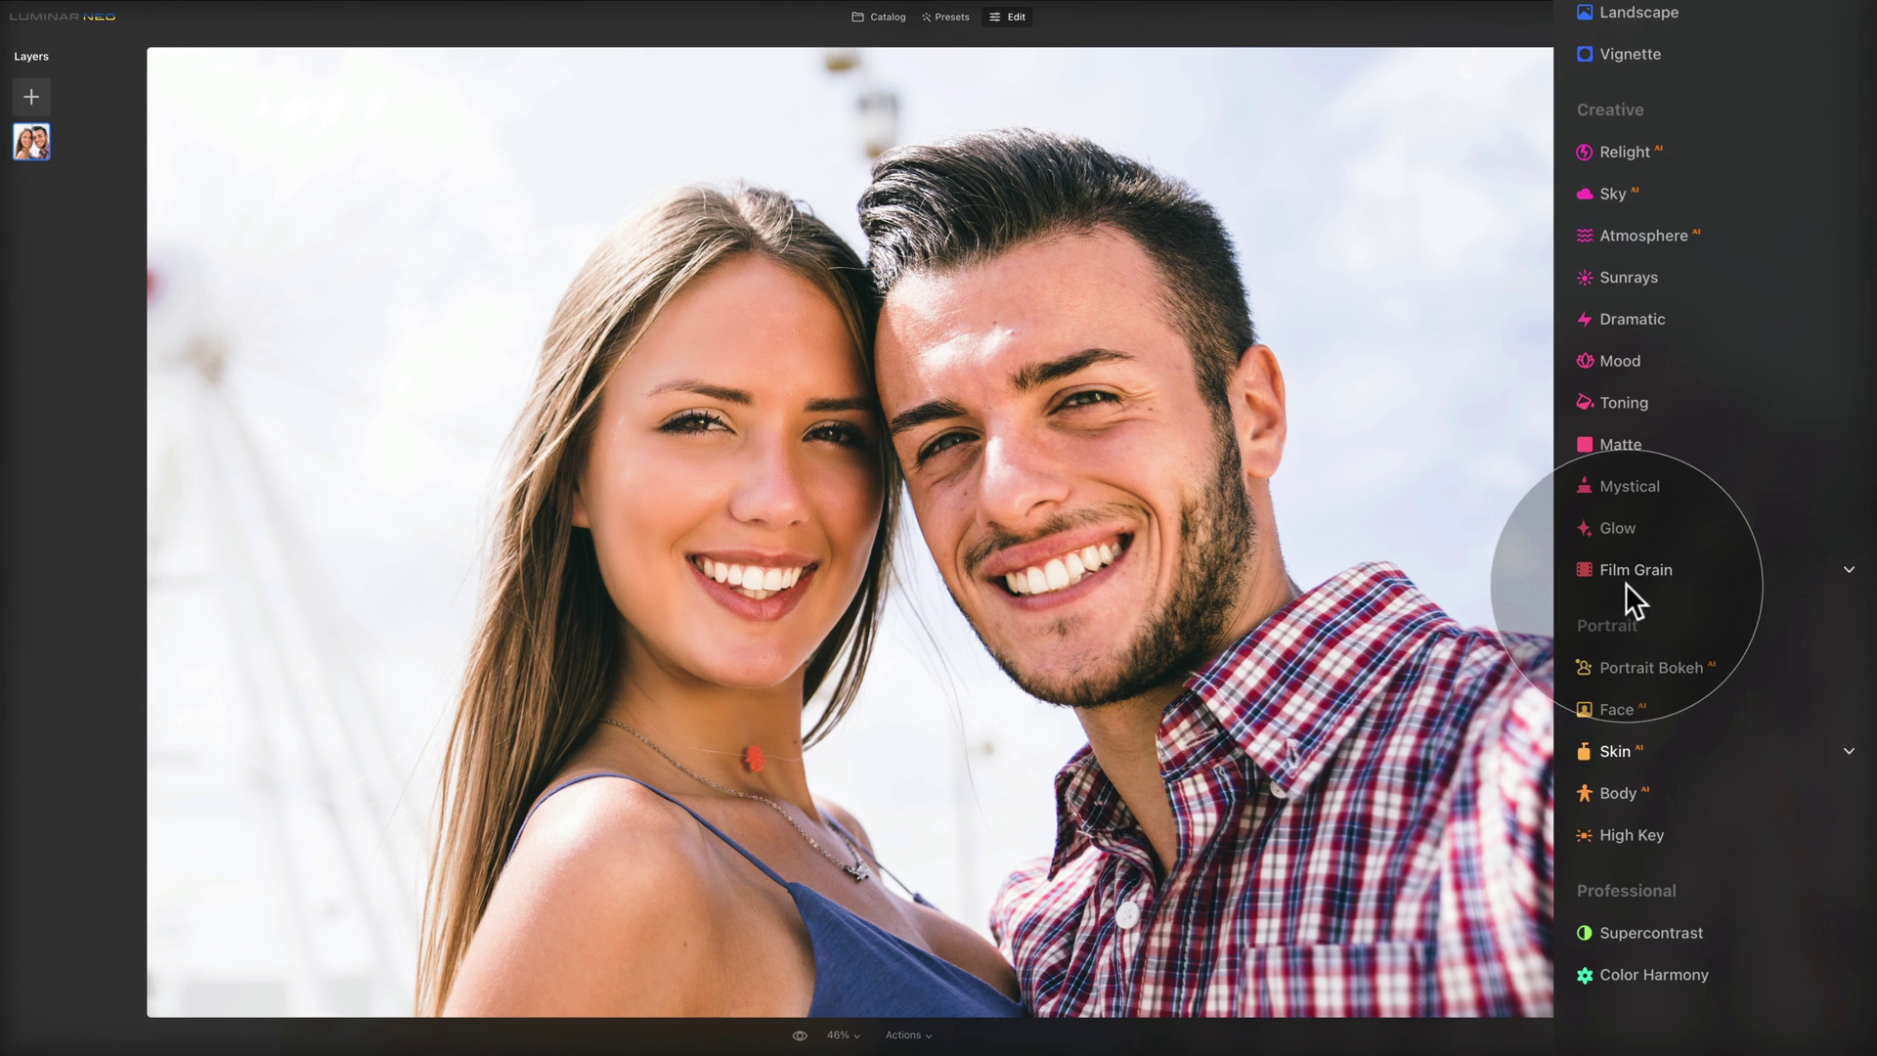
Check the Skin AI adjustment in the photo's list of applied edits
scroll(1627, 583, "up", 5)
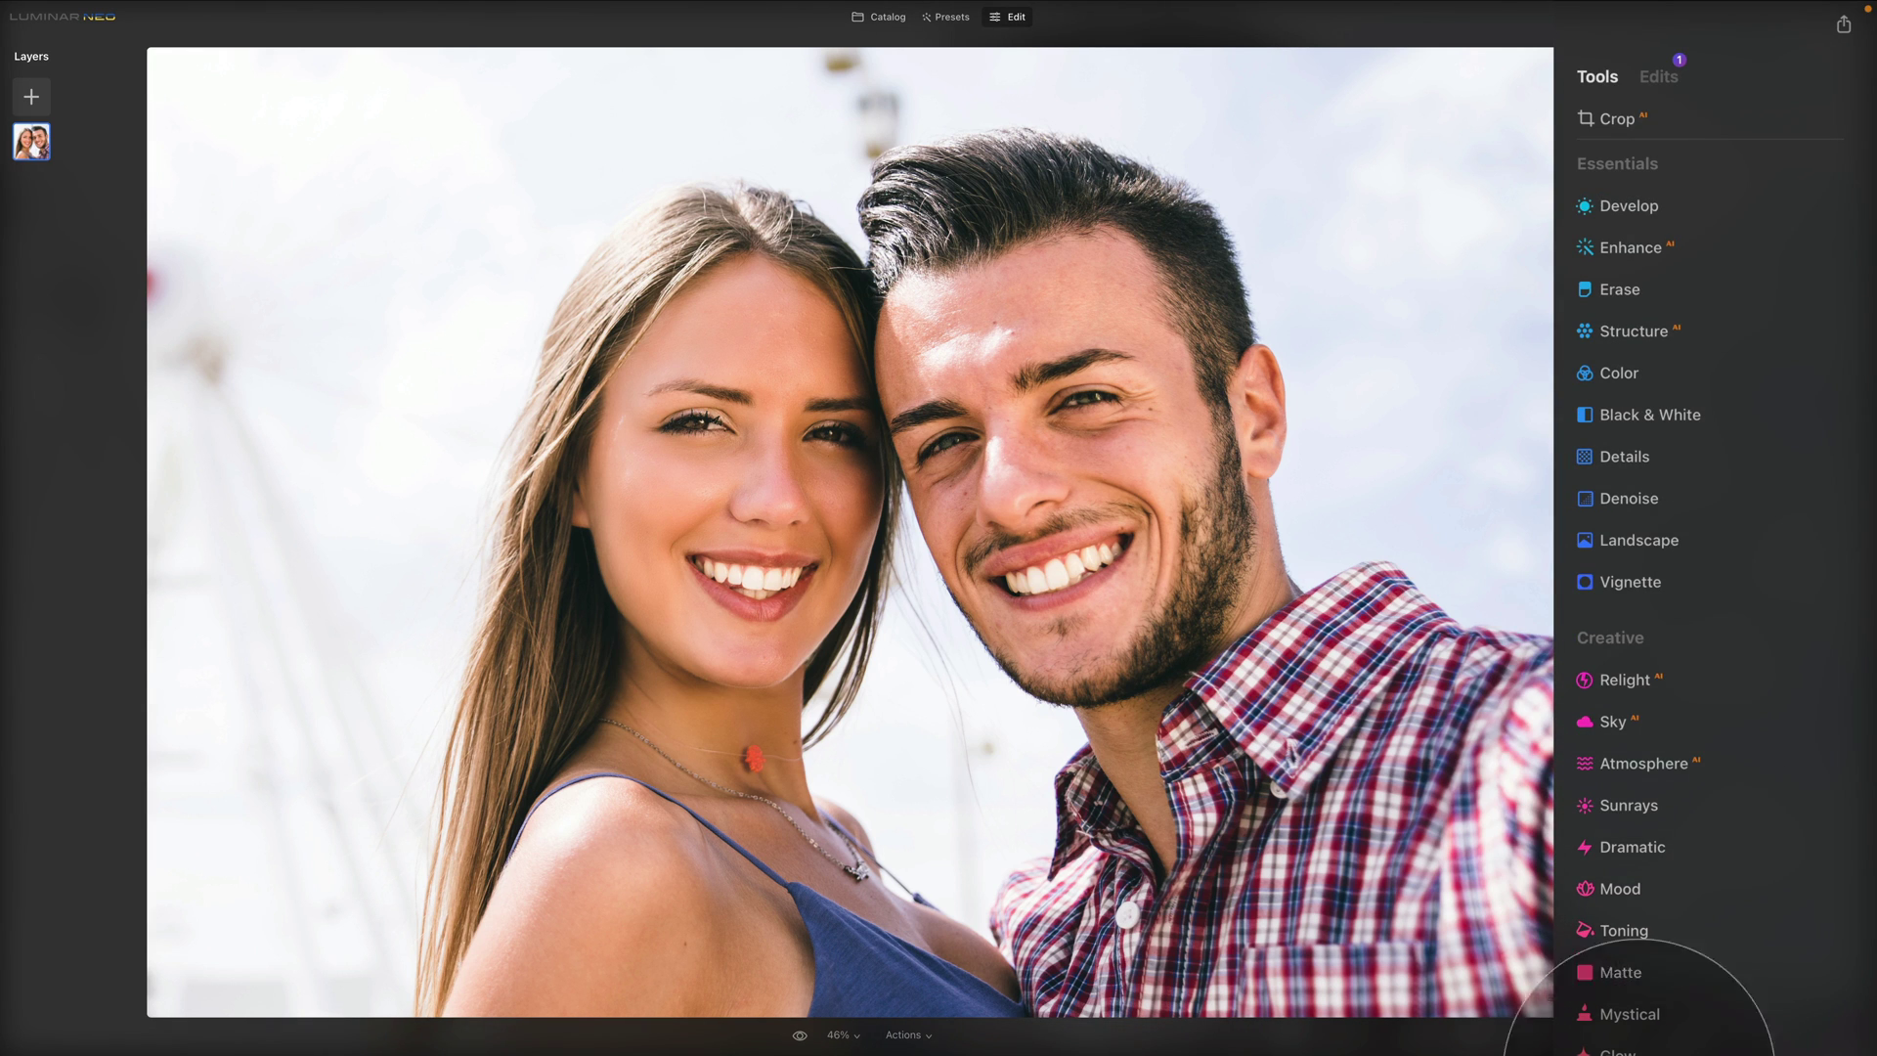
left_click(1670, 75)
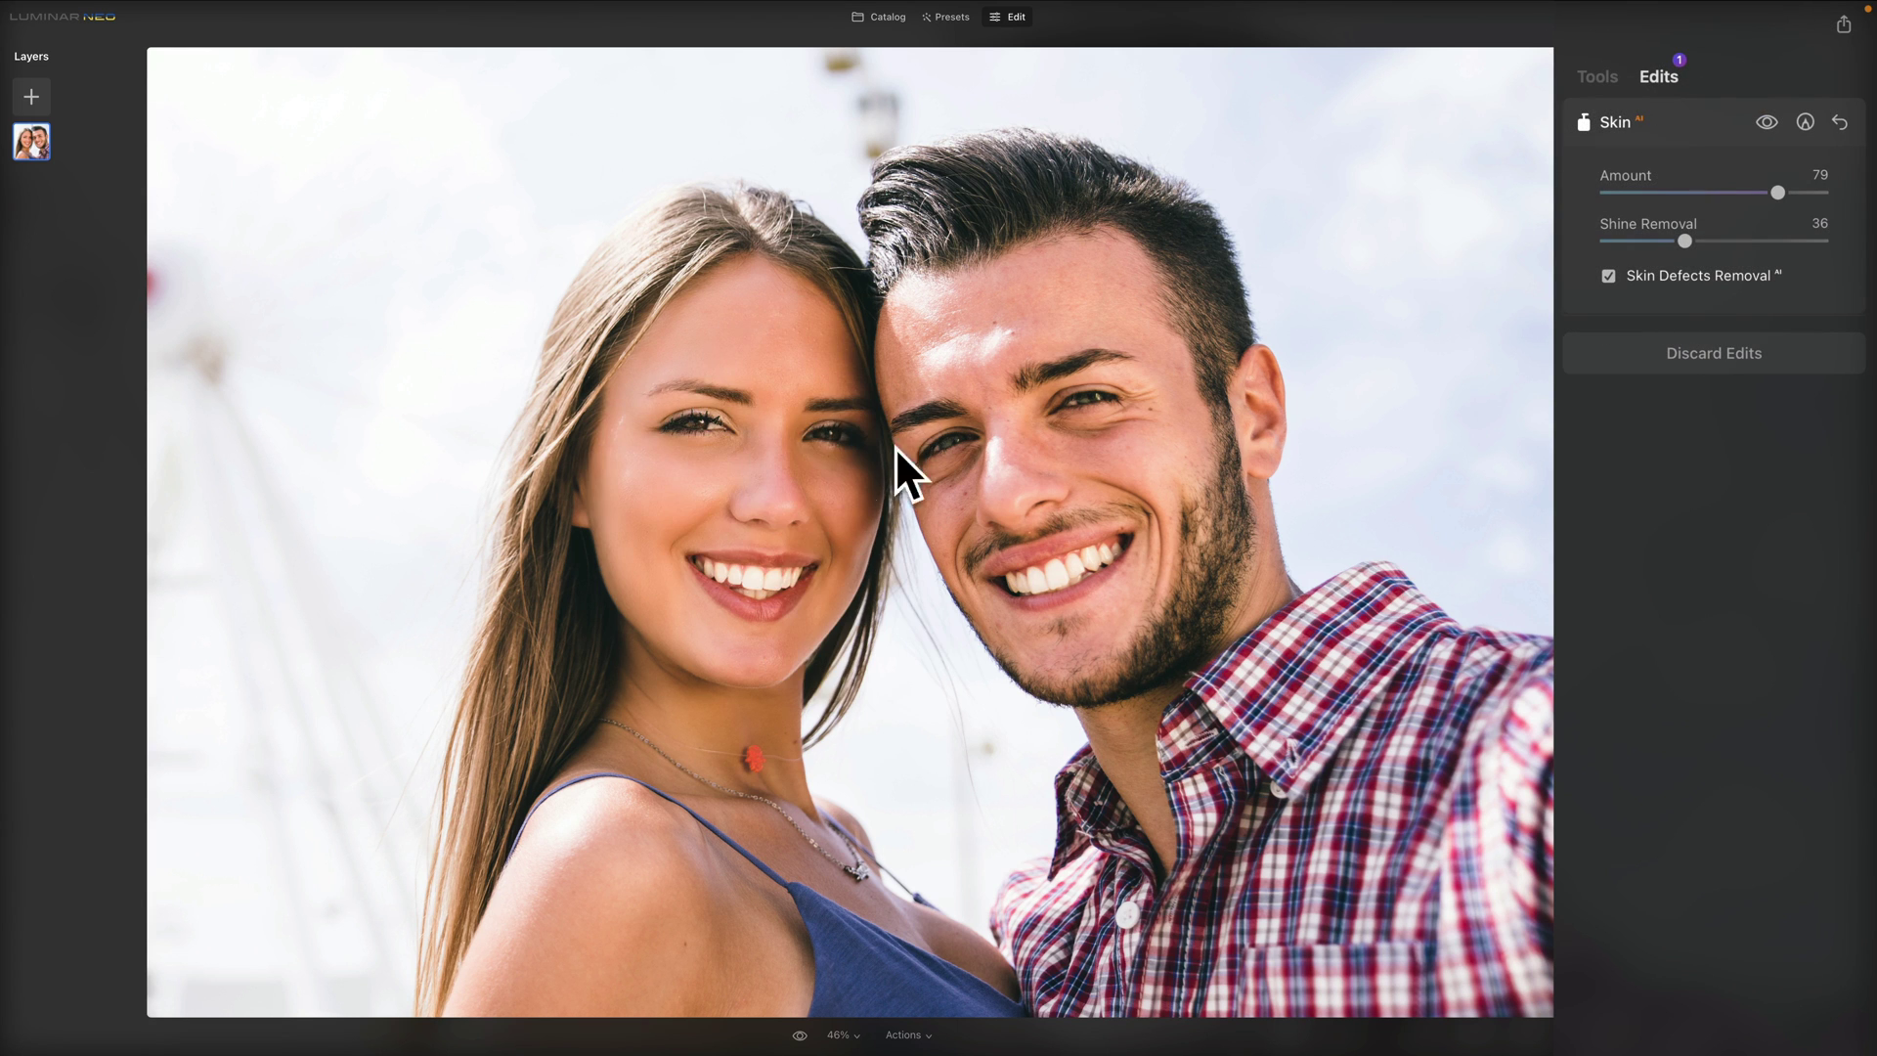
left_click(1604, 76)
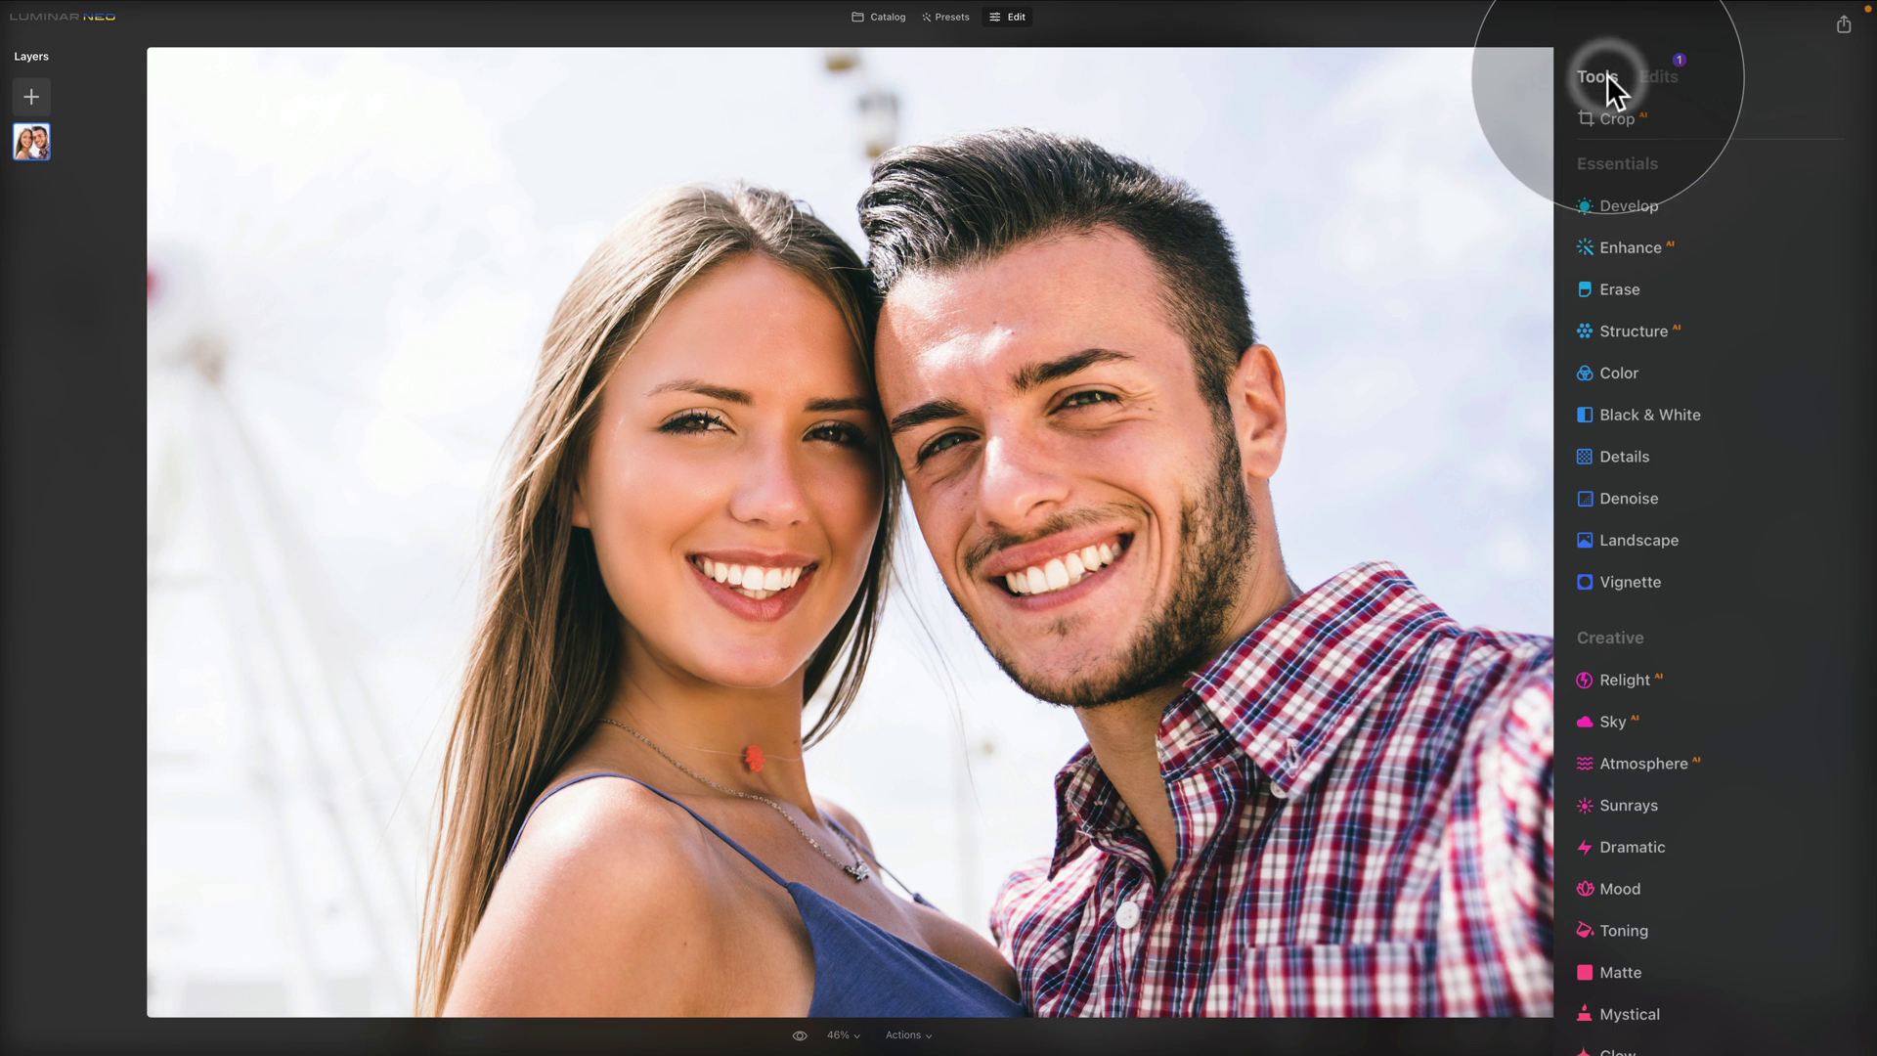
Add a second Skin AI adjustment with Amount 23, Shine Removal 100 and Skin Defects Removal enabled
scroll(1634, 766, "down", 3)
scroll(1633, 767, "down", 3)
left_click(1636, 707)
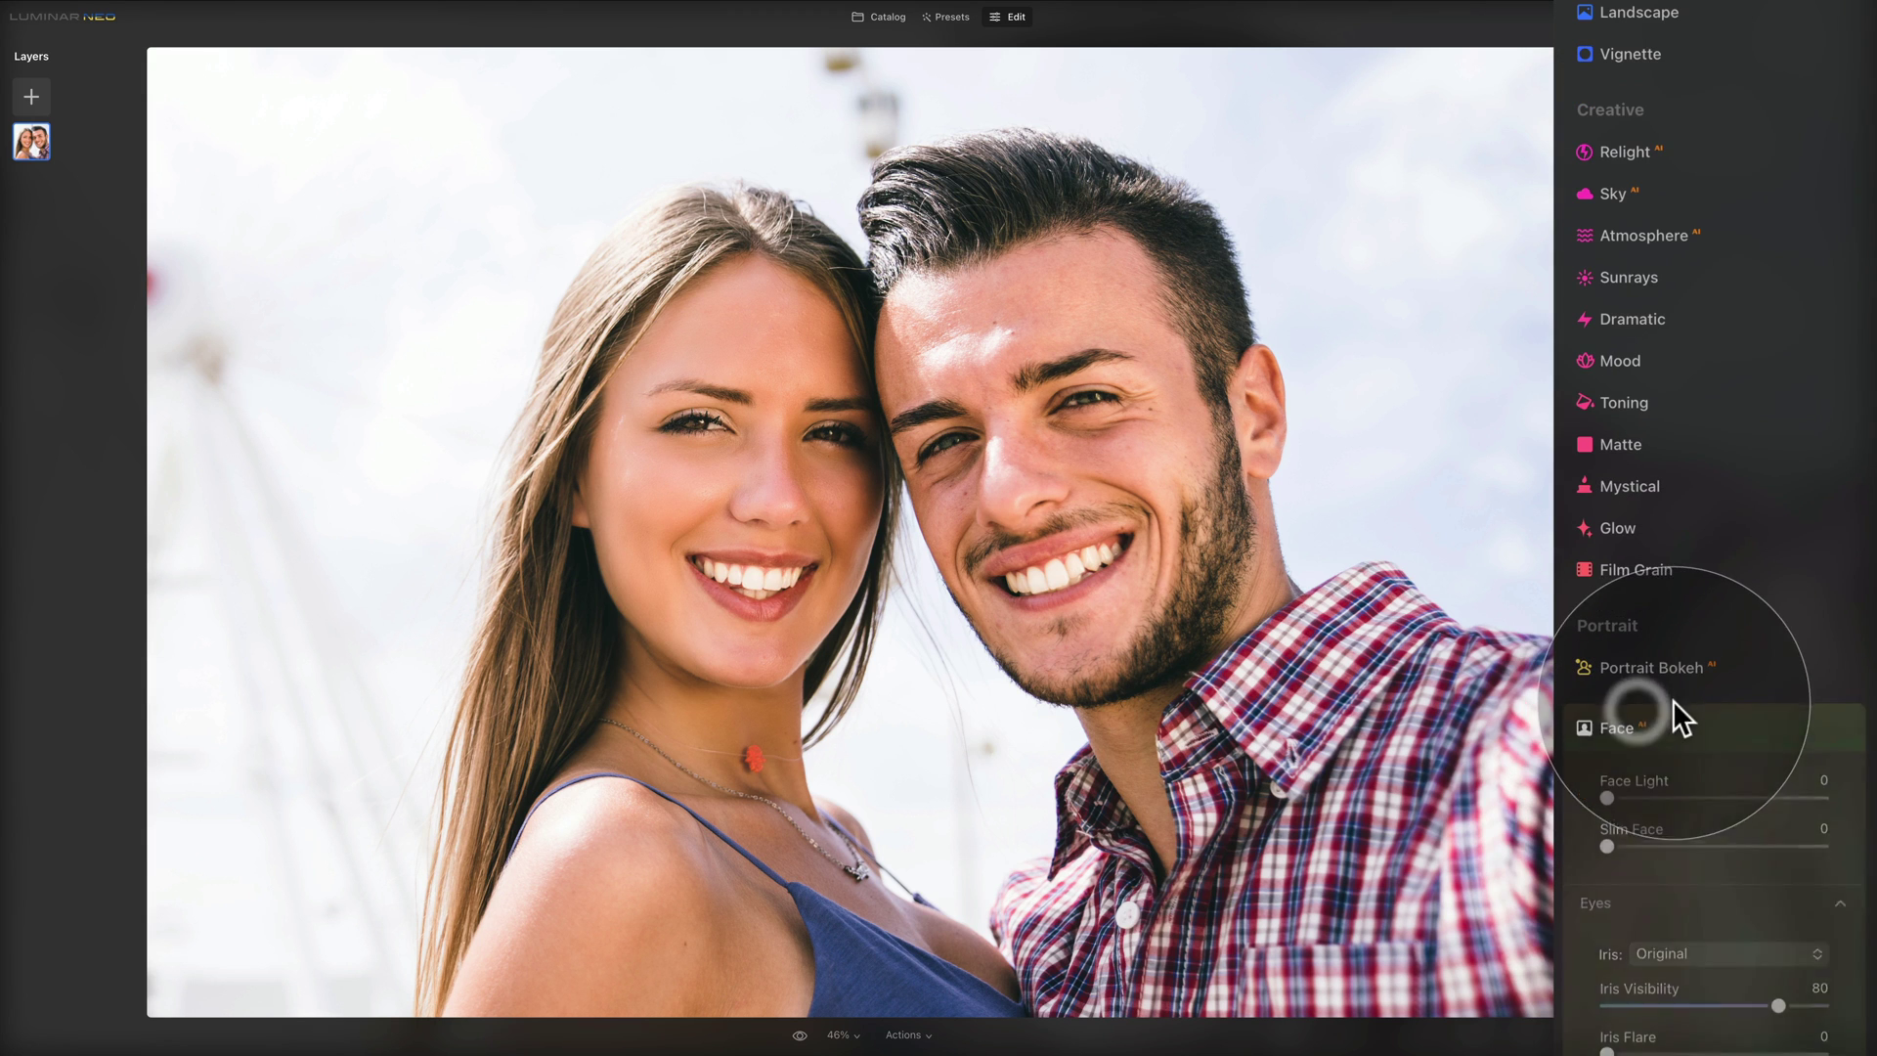
left_click(1692, 135)
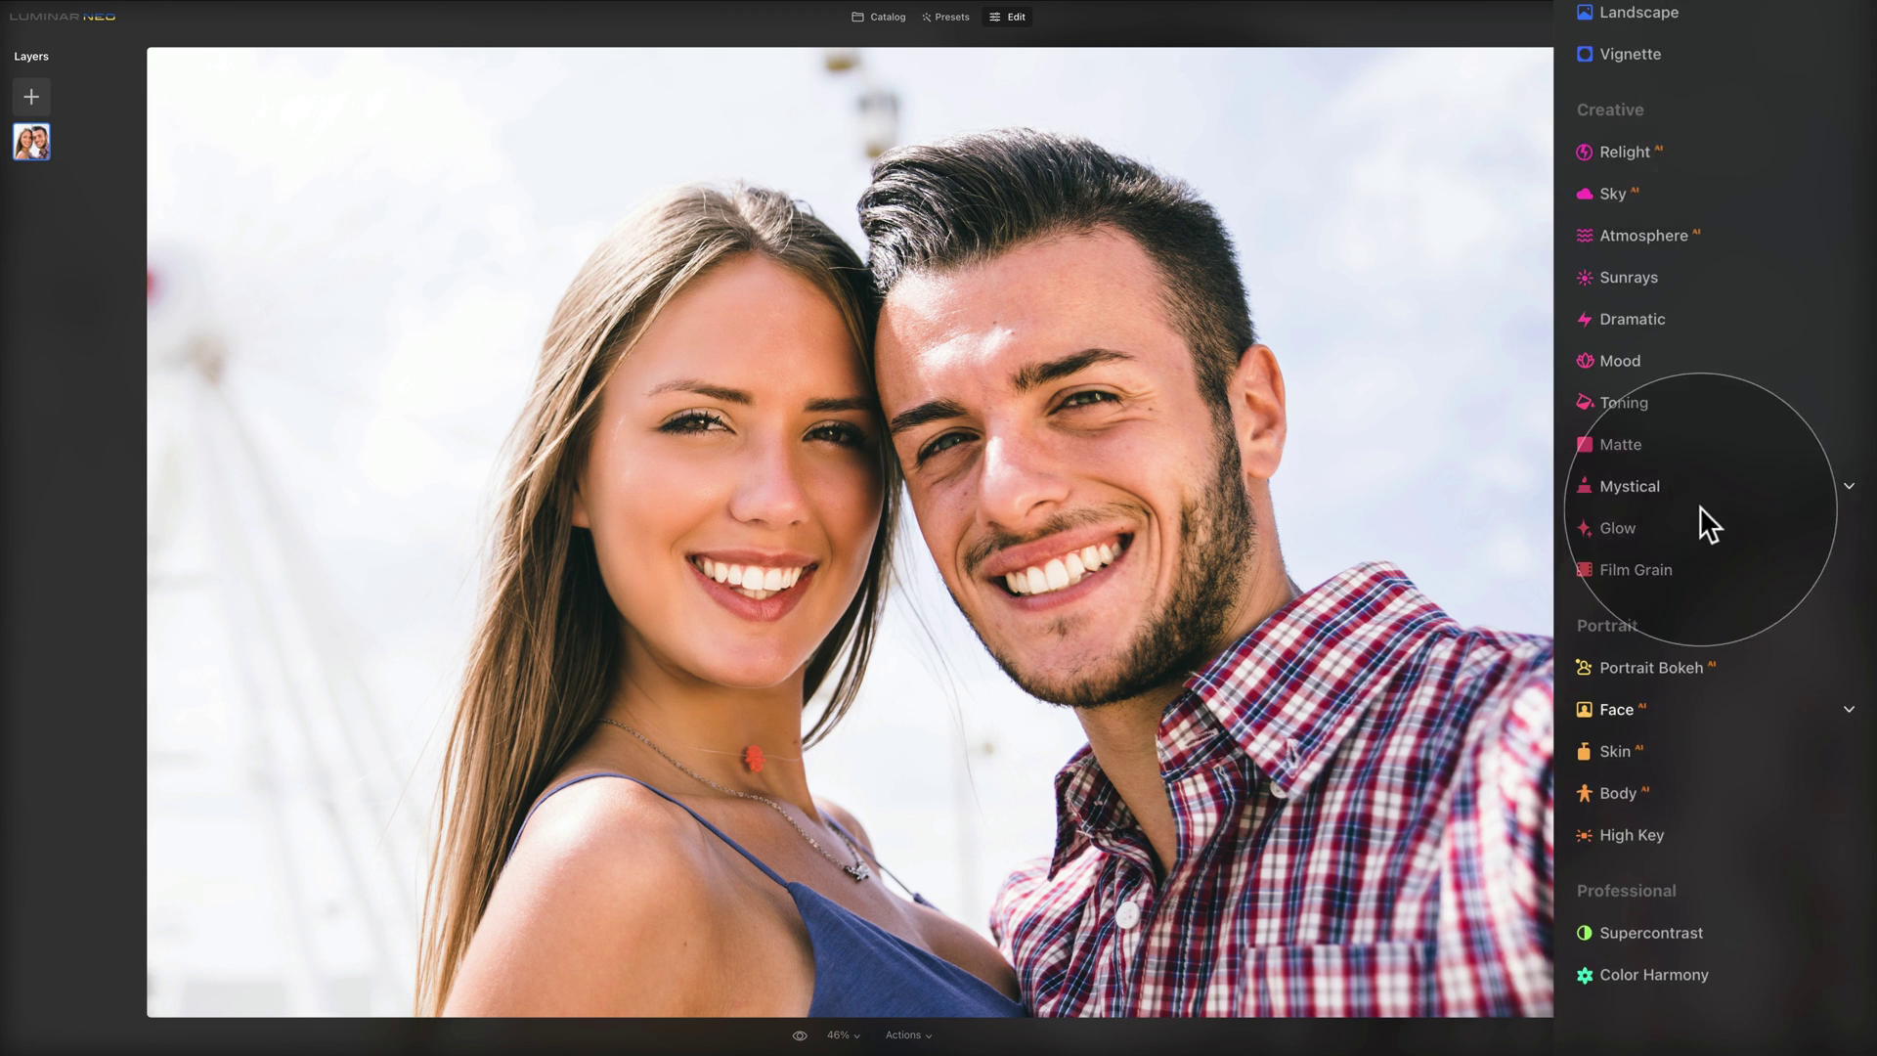
left_click(1643, 755)
scroll(1697, 552, "down", 2)
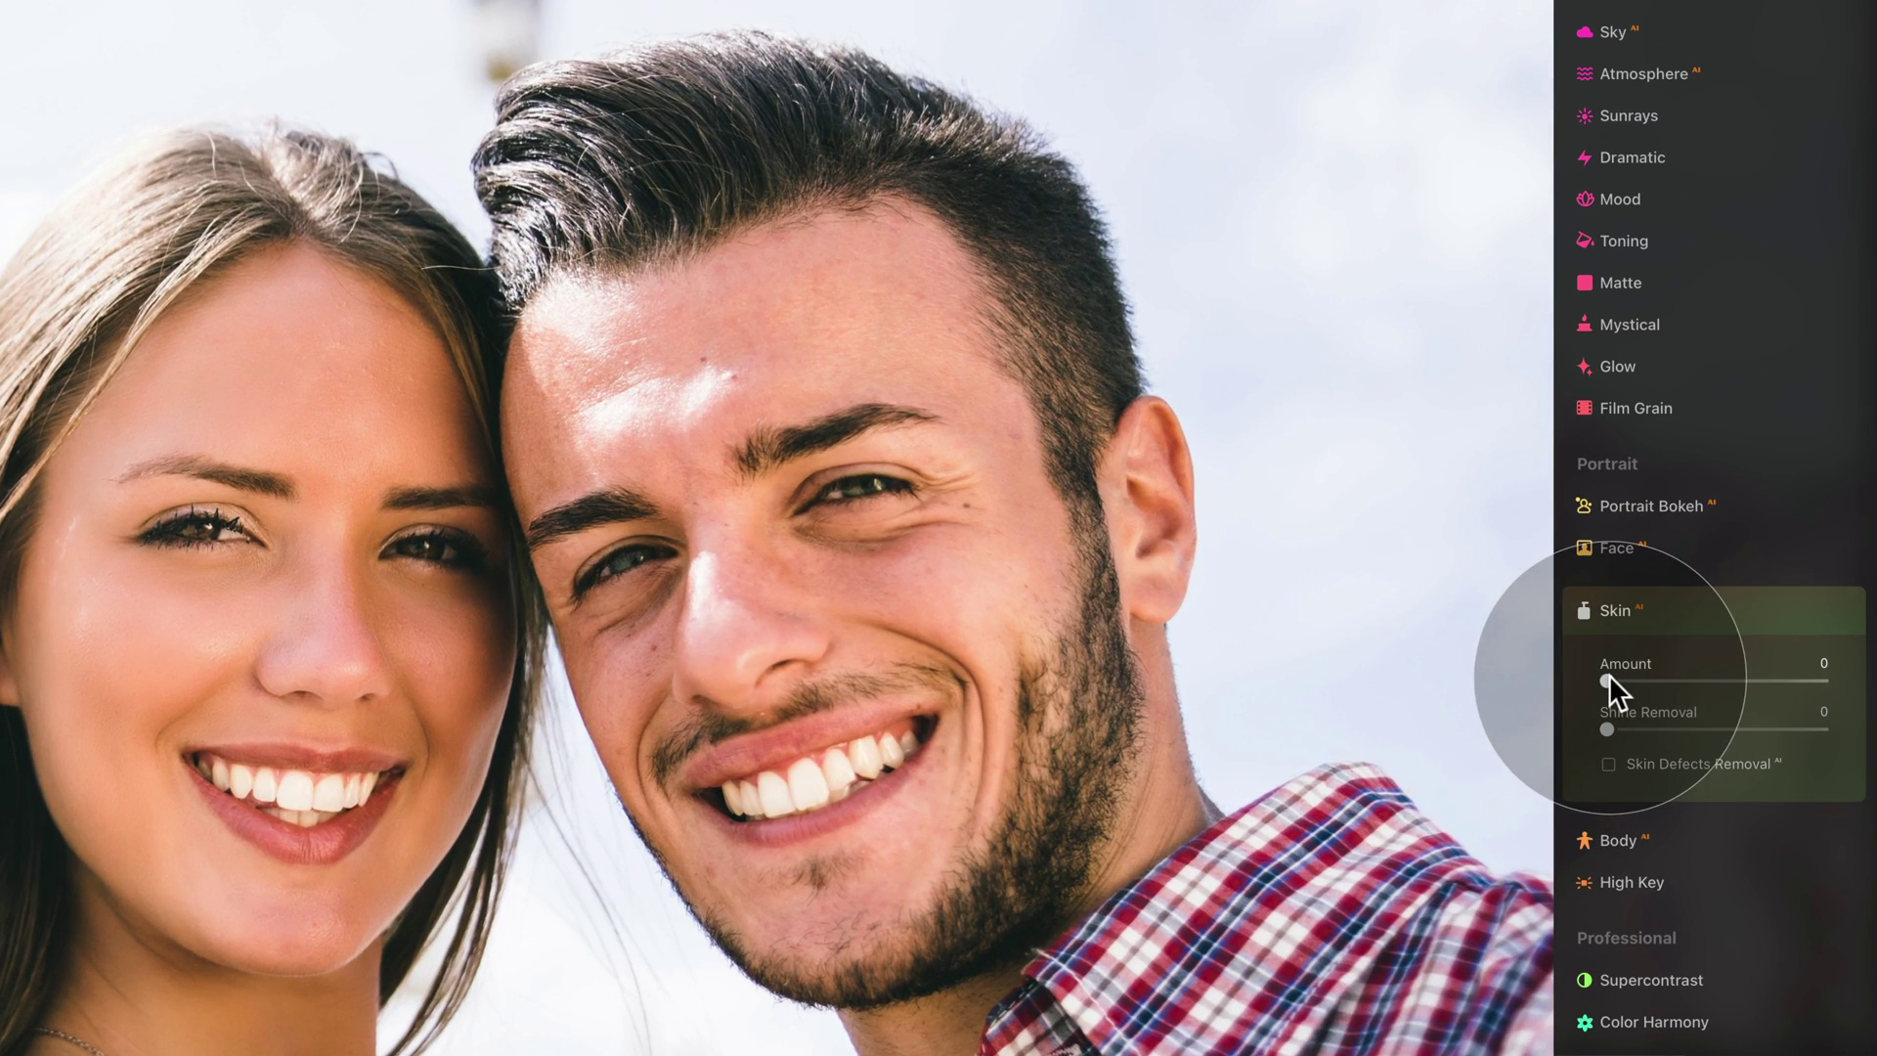
left_click_drag(1608, 679, 1657, 677)
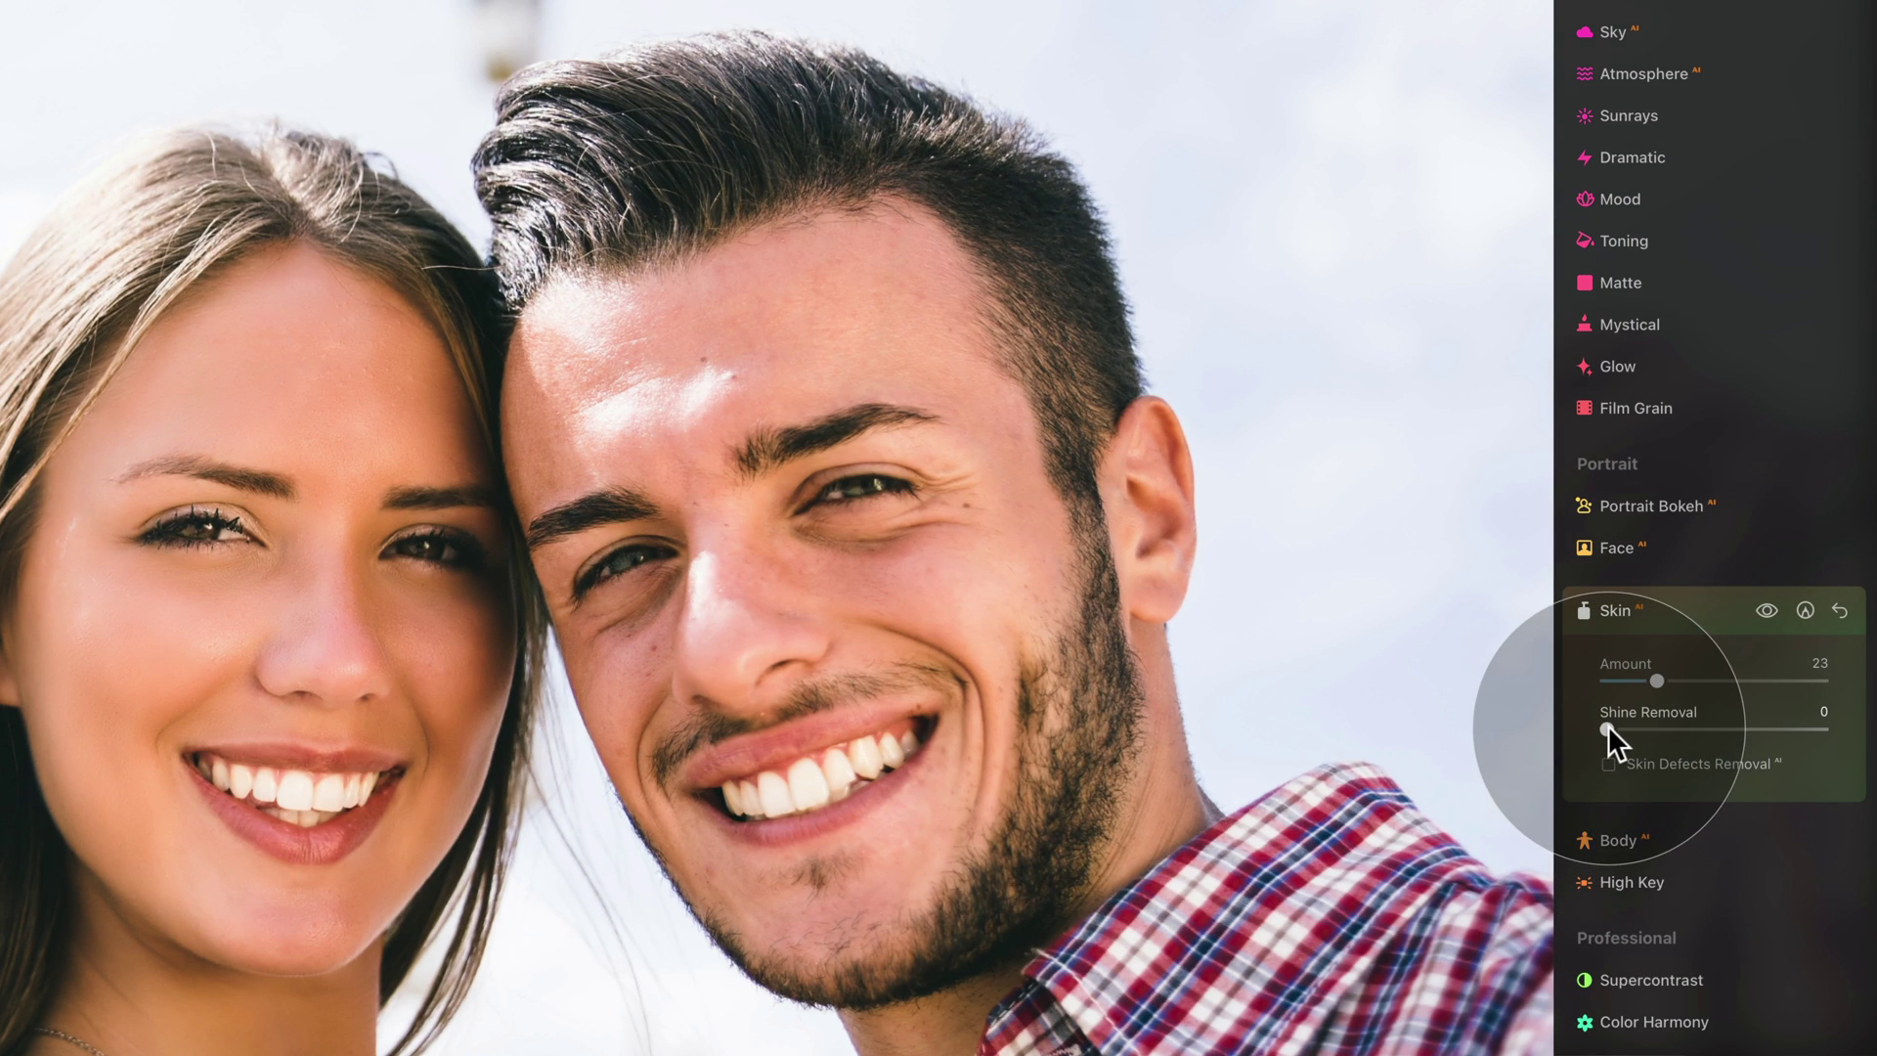
left_click_drag(1610, 728, 1869, 748)
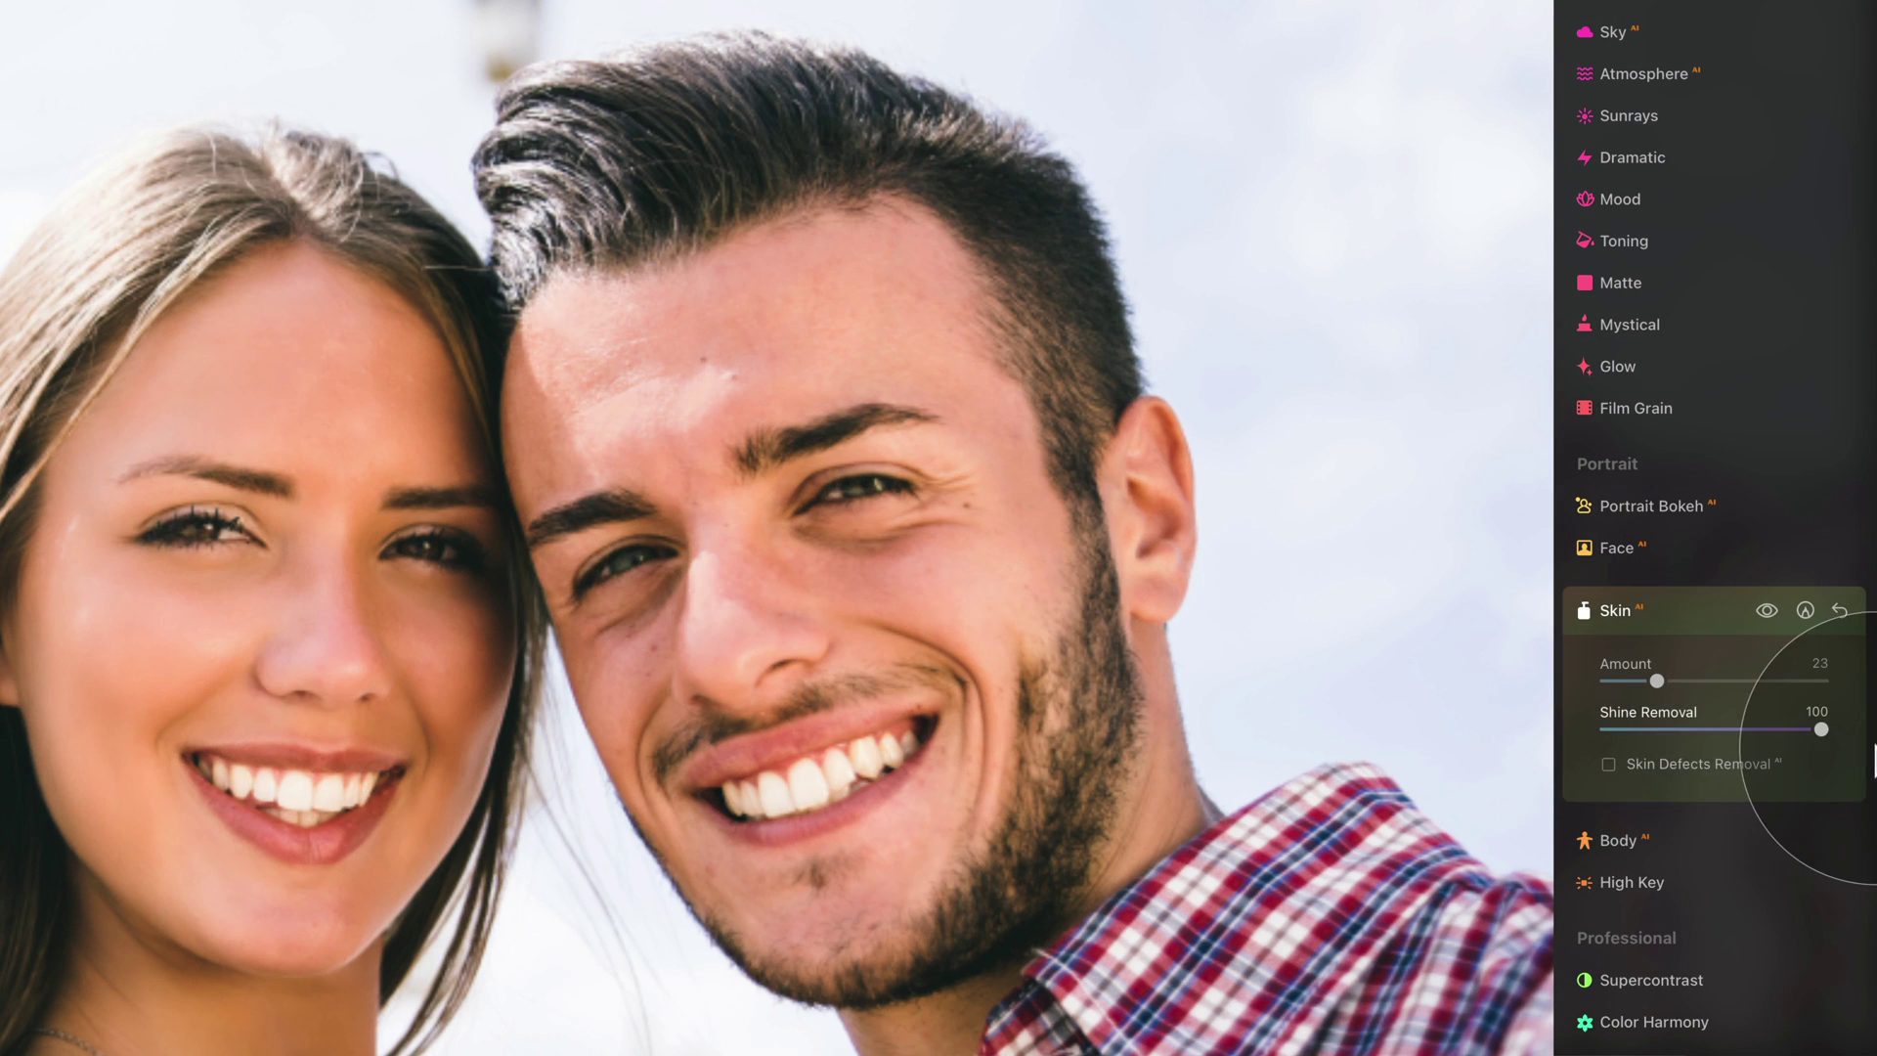
left_click(1684, 763)
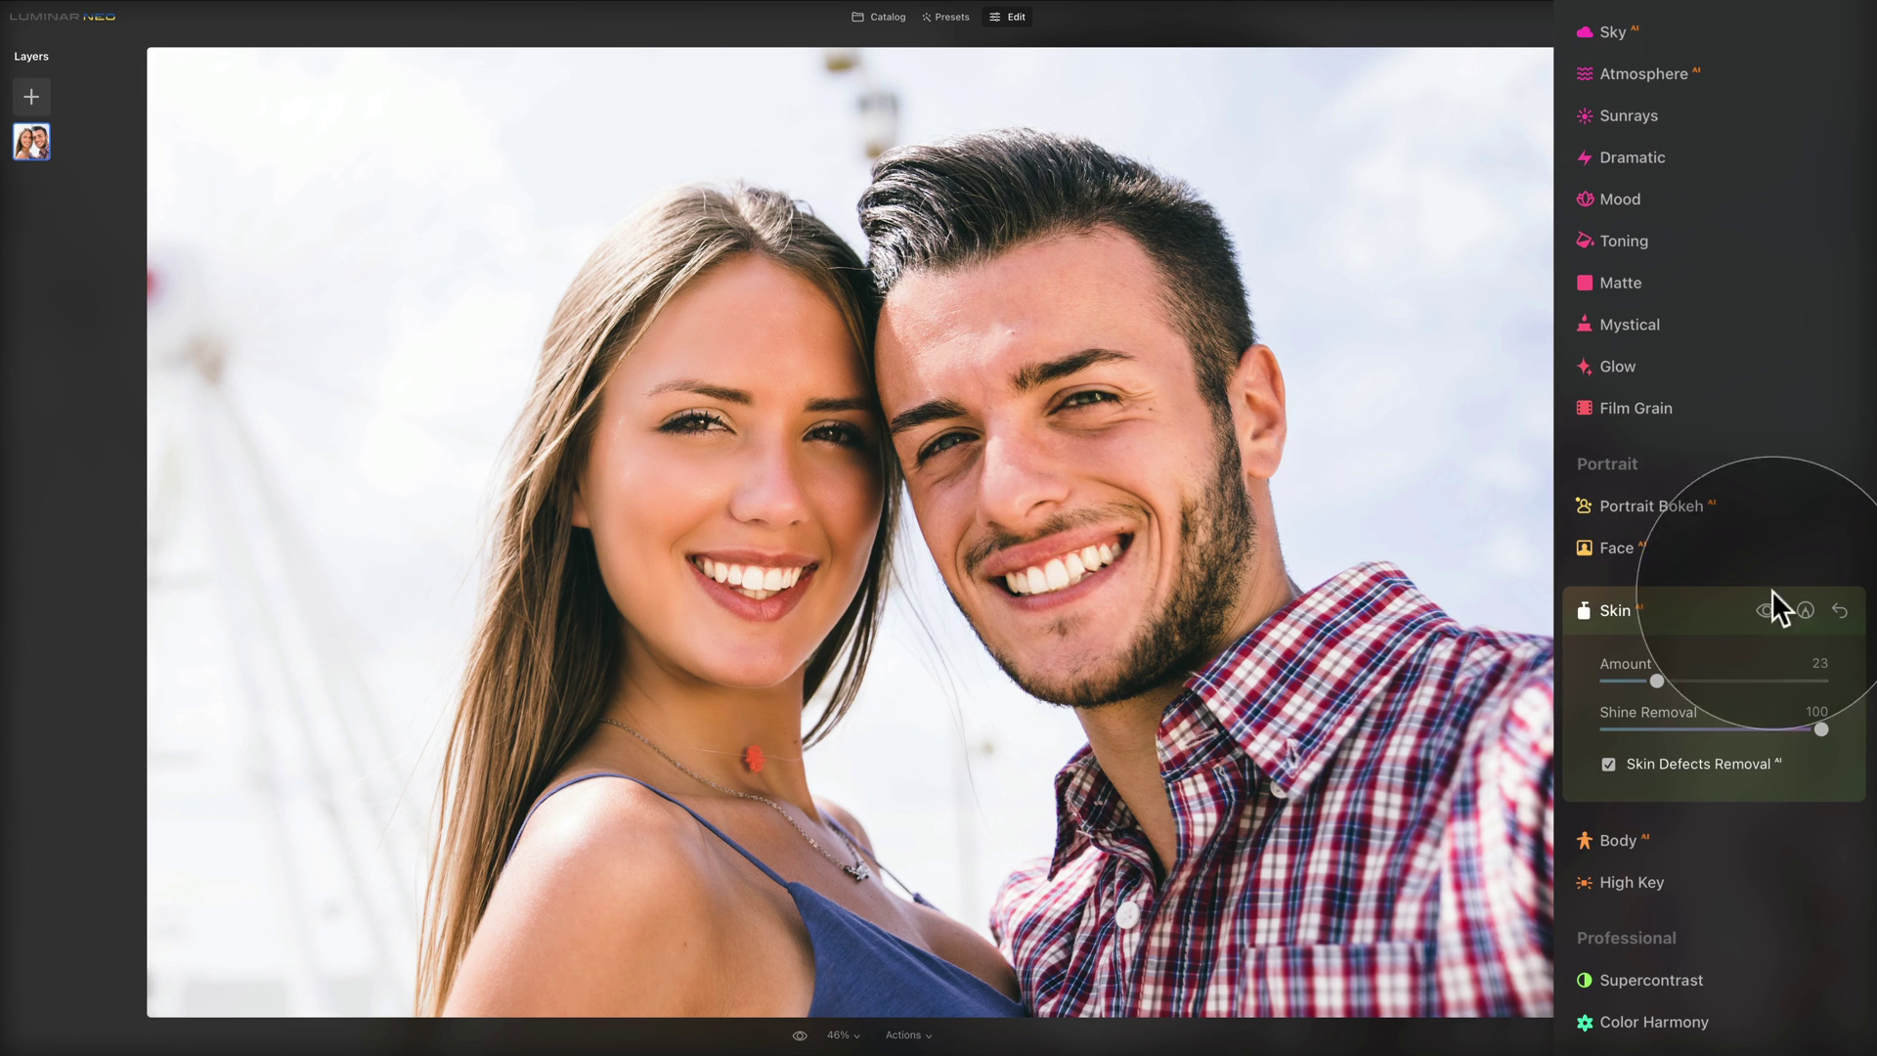
Paint the second Skin AI adjustment's mask over the man's face with a brush of size 270
left_click(1804, 609)
left_click(1715, 646)
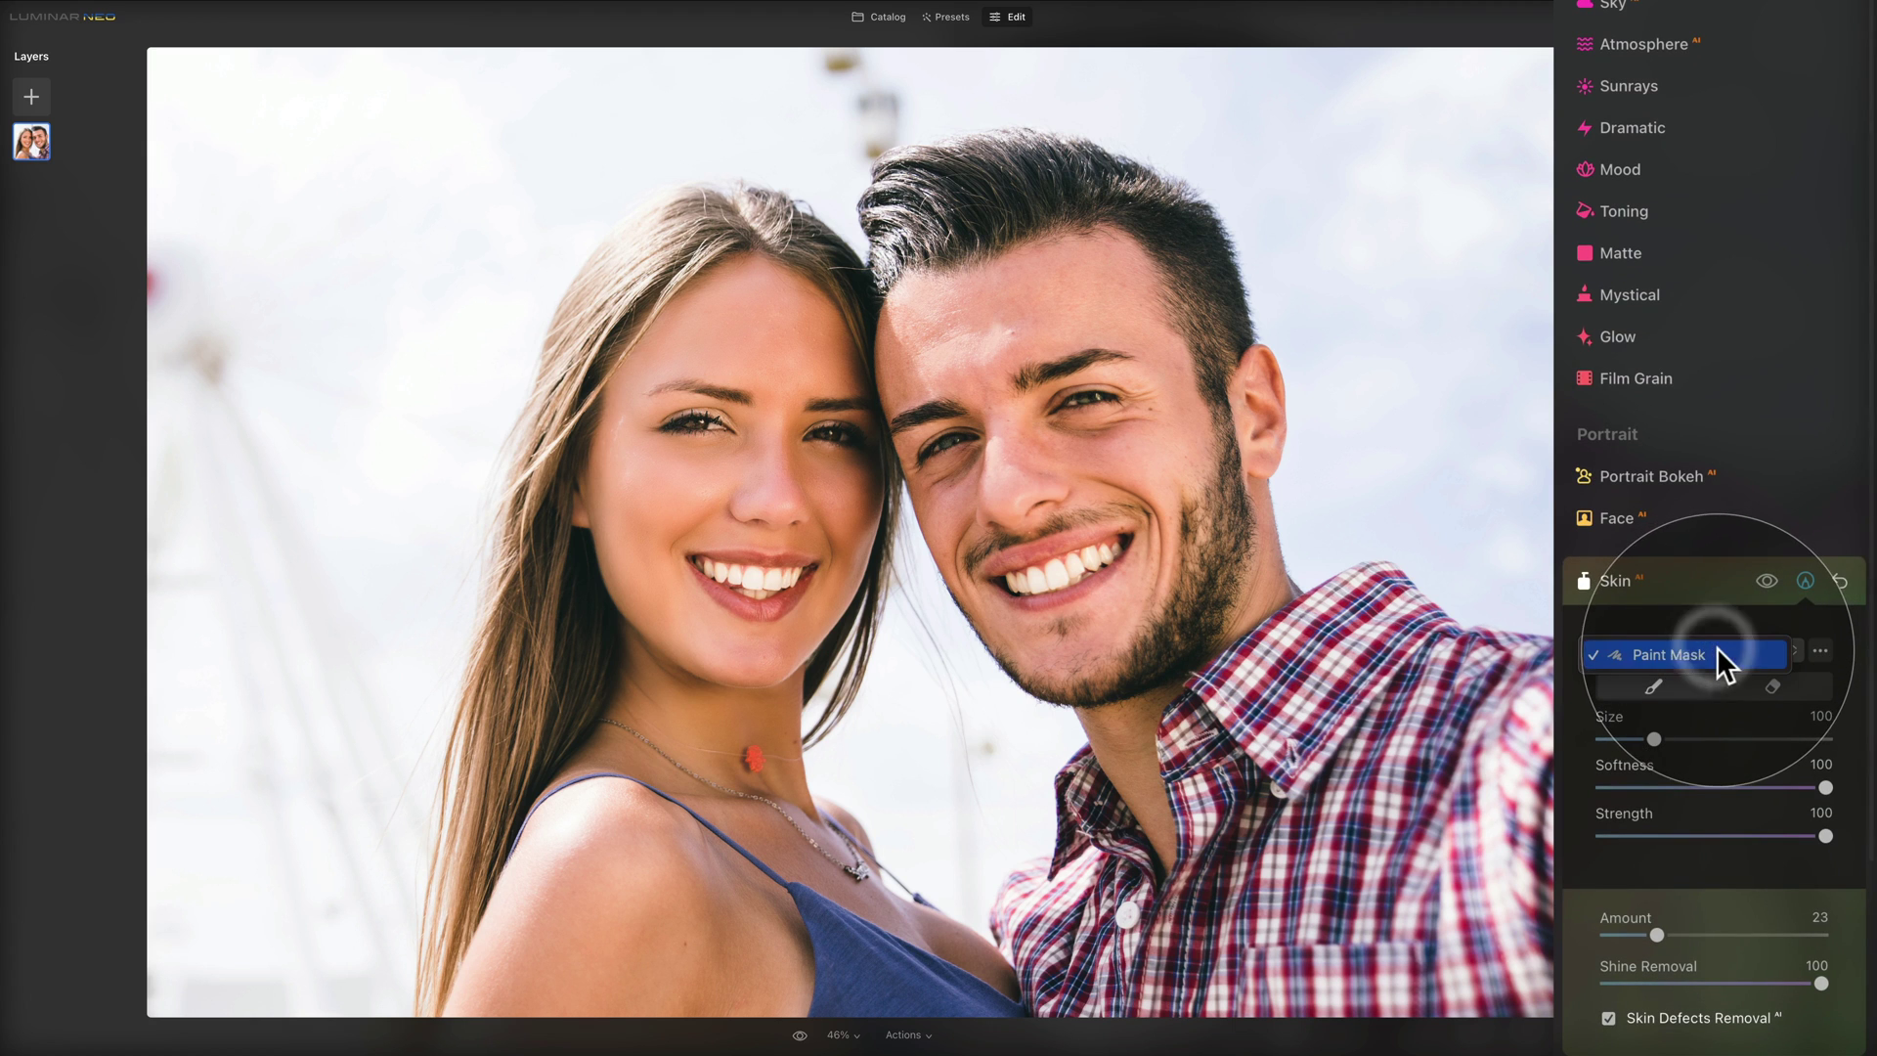
left_click(1721, 649)
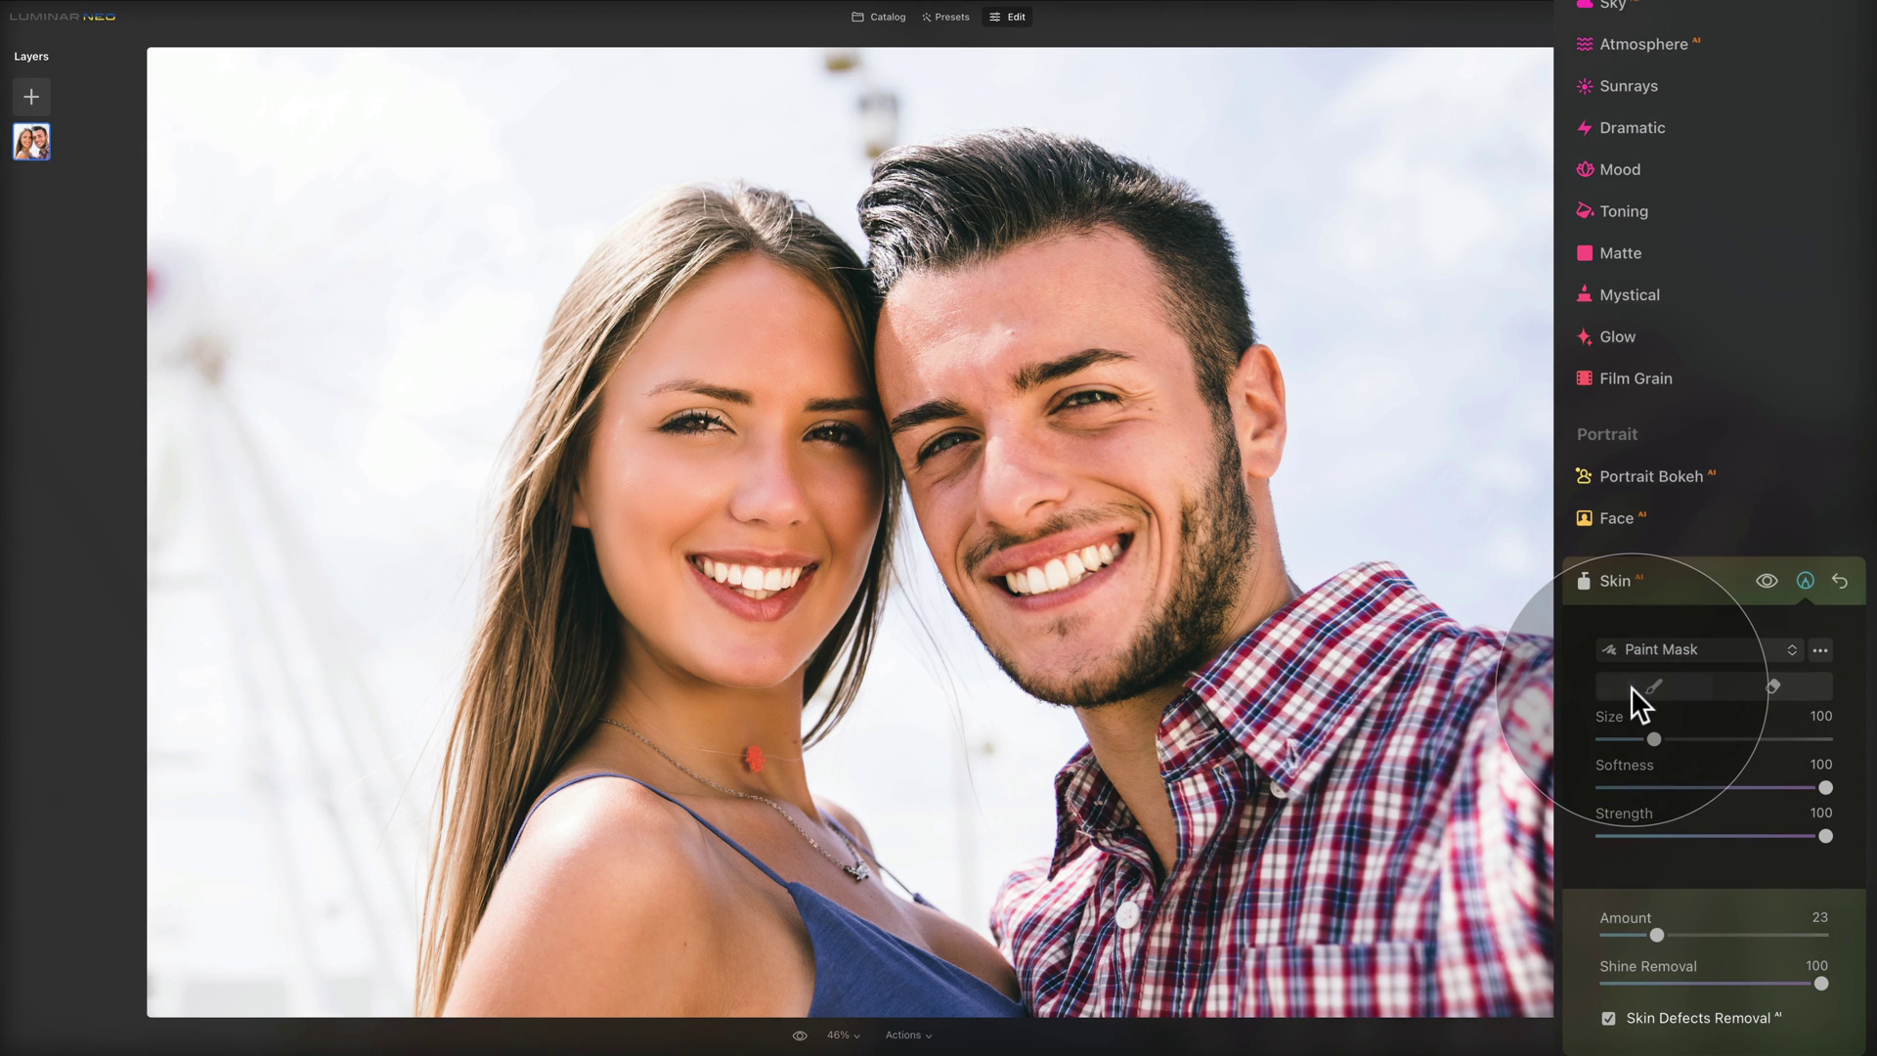
left_click_drag(1655, 741, 1752, 742)
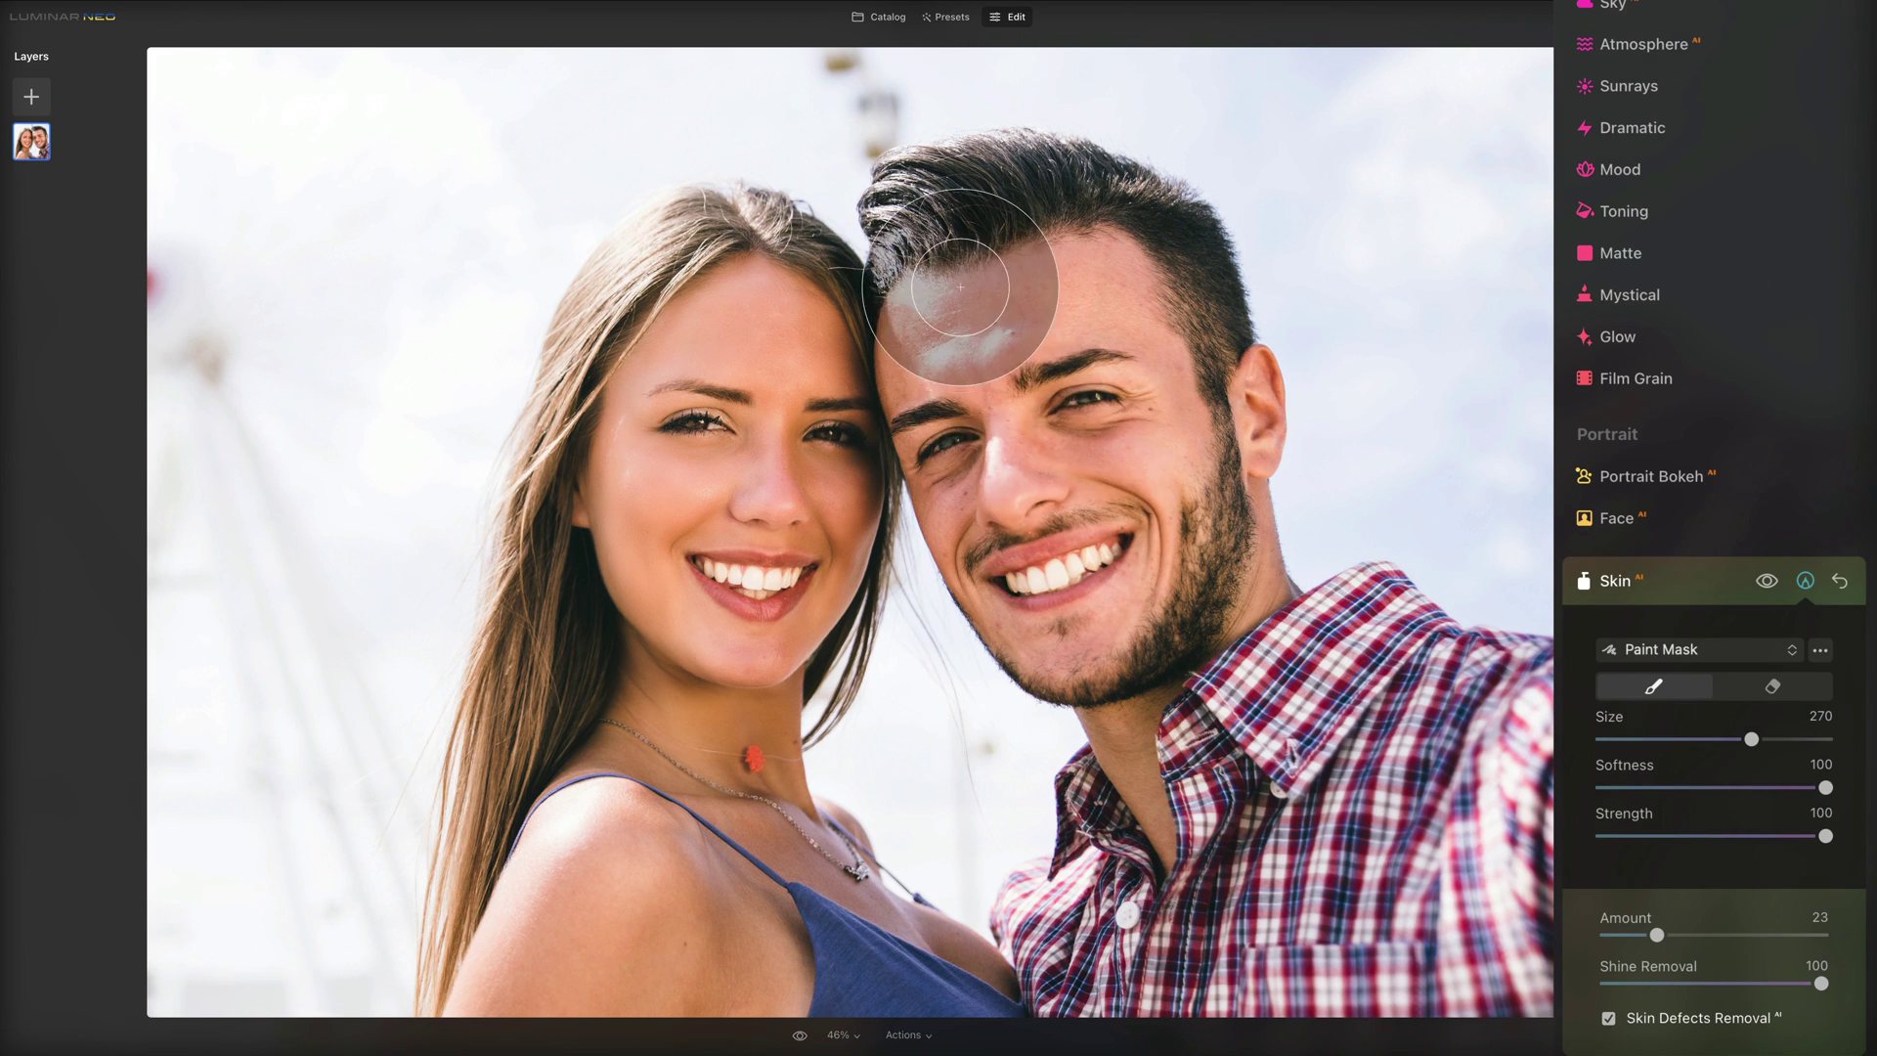
mouse_move(972, 302)
left_mouse_down()
mouse_move(1026, 495)
mouse_move(962, 378)
mouse_move(1014, 519)
mouse_move(1077, 314)
mouse_move(1084, 563)
mouse_move(1124, 368)
mouse_move(1081, 231)
mouse_move(1182, 571)
mouse_move(1118, 417)
mouse_move(1154, 450)
left_mouse_up()
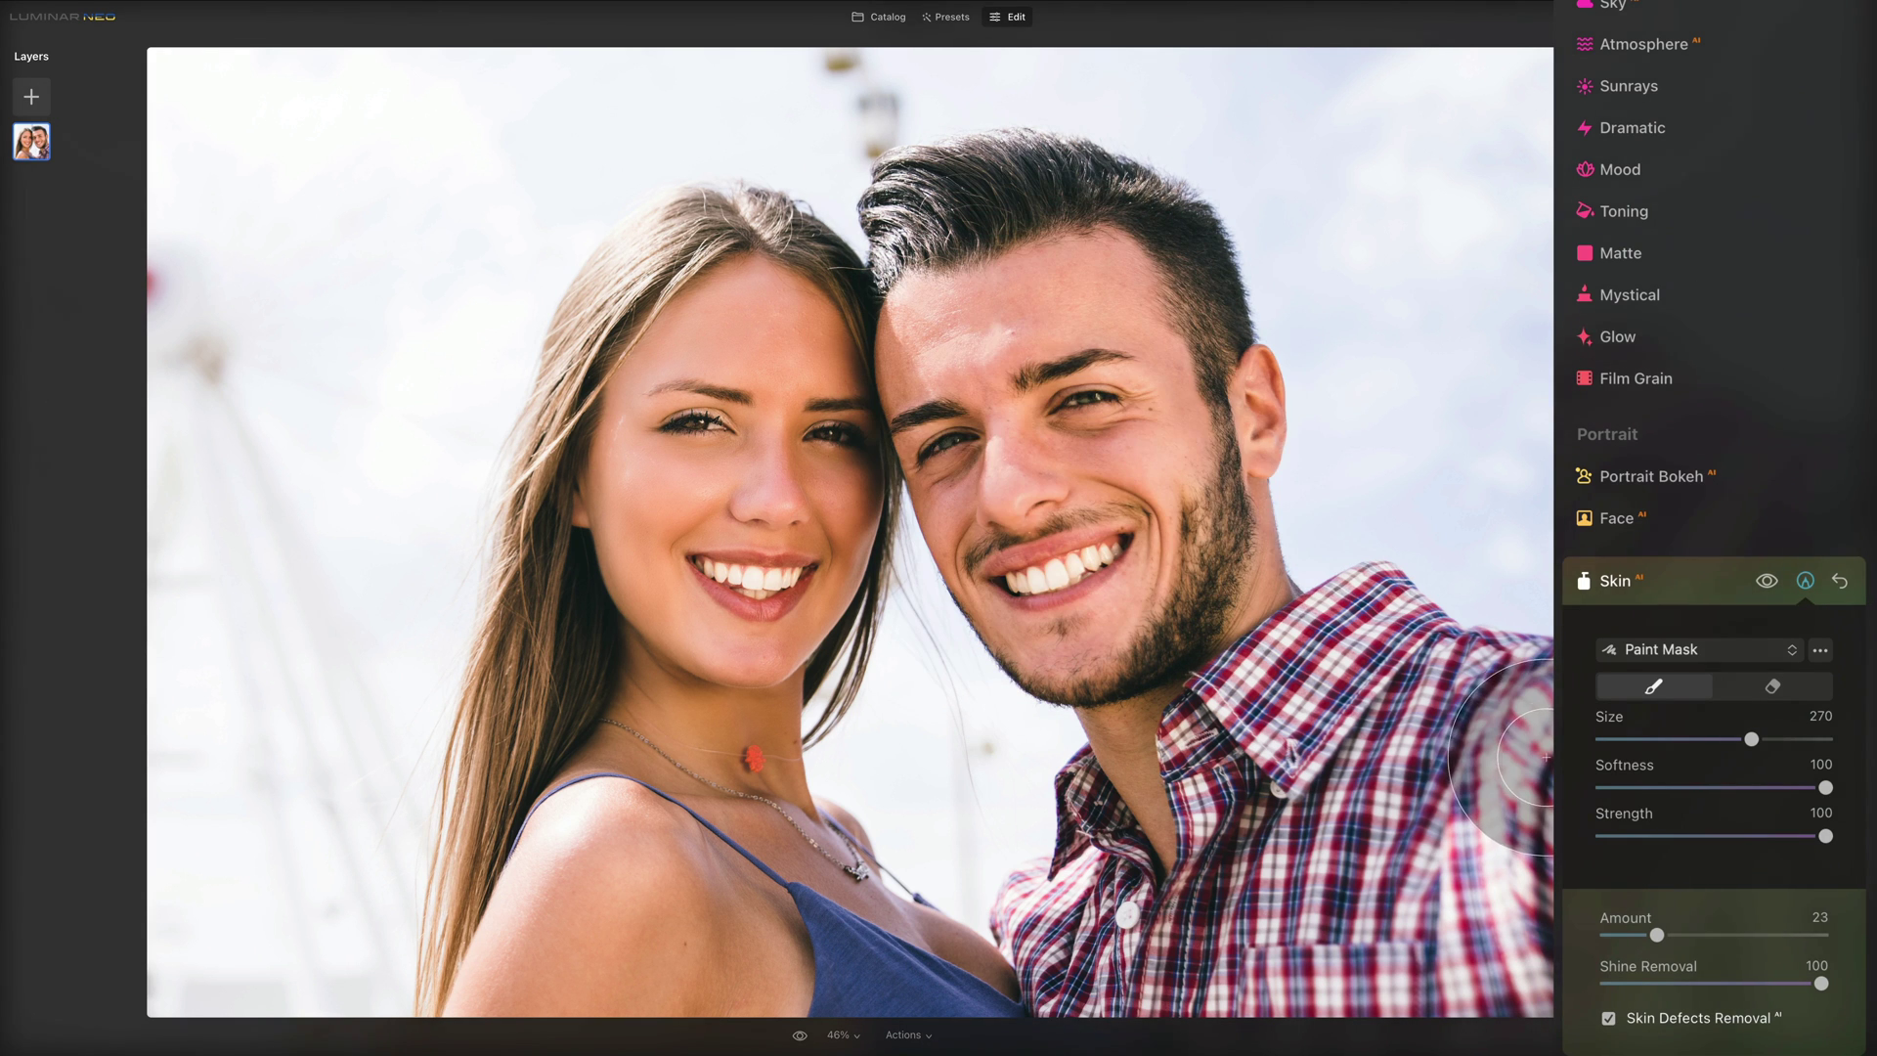
left_click_drag(1099, 541, 1081, 482)
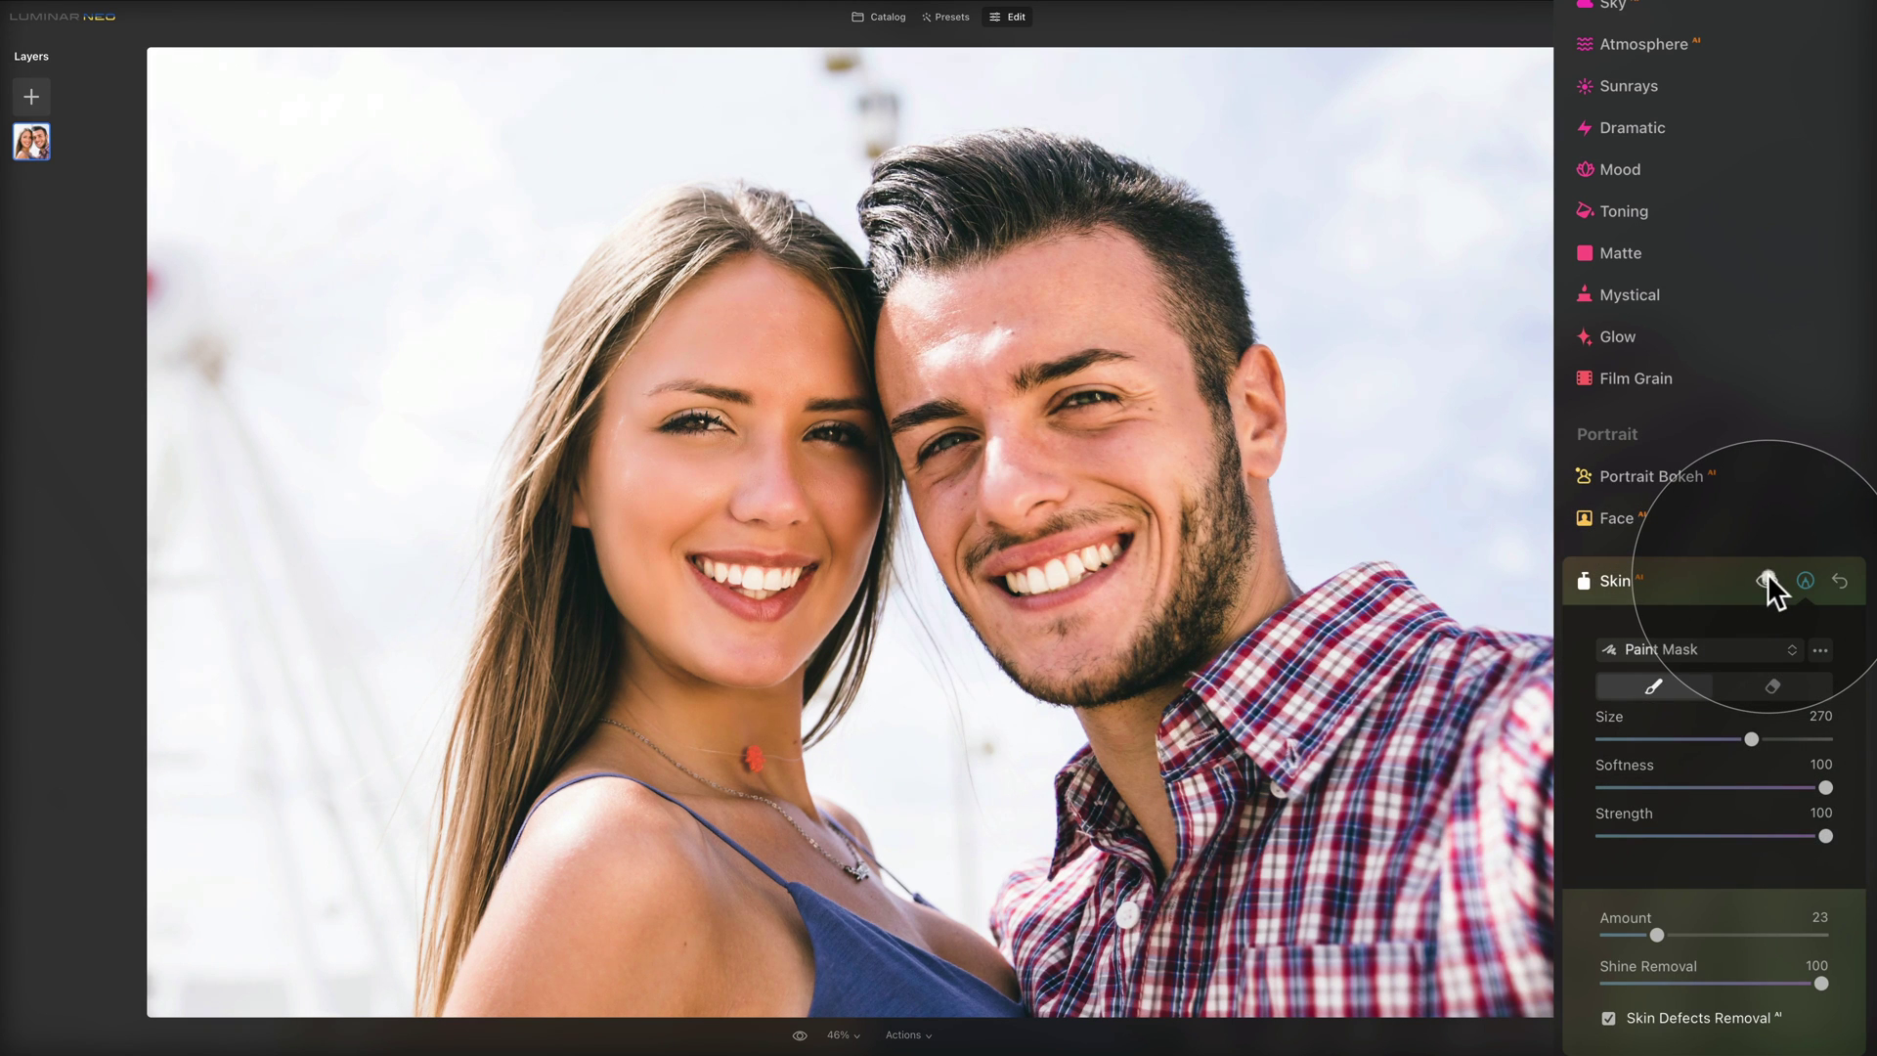
mouse_move(1027, 293)
left_mouse_down()
mouse_move(1089, 610)
mouse_move(1097, 365)
mouse_move(1115, 562)
left_mouse_up()
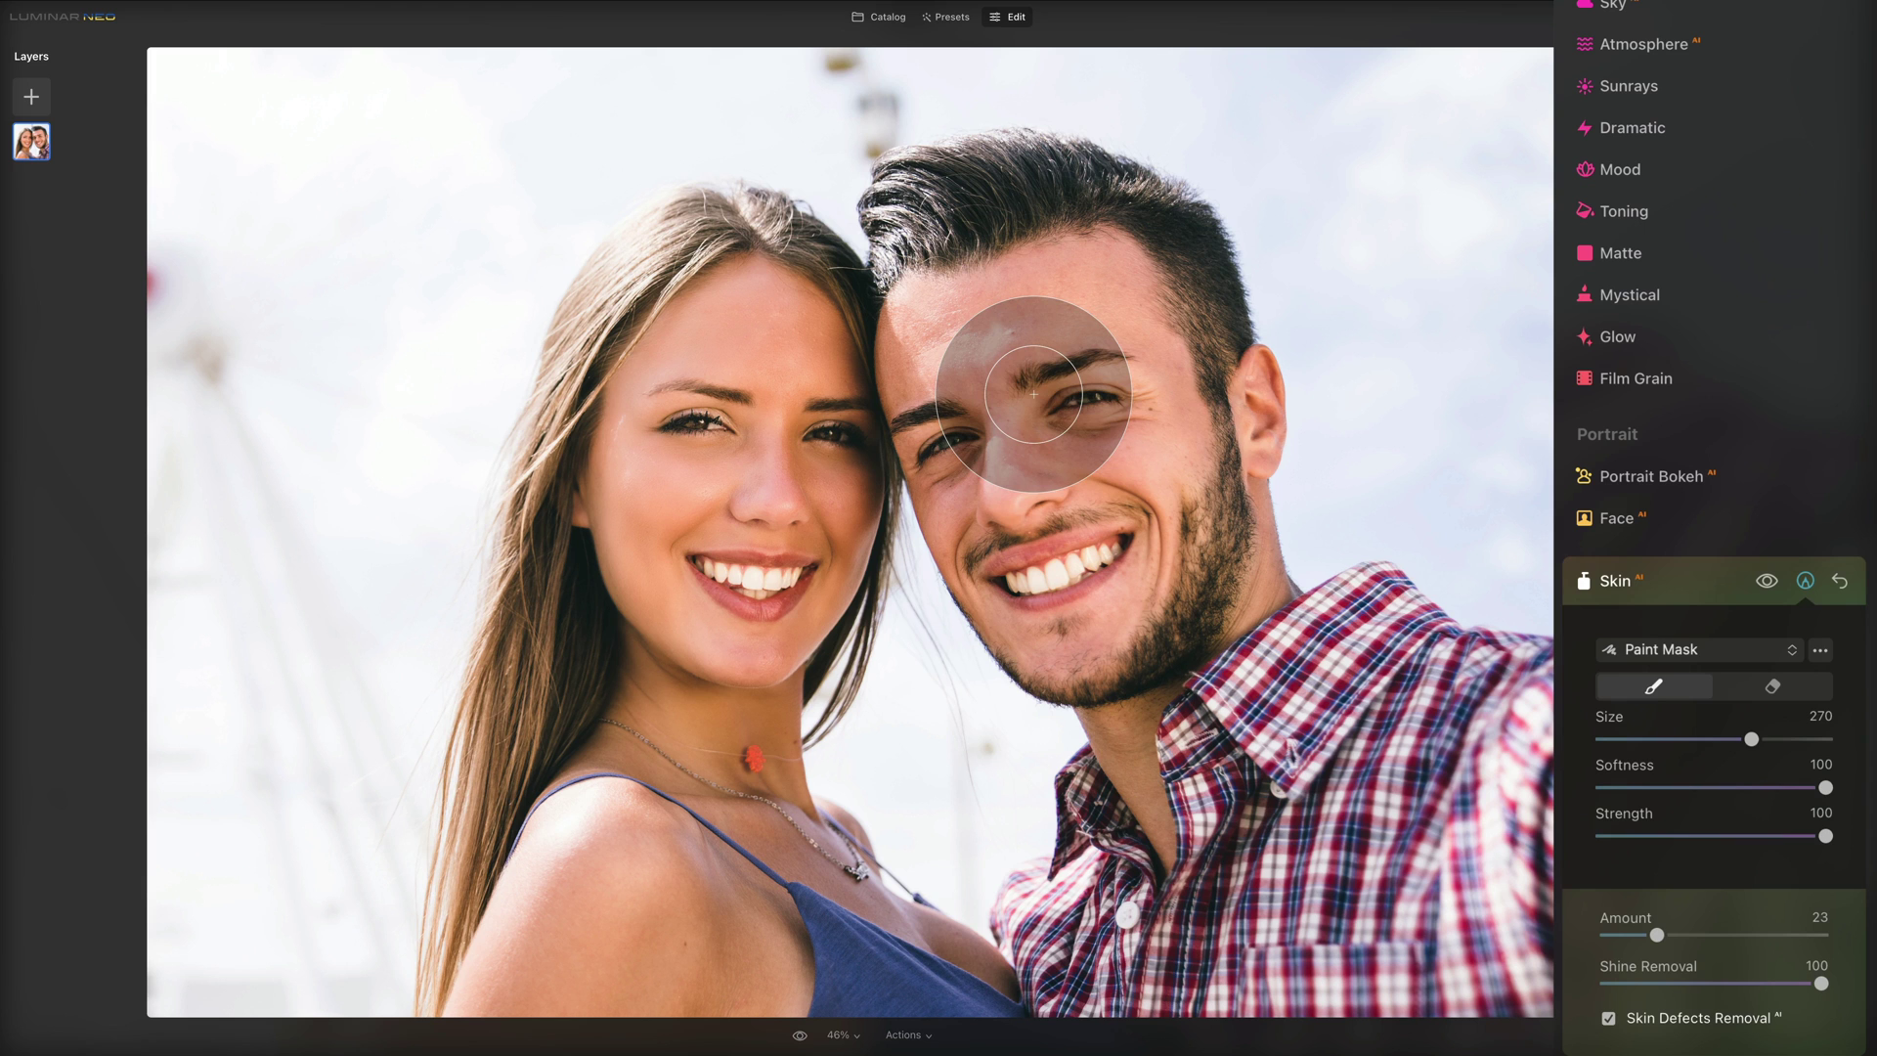
left_click(1685, 578)
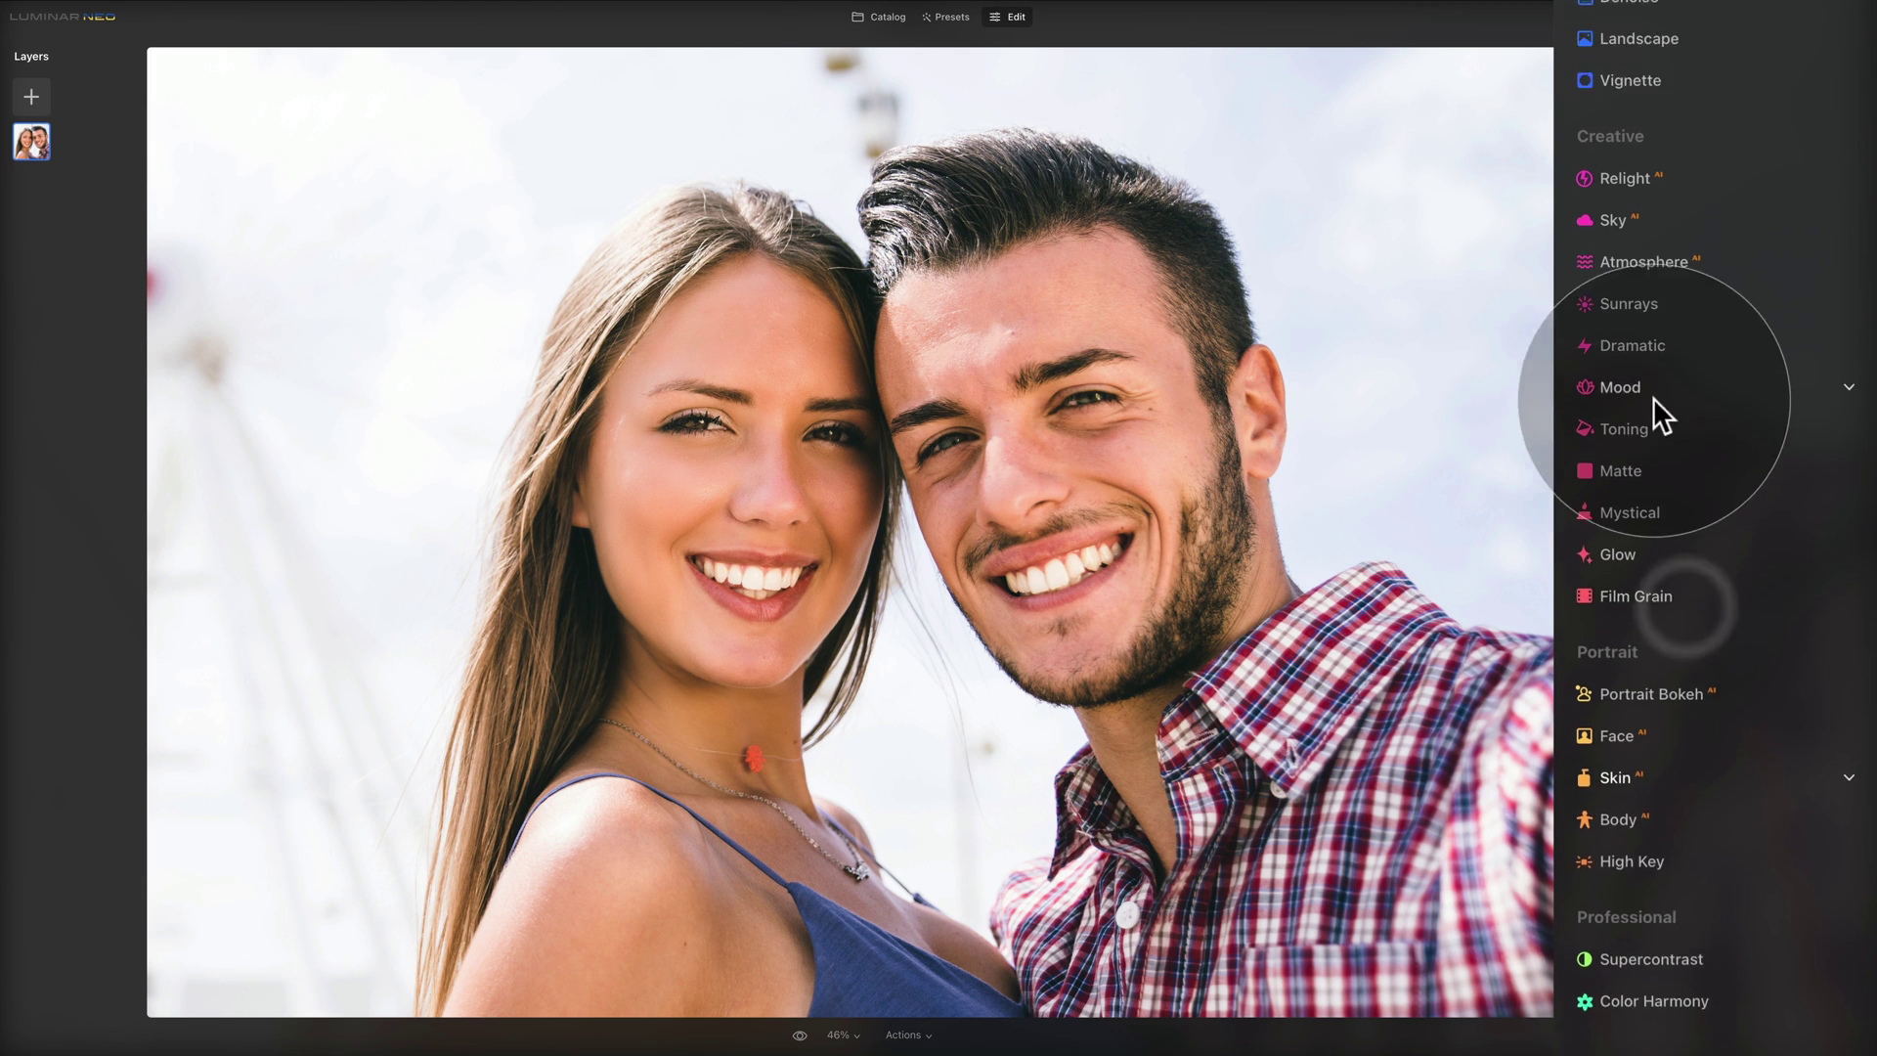
Erase the blemishes on the man's forehead, temple, nose bridge, cheeks and beside his mouth with the Erase tool at size 15
scroll(1633, 293, "up", 6)
left_click(1640, 297)
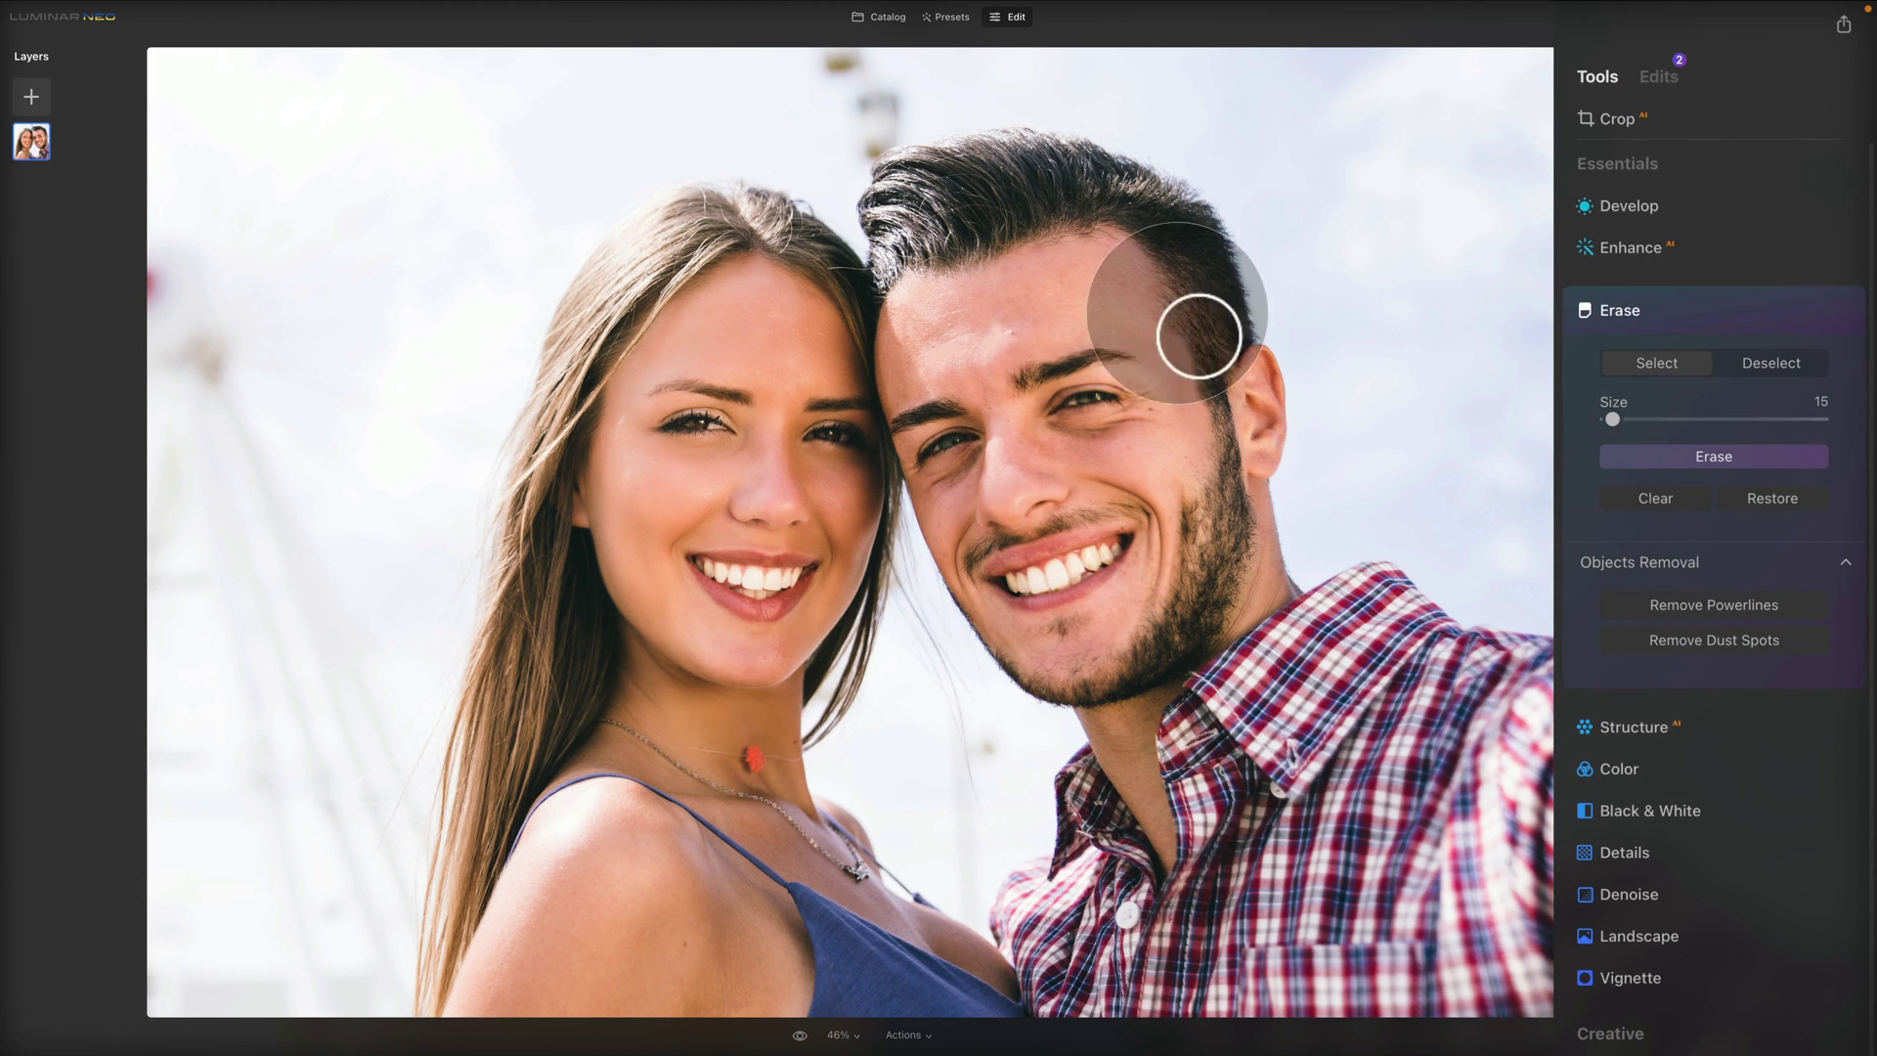
left_click(842, 1035)
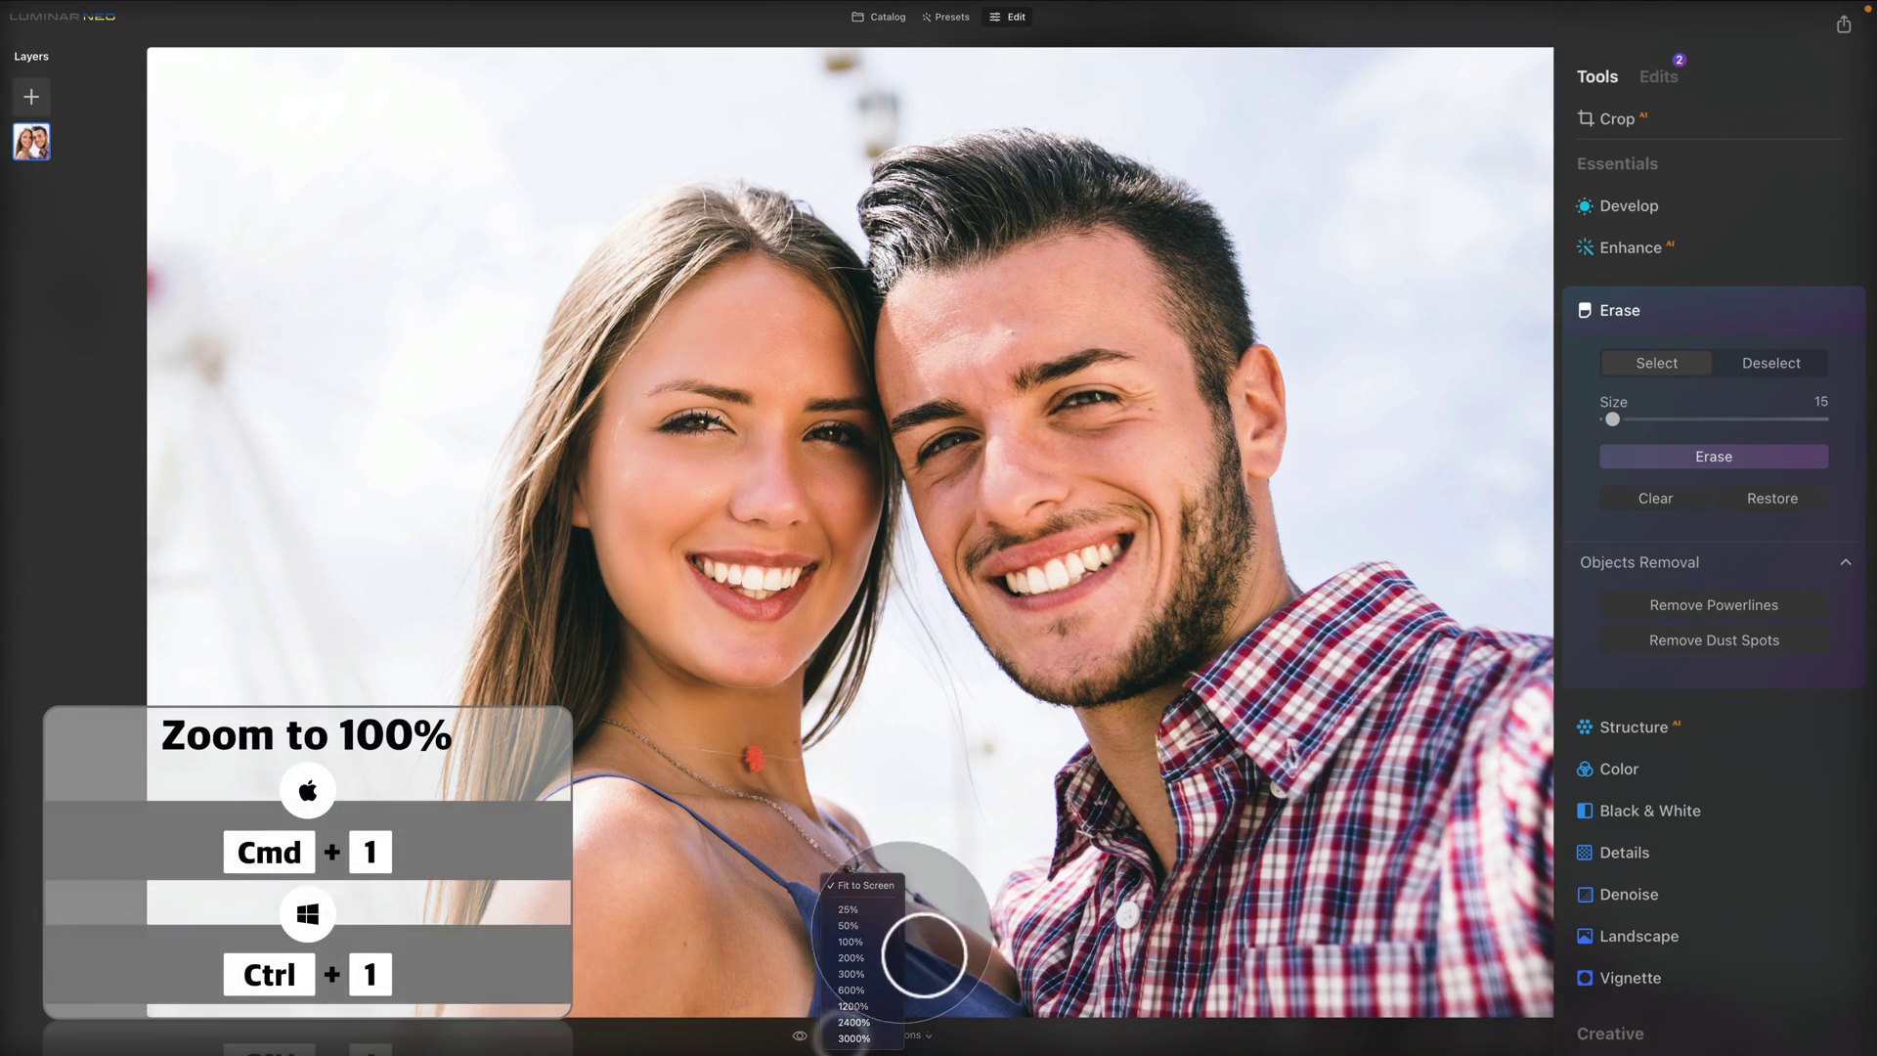
key("ctrl+1")
key("space")
mouse_move(1278, 420)
left_mouse_down()
mouse_move(922, 516)
mouse_move(1006, 398)
left_mouse_up()
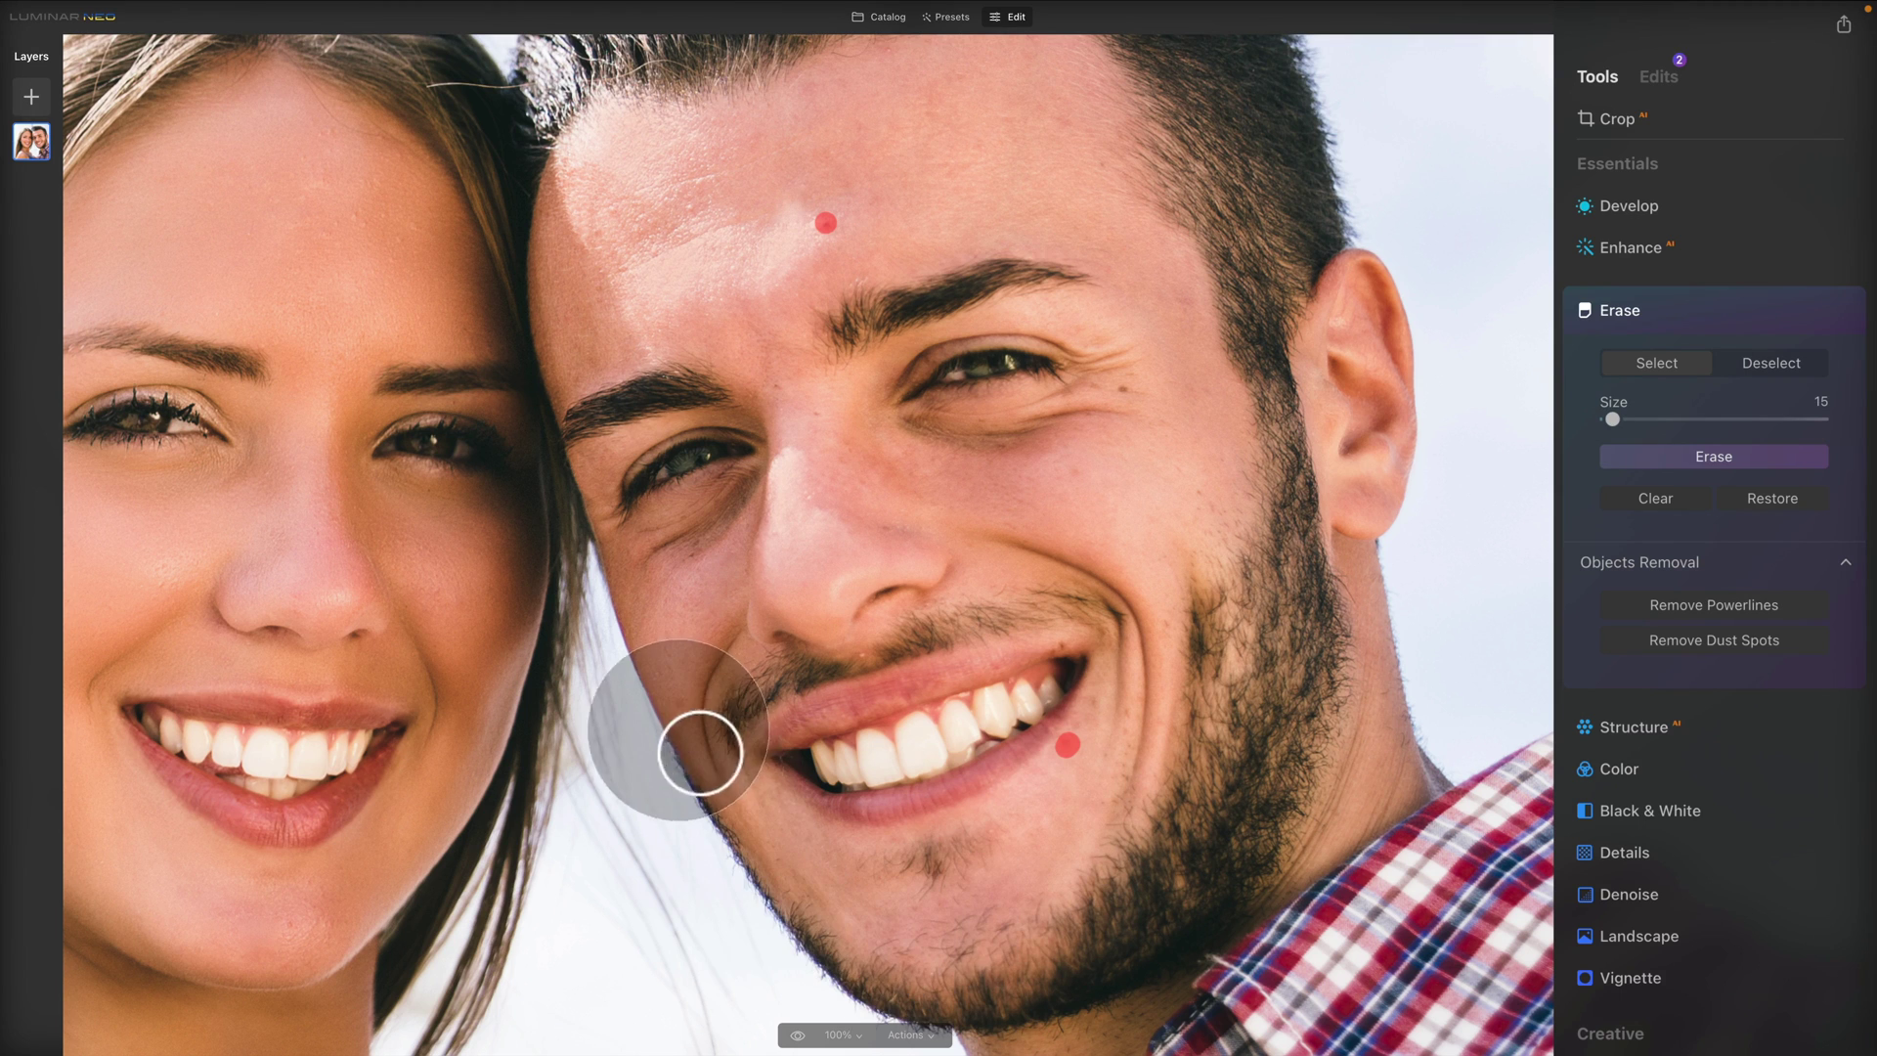
left_click(680, 704)
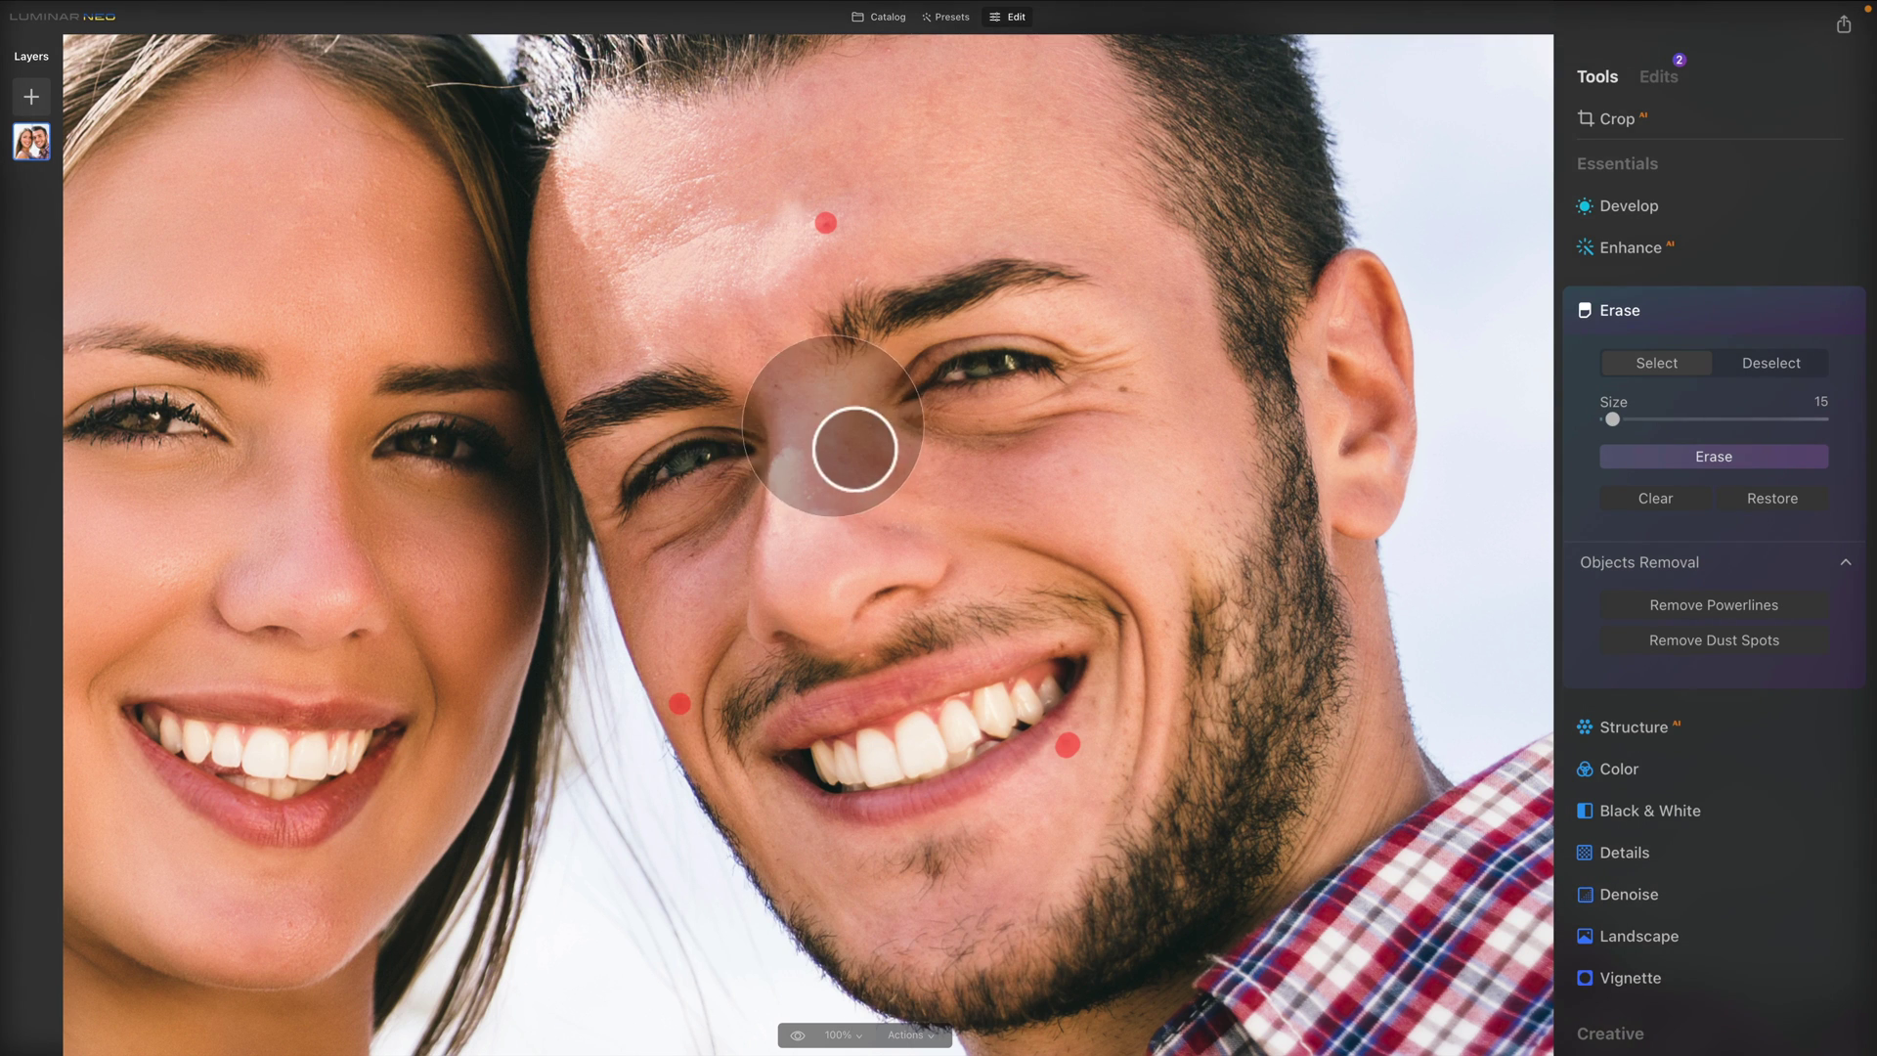
left_click(818, 412)
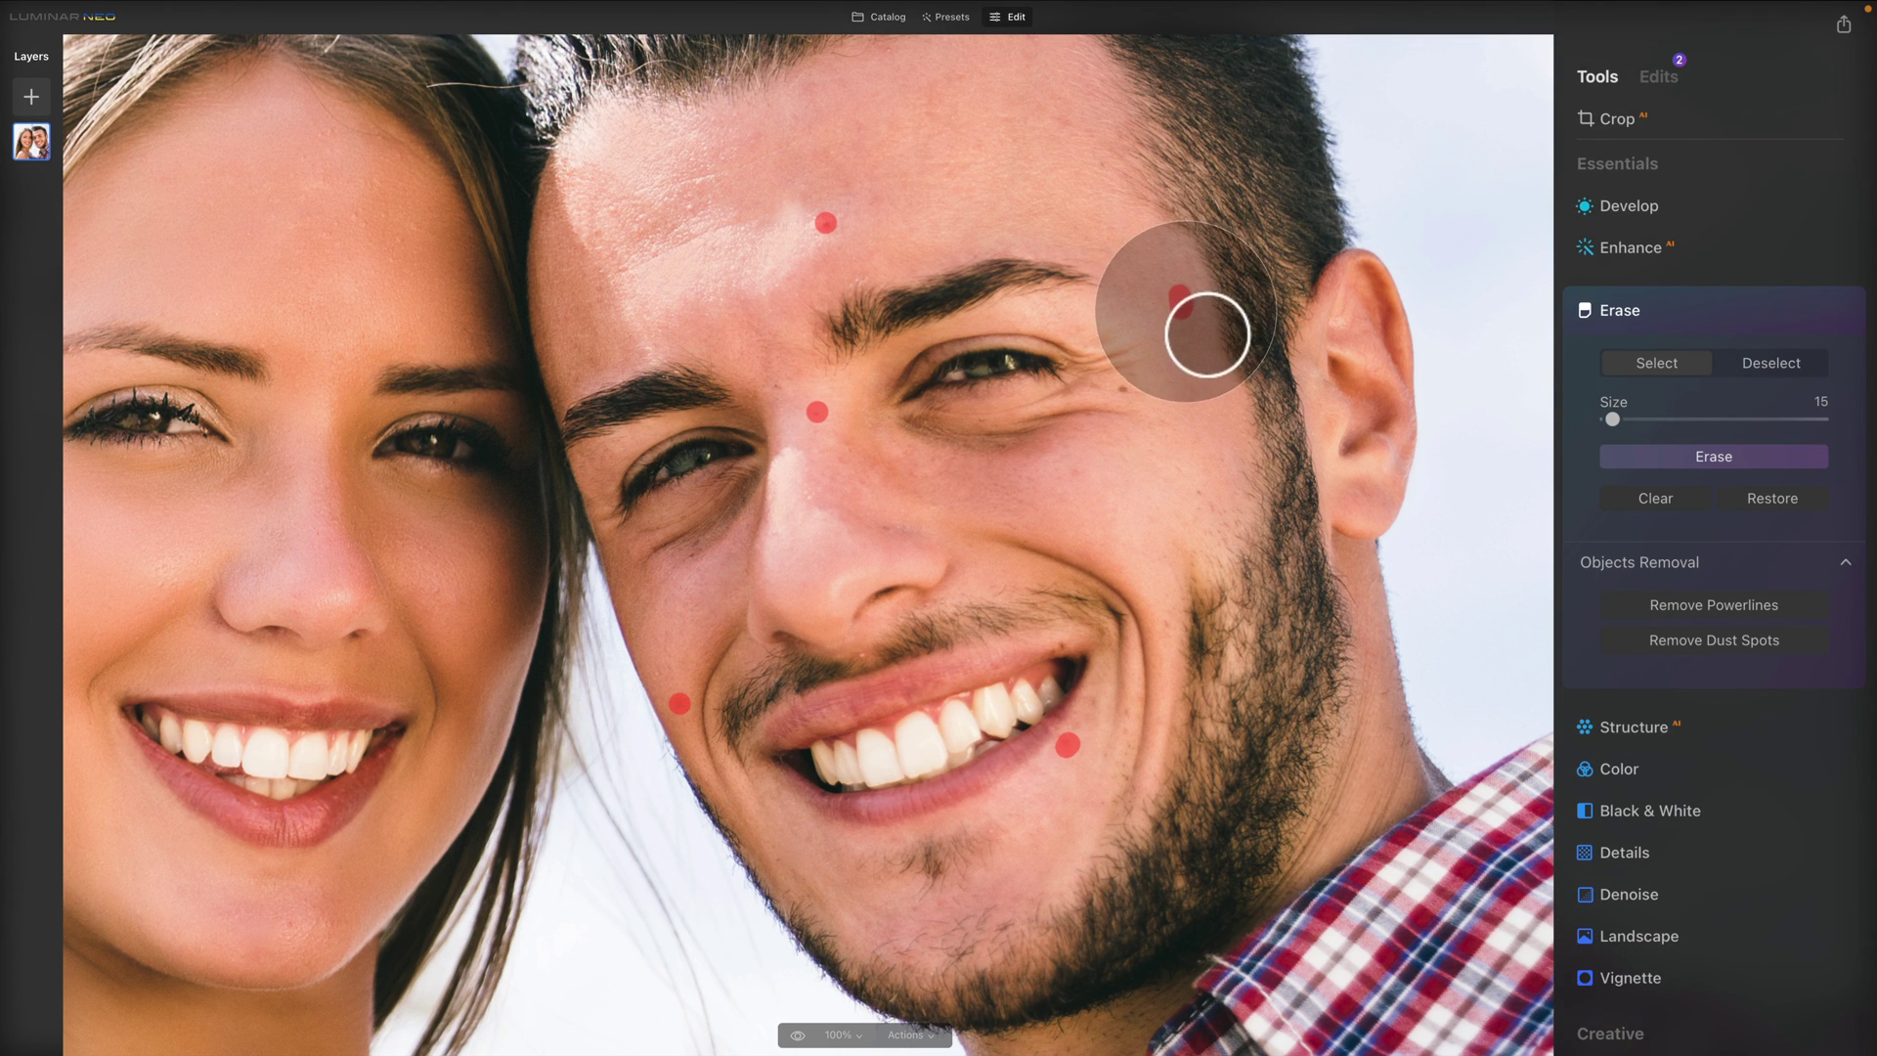
scroll(1018, 176, "up", 3)
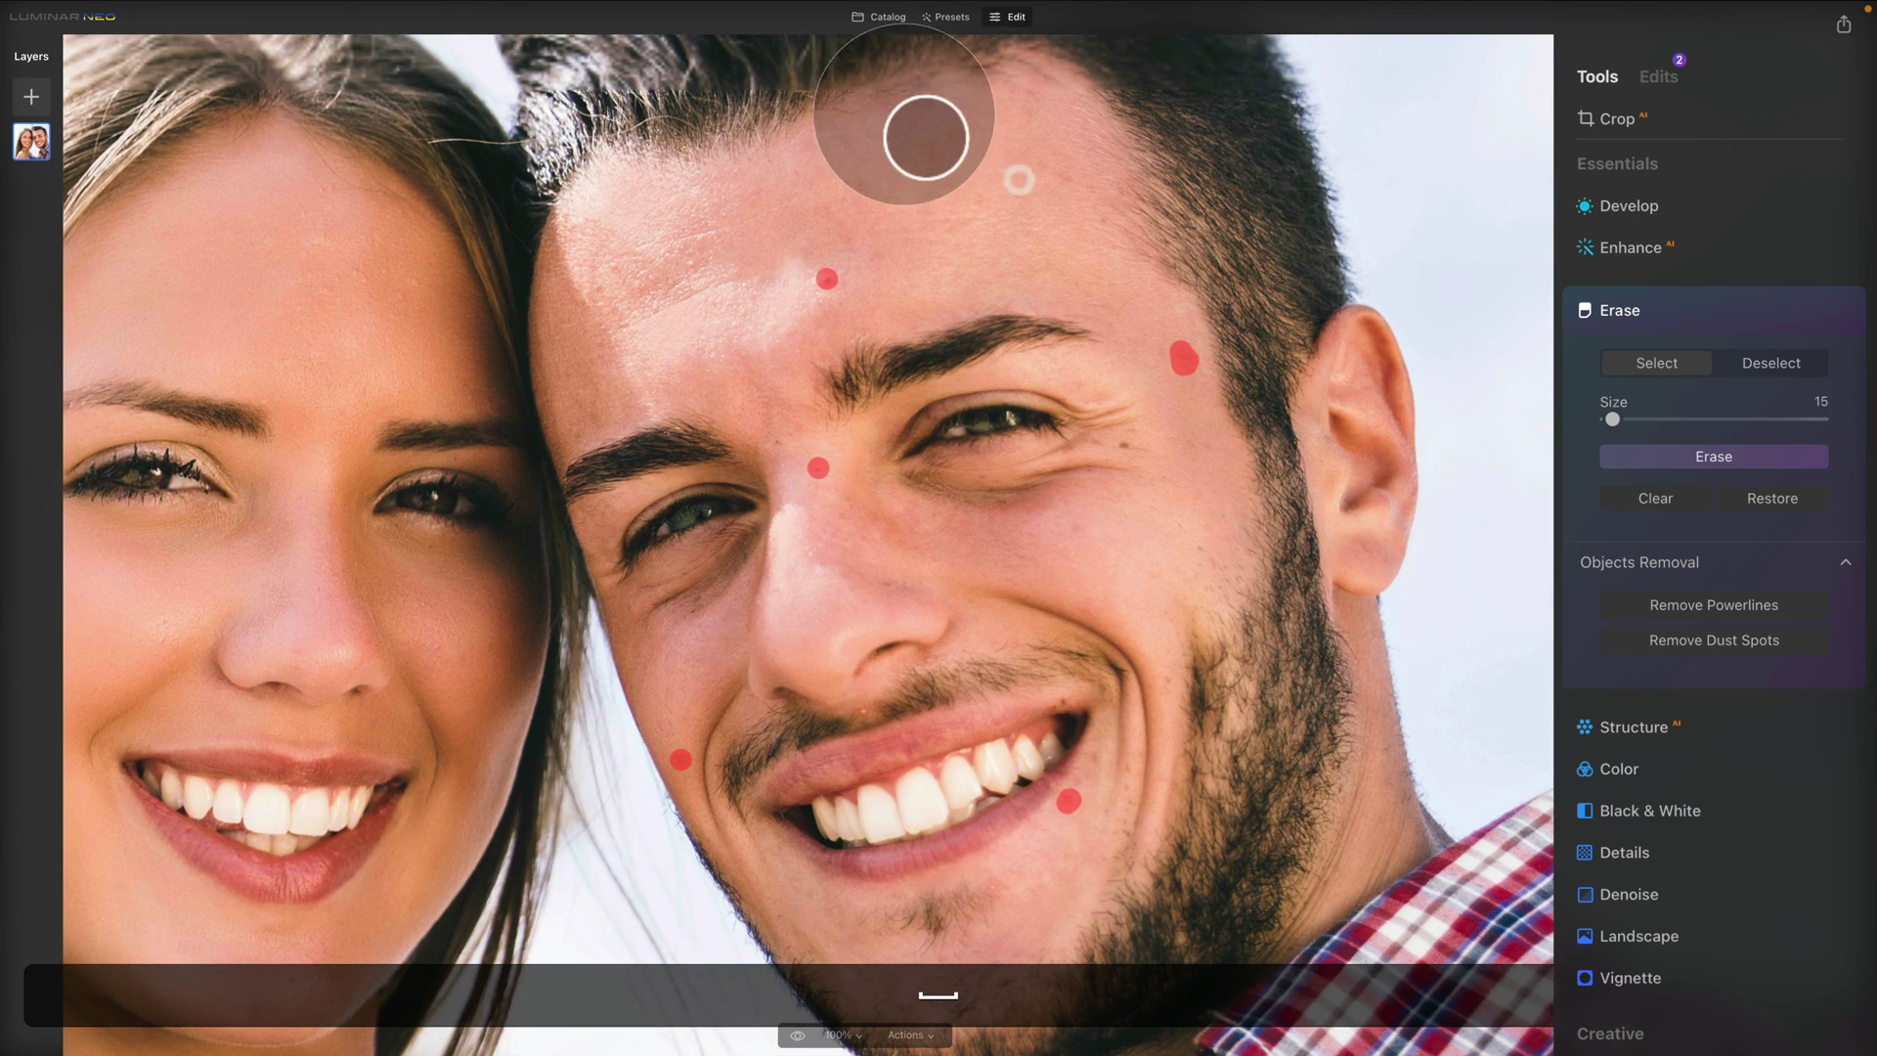
key("space")
scroll(1076, 237, "down", 2)
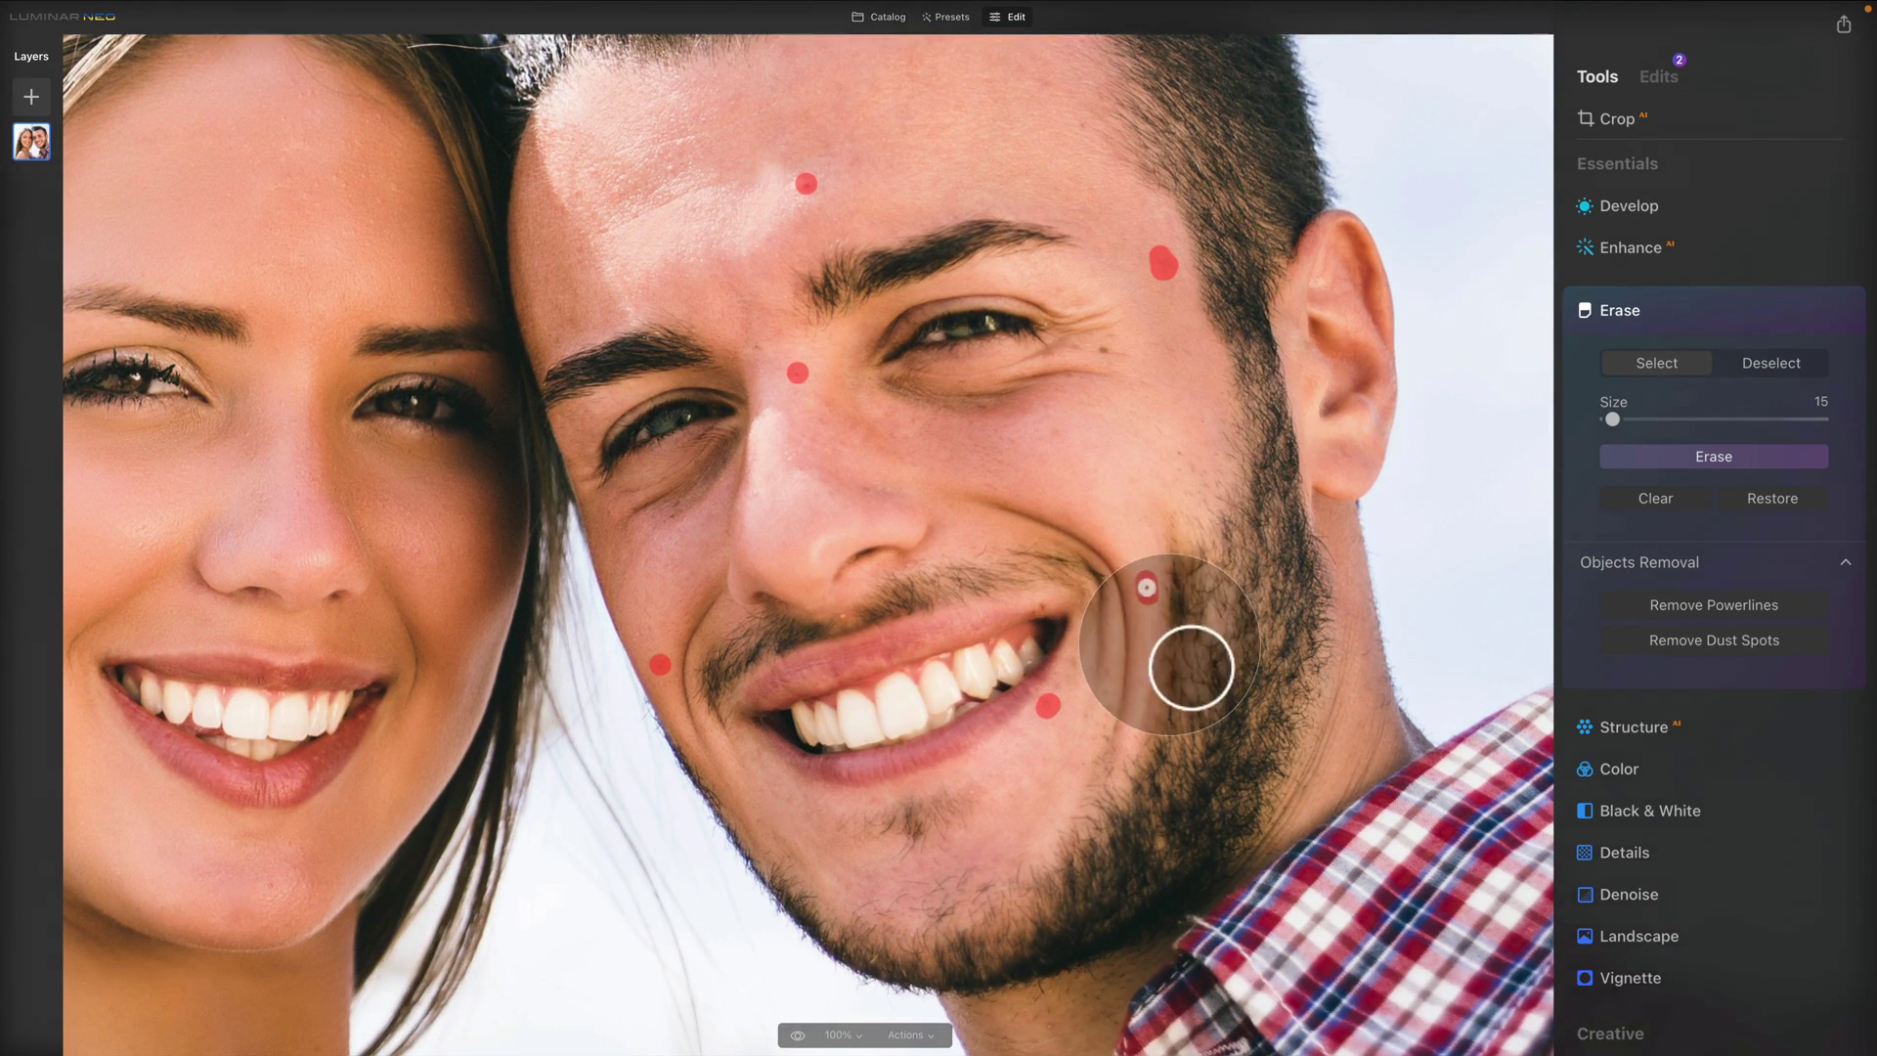
left_click(1147, 587)
left_click(1744, 454)
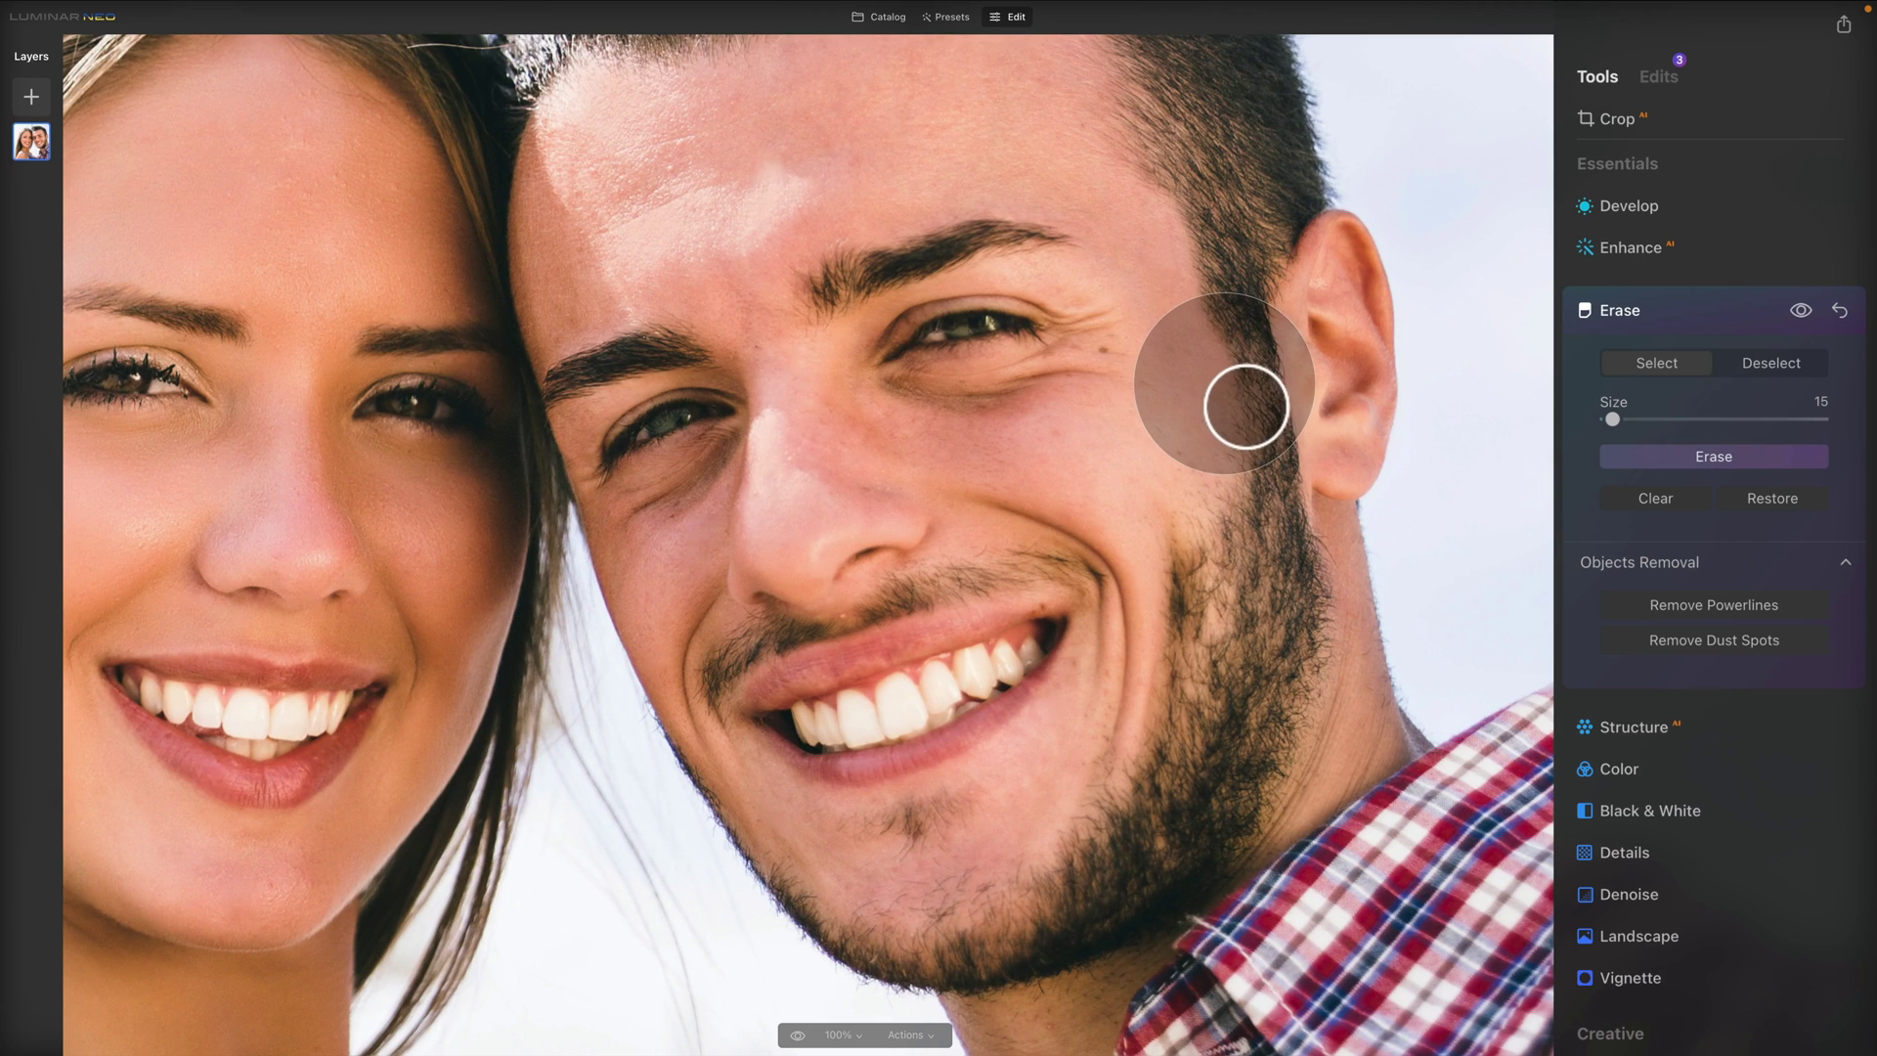
Compare the whole retouched portrait of the couple with its original version
key("ctrl+0")
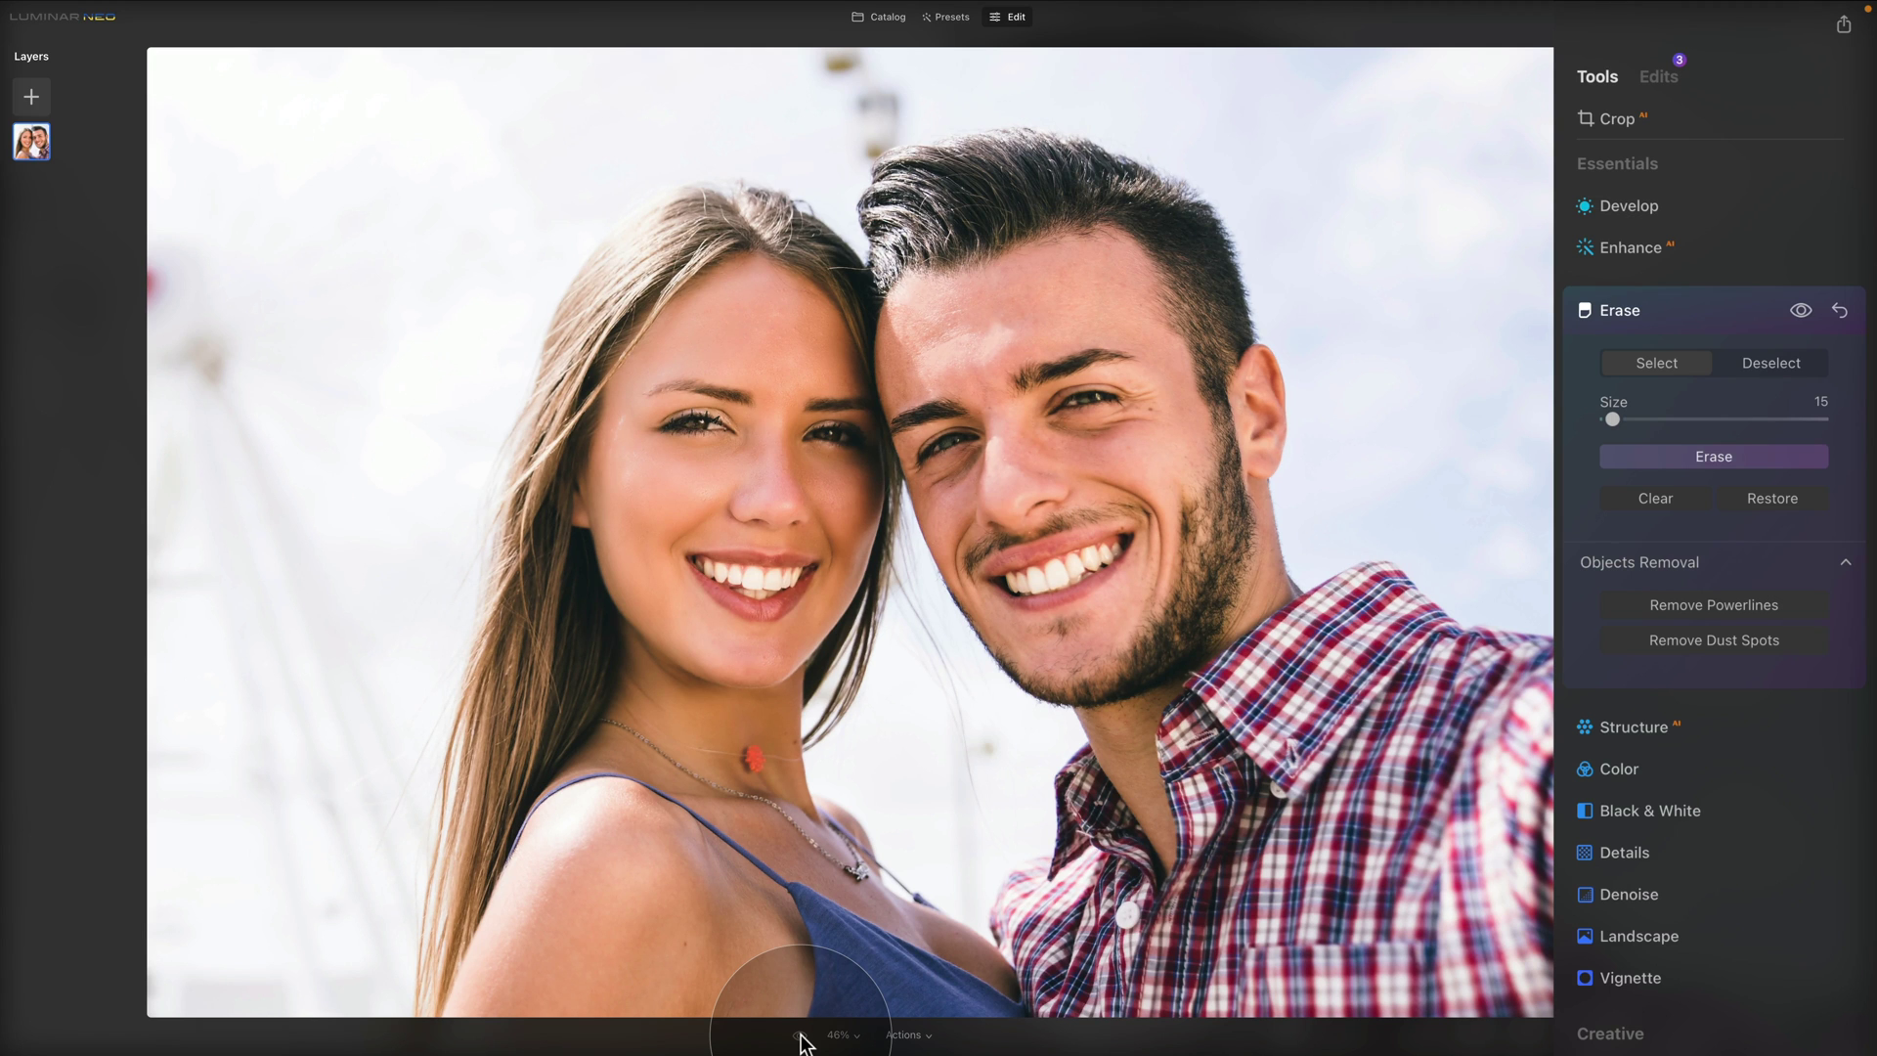
left_click(800, 1038)
left_click(801, 1036)
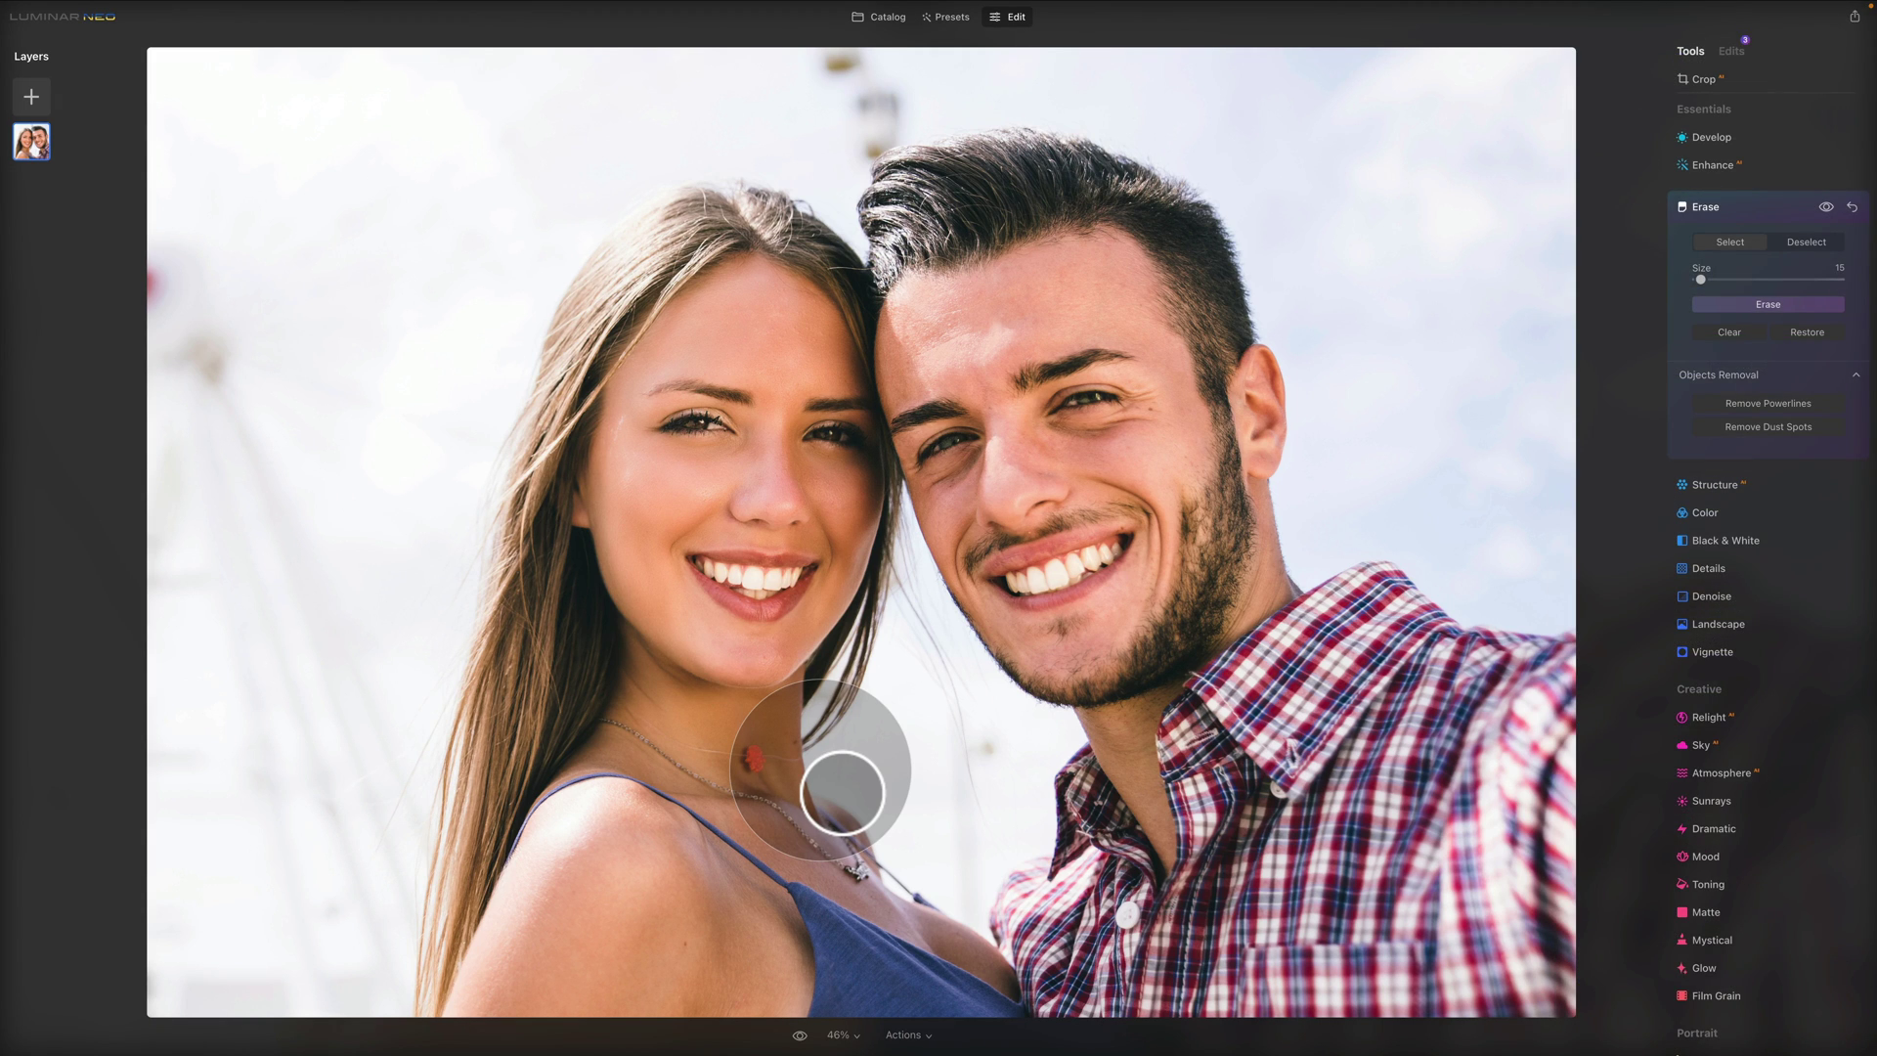
scroll(1775, 670, "down", 3)
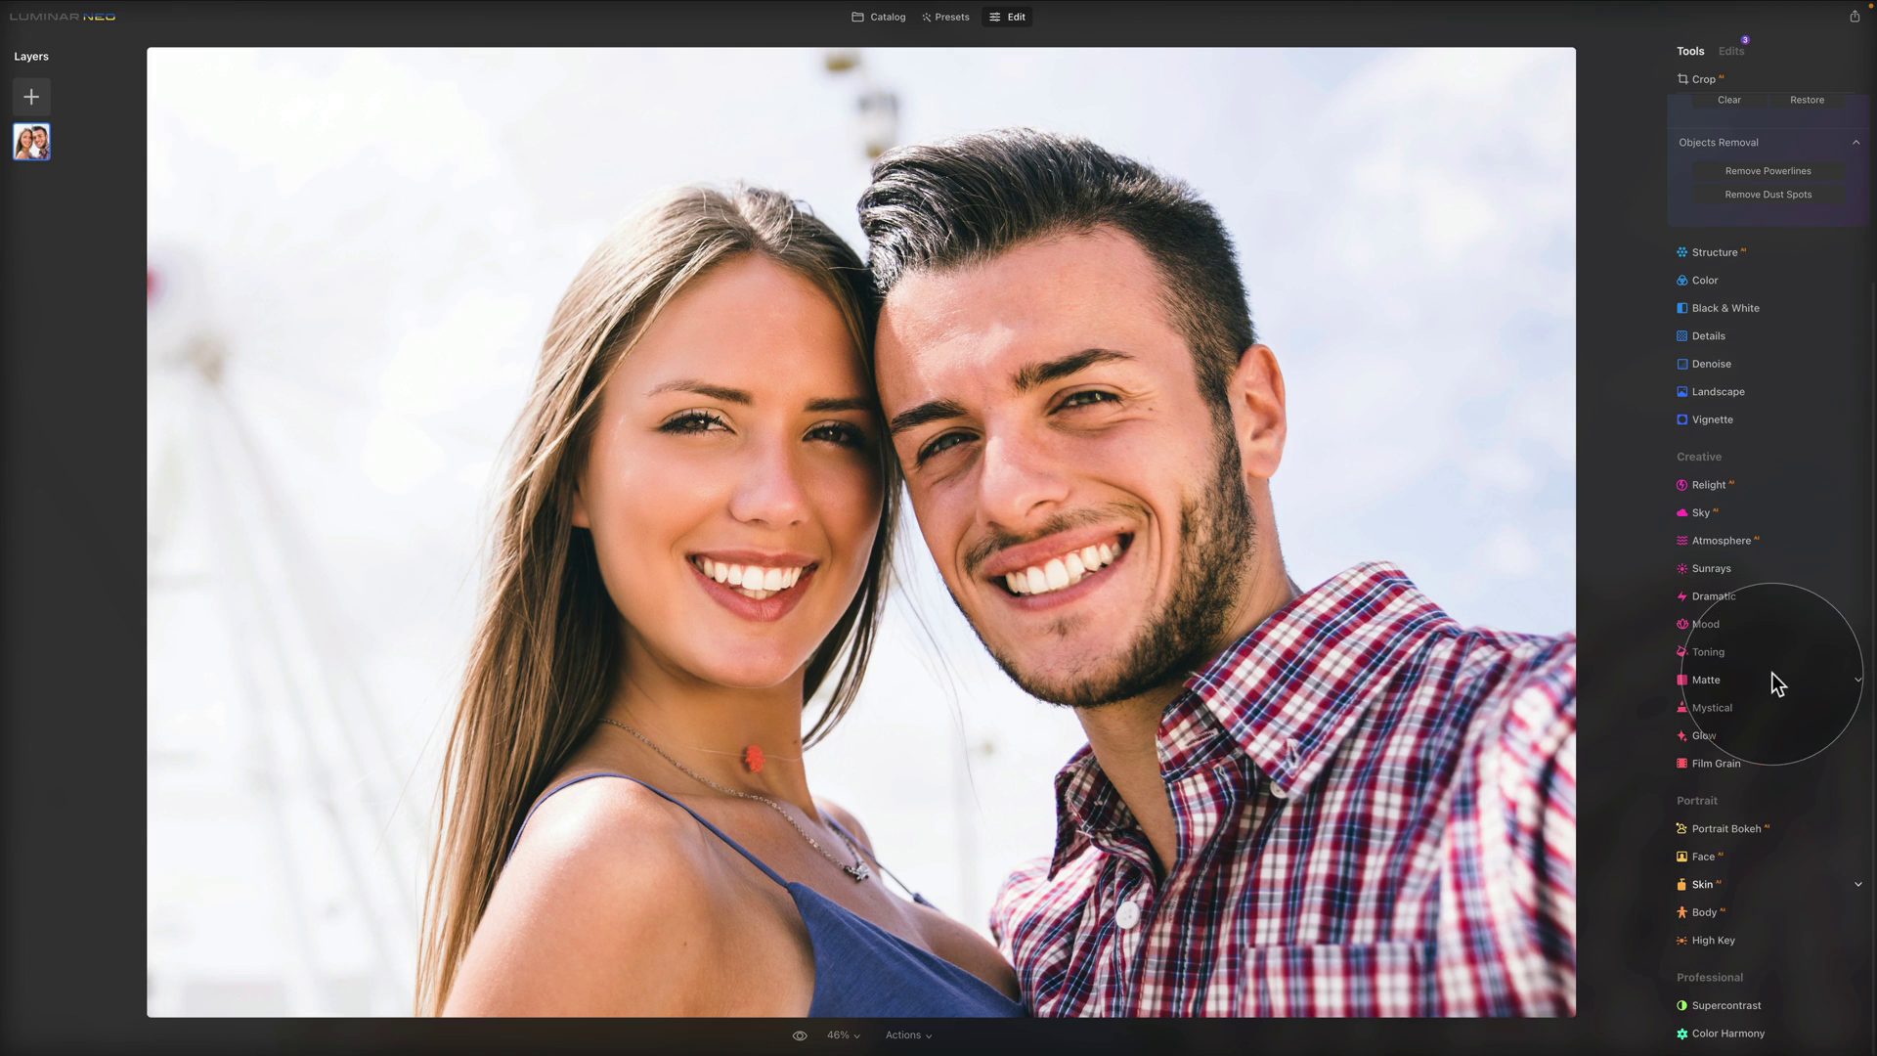
scroll(1731, 888, "up", 3)
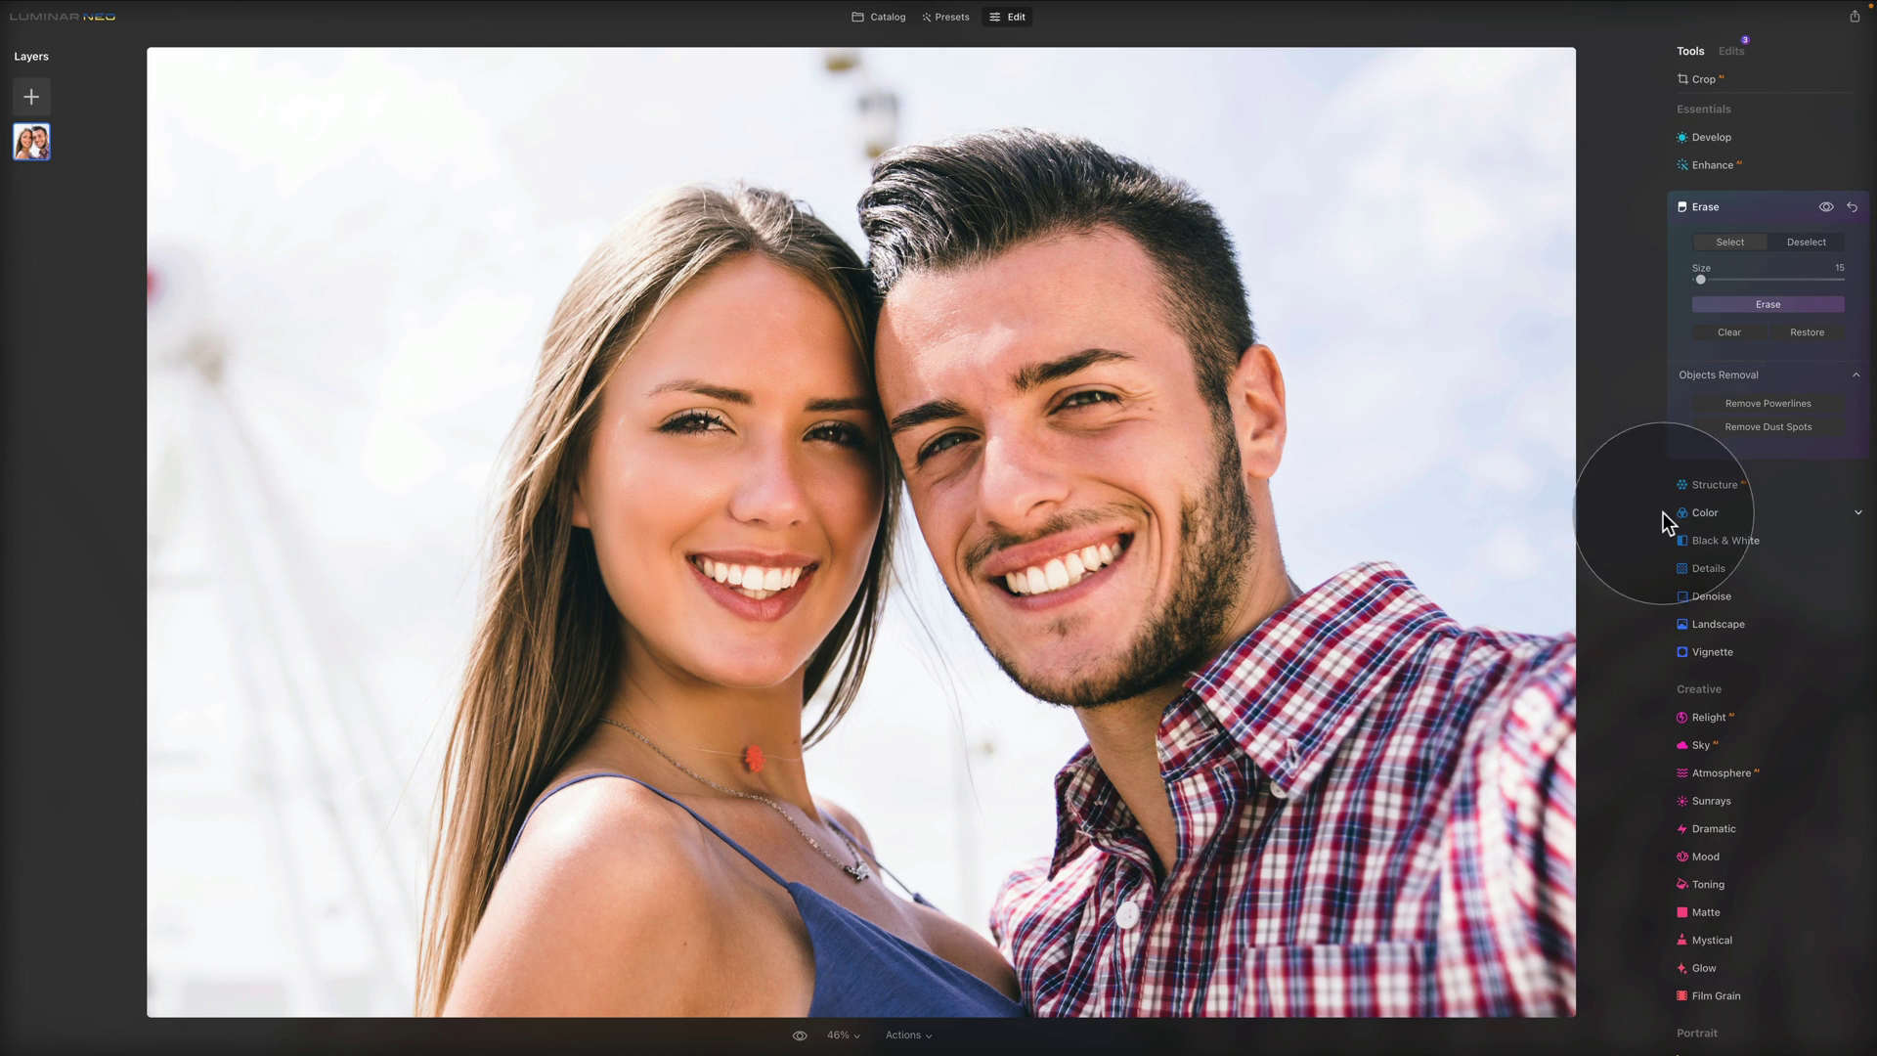
scroll(1709, 683, "down", 3)
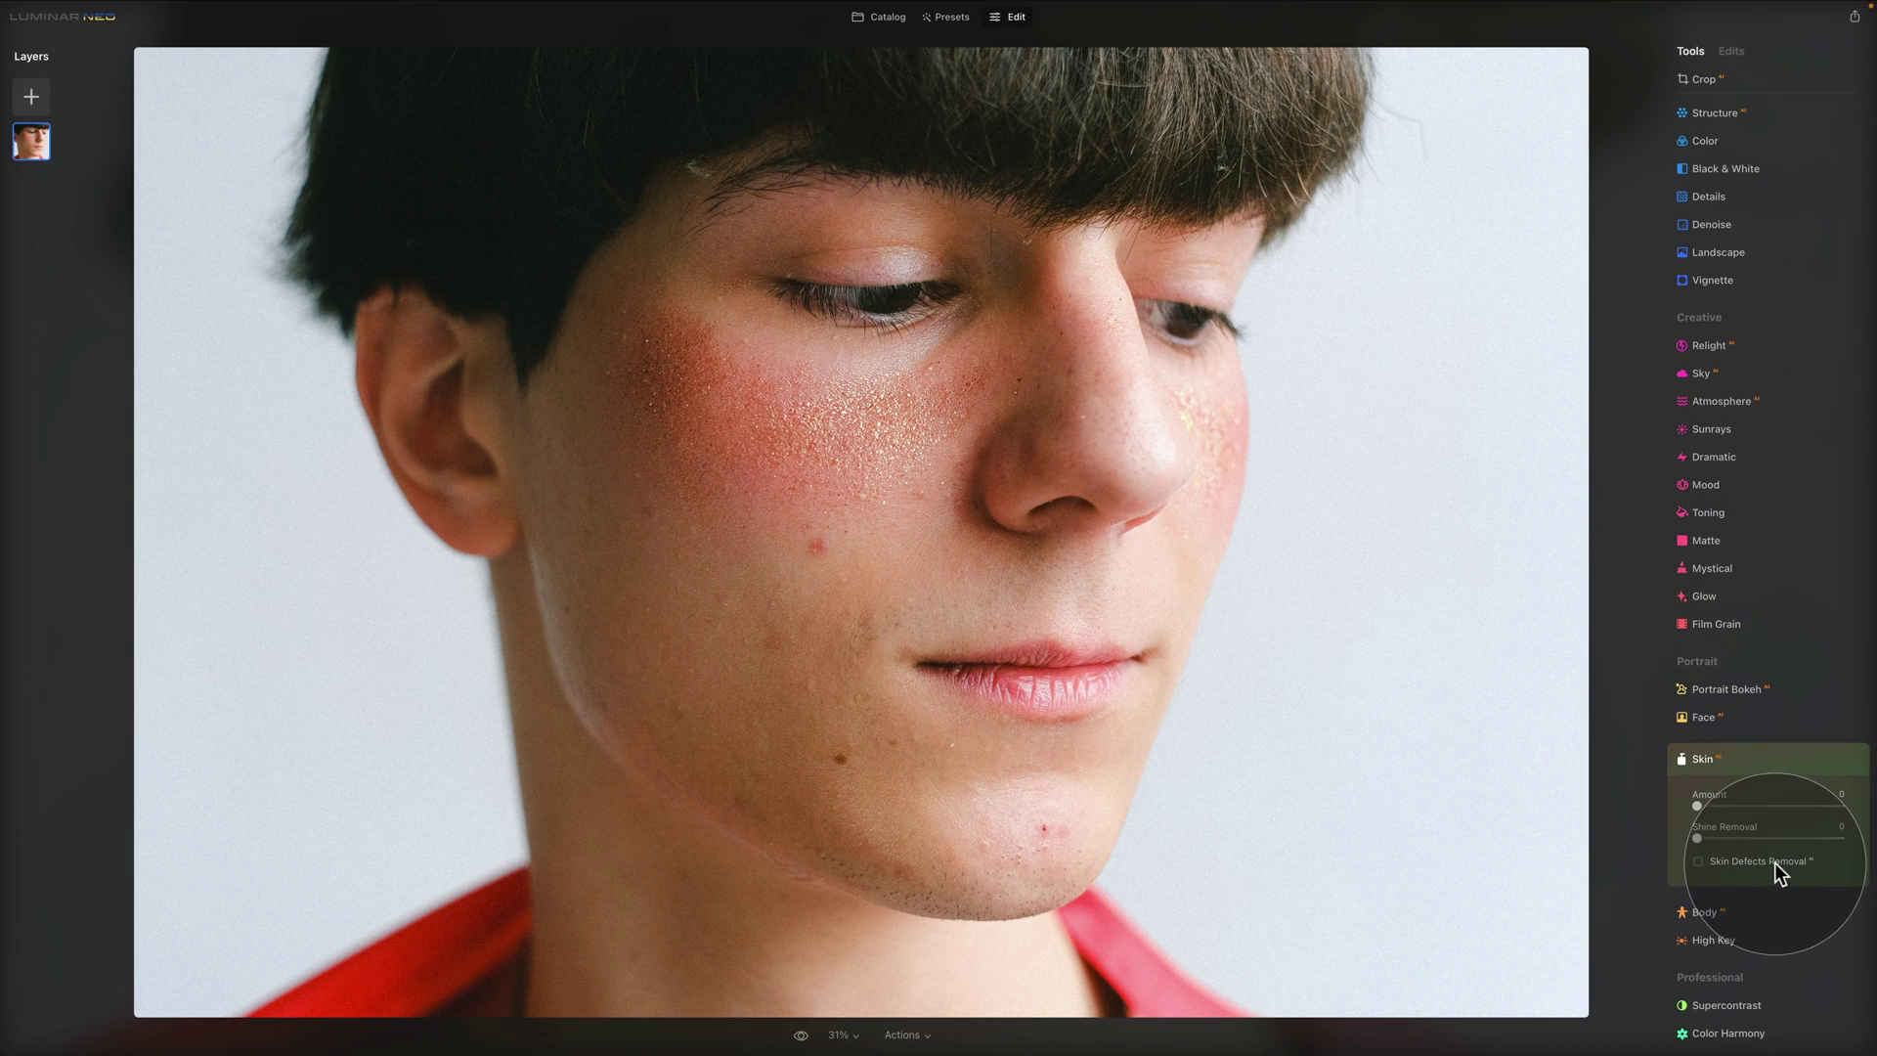
scroll(1772, 673, "up", 2)
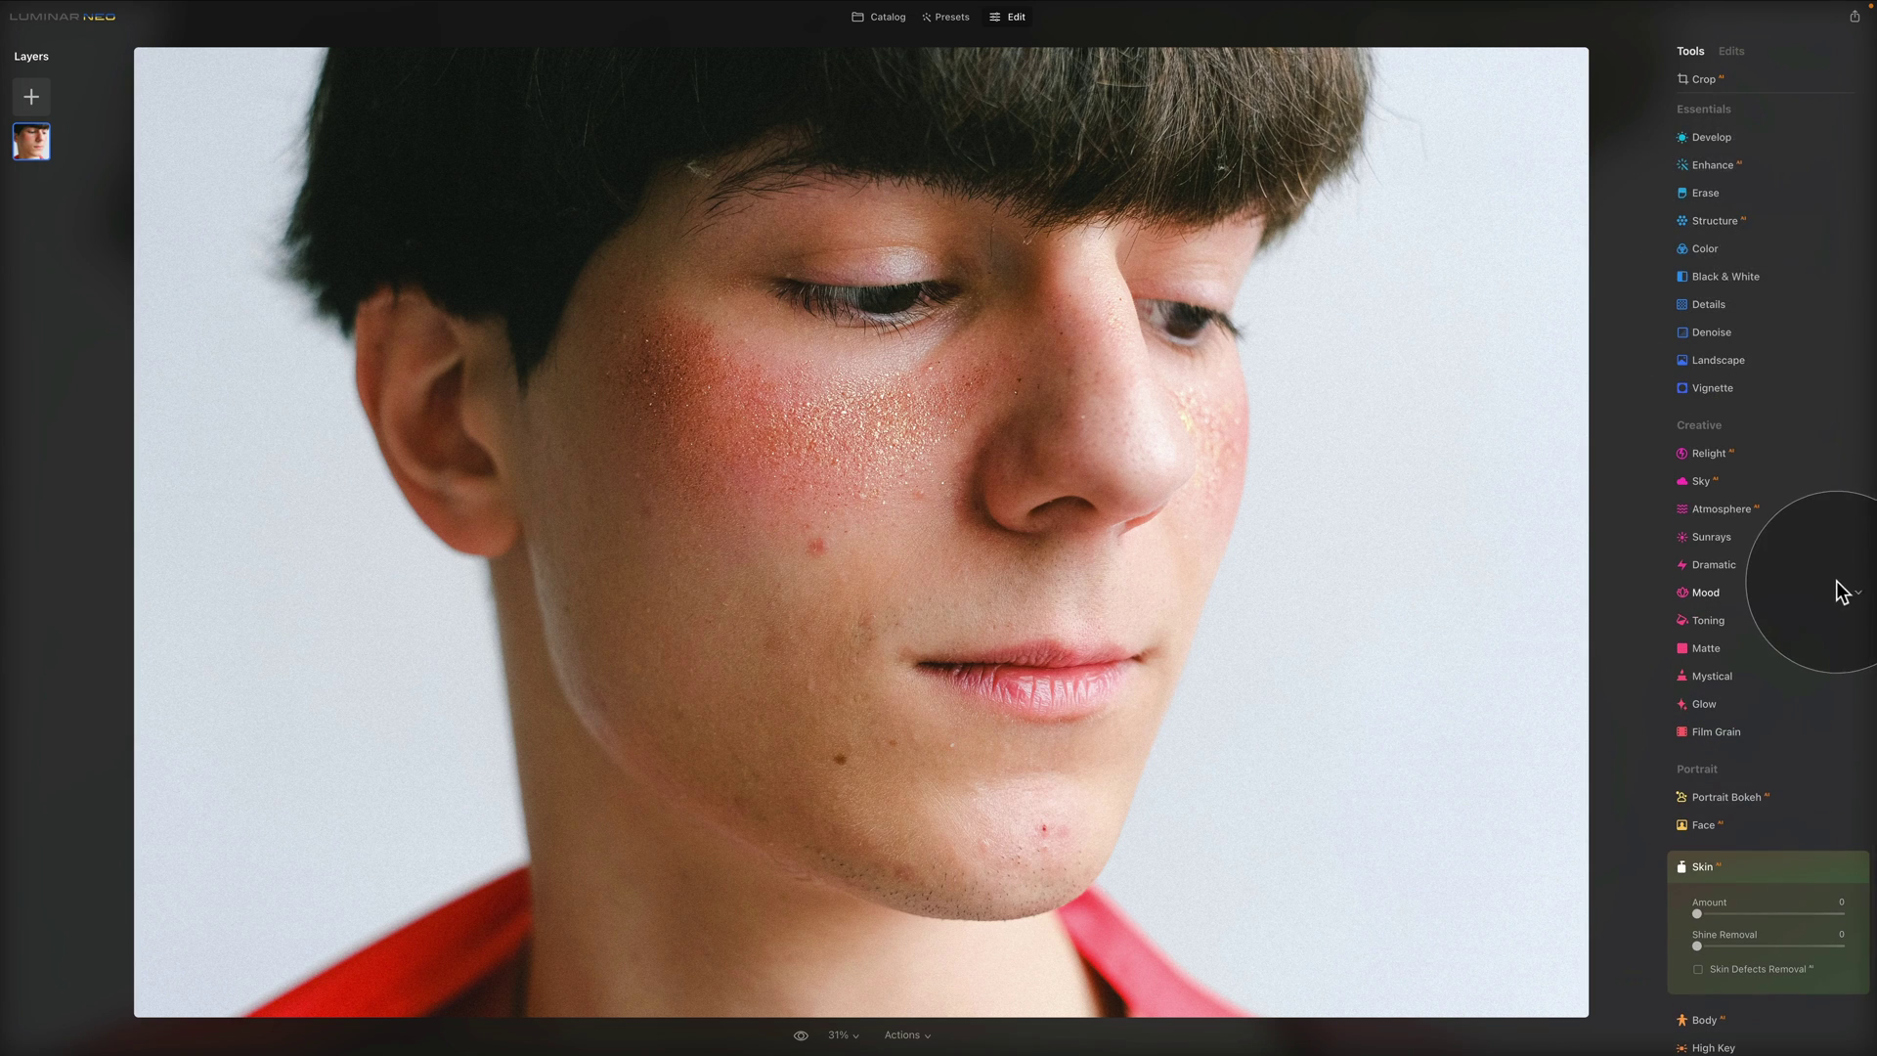
scroll(1838, 590, "down", 2)
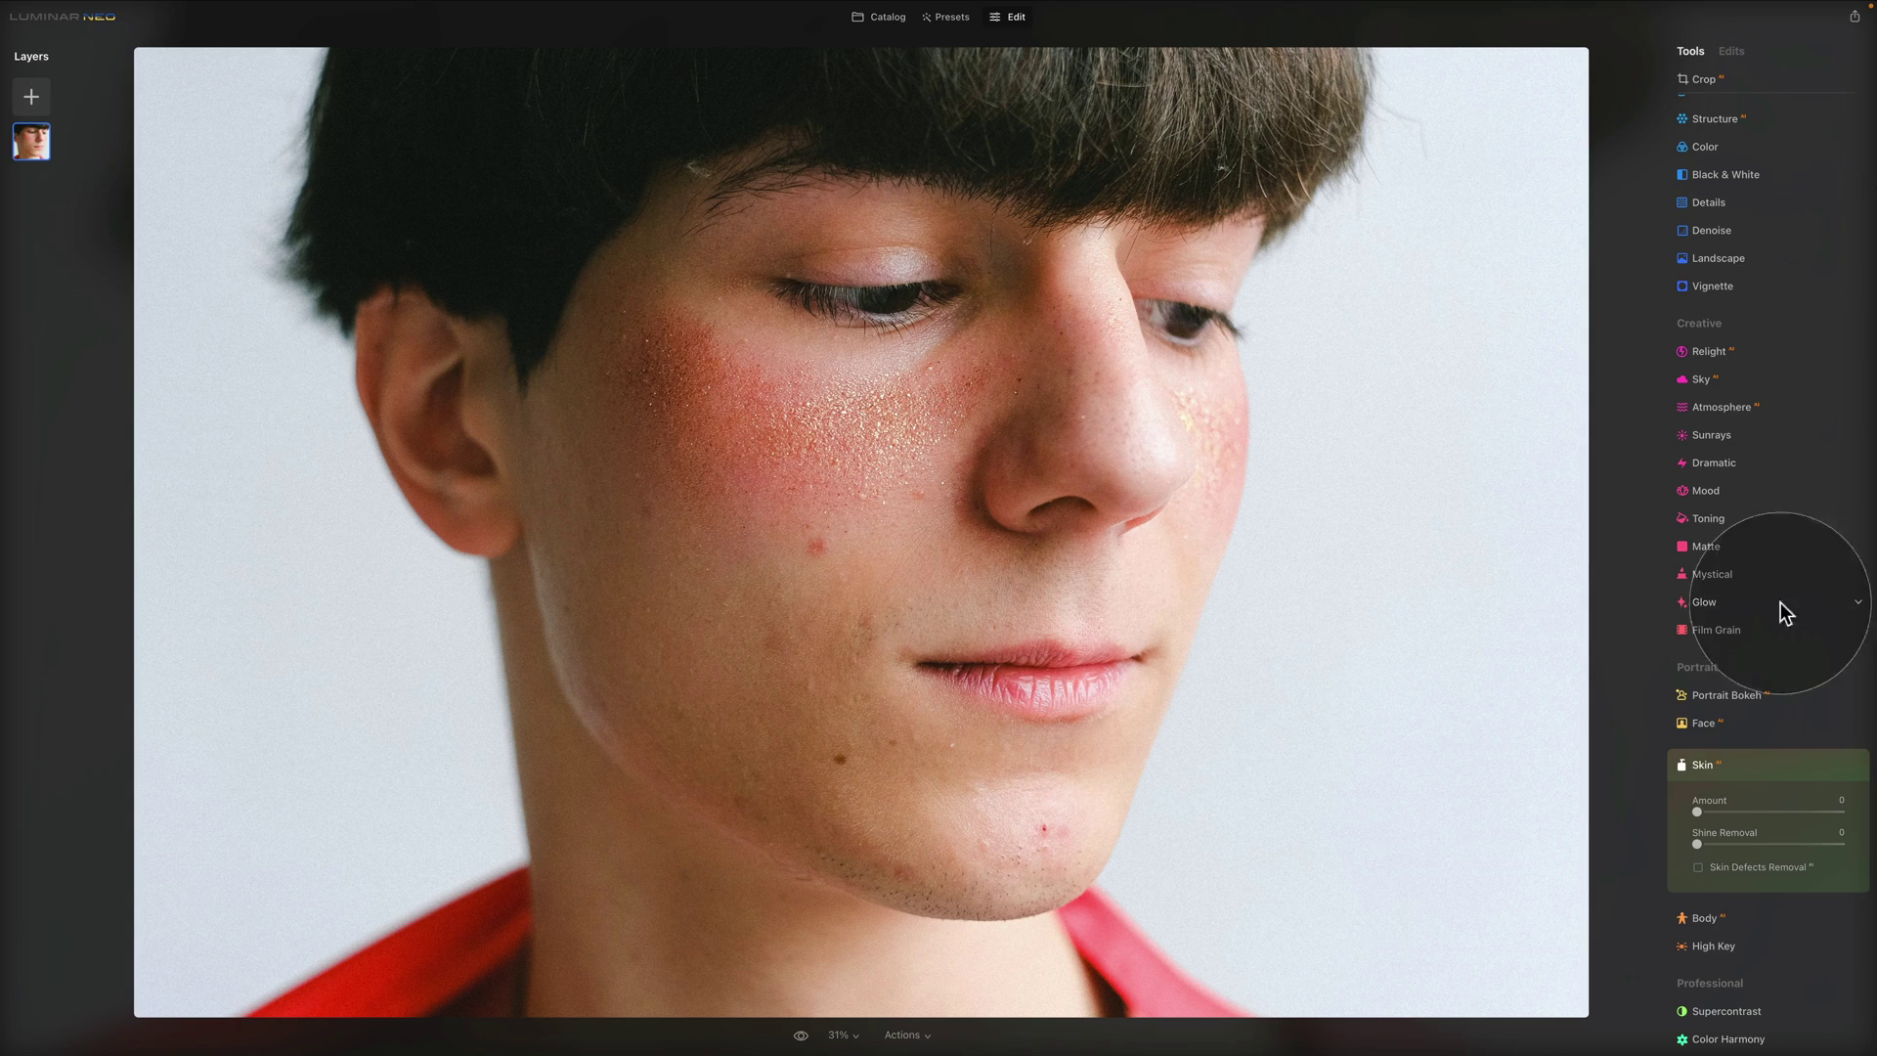